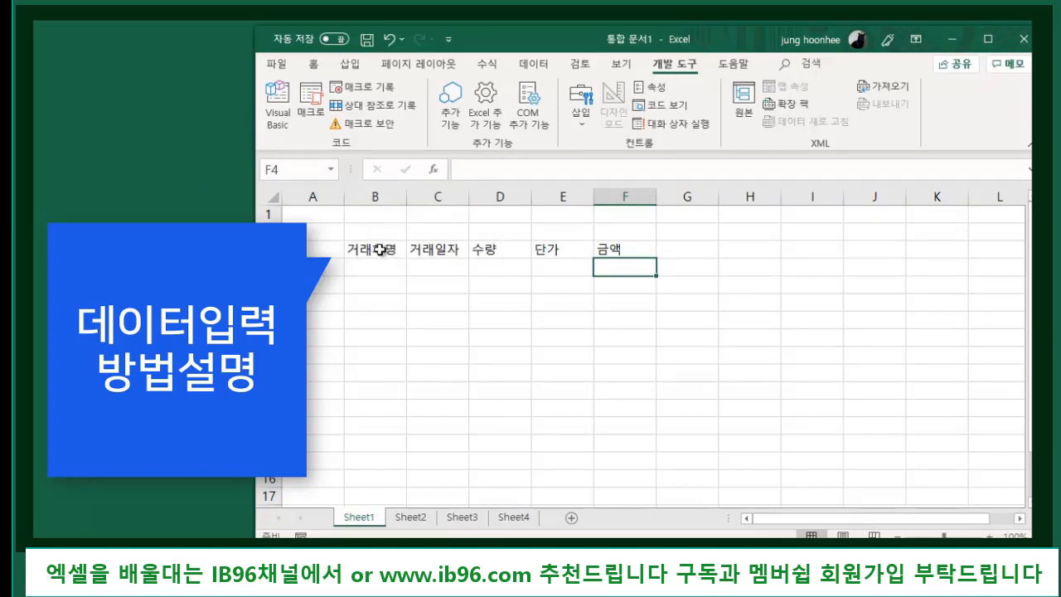
- Enter 만복식품 below the 거래처명 header and start B5 with 사회복지법인 on its first line
click(380, 250)
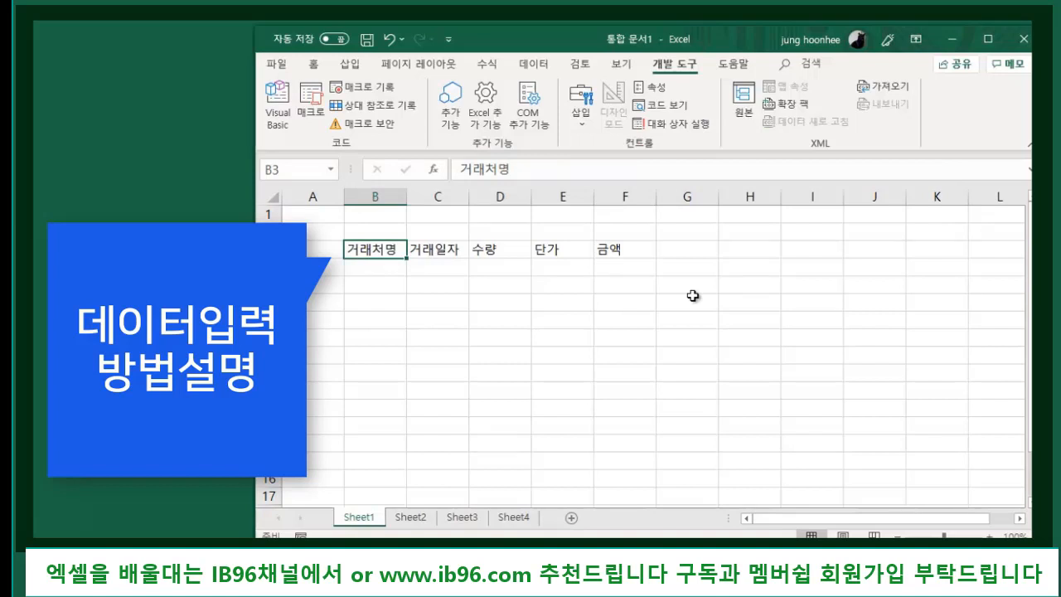
key(Return)
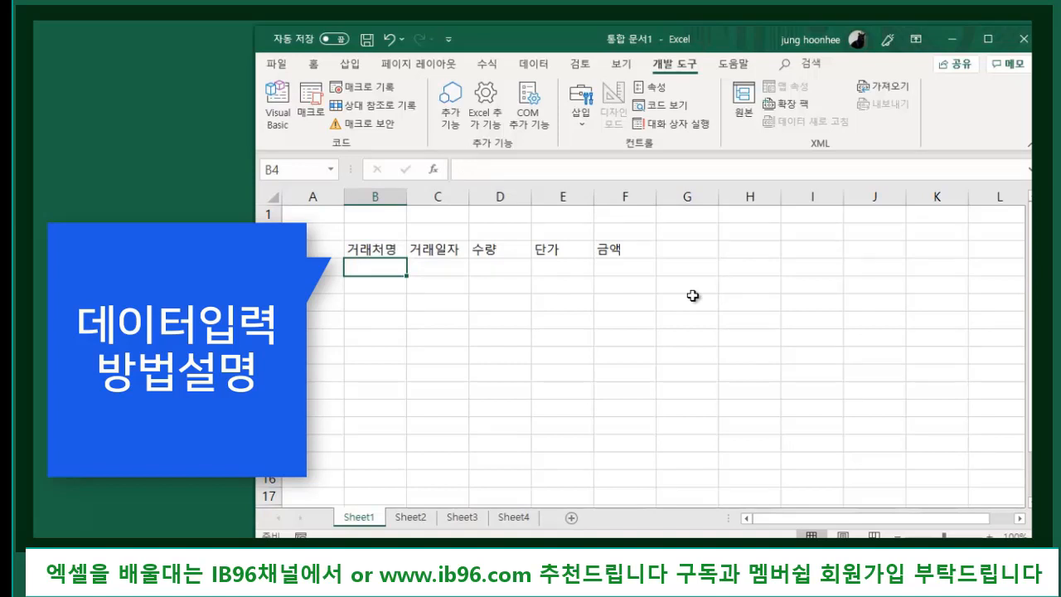
text(만)
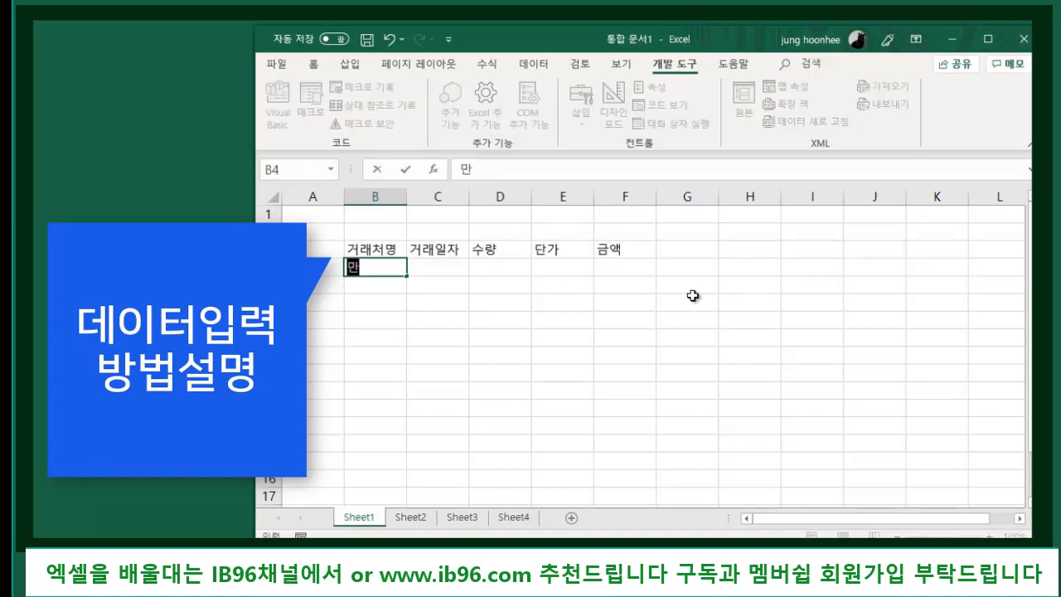
text(복식푸ㅁ)
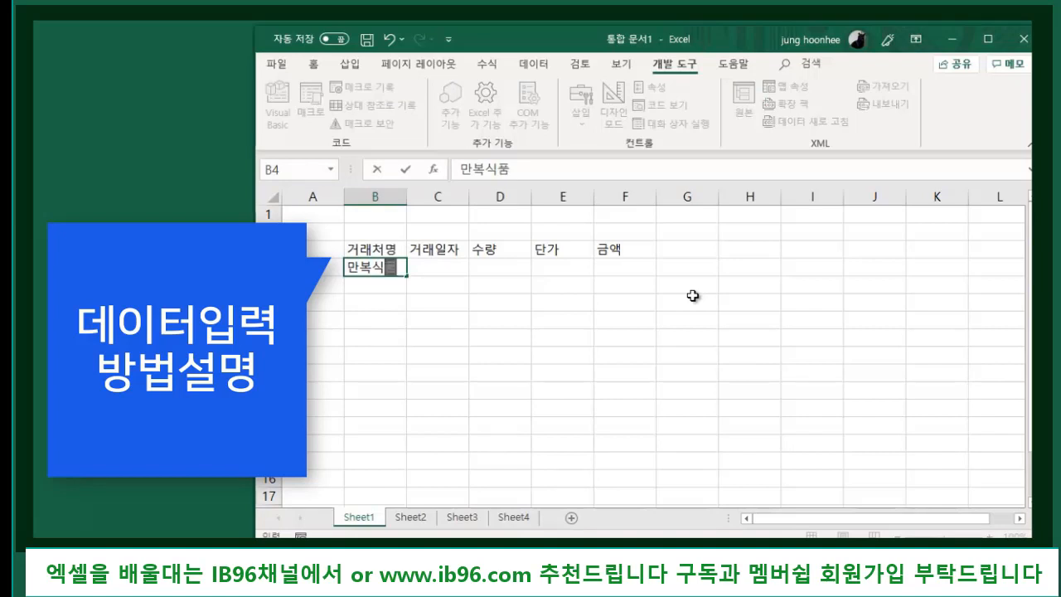
key(Return)
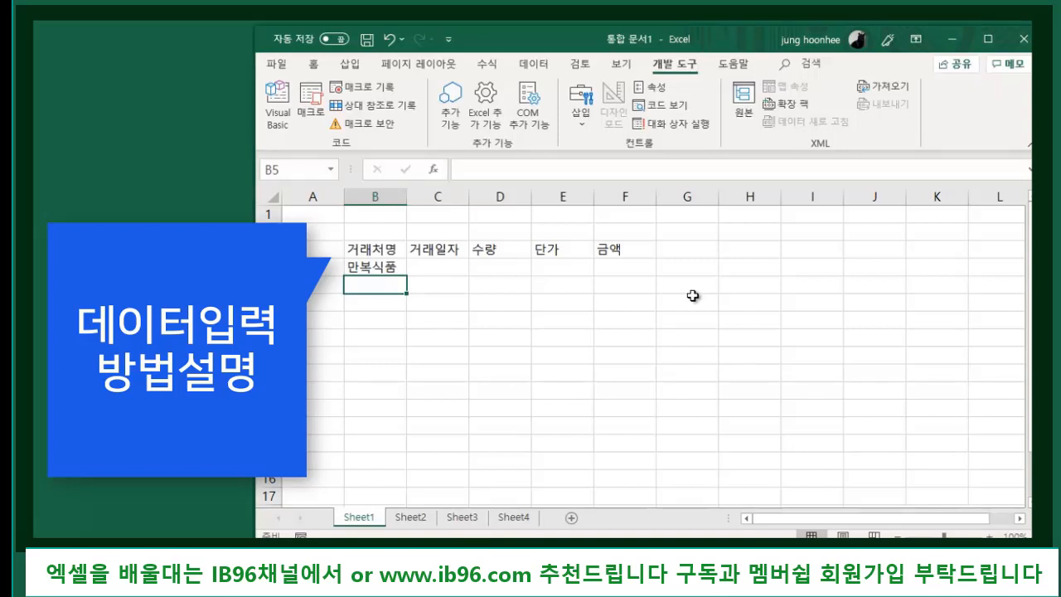
text(사회)
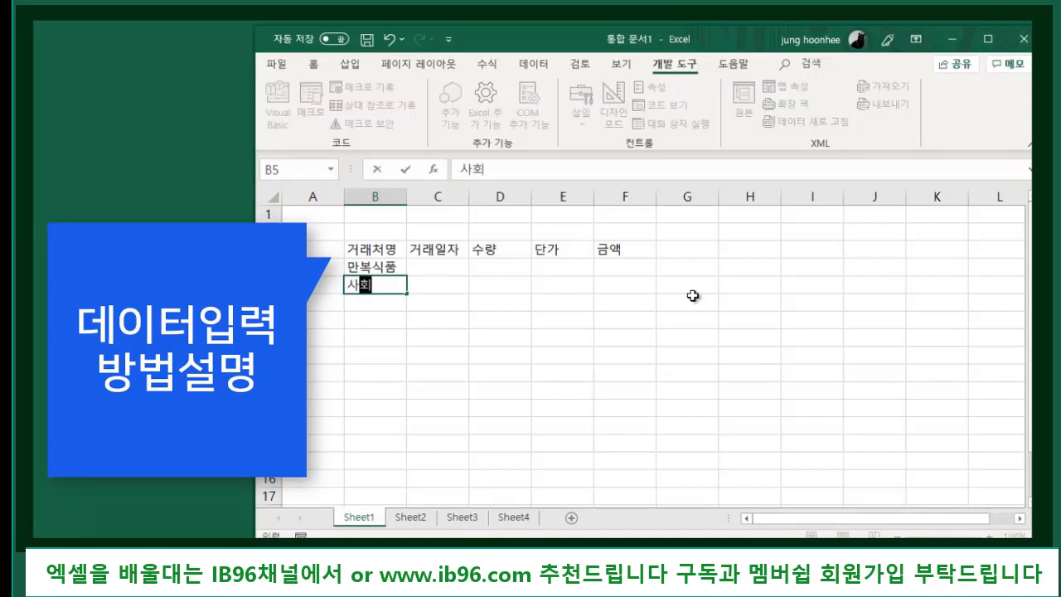
text(복지법ㅇ)
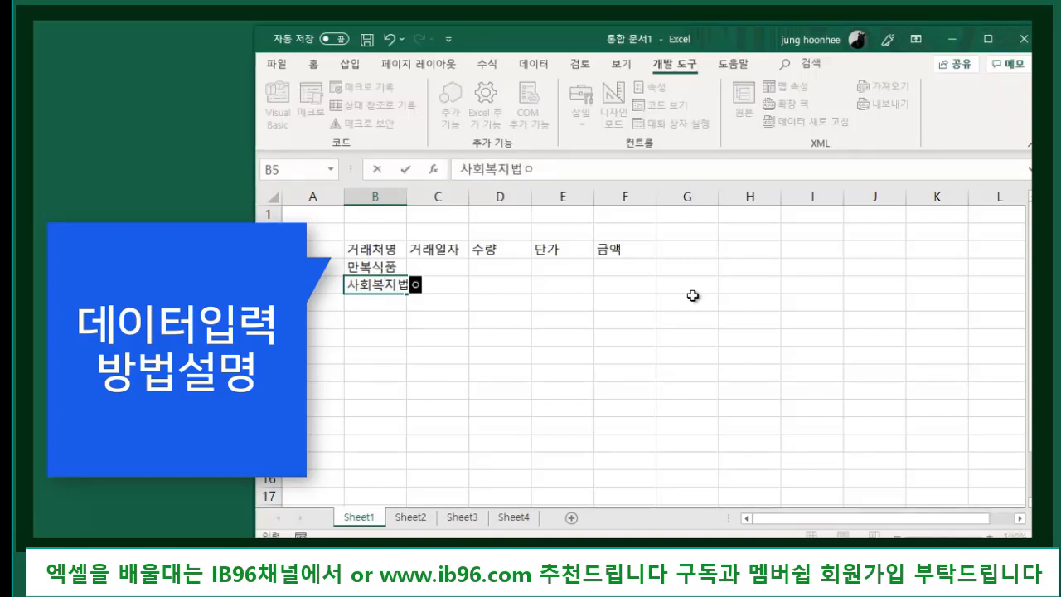
text(인)
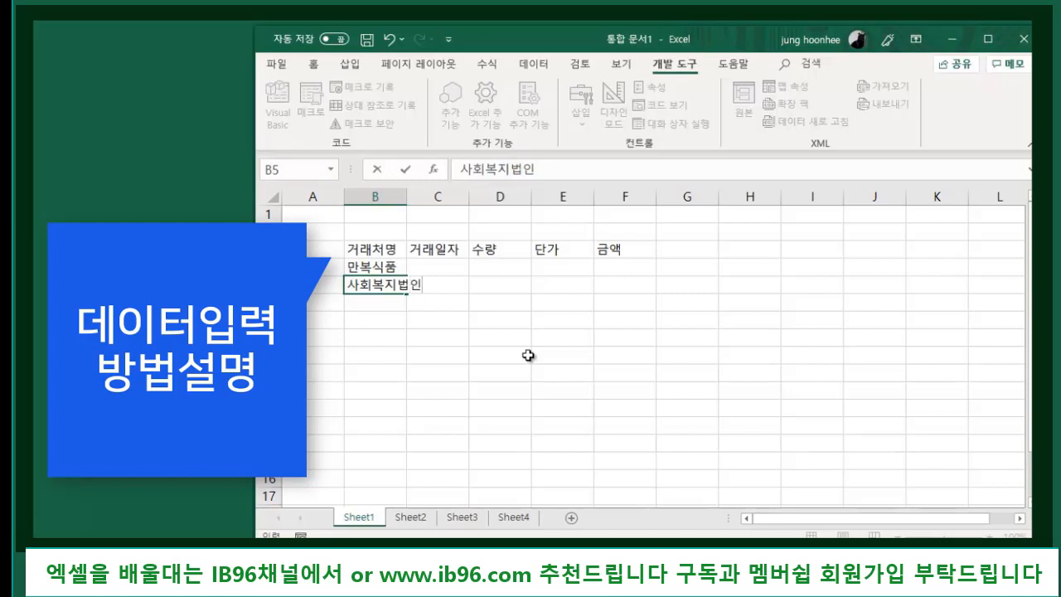
key(alt+Return)
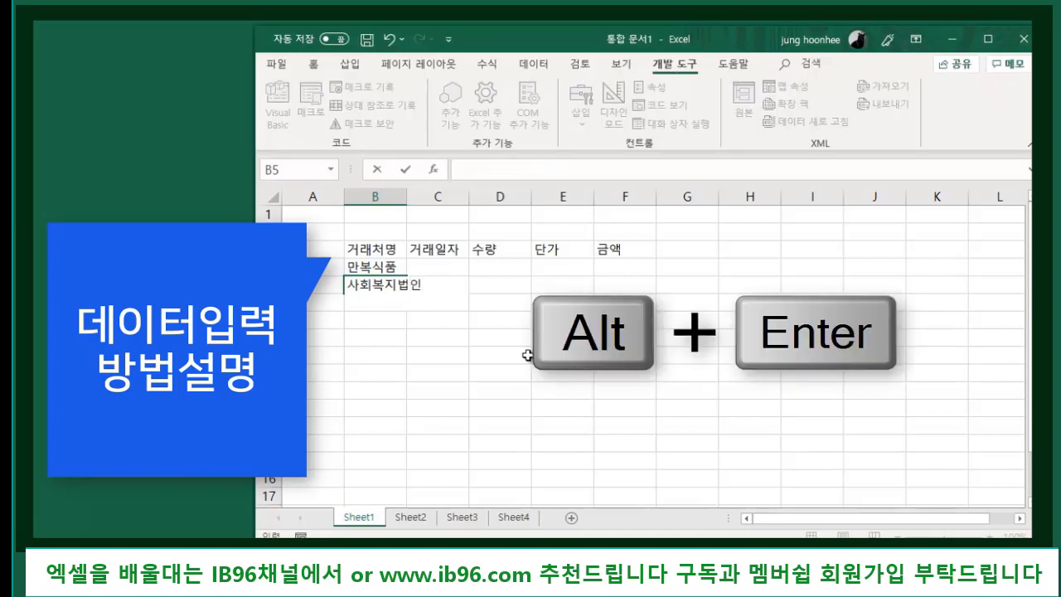
- Finish B5 with 두레마켓 and enter 부산 over 한울식품 as a two-line entry in B6
text(두레마켓)
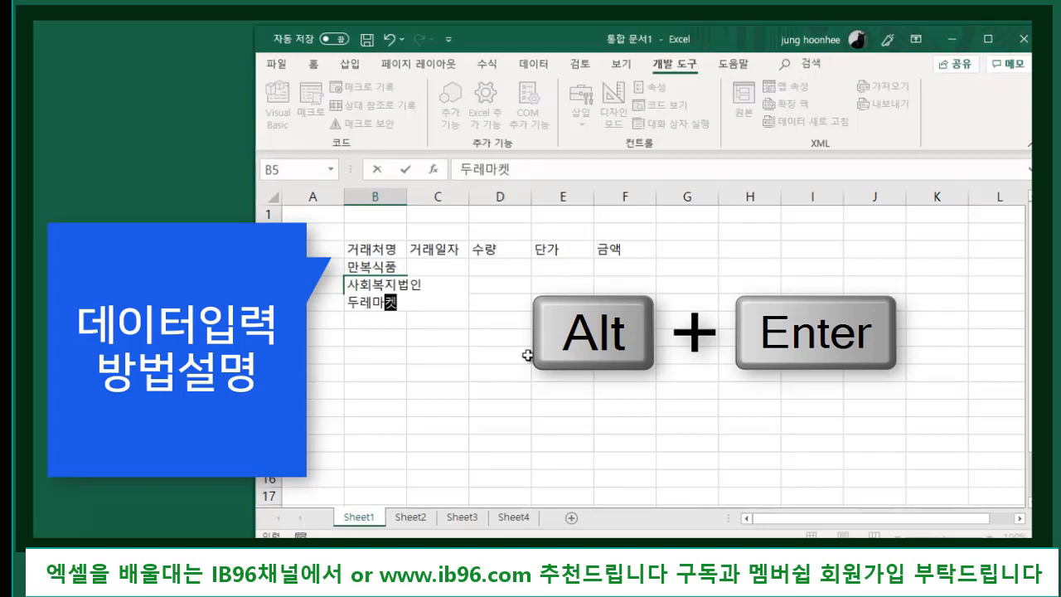
key(Return)
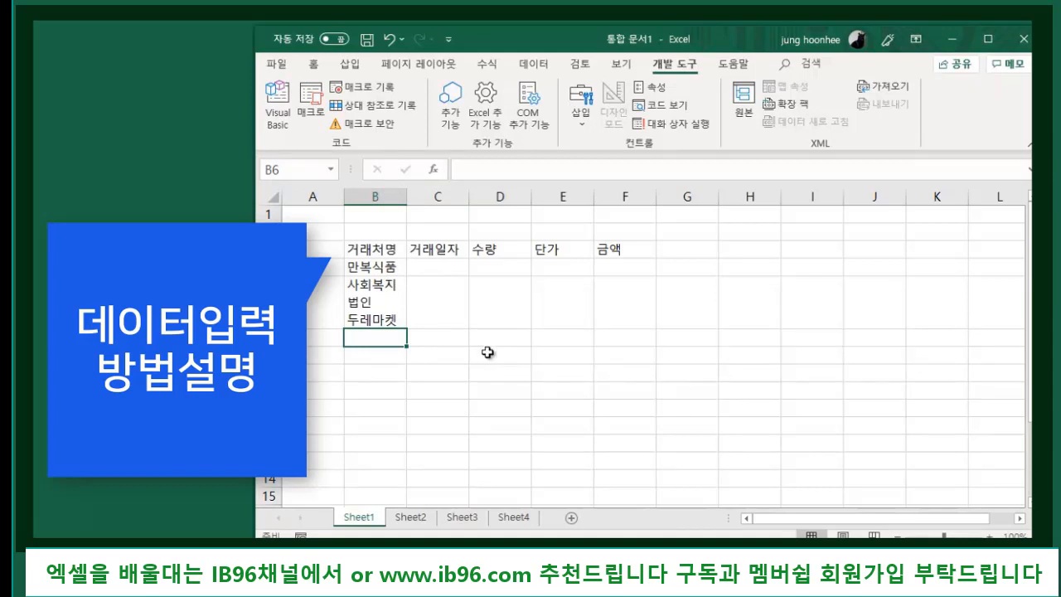
text(부산)
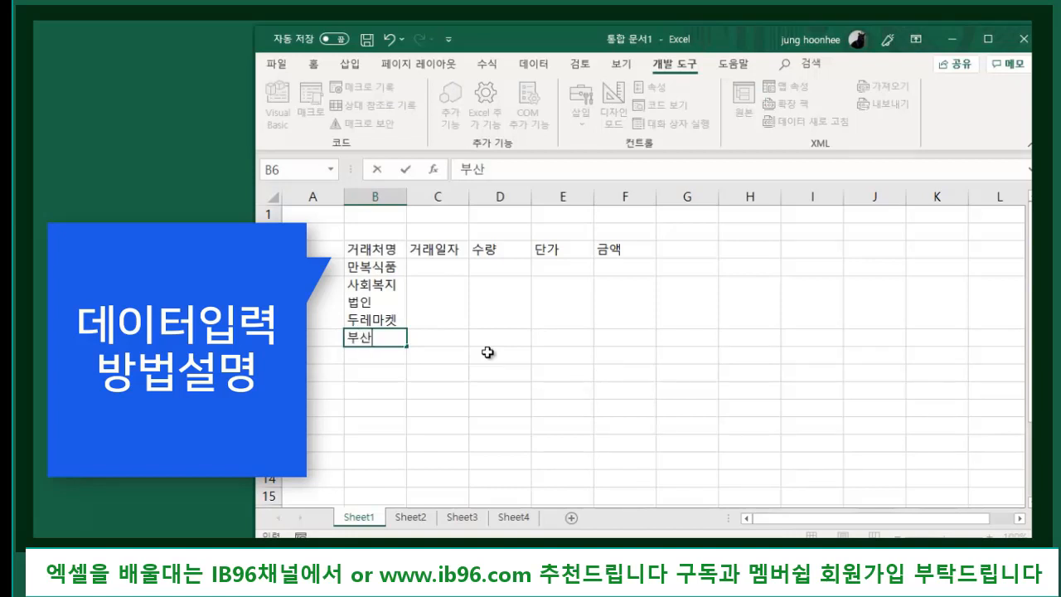
key(Return)
text(한울식ㅍ)
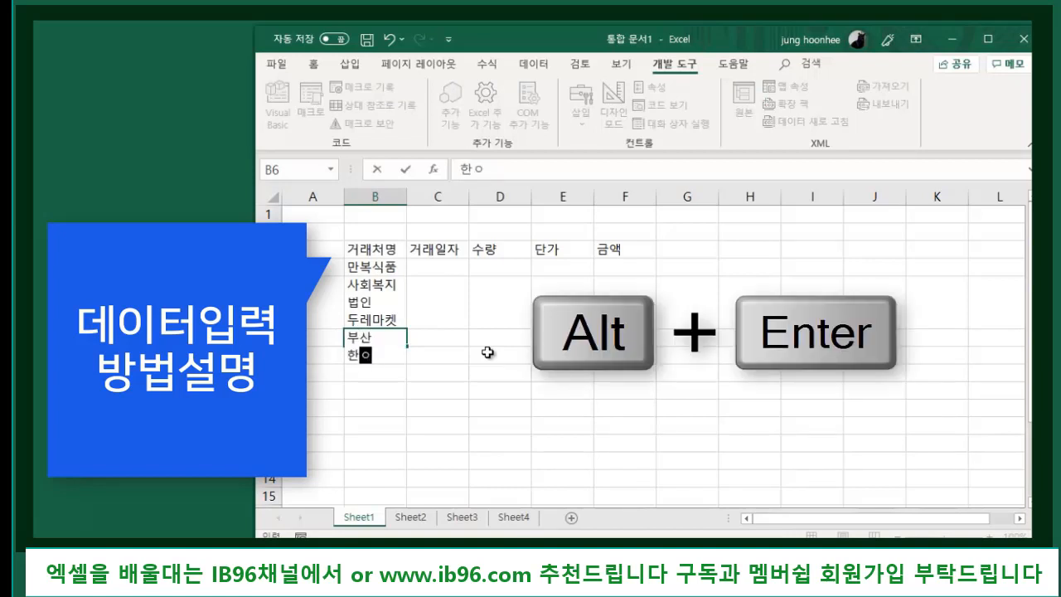
text(ㅜㅁ)
key(Return)
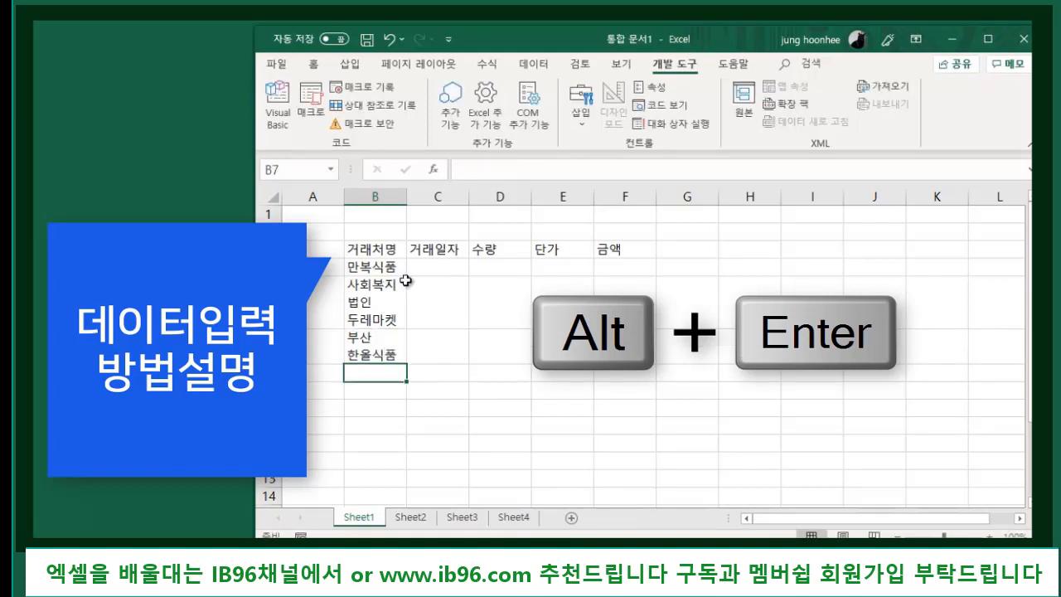
- Review the client entries in column B, starting from the 거래처명 header
click(440, 269)
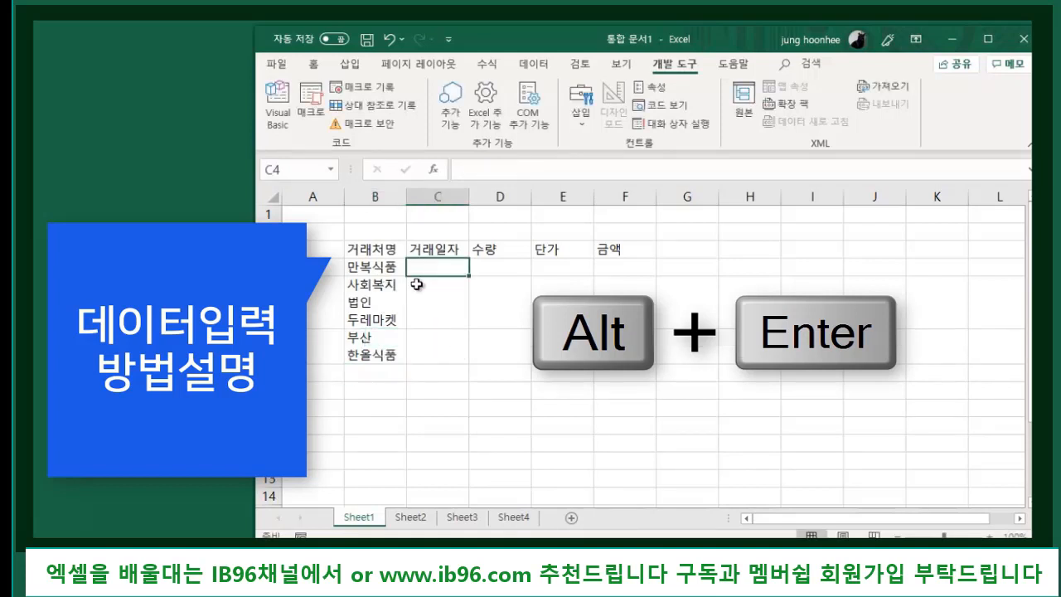
click(368, 247)
key(Down)
key(Down)
key(Down)
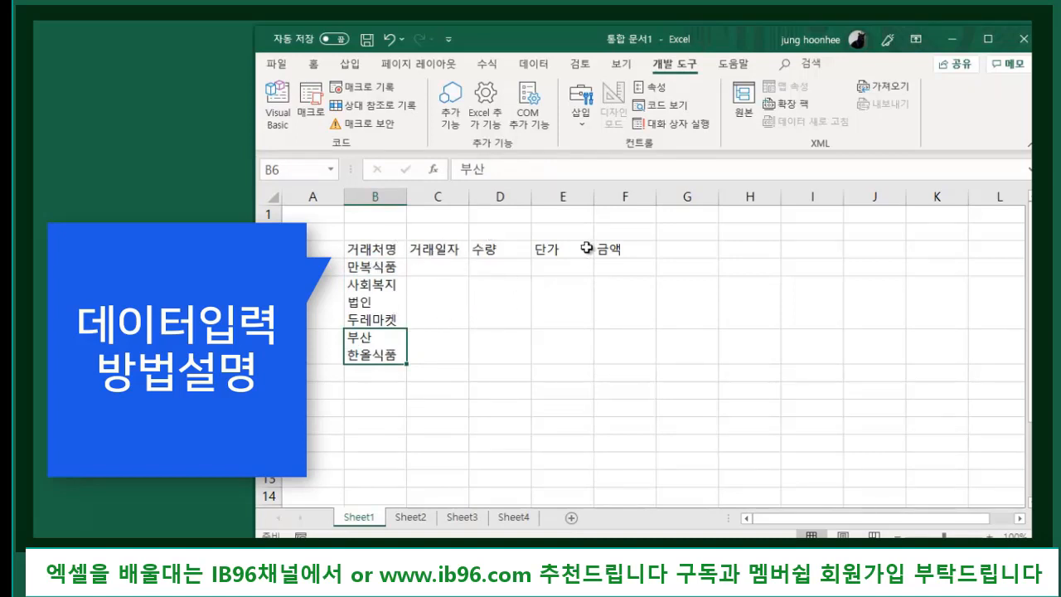
- Enter quantities 20, 5 and 7 in D4:D6, plus a stray 3 in D7
click(495, 270)
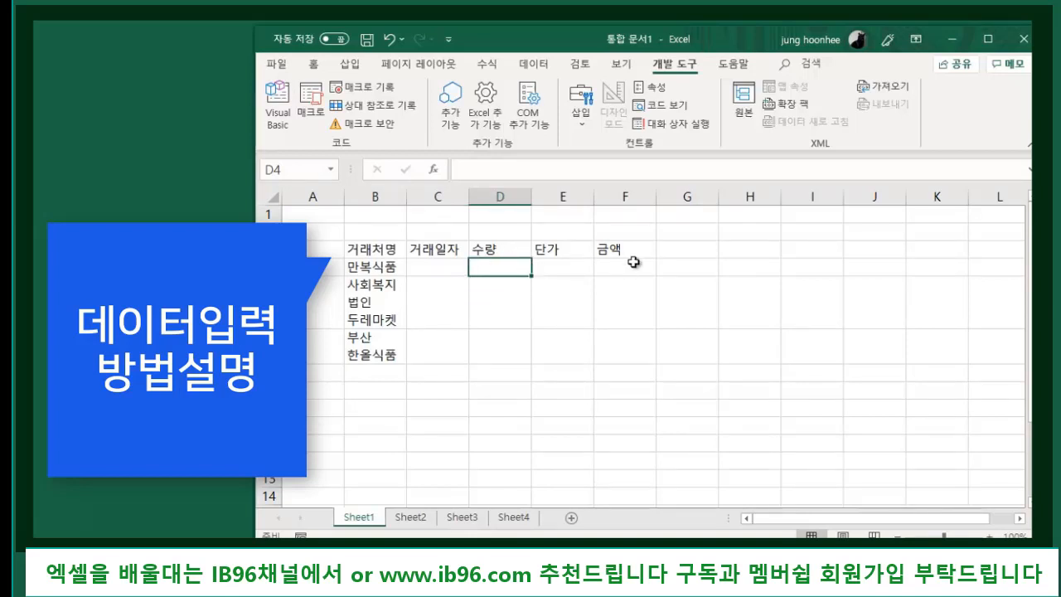
text(20)
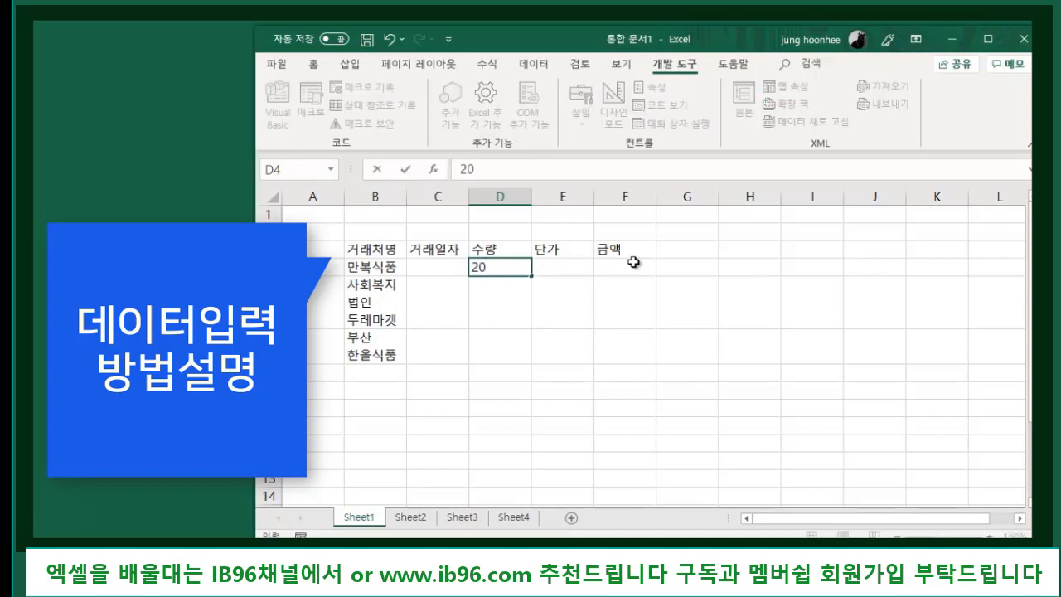
key(Return)
text(5)
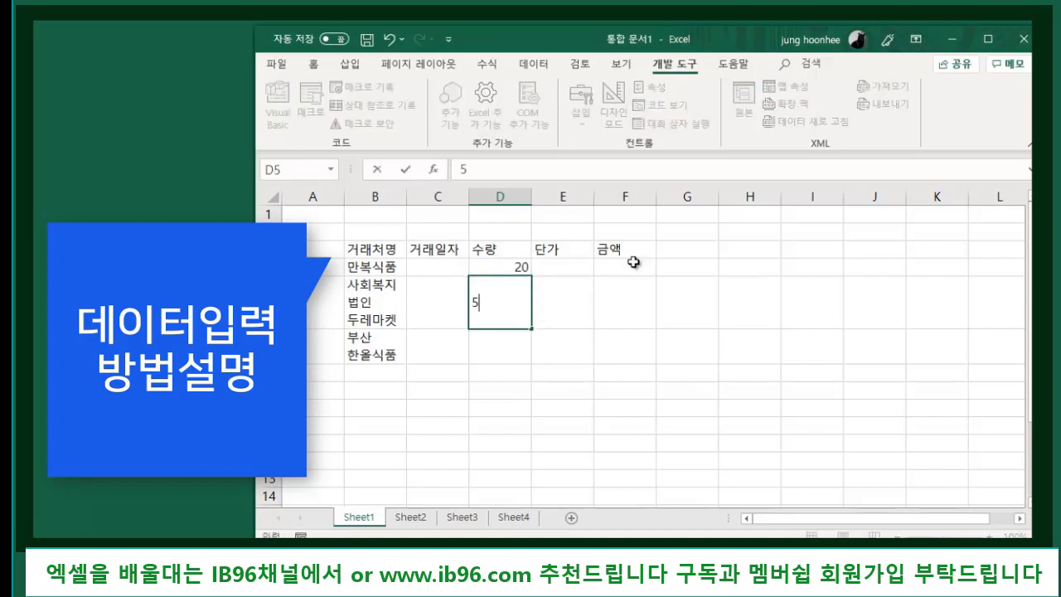
key(Return)
text(7)
key(Return)
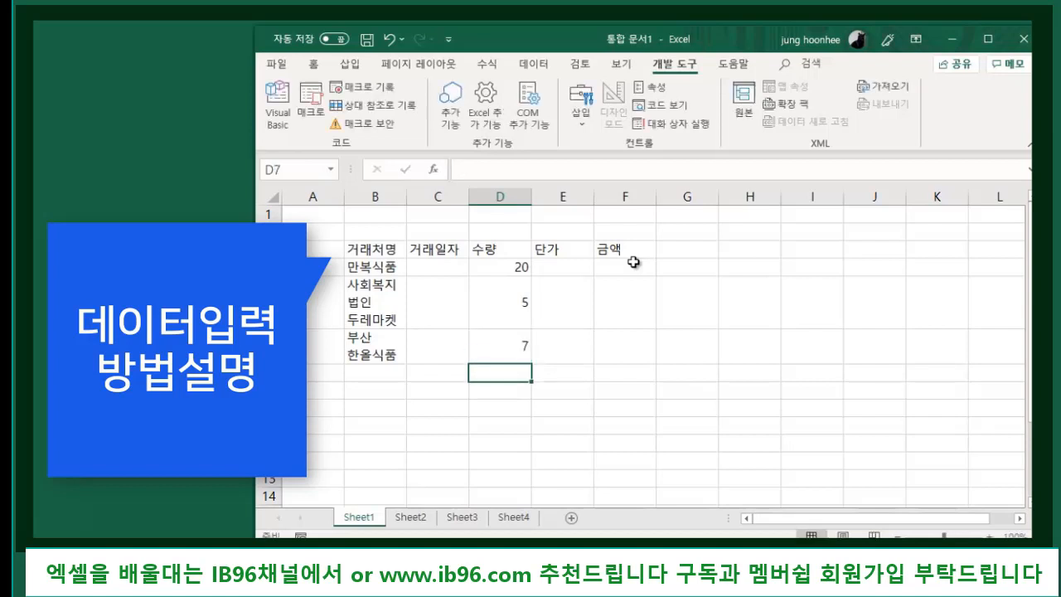
text(3)
key(Return)
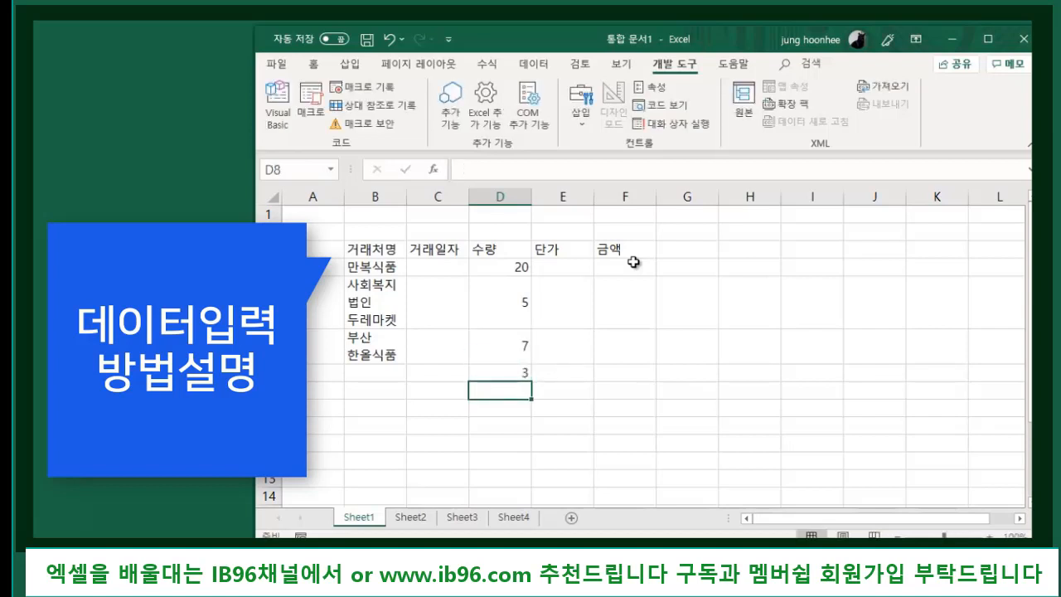
key(Up)
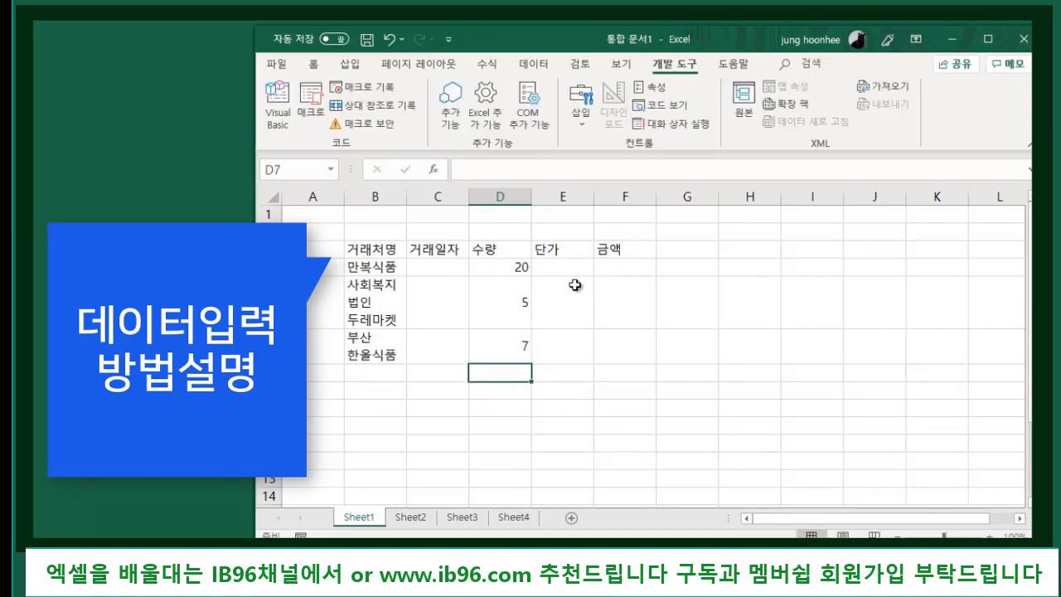
- Compare the alignment of the quantity cells with the client name cells
click(502, 269)
click(495, 319)
click(499, 346)
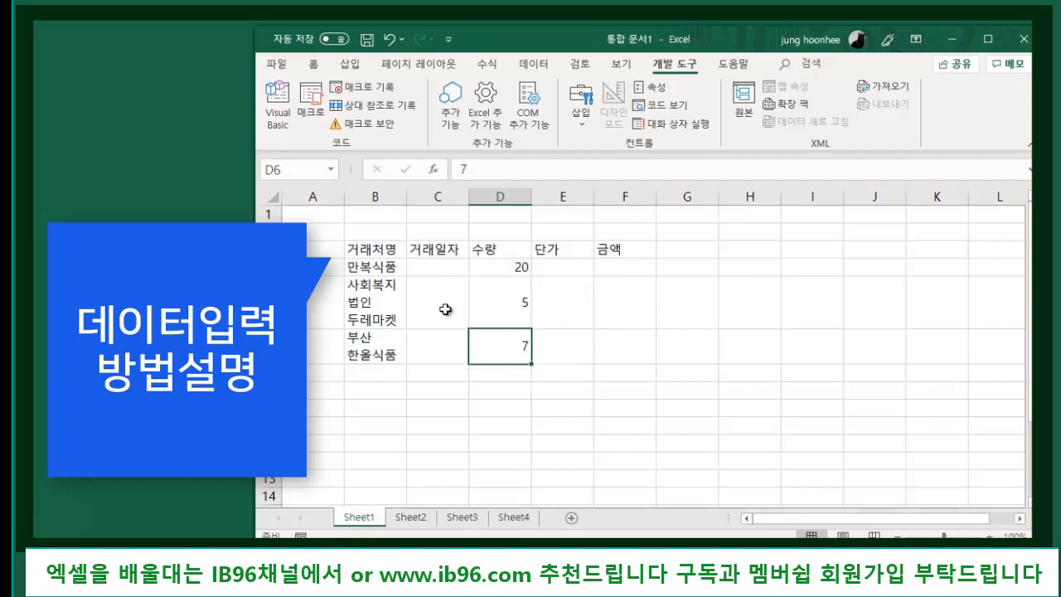
click(377, 268)
click(380, 317)
click(375, 355)
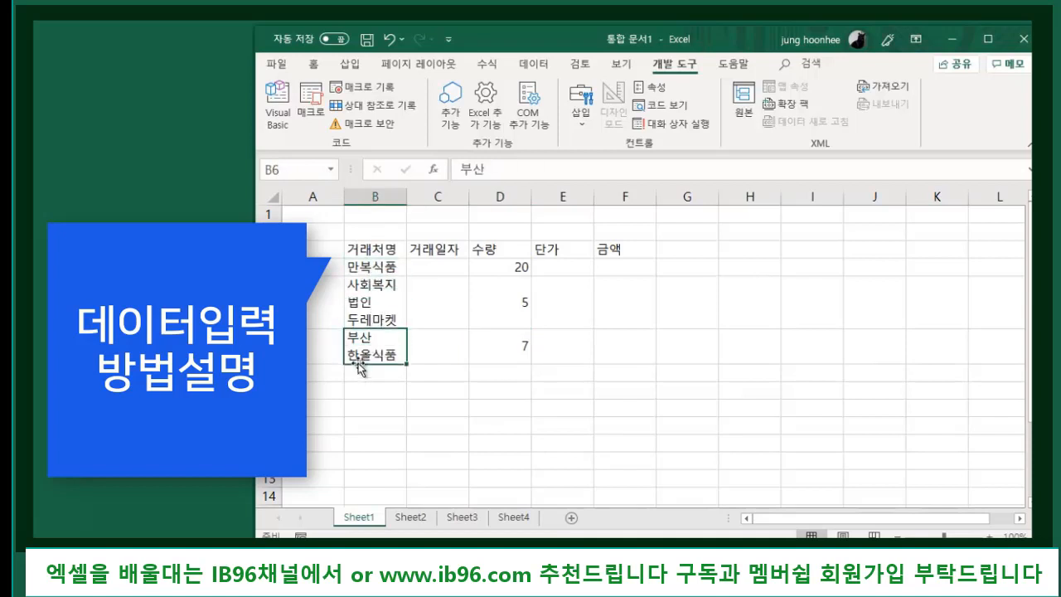
click(371, 254)
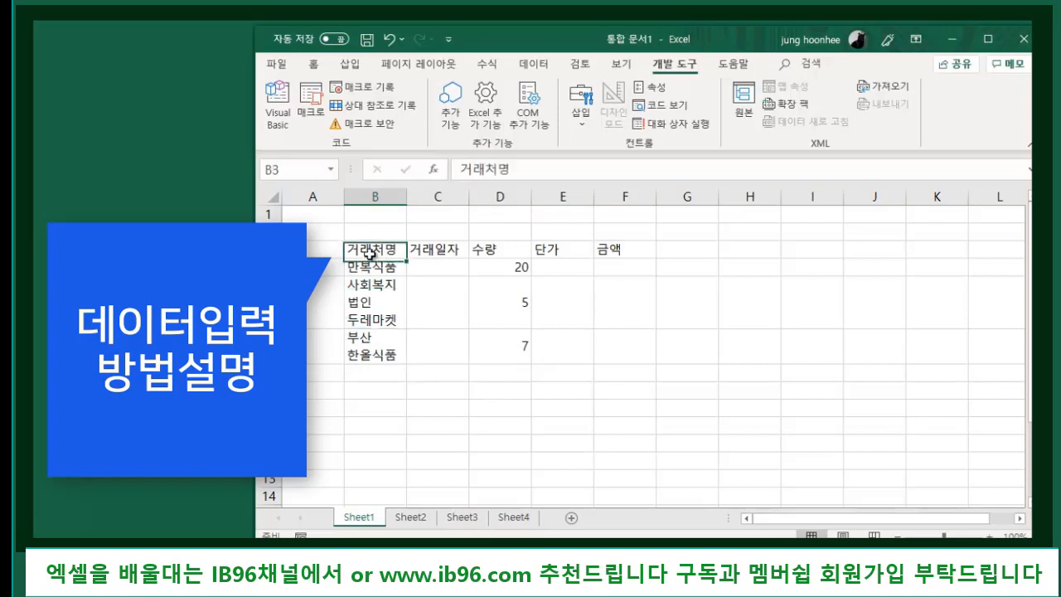
click(377, 270)
click(389, 303)
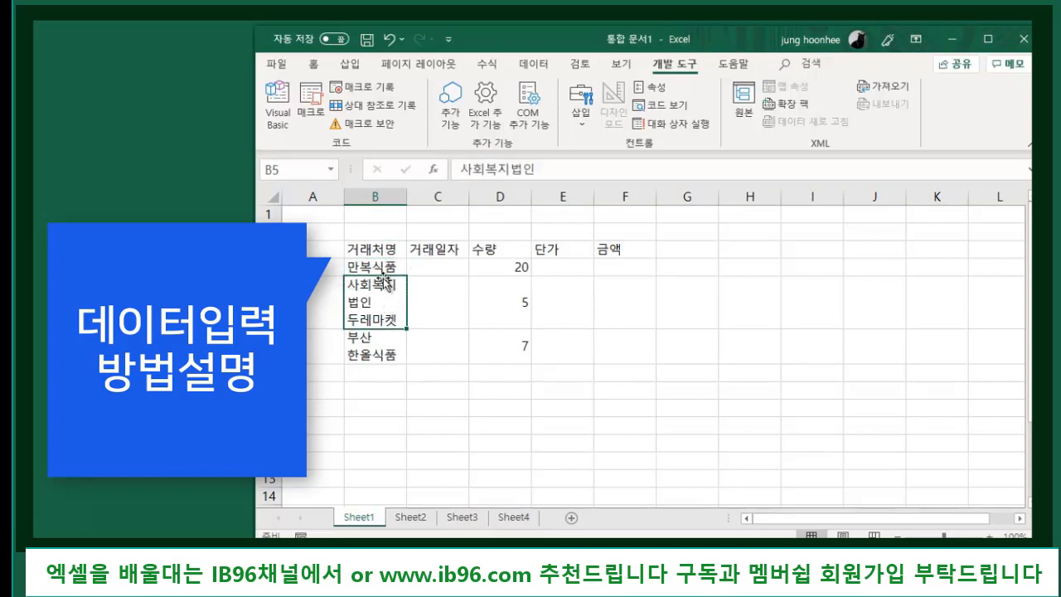
click(361, 348)
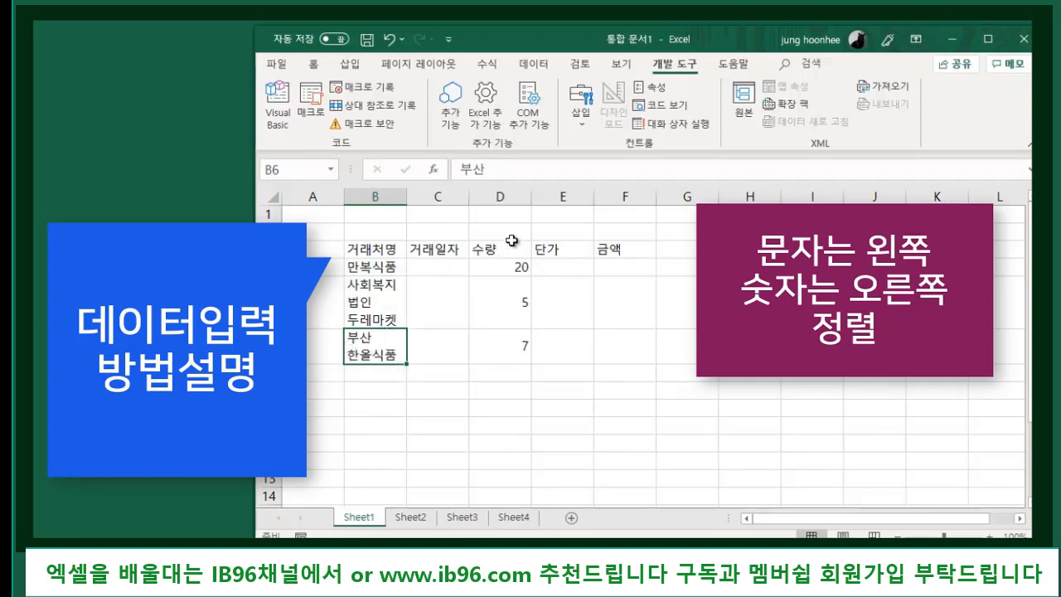
- Review the quantities 20, 5 and 7 in column D
click(507, 266)
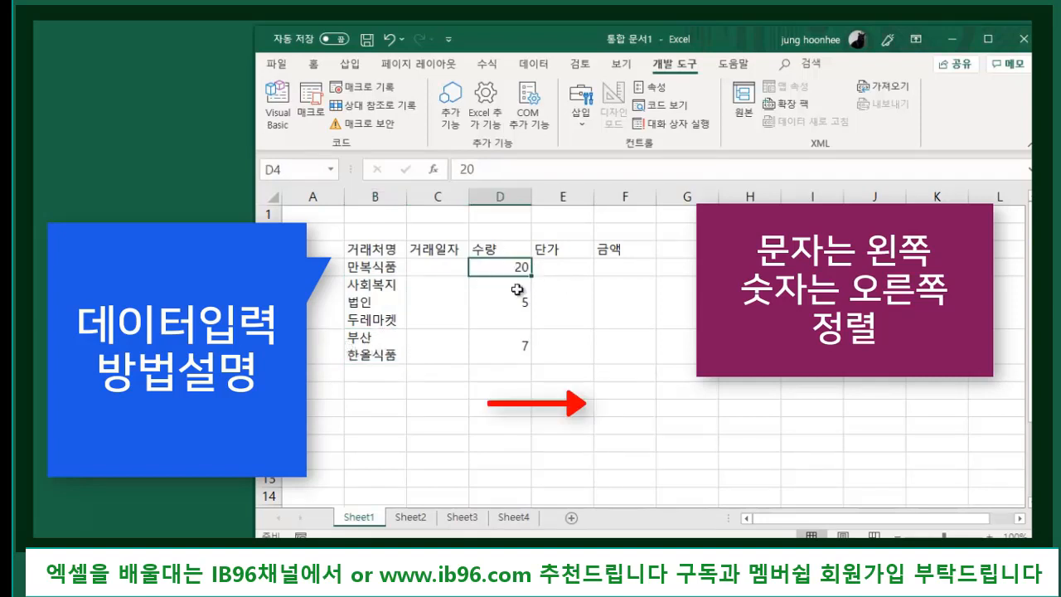
click(516, 291)
click(517, 269)
click(515, 305)
click(514, 355)
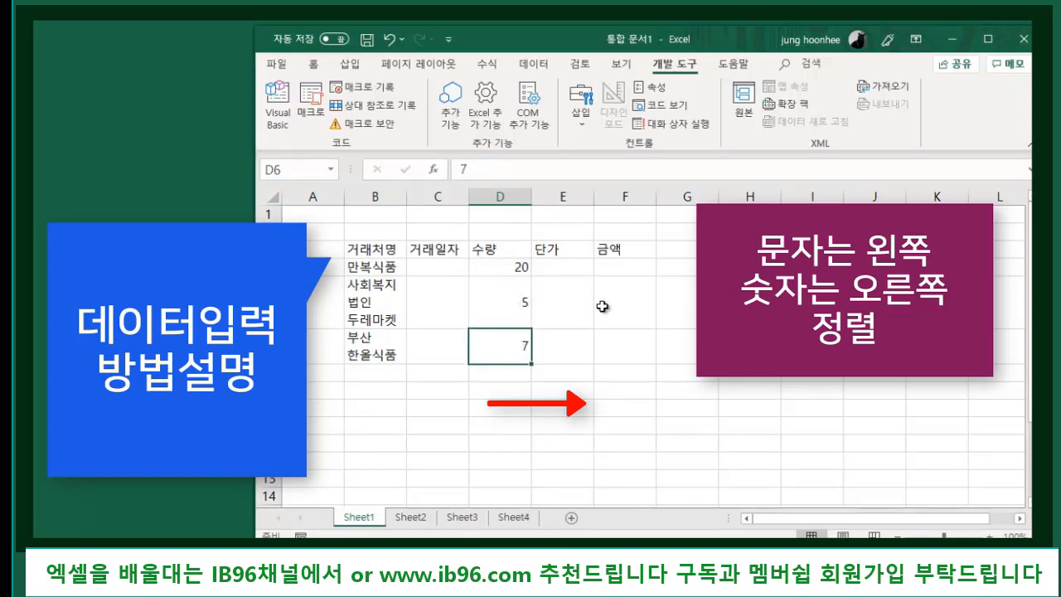
- Enter unit prices 5000, 12000 and 18000 in E4:E6
click(572, 269)
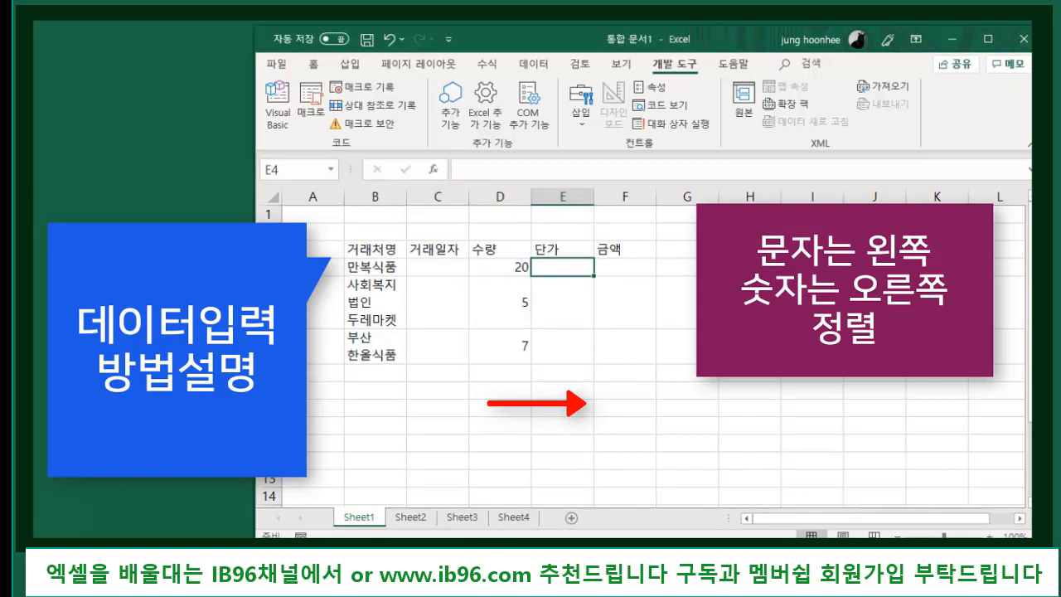
text(5000)
key(Return)
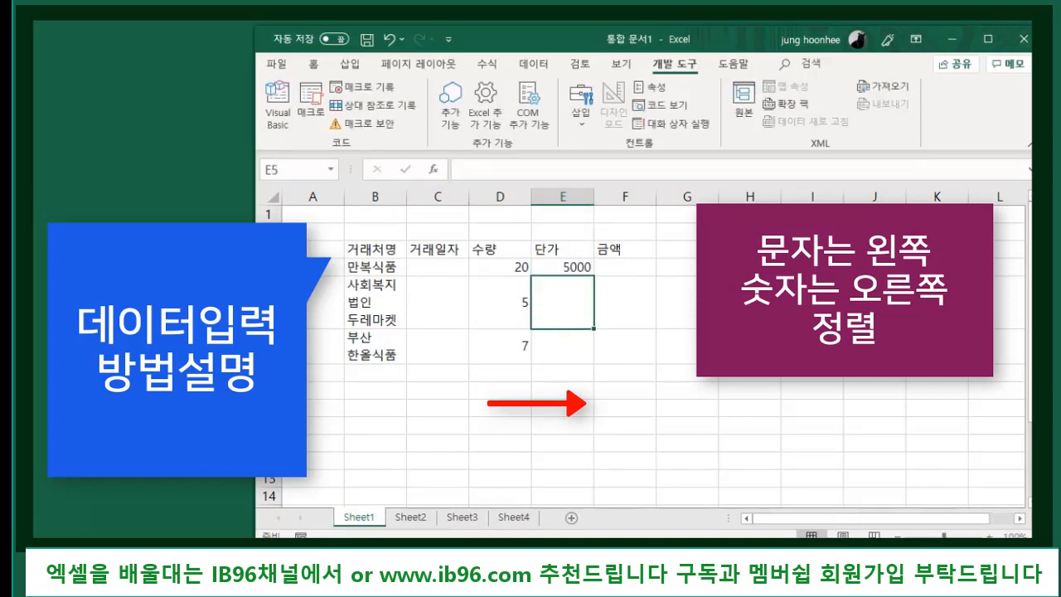
text(12000)
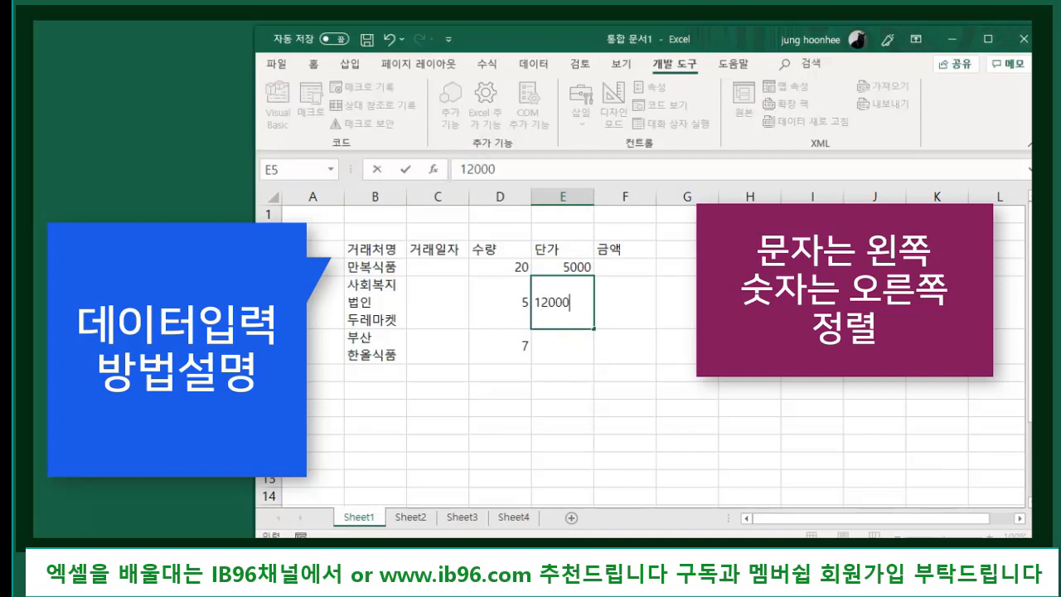
key(Return)
text(18000)
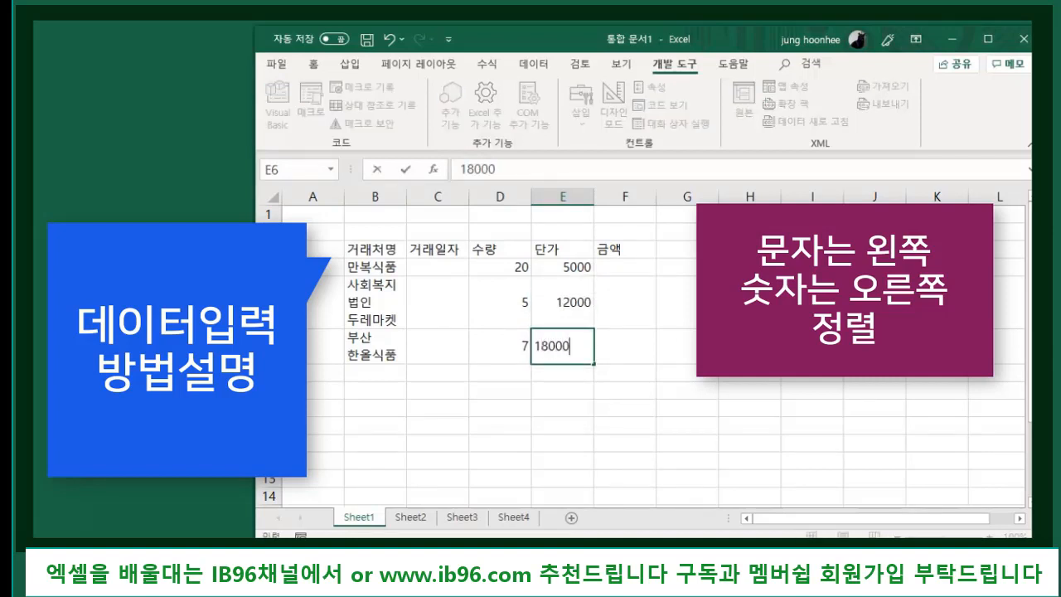
key(Return)
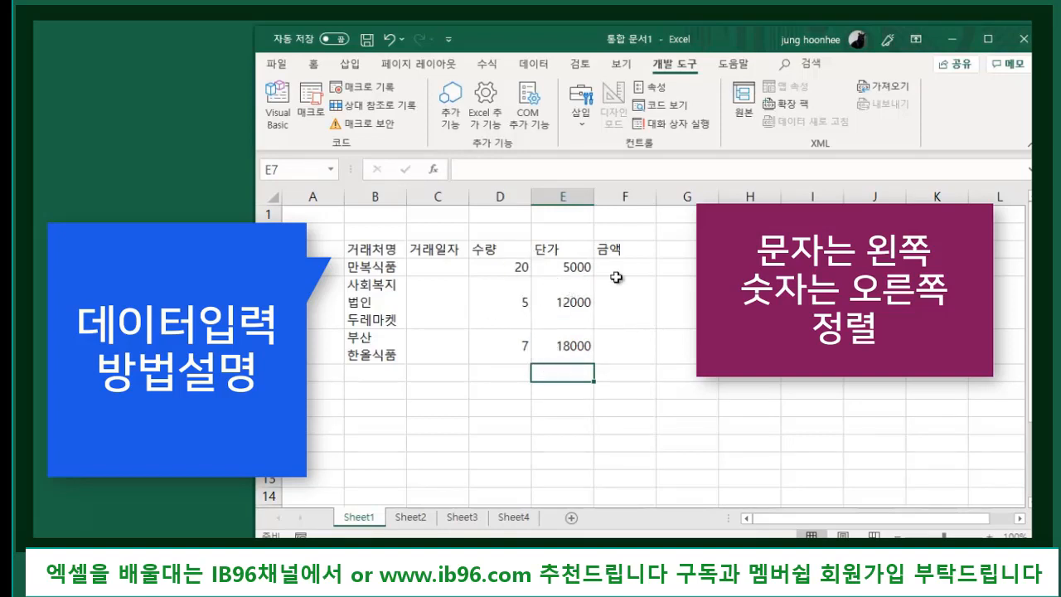
click(432, 266)
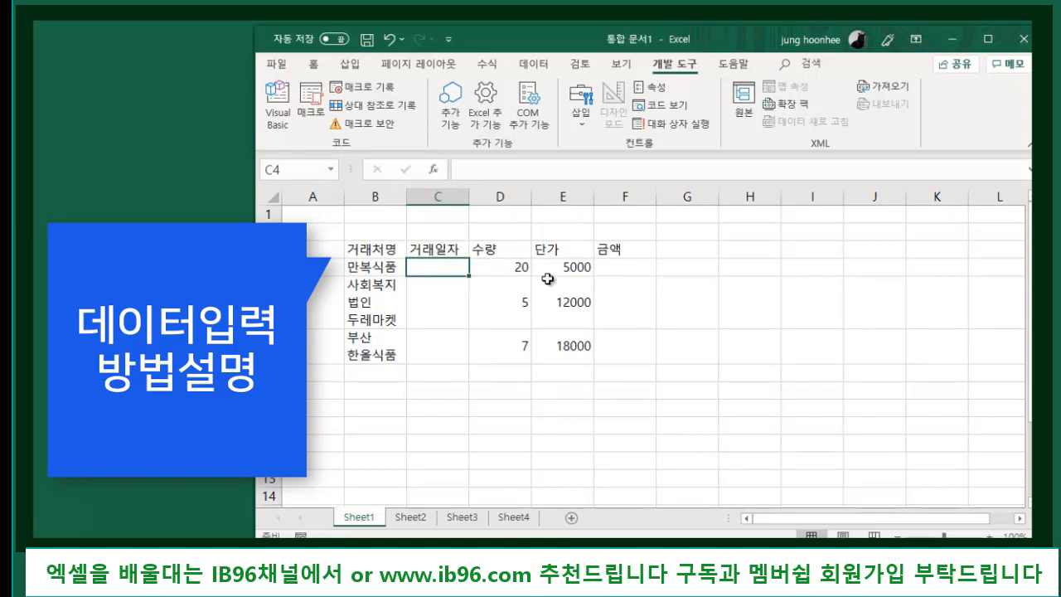
- Enter the dates 2019-11-01, 2019-11-02 and 2019-11-03 in C4:C6
text(201)
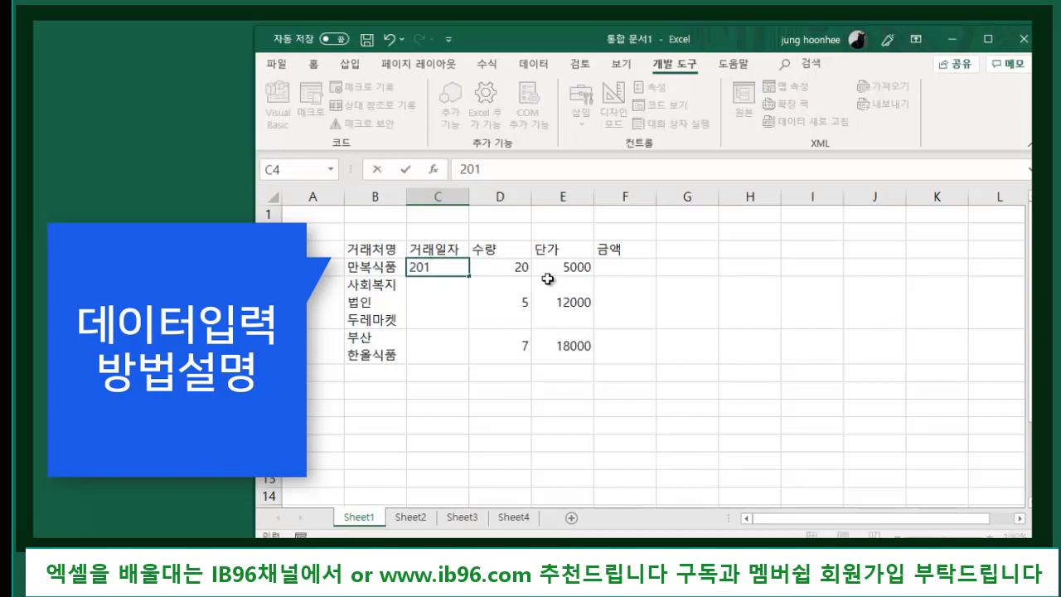
text(9)
text(11-01)
key(Return)
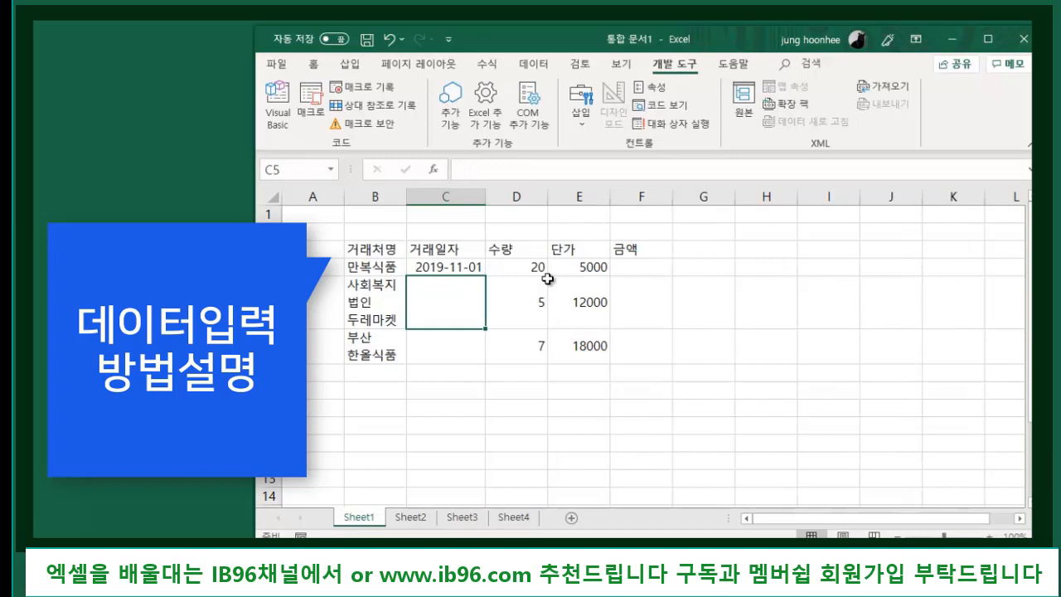
text(2019)
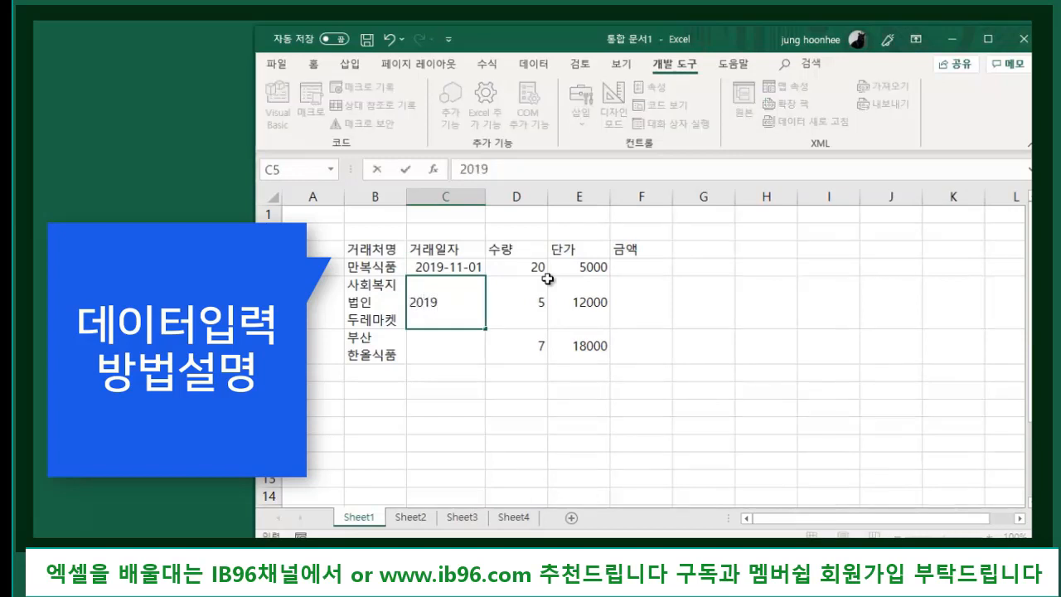
text(-11-2)
key(Return)
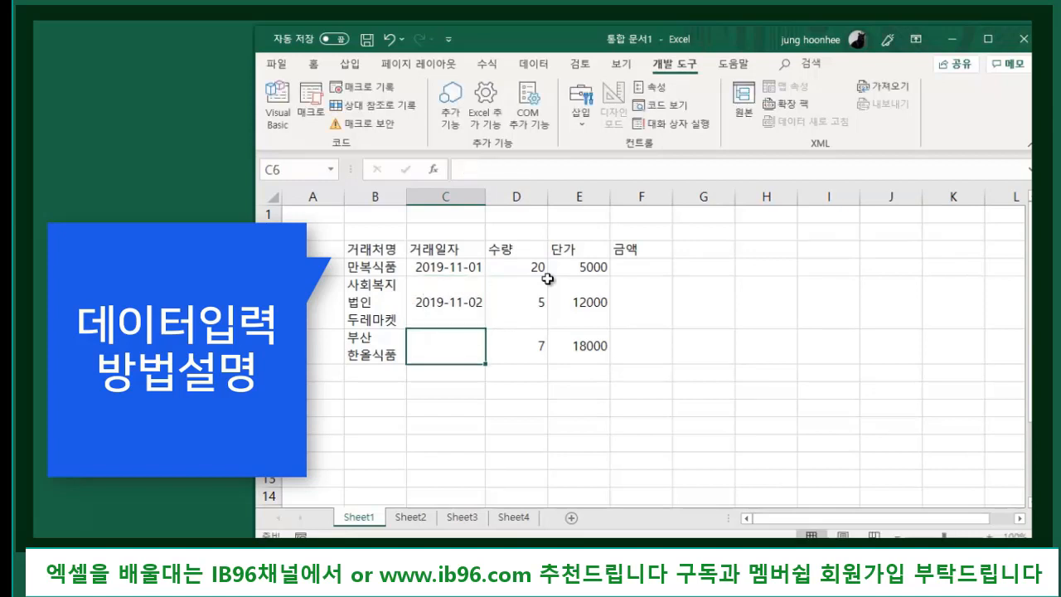
text(2019-)
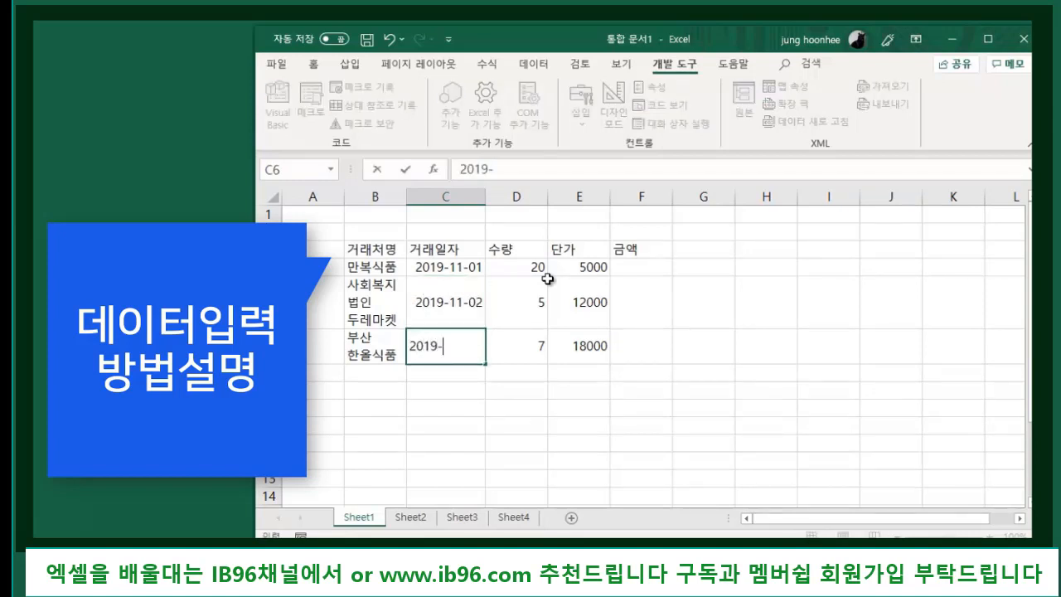
text(11-02)
key(BackSpace)
text(3)
key(Return)
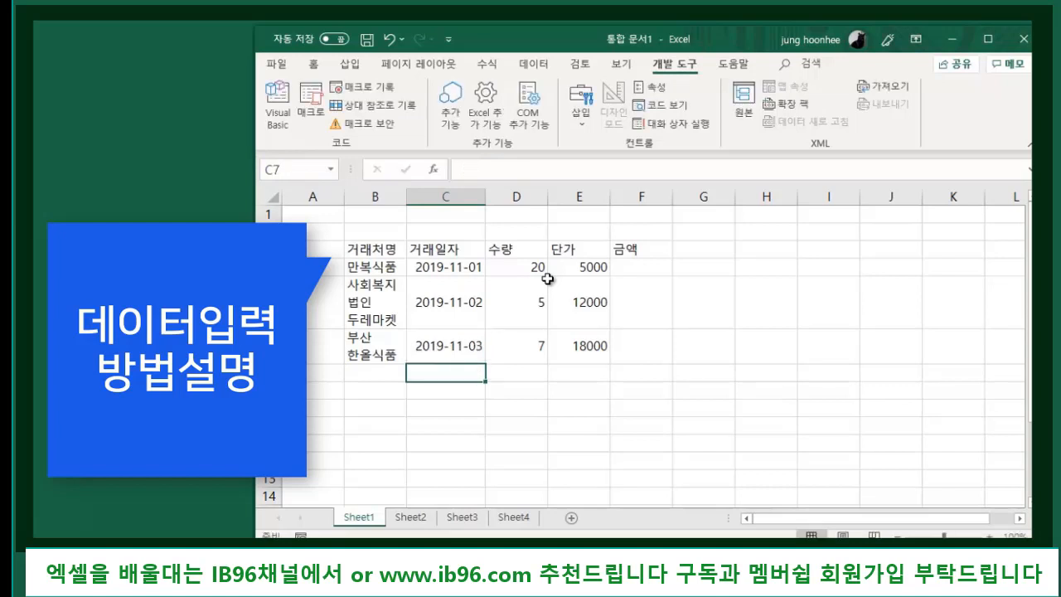
- Check the entered dates in column C against the quantities in column D
click(511, 391)
click(438, 269)
click(438, 306)
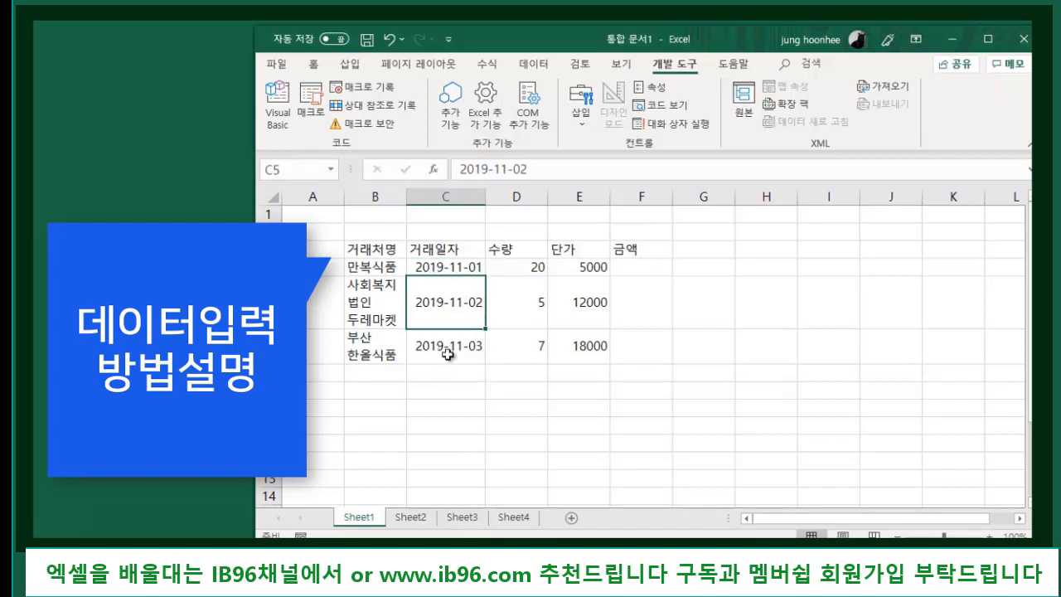
click(426, 346)
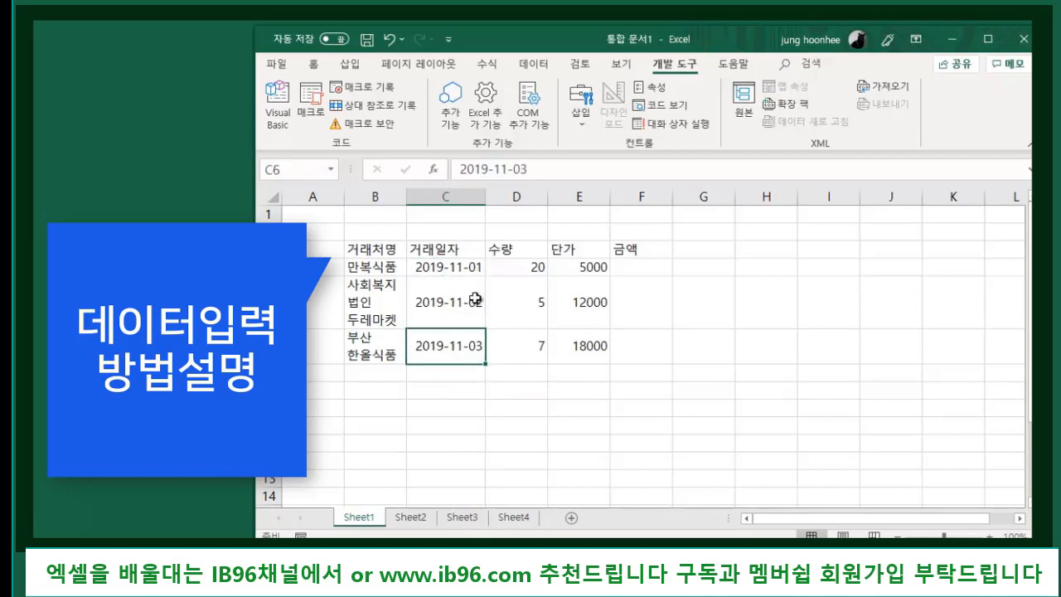
click(425, 265)
click(422, 304)
click(423, 345)
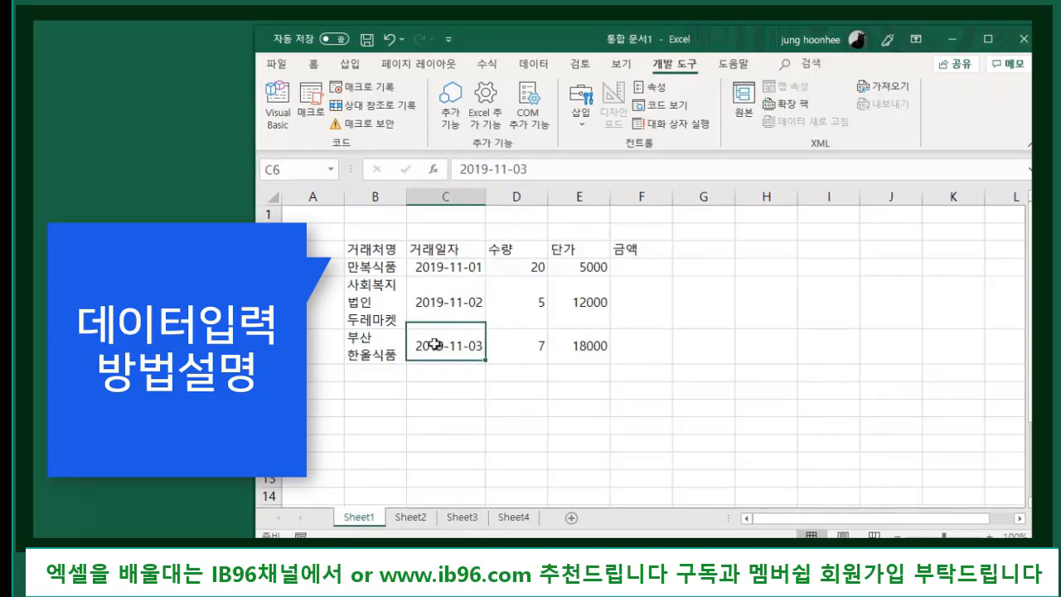
click(512, 248)
click(504, 305)
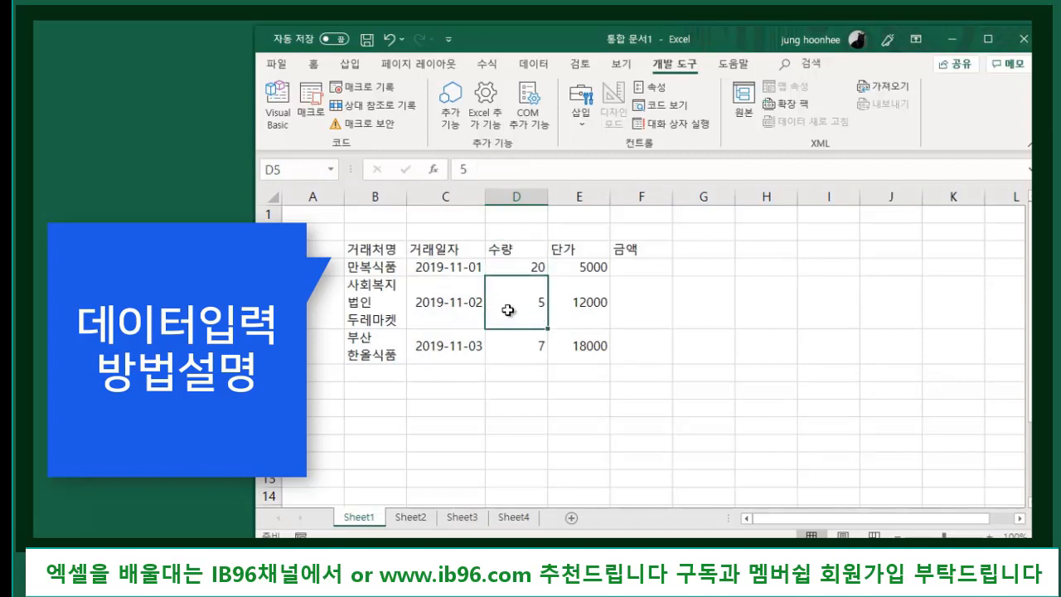
click(524, 355)
click(421, 267)
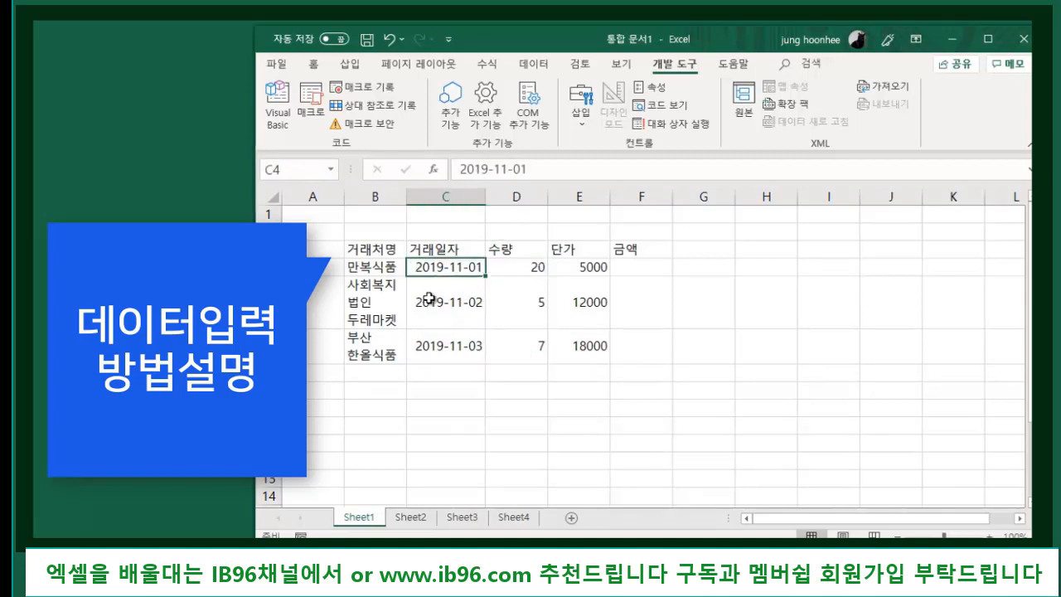
click(427, 298)
click(444, 345)
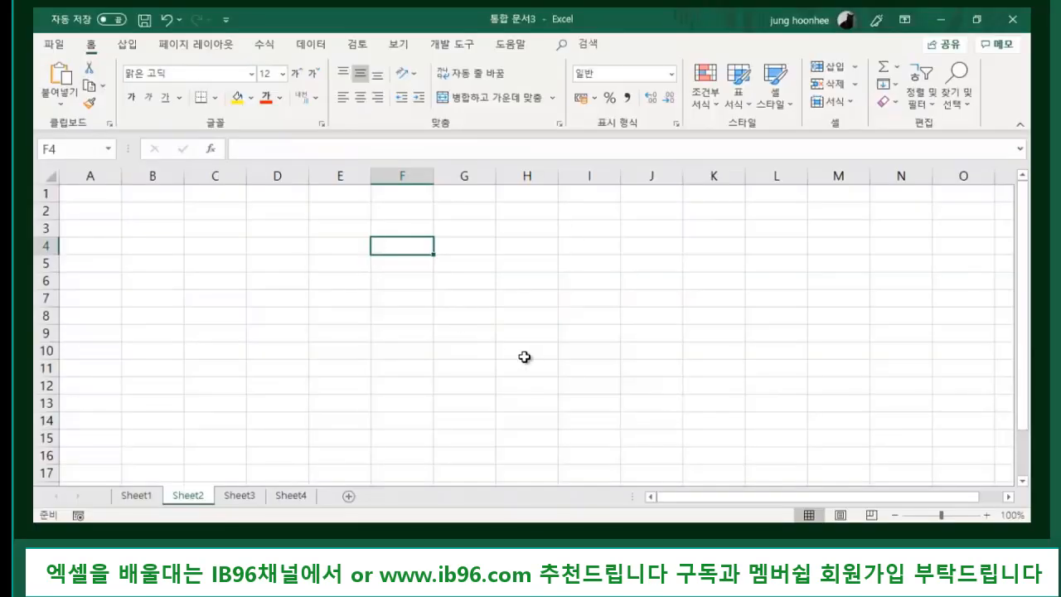
- Scroll to the top of the empty Sheet2 in workbook 통합 문서3
scroll(445, 362, up, 2)
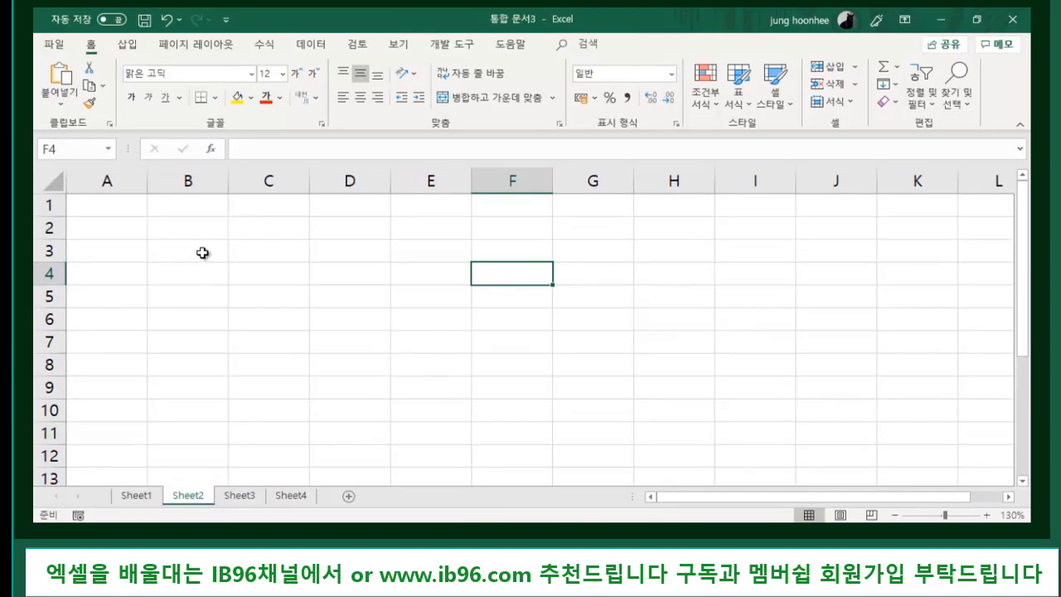
- Add a 날짜 heading in B3 with dates 2019-11-01, 2019-11-02 and 2019-11-03 below
click(203, 251)
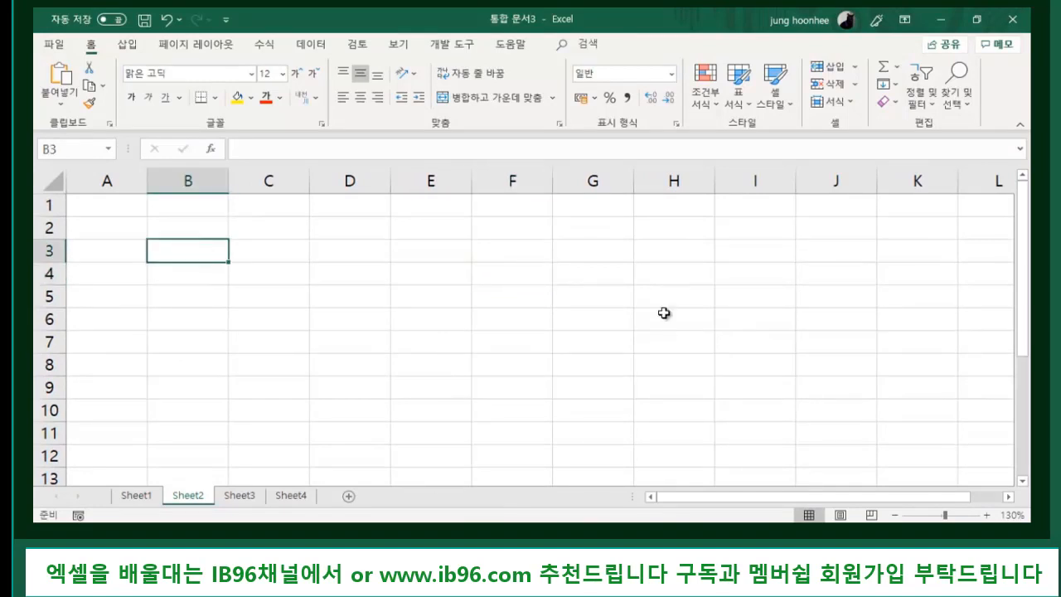
text(날짜)
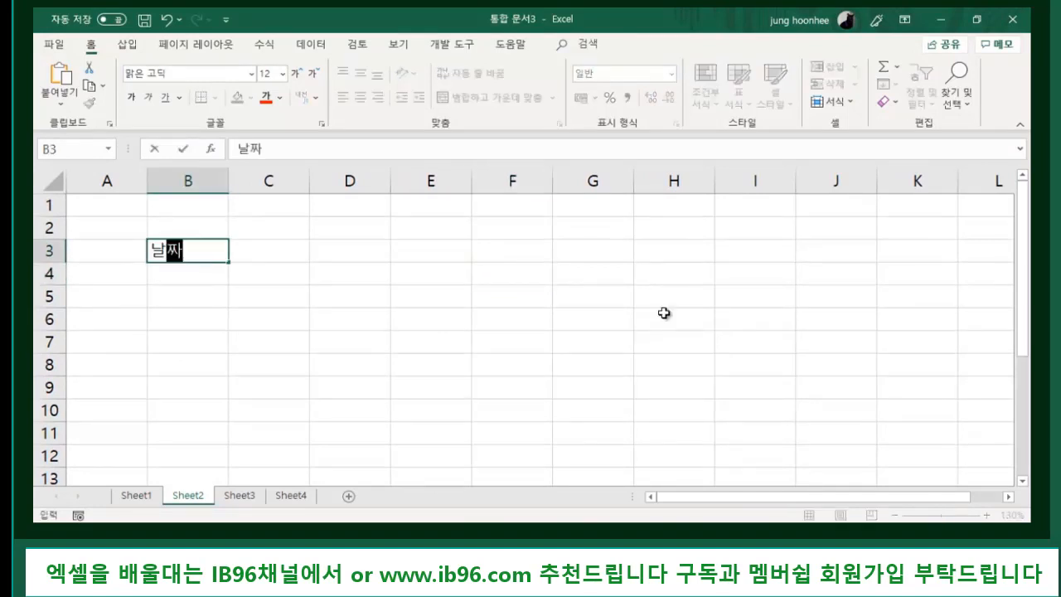
key(Return)
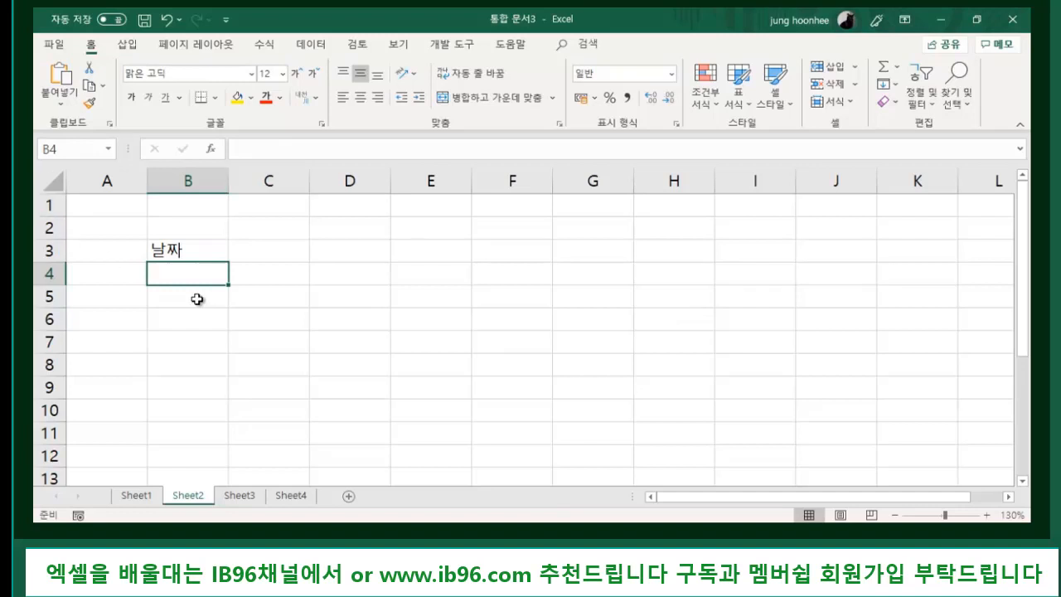
text(20)
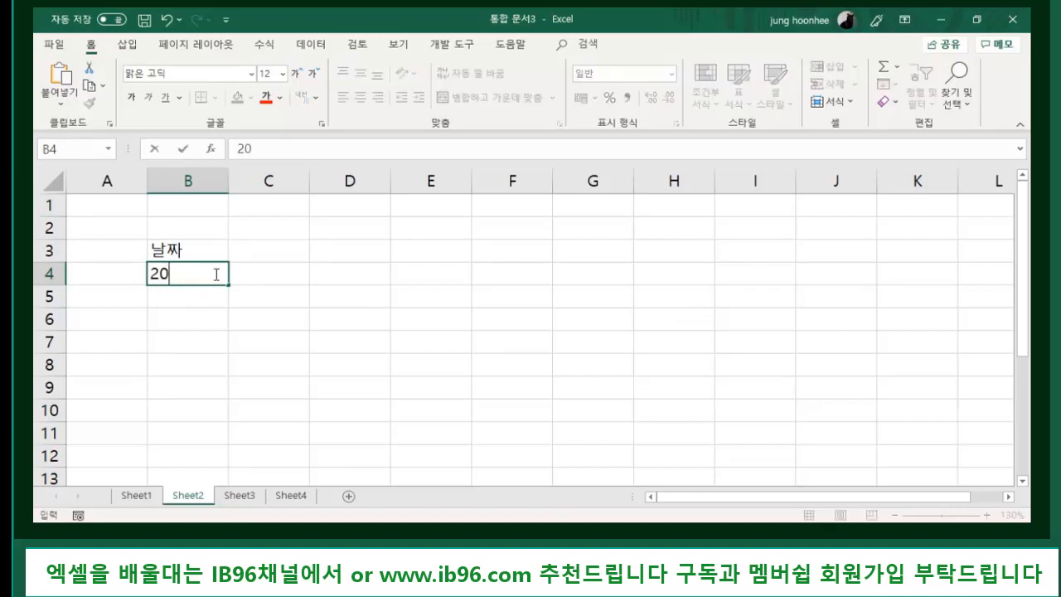
text(19-11-01)
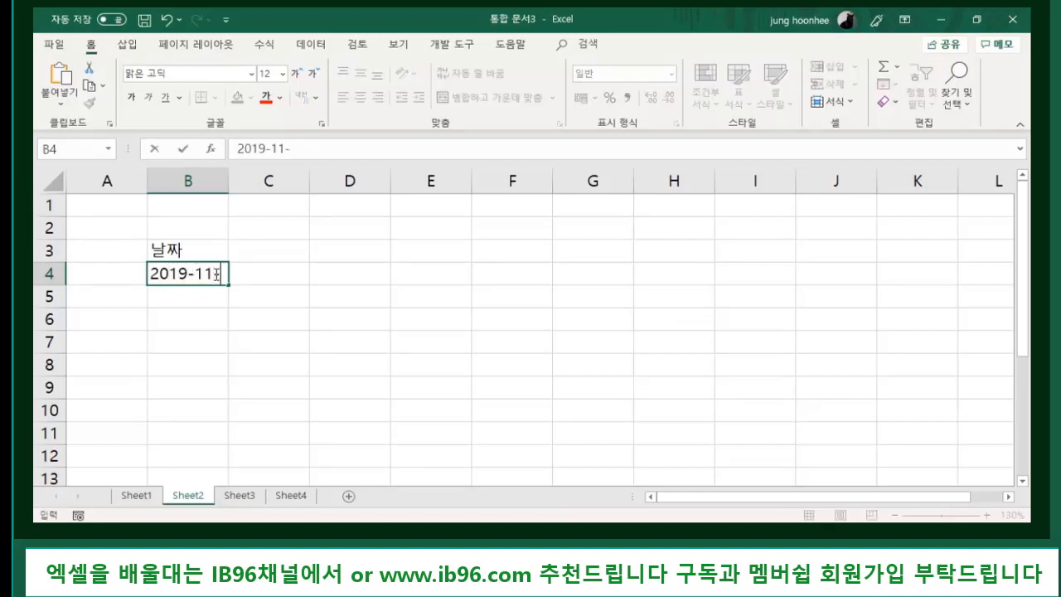
key(Return)
text(201)
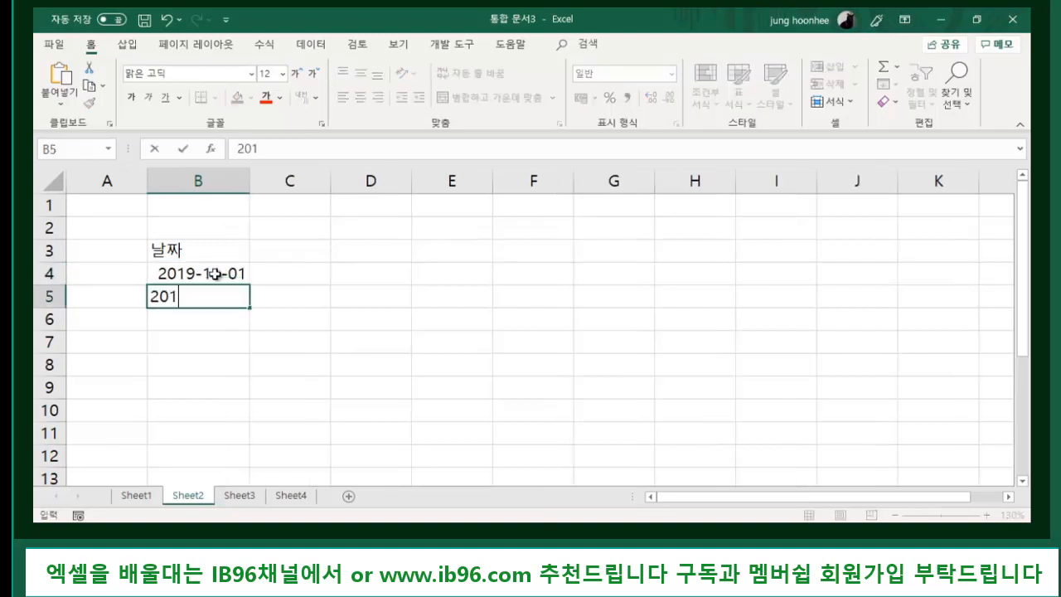
text(9-11-02)
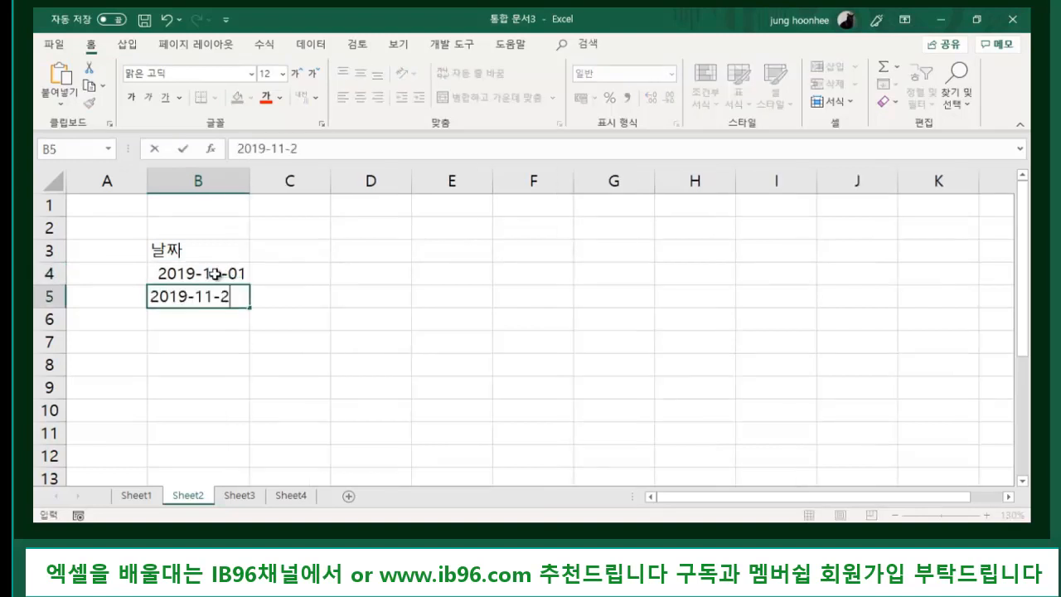
key(Return)
text(2019-11-03)
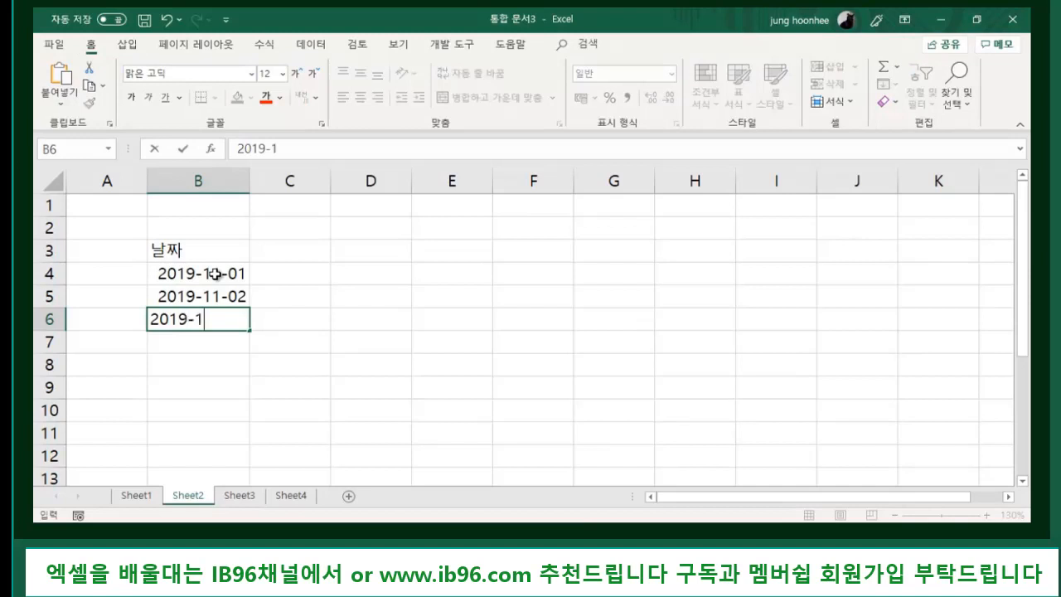
key(Return)
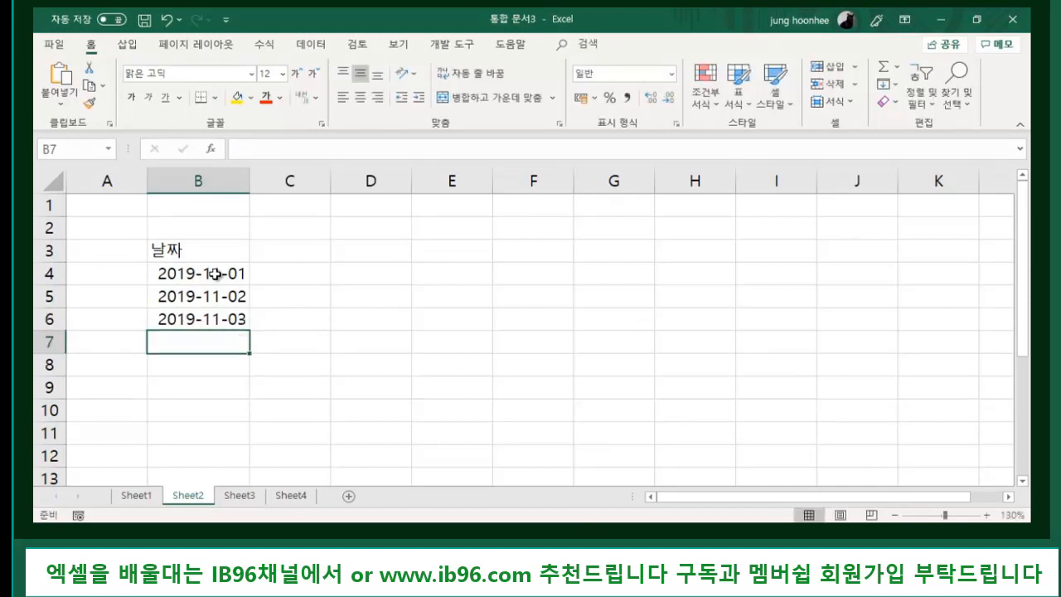
- Add a 담당자 heading in C3 listing 갑, 을 and 병, fixing the C4 typo
click(299, 252)
text(담당자)
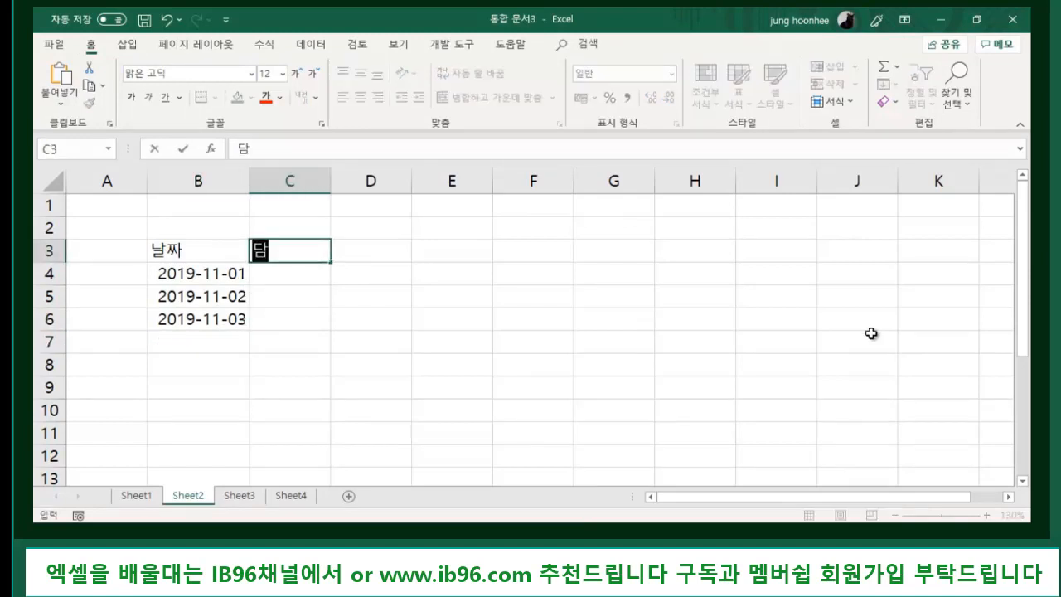
key(Return)
text(가ㅓㅂ)
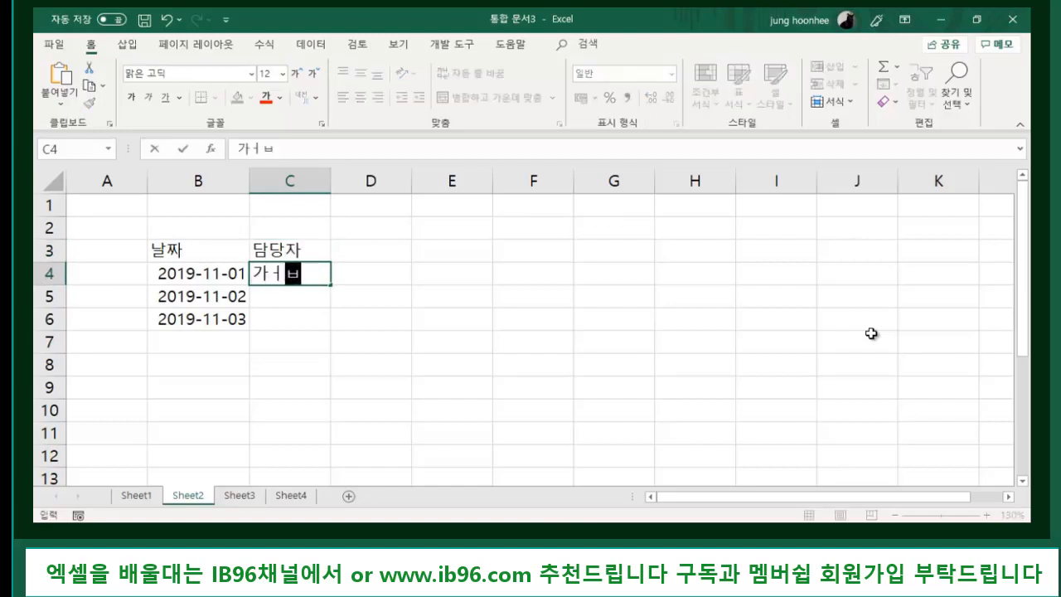
key(Return)
key(Up)
text(갑)
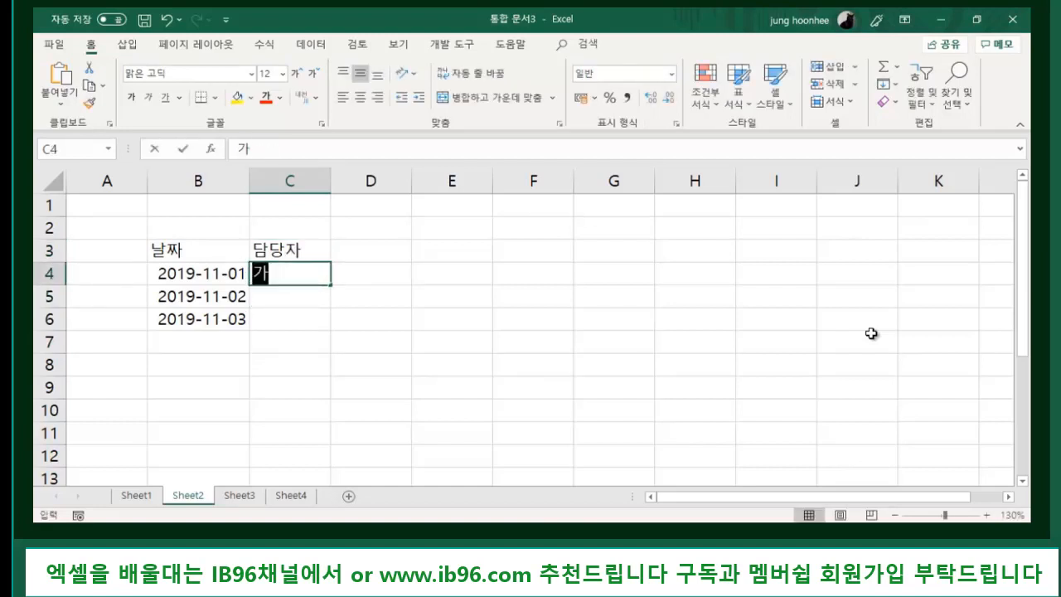
key(Return)
text(ㅇ을)
key(Return)
text(병)
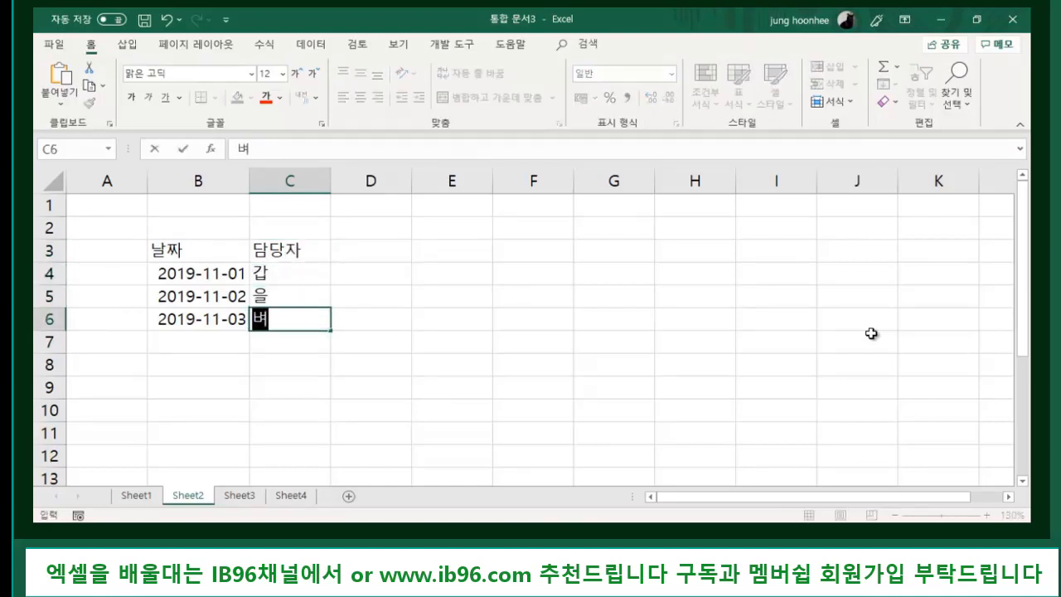
key(Return)
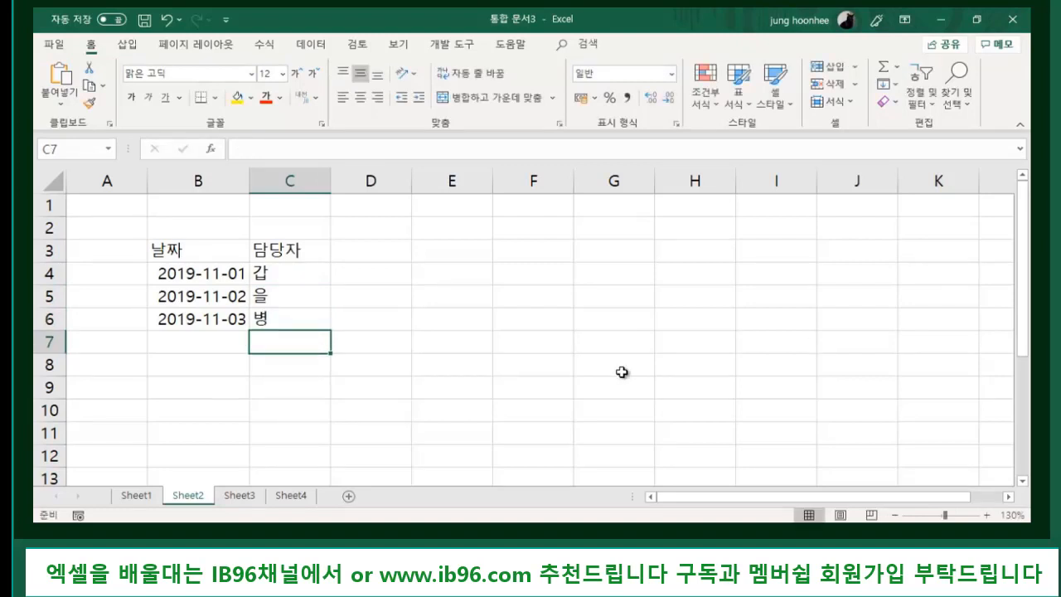
click(568, 372)
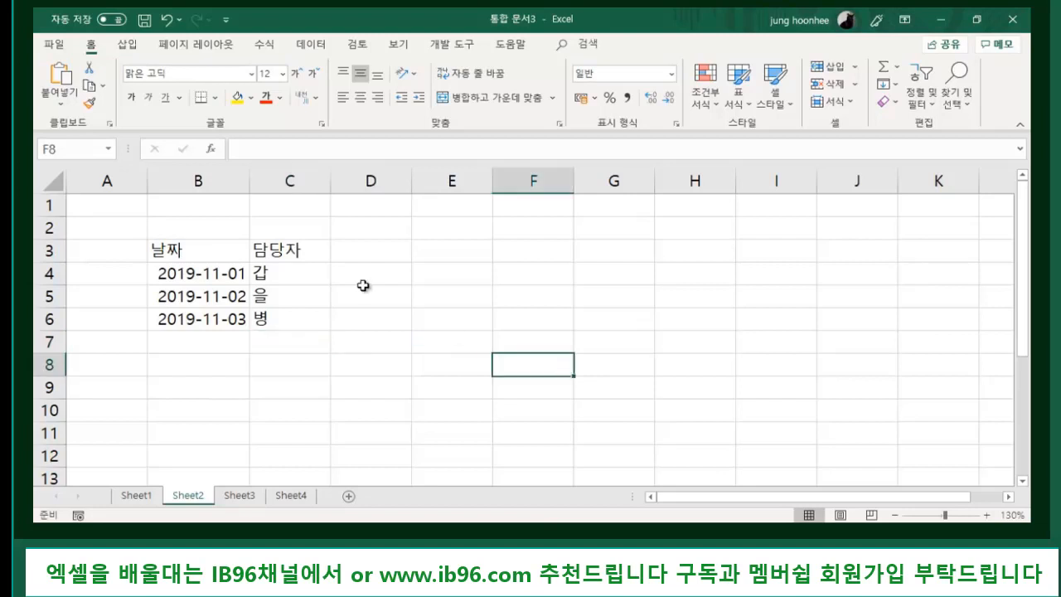
- Fill header cells B3:C3 (날짜, 담당자) with yellow, then go to the File backstage
drag(175, 249, 278, 249)
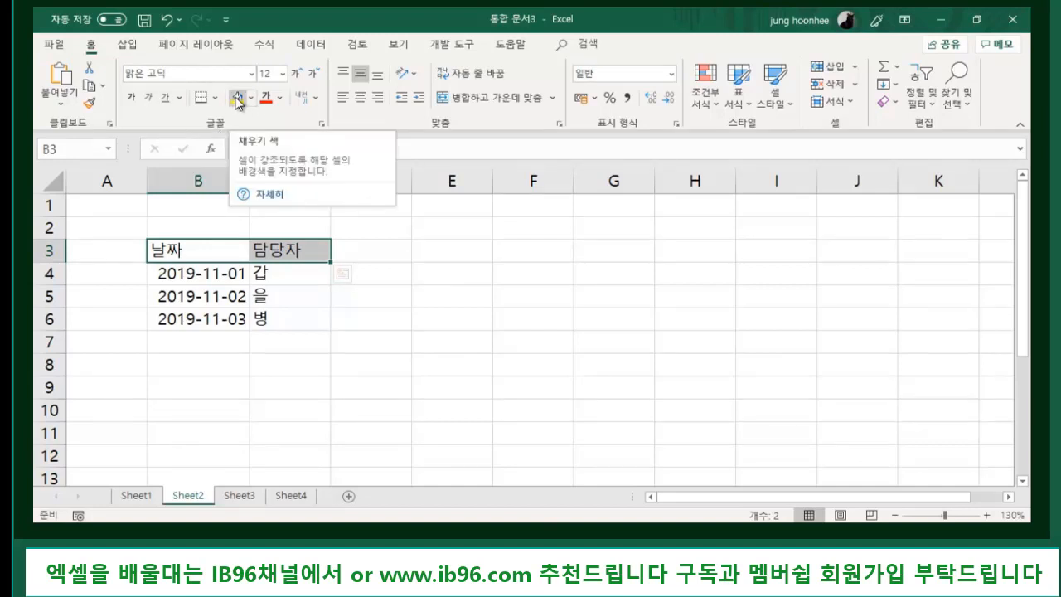
click(238, 100)
click(400, 325)
click(477, 341)
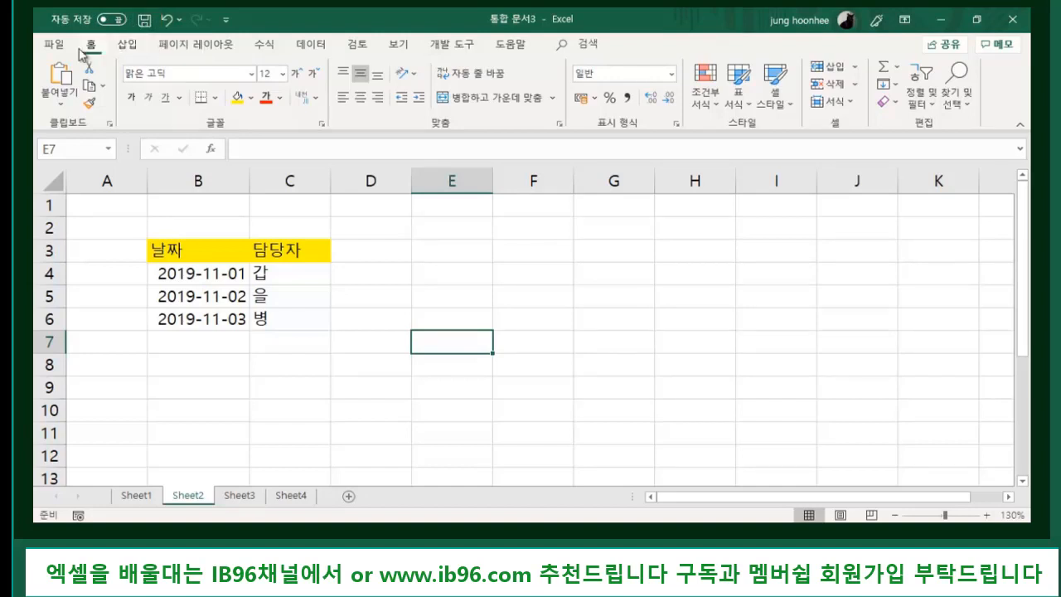
click(54, 44)
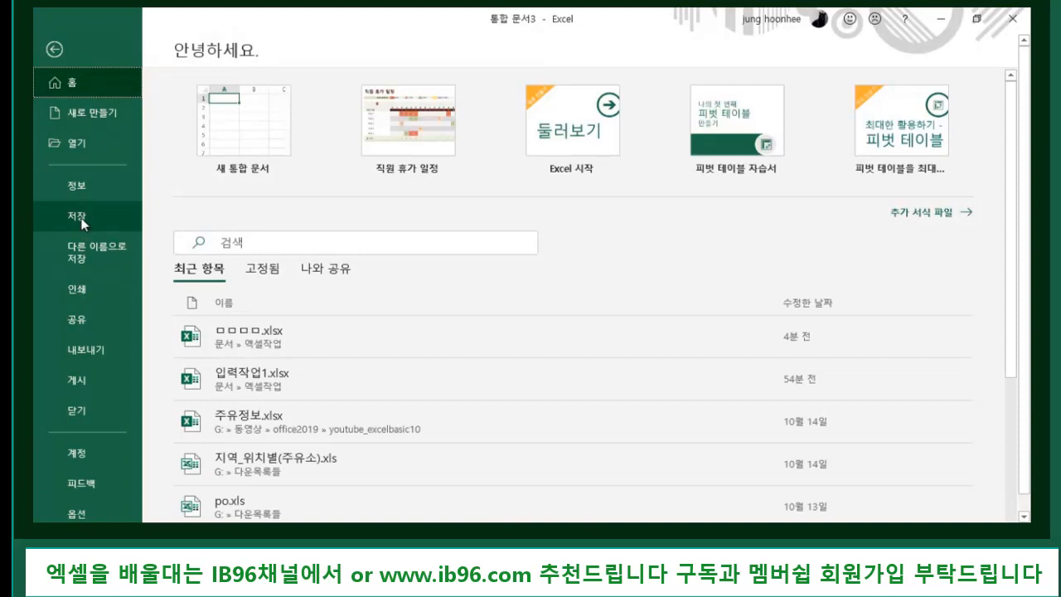
- Save As into Documents > 엑셀작업, renaming the file to 연습문서
click(83, 221)
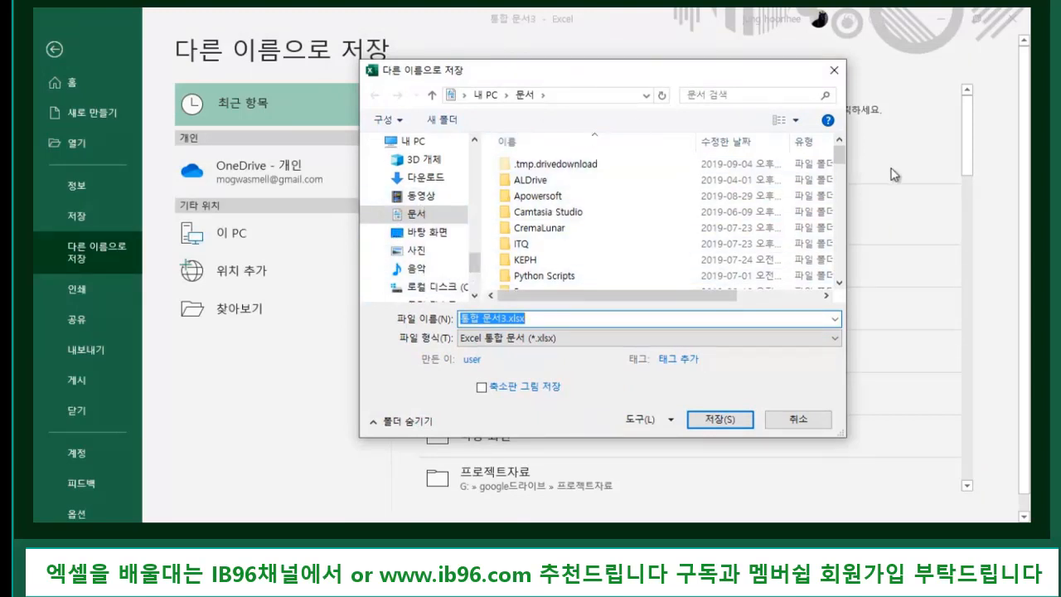
mouse_move(839, 160)
mouse_down()
mouse_move(840, 199)
mouse_move(840, 178)
mouse_up()
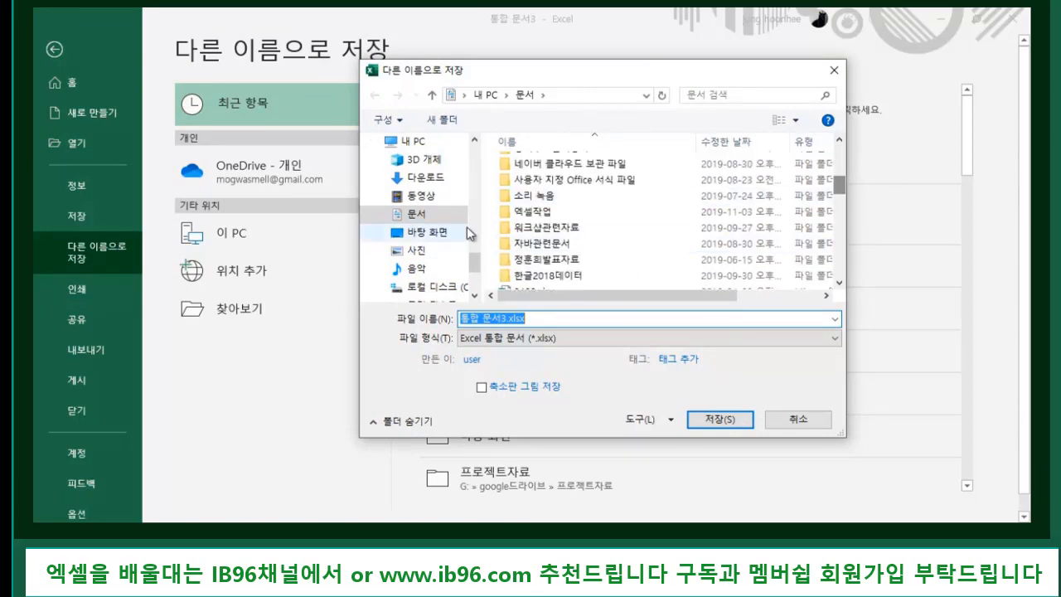
double_click(535, 216)
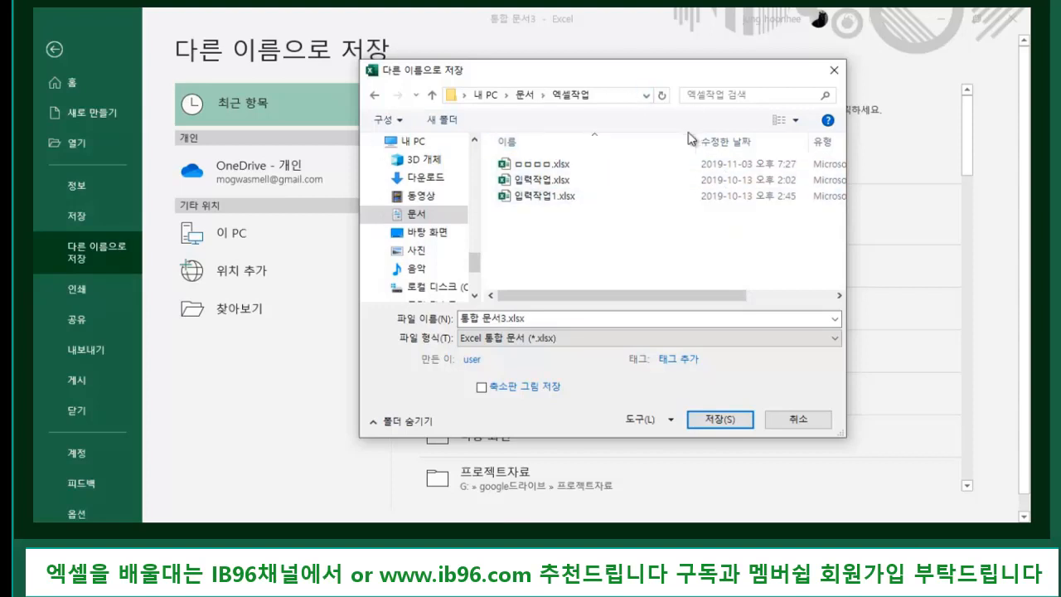
click(563, 317)
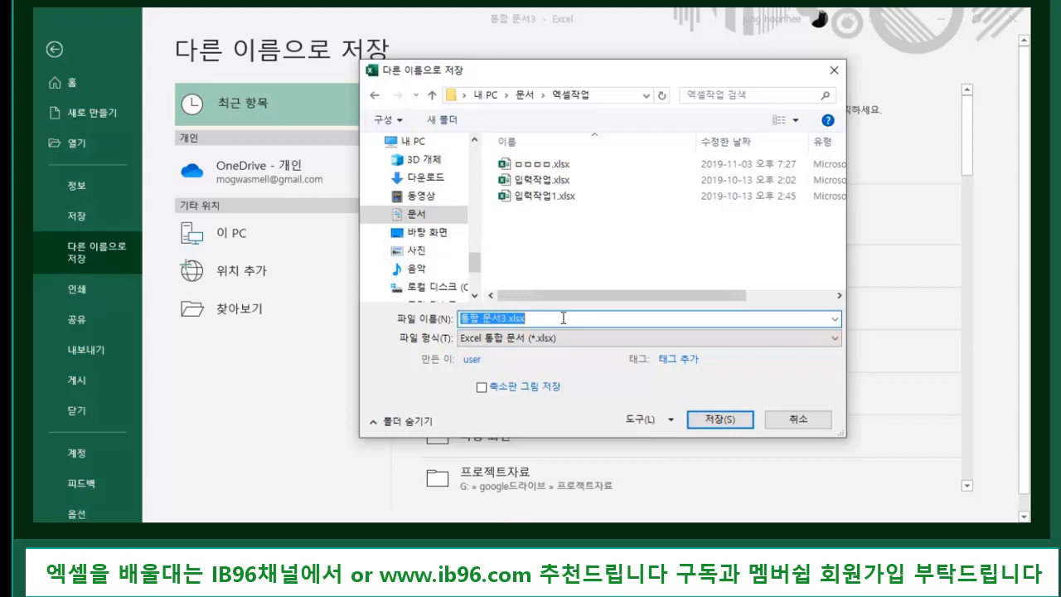
text(ㅇ)
text(연습문)
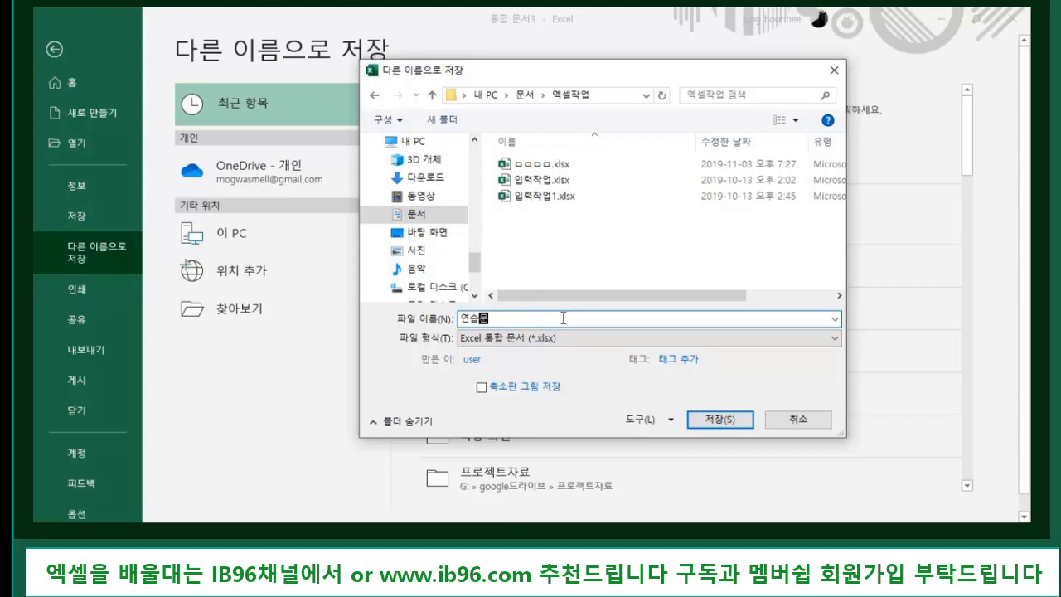
text(서)
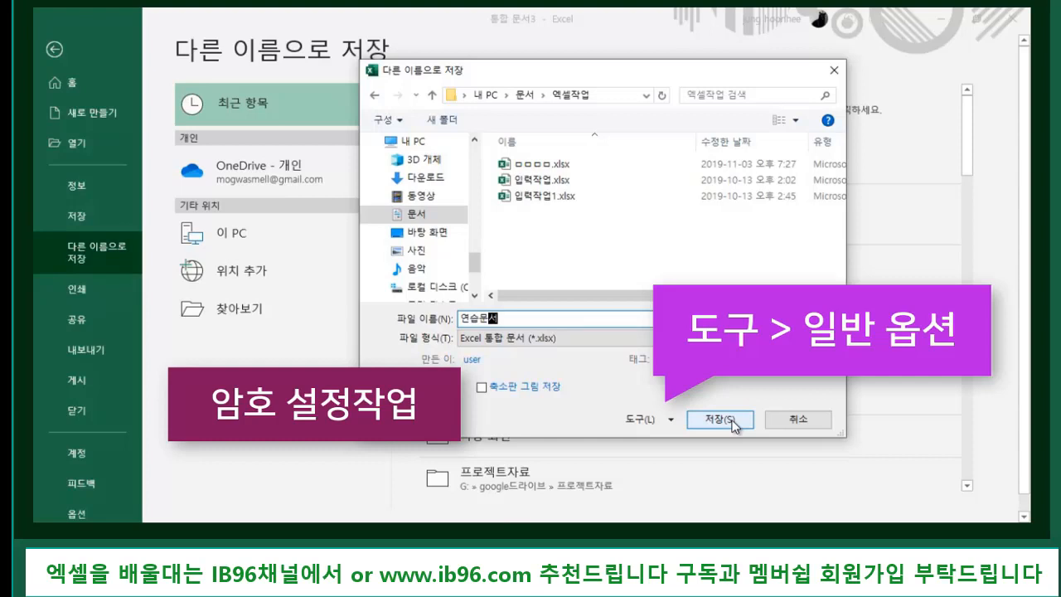
- In General Options, enter an opening password and a modifying password
click(671, 421)
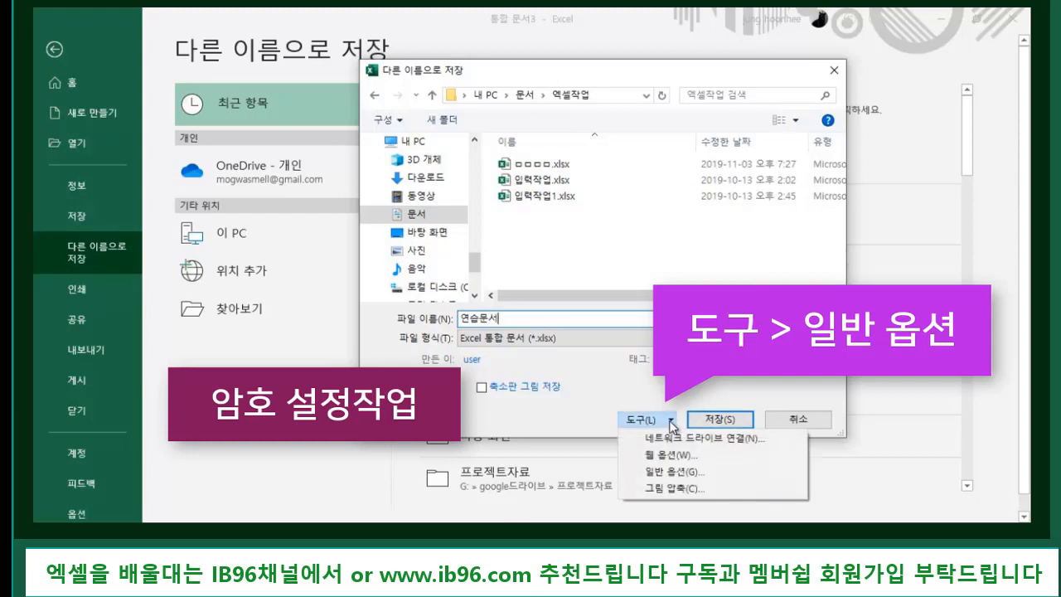
click(678, 471)
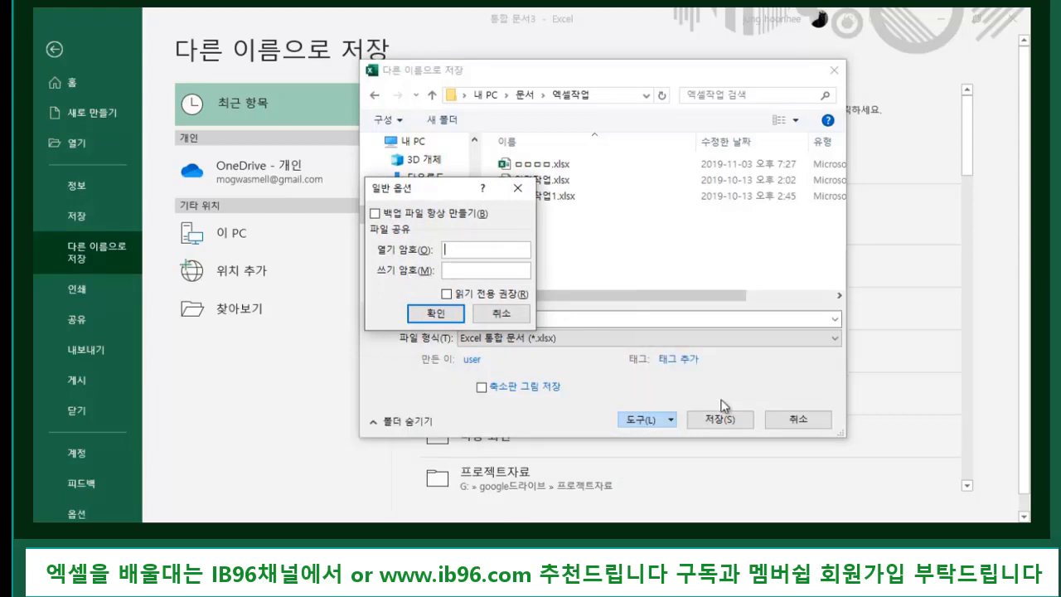
drag(453, 191, 652, 255)
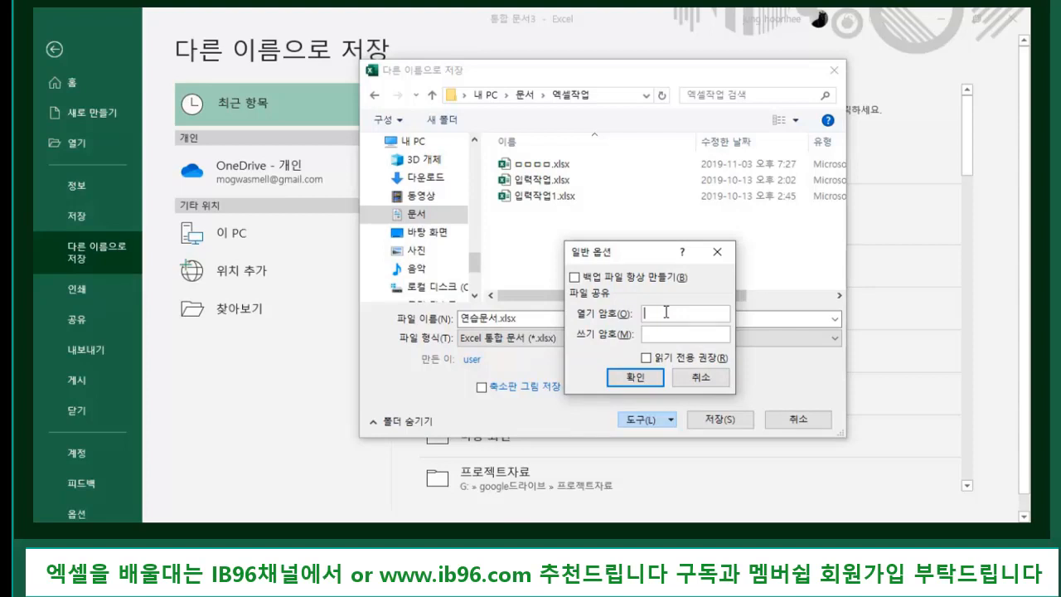
text(1234)
click(662, 334)
text(12345)
click(635, 377)
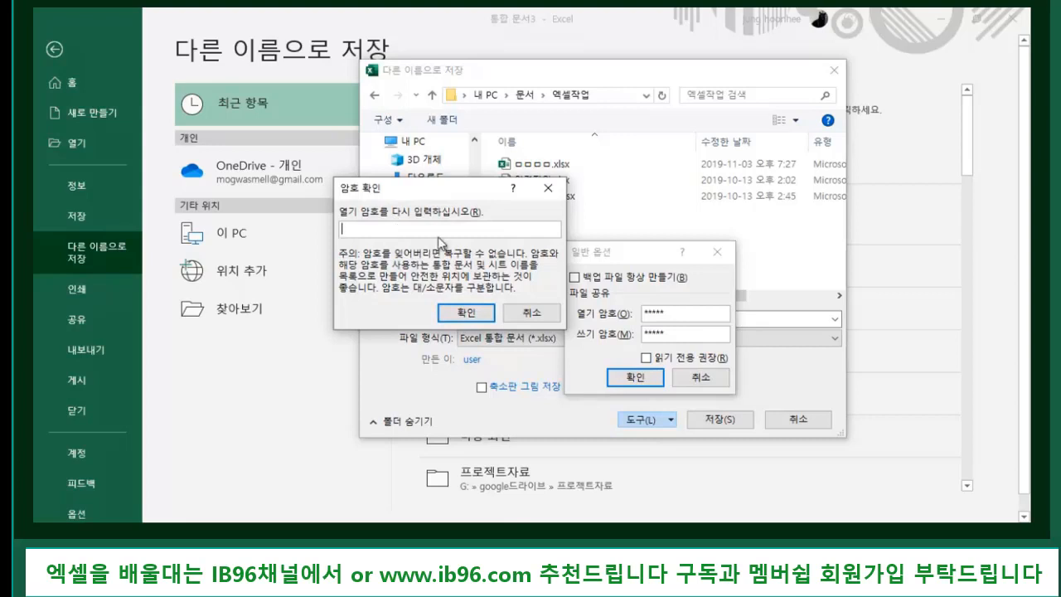
- Re-enter the opening and modifying passwords to confirm them
text(*****)
click(462, 316)
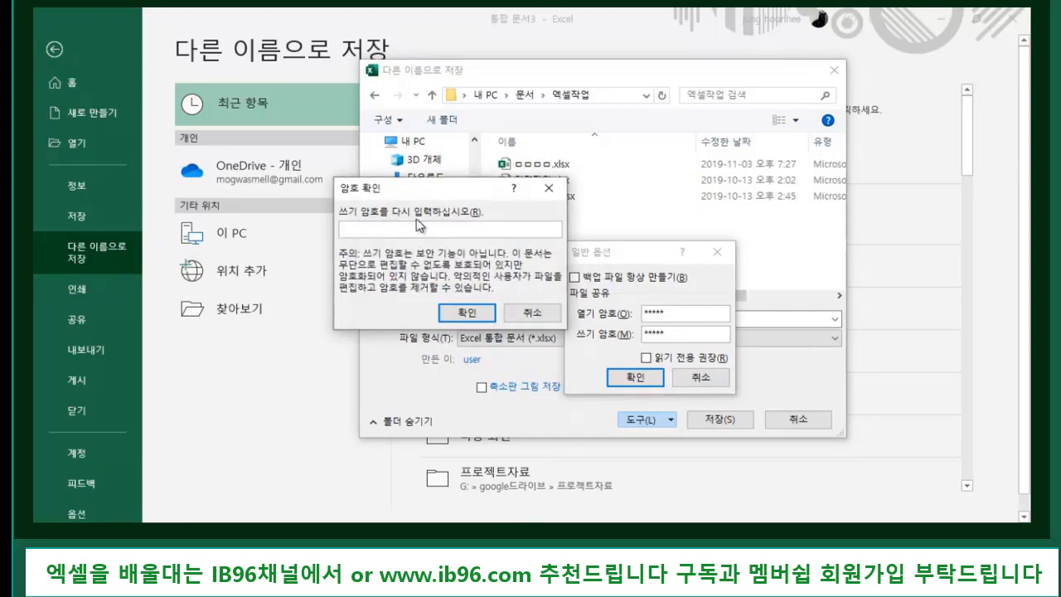
text(*****)
click(464, 313)
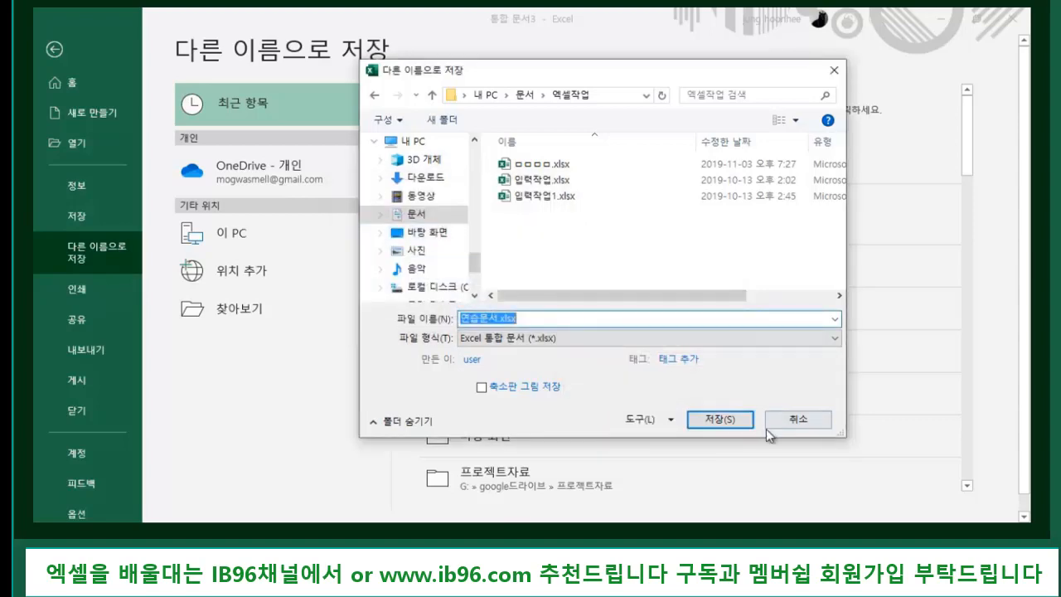
- Save the password-protected workbook as 연습문서.xlsx, then close it
click(723, 420)
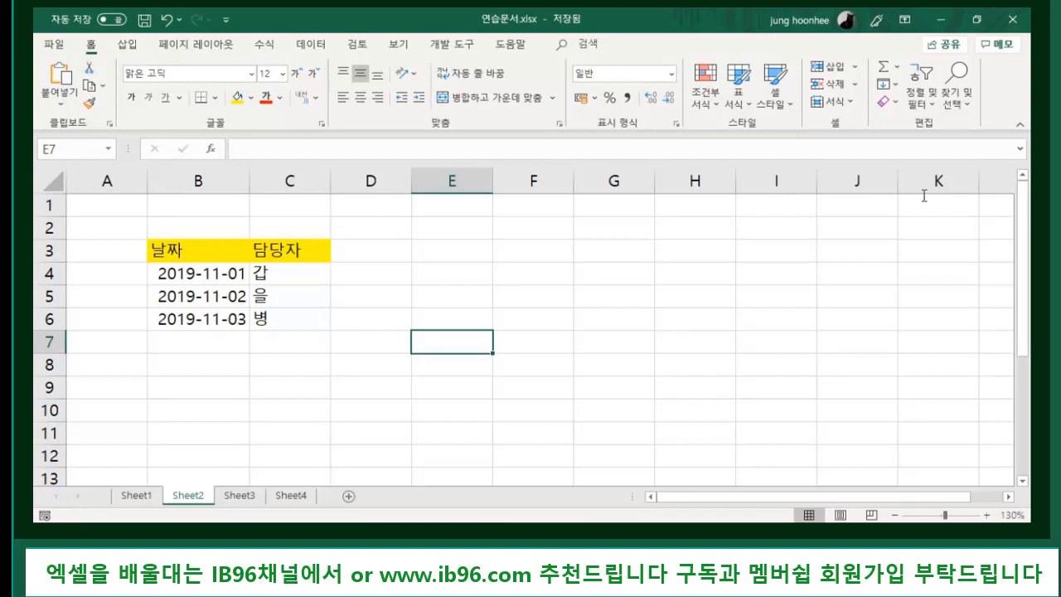
click(58, 49)
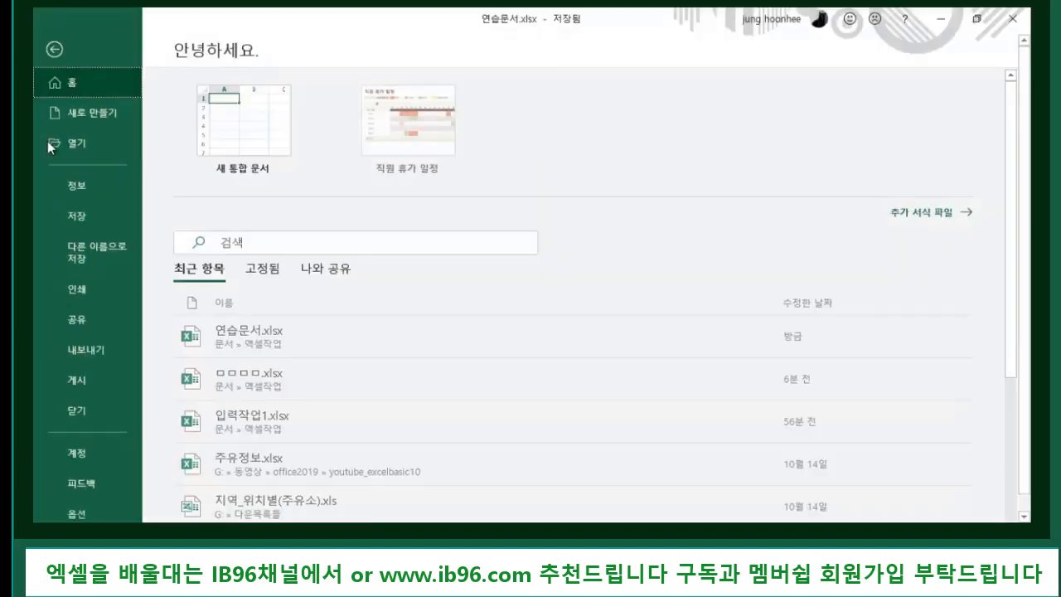
click(67, 411)
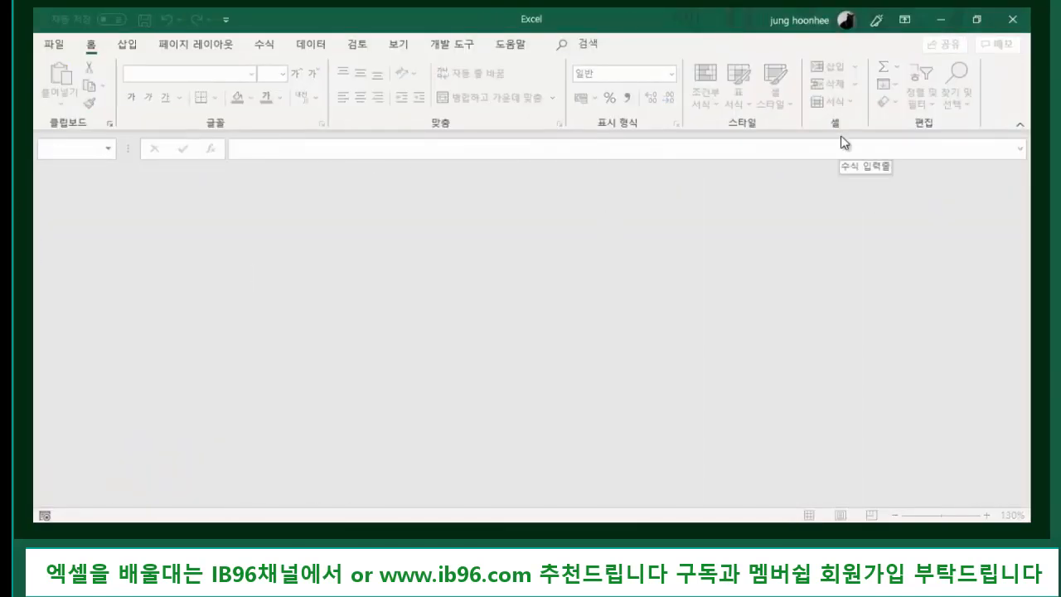
- Try opening 연습문서.xlsx from recent files twice, dismissing each wrong-password warning
click(54, 46)
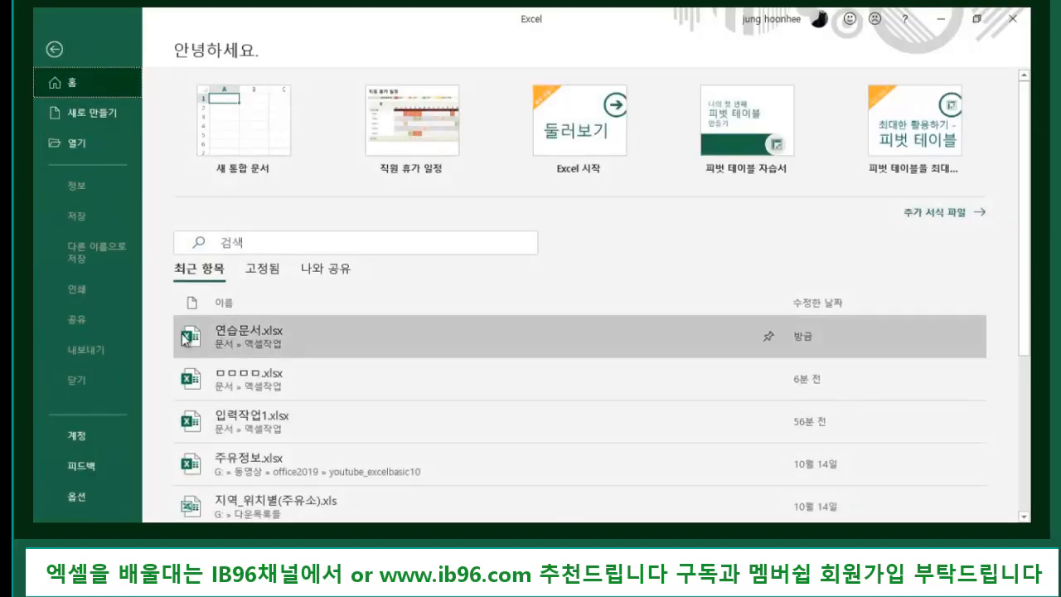
click(246, 339)
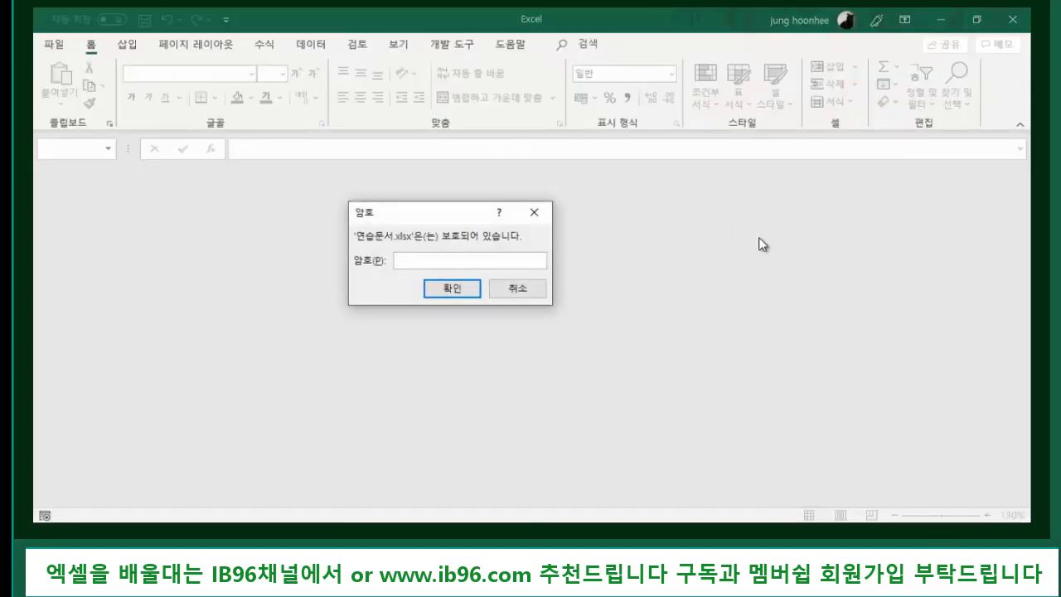
text(12345)
key(Return)
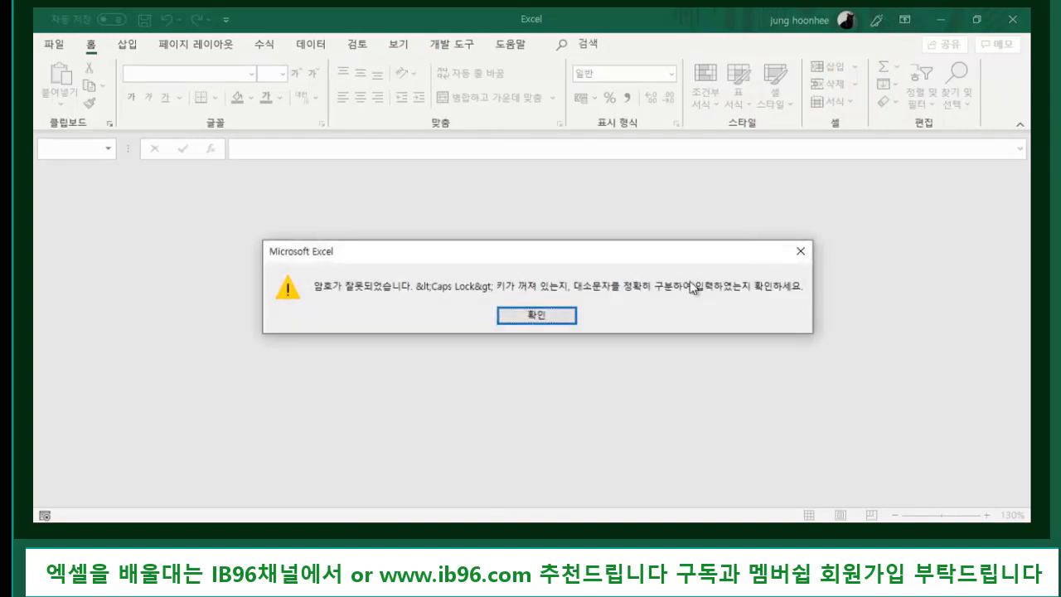
click(536, 315)
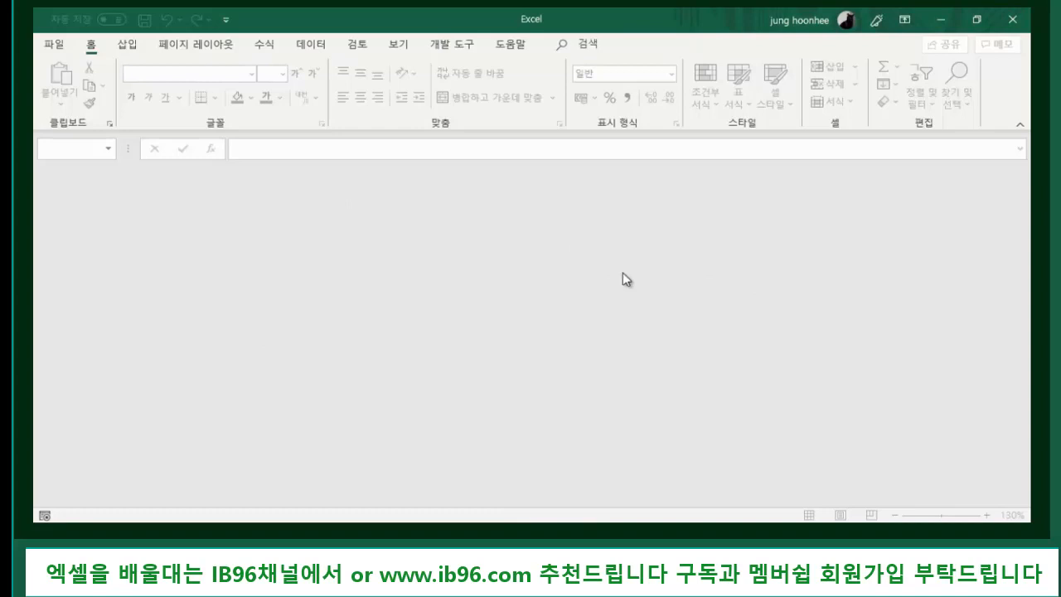
click(54, 44)
click(251, 340)
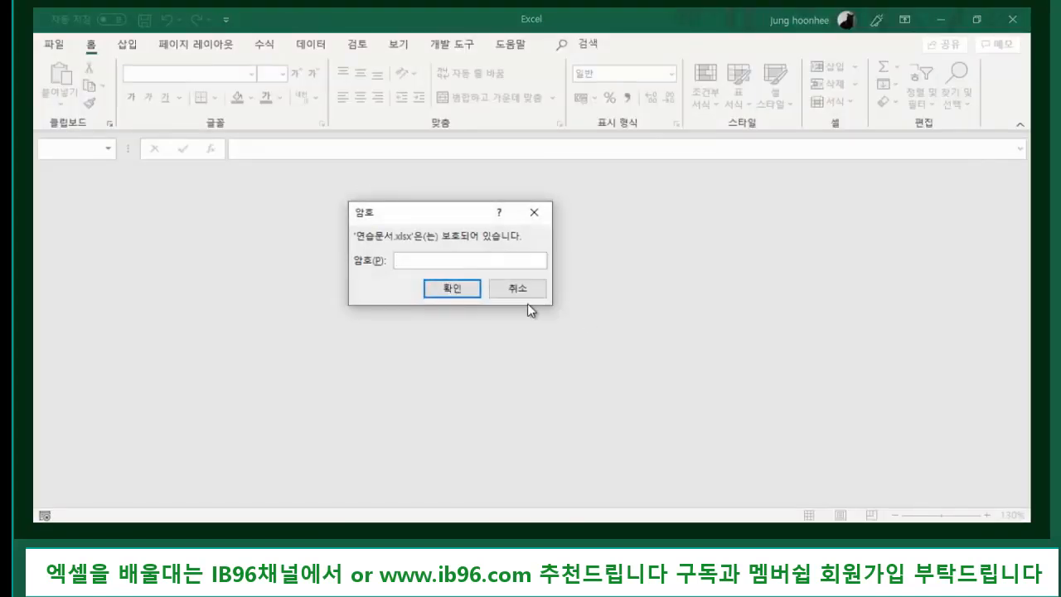
text(*****)
key(Return)
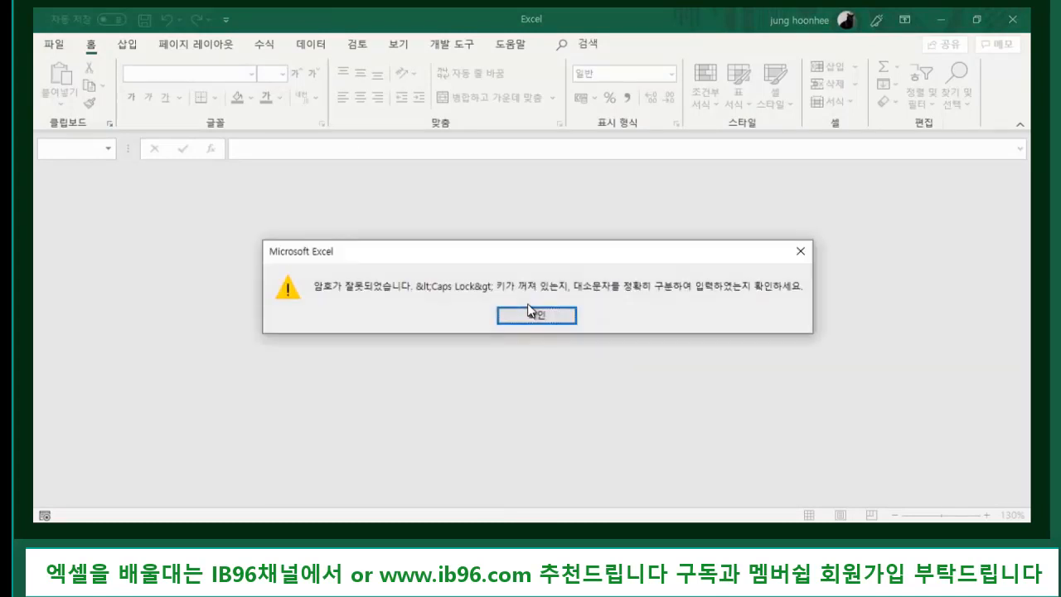
click(551, 314)
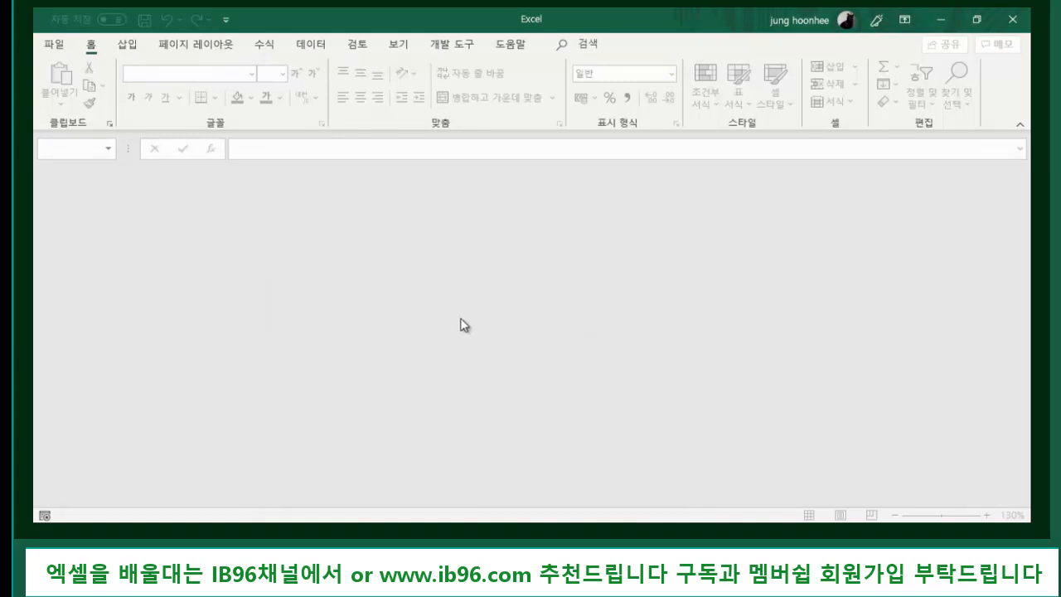
- Reopen 연습문서.xlsx and enter the open and write passwords to load Sheet2
click(57, 46)
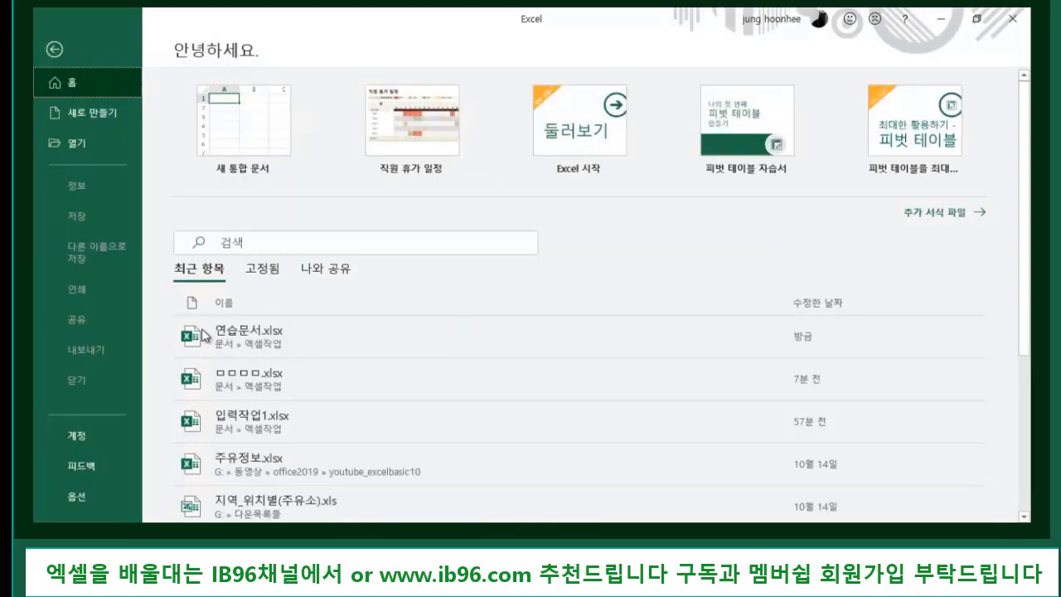
click(257, 339)
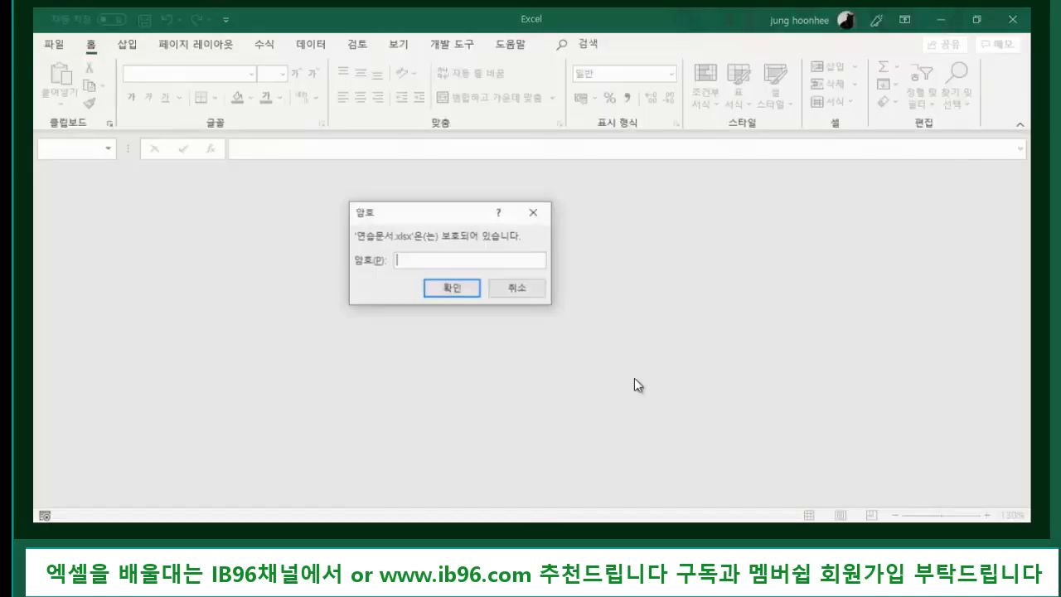
text(12345)
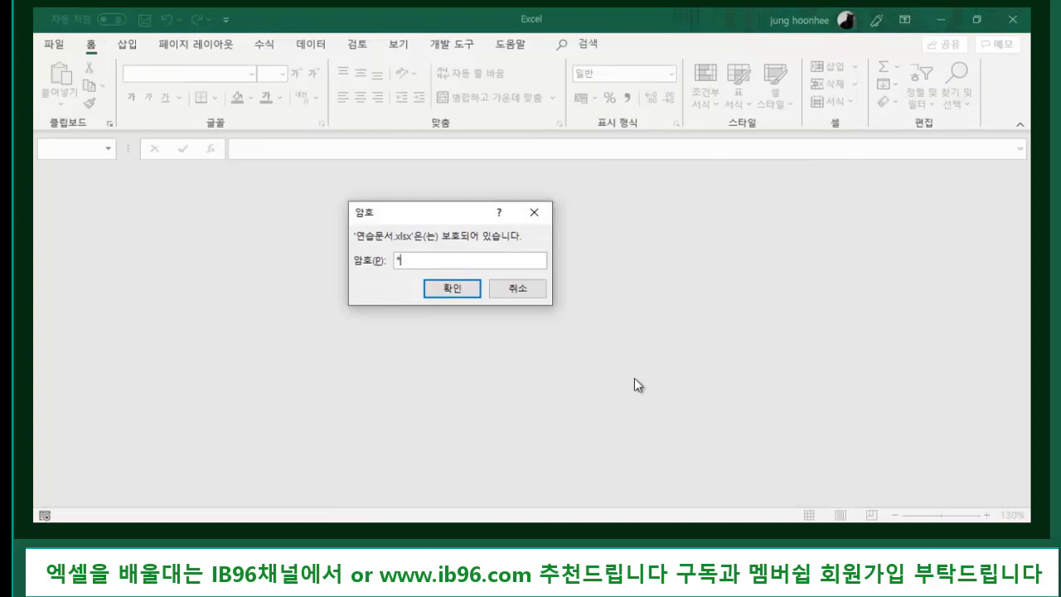
click(462, 287)
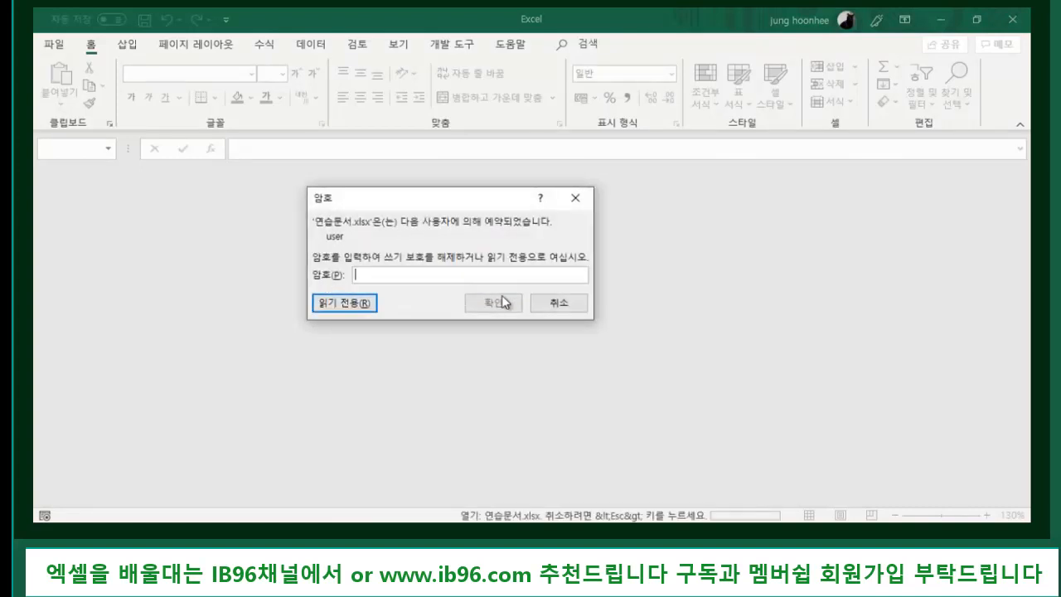
drag(435, 204, 471, 205)
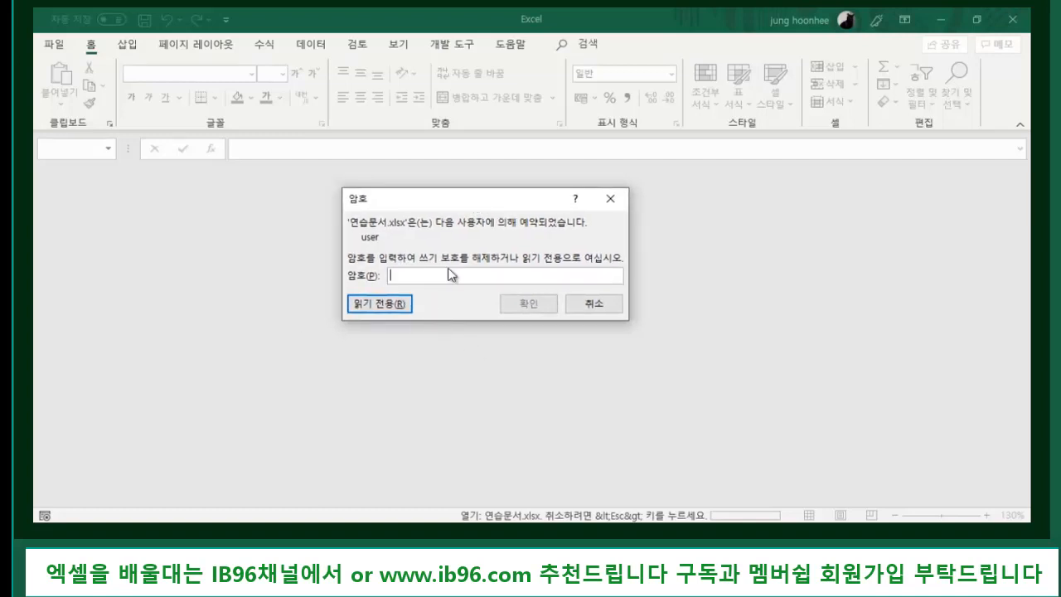
text(12345)
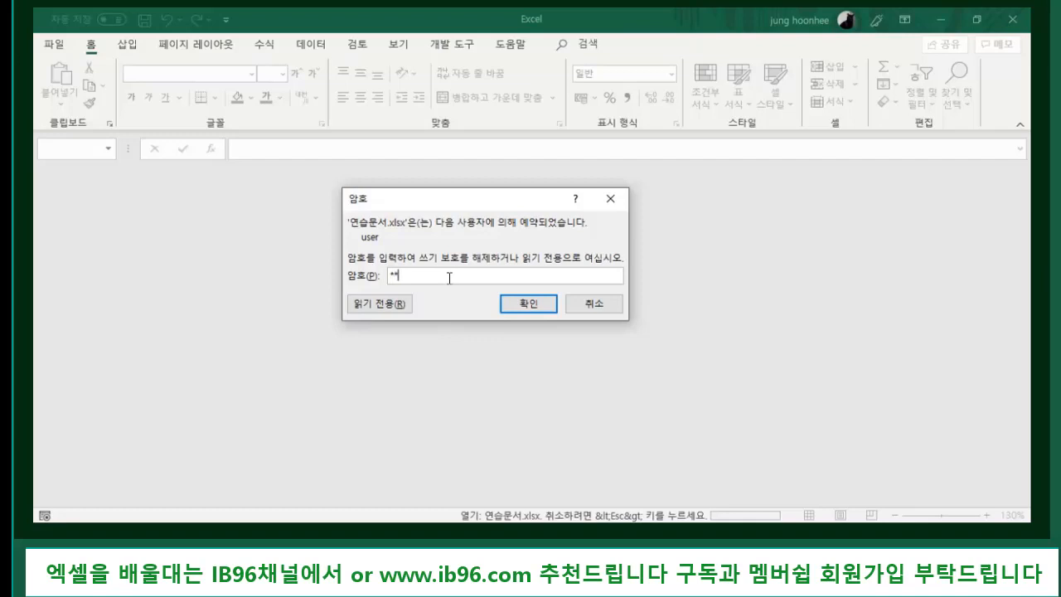
click(537, 306)
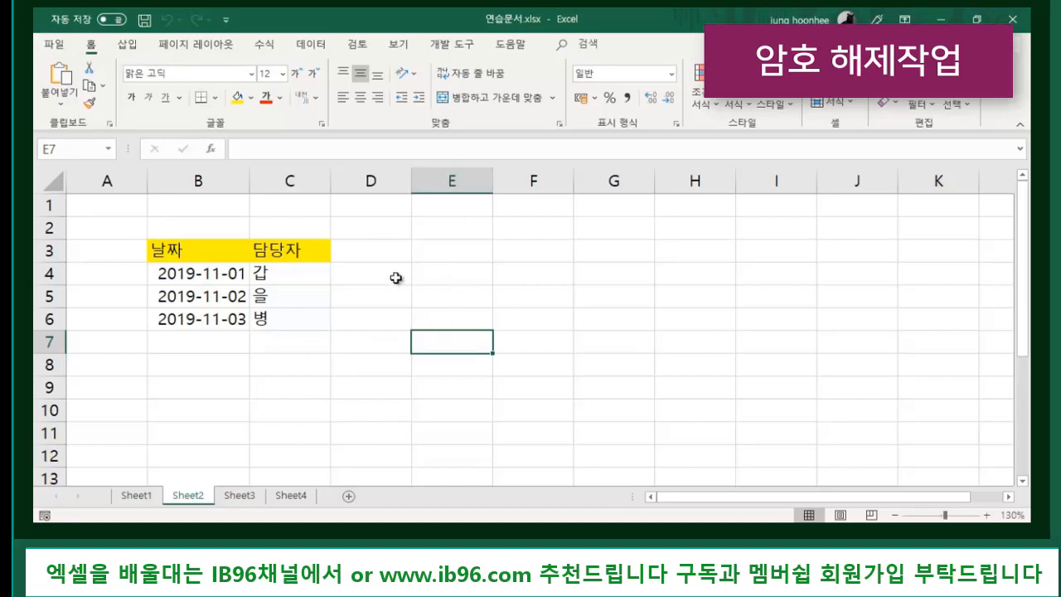
- Select header cell C3, then go to Save As for 연습문서 in the 엑셀작업 folder
click(321, 255)
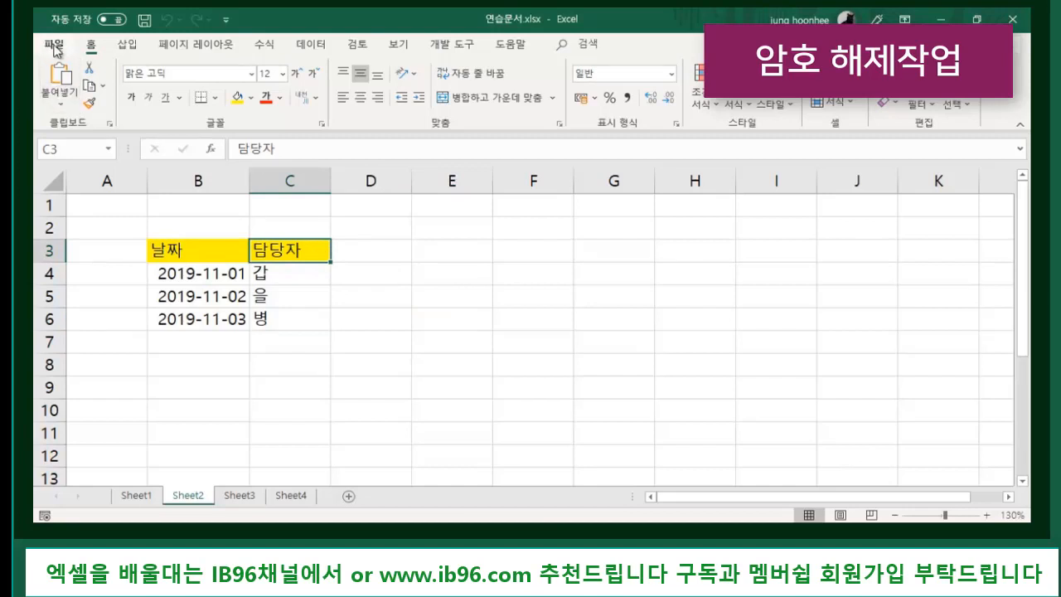
click(55, 45)
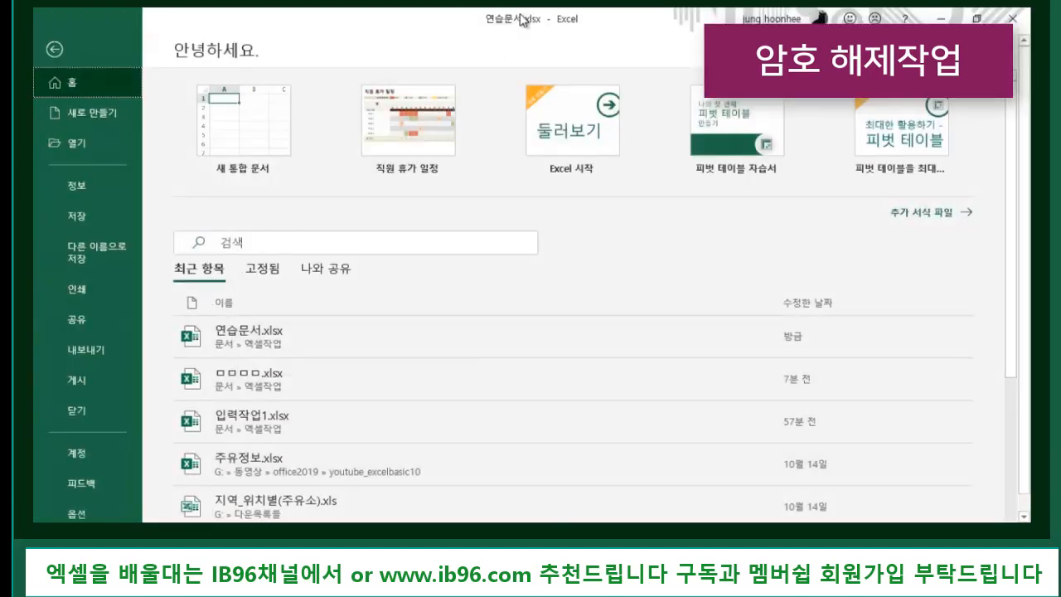
click(104, 252)
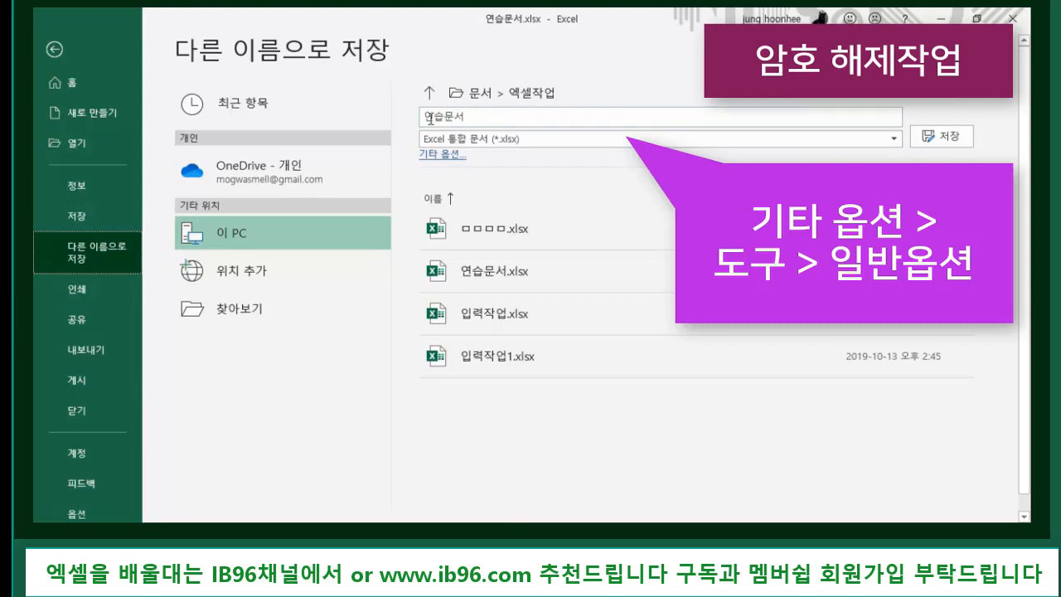
- Clear both passwords in General Options and replace the existing 연습문서.xlsx
click(451, 159)
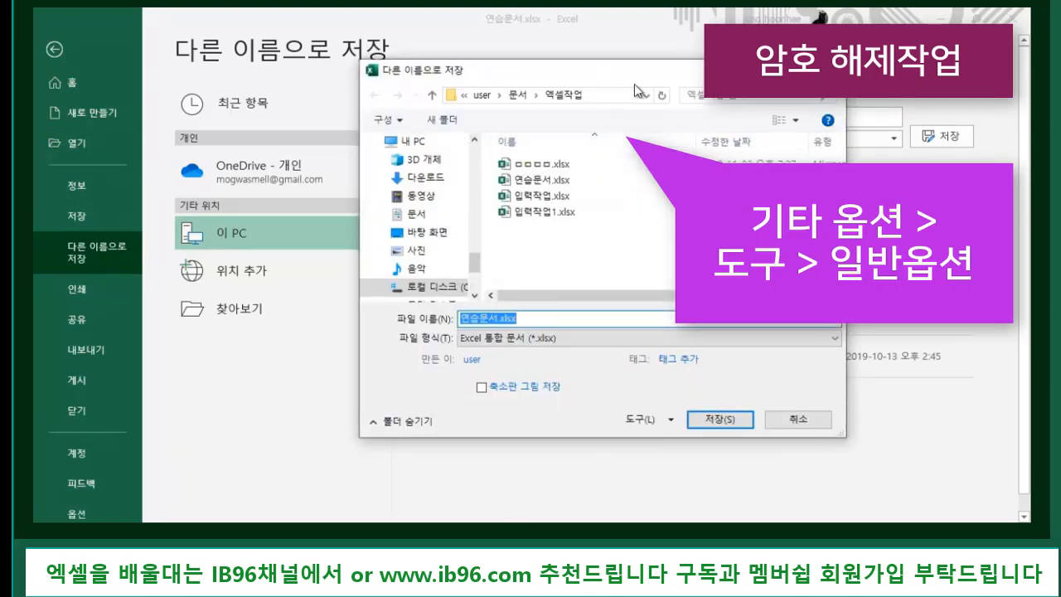
click(672, 421)
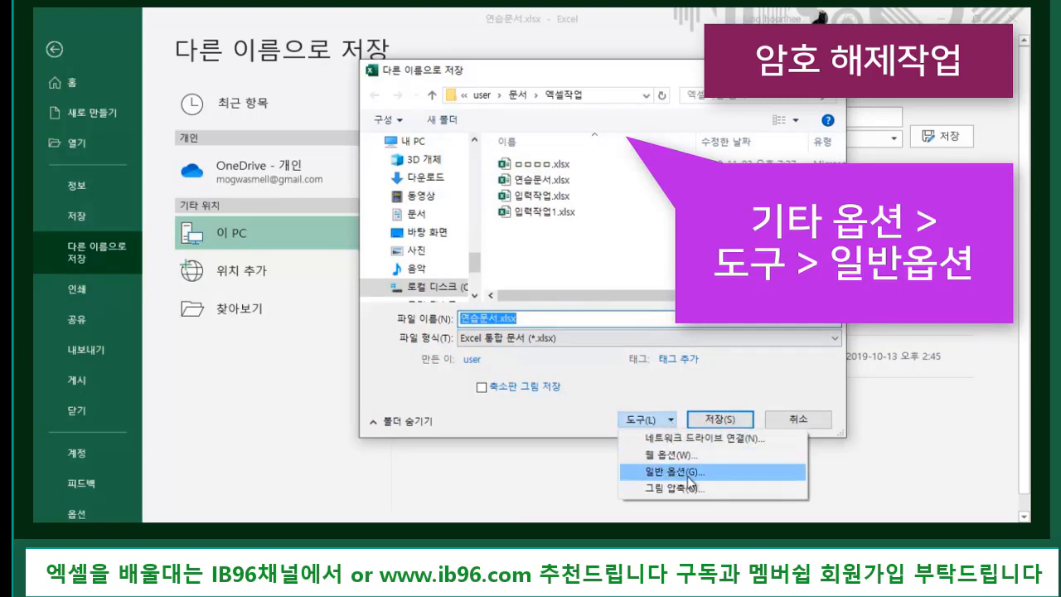
click(670, 473)
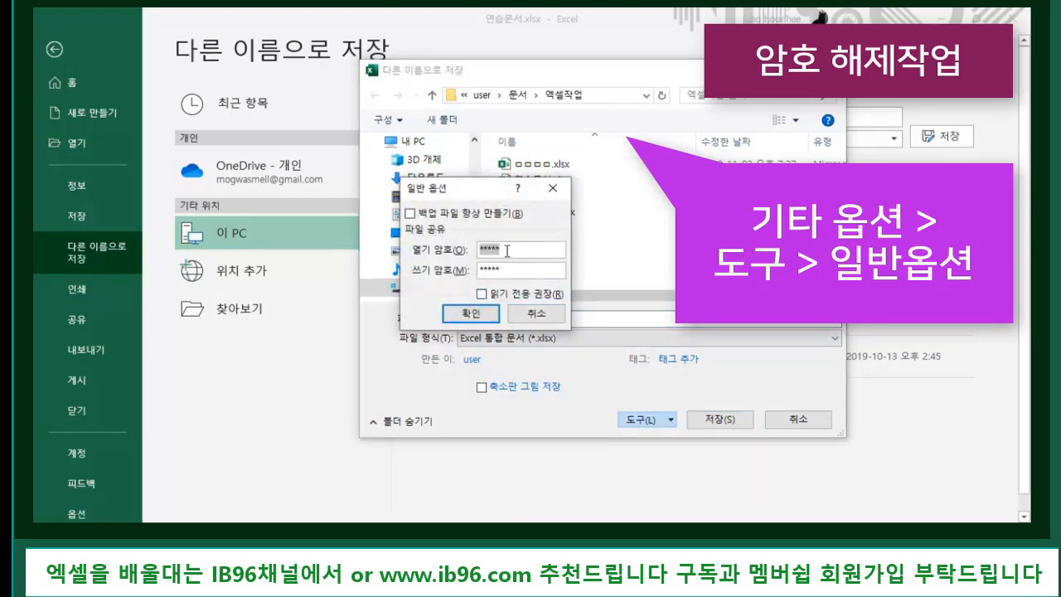
key(BackSpace)
drag(505, 267, 454, 279)
key(BackSpace)
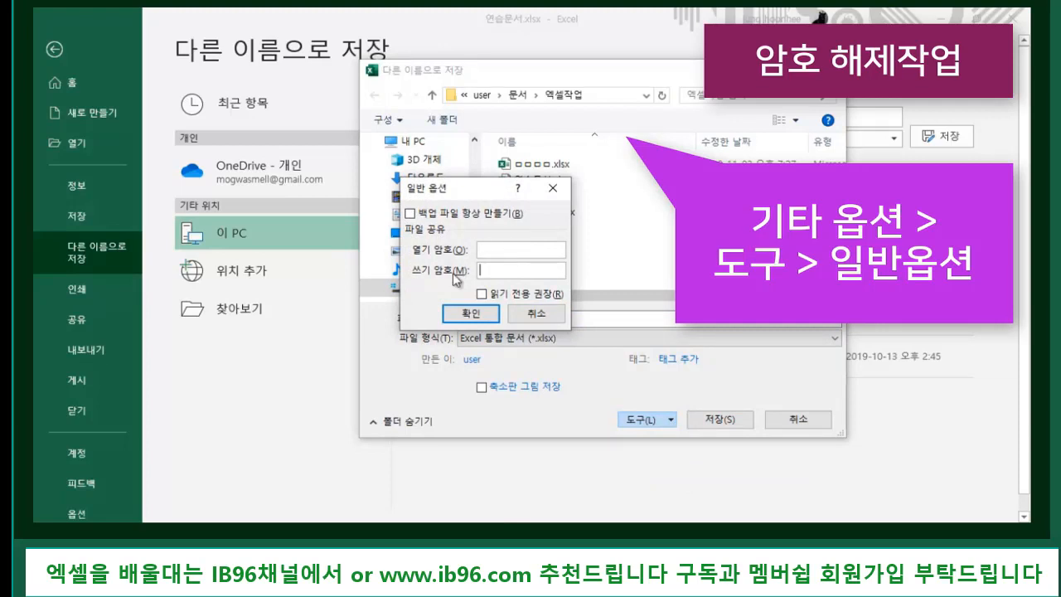
click(468, 318)
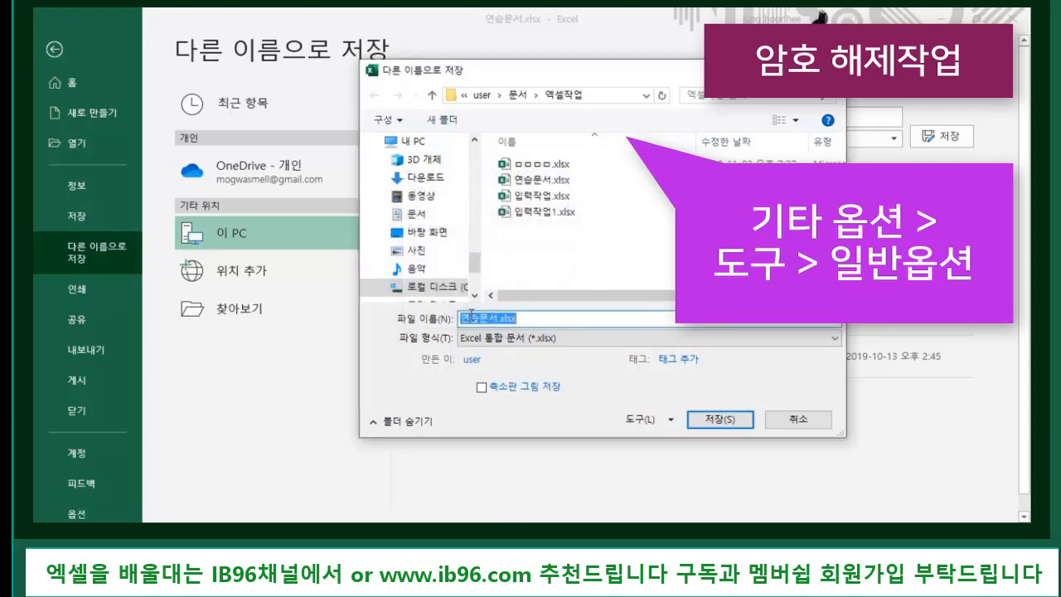
click(718, 421)
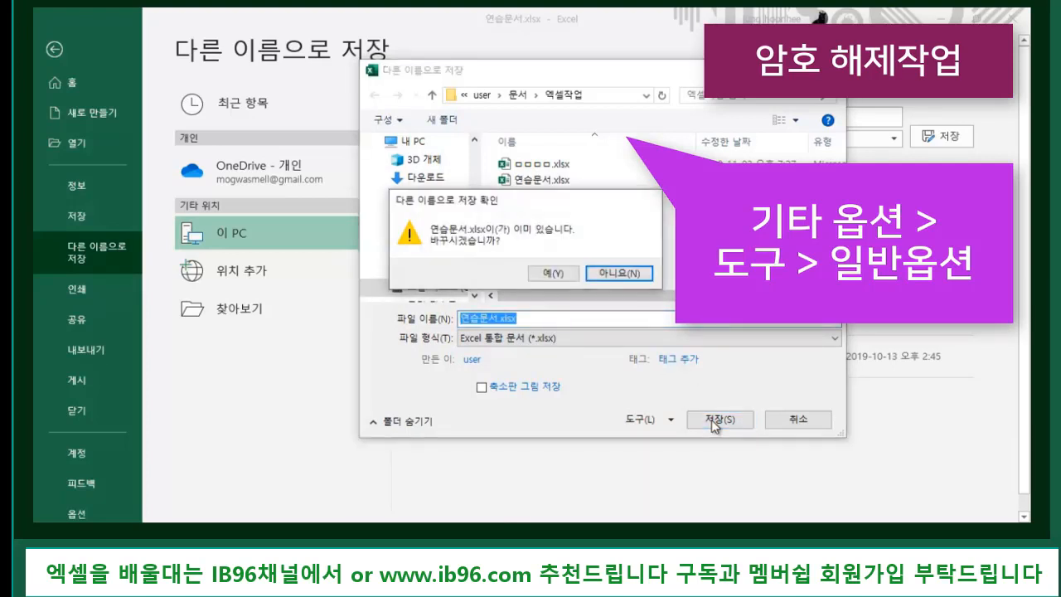
click(553, 274)
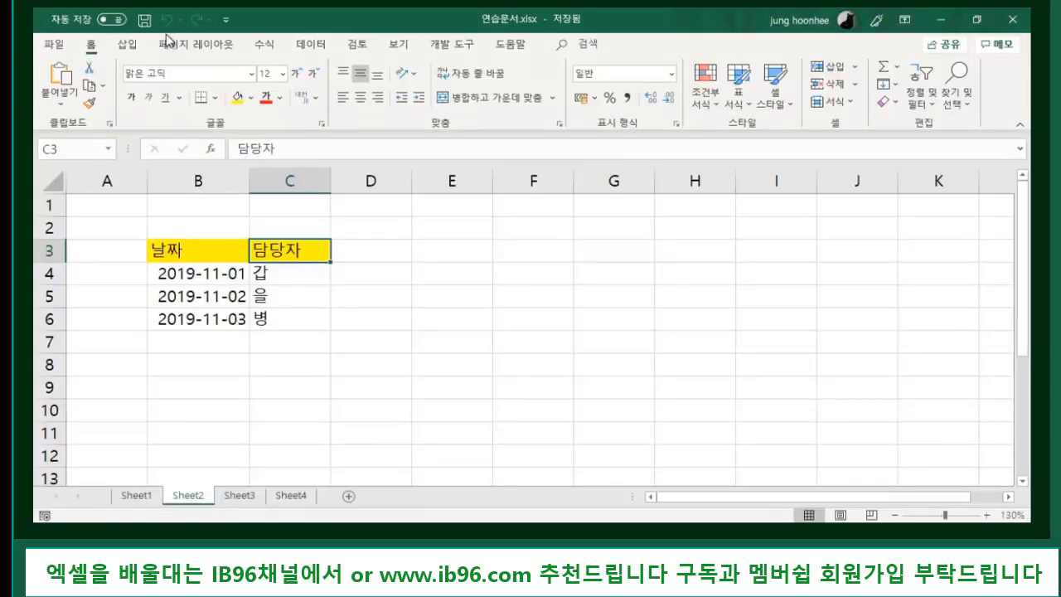
- Close 연습문서.xlsx and reopen it from recent files to check it opens without a password
click(54, 47)
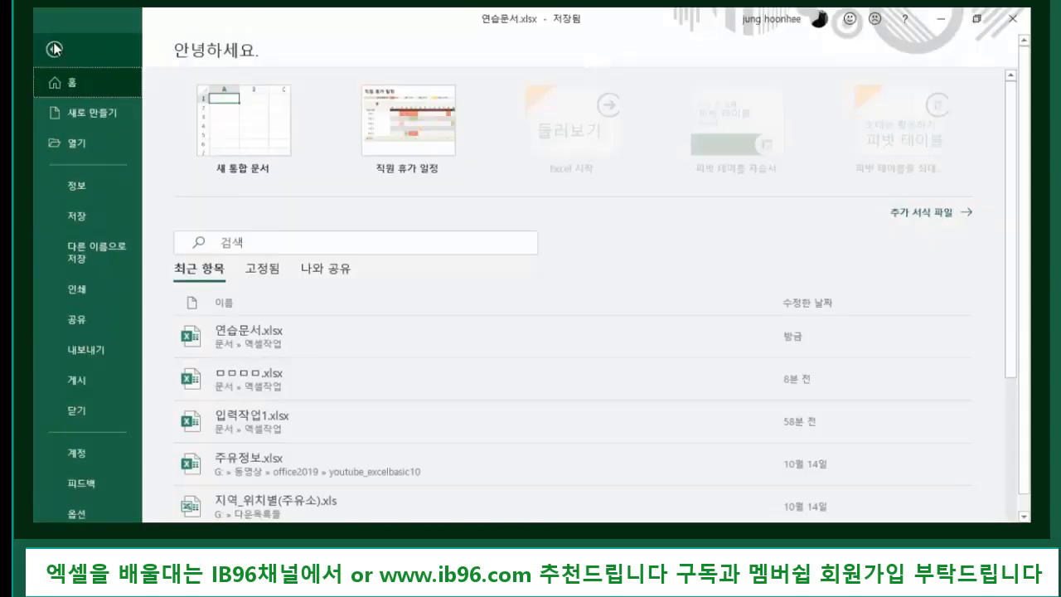
click(77, 411)
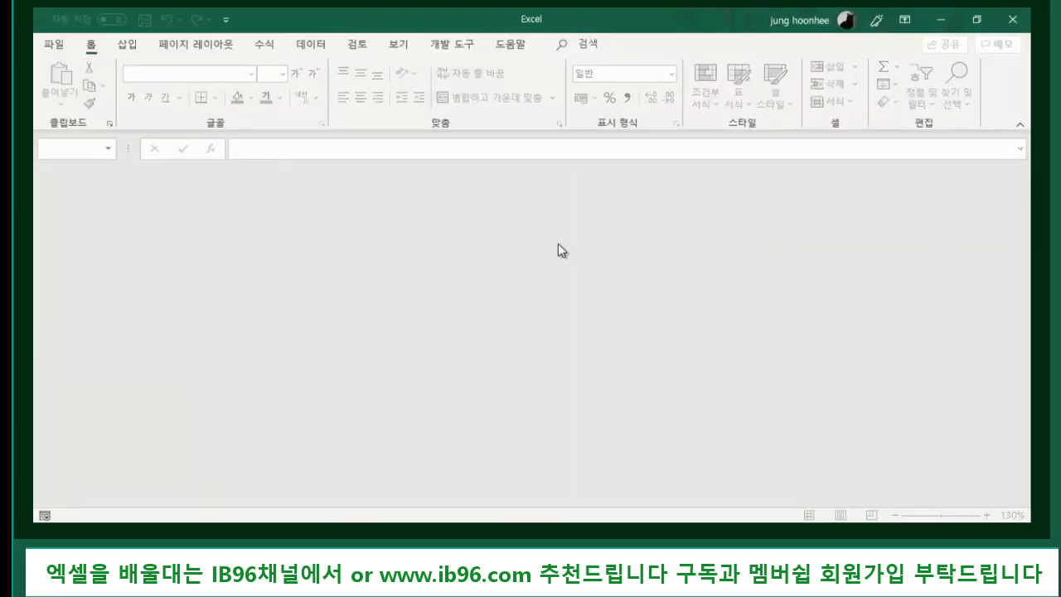
click(56, 46)
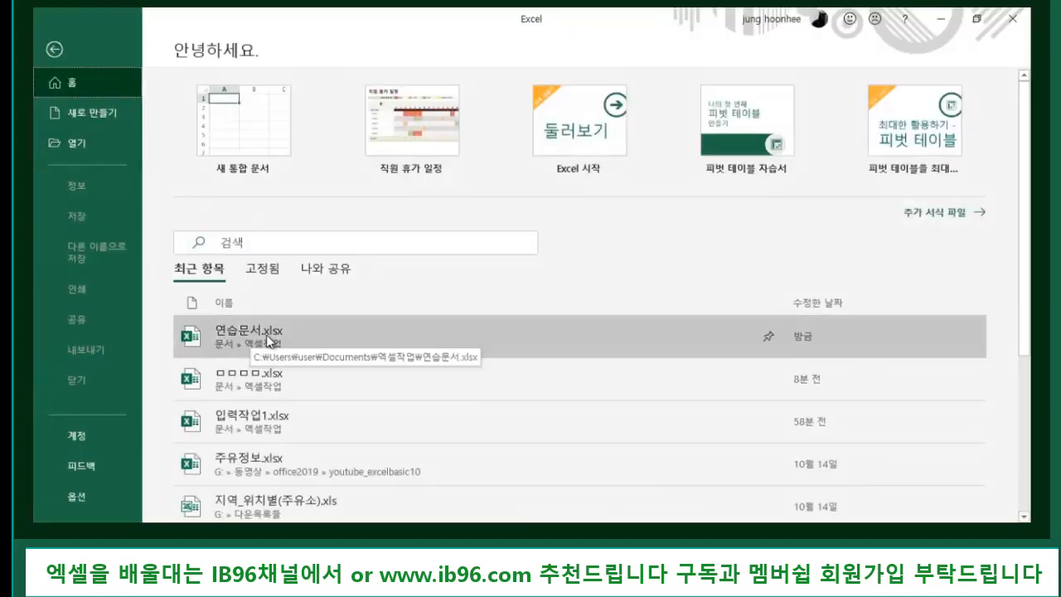
click(277, 340)
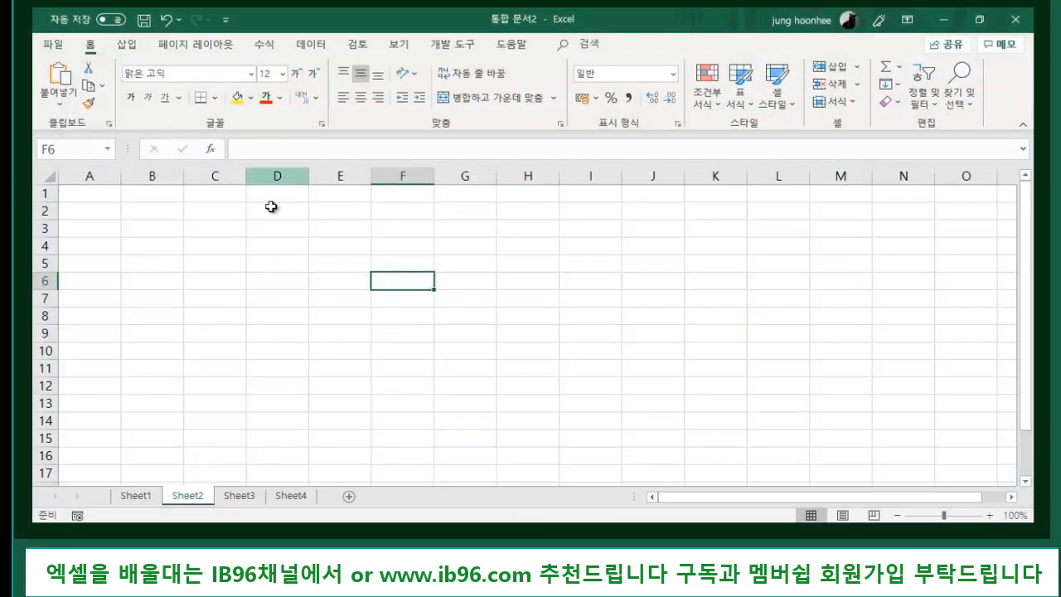
- Enter headers 번호 in B3 and 품목 in C3
click(152, 230)
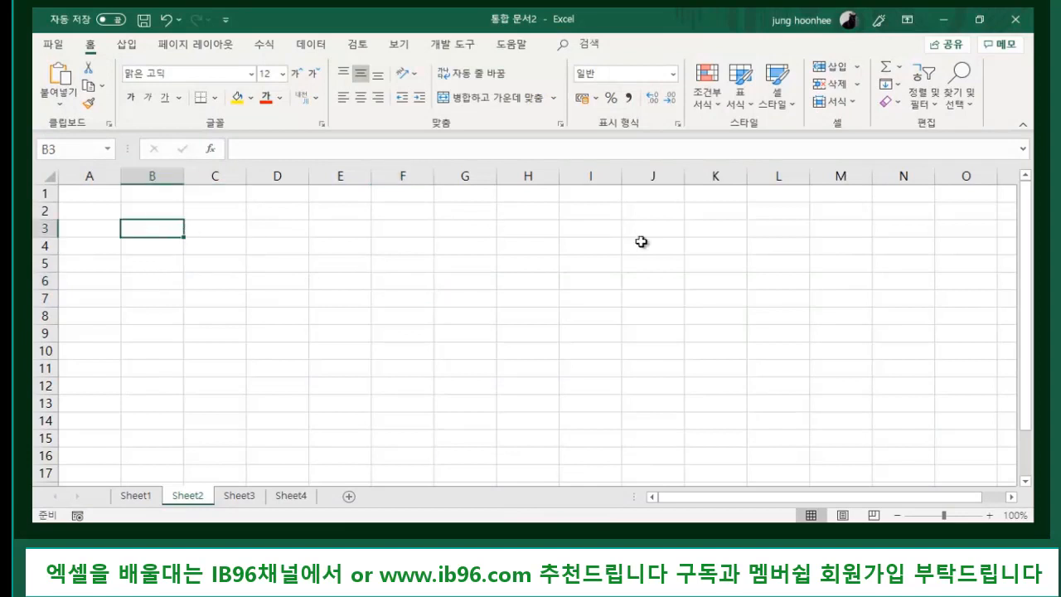
ctrl+scroll(486, 398, up, 3)
ctrl+scroll(573, 377, up, 1)
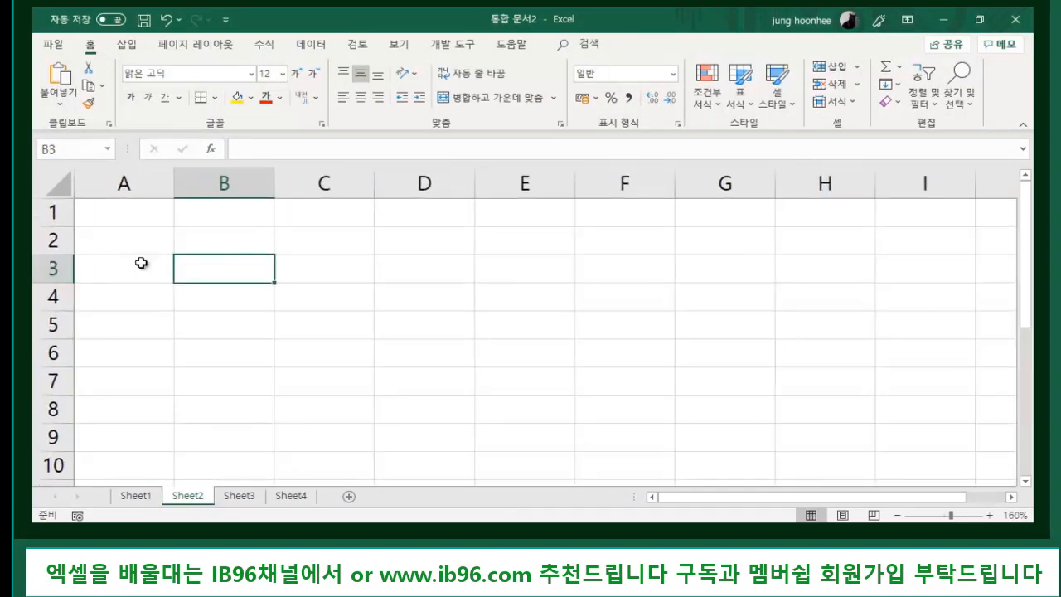
text(번호)
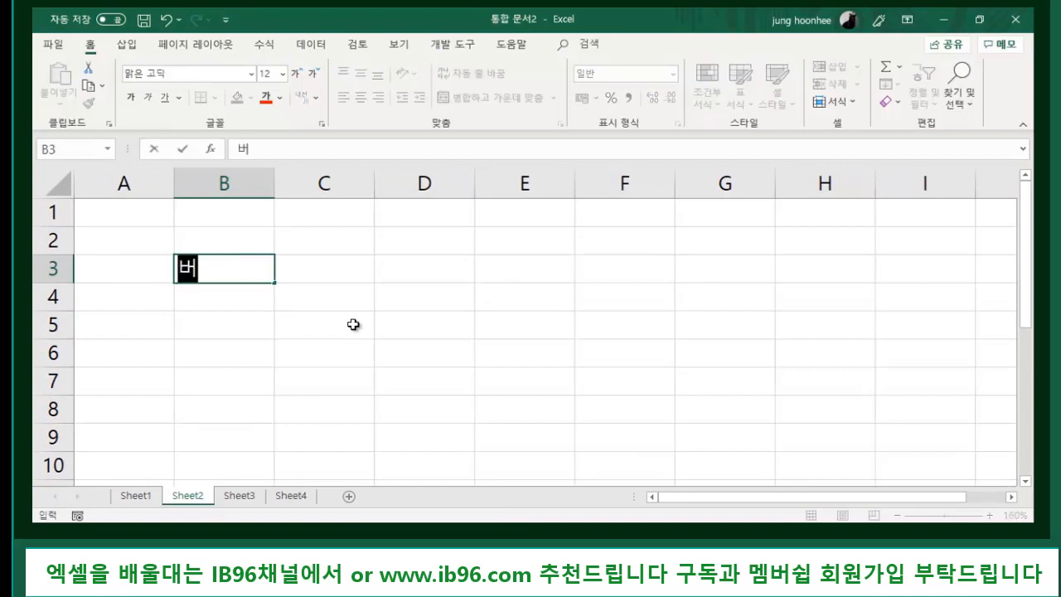
key(Tab)
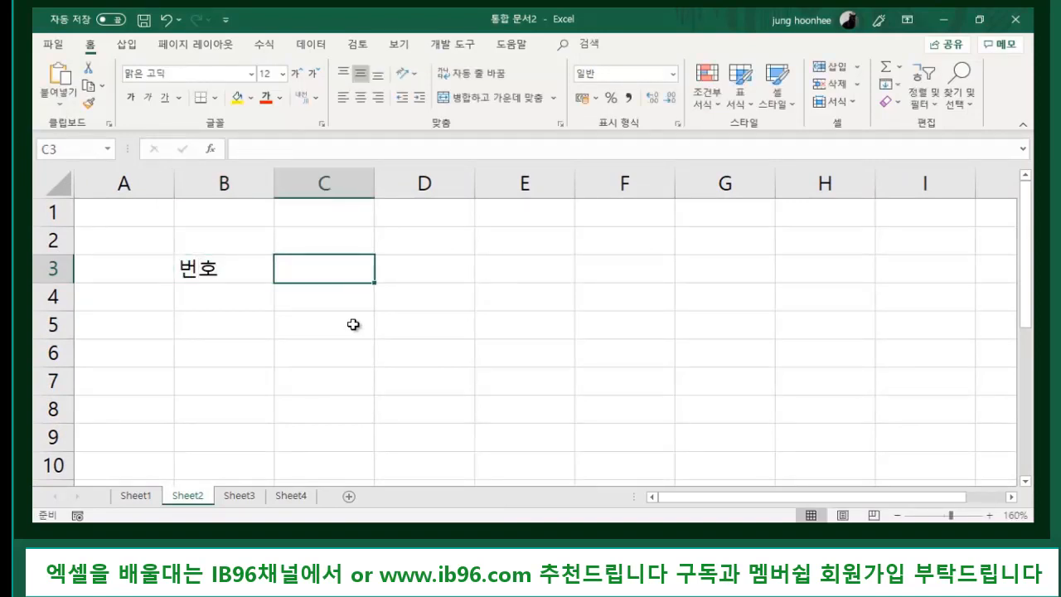
text(품목)
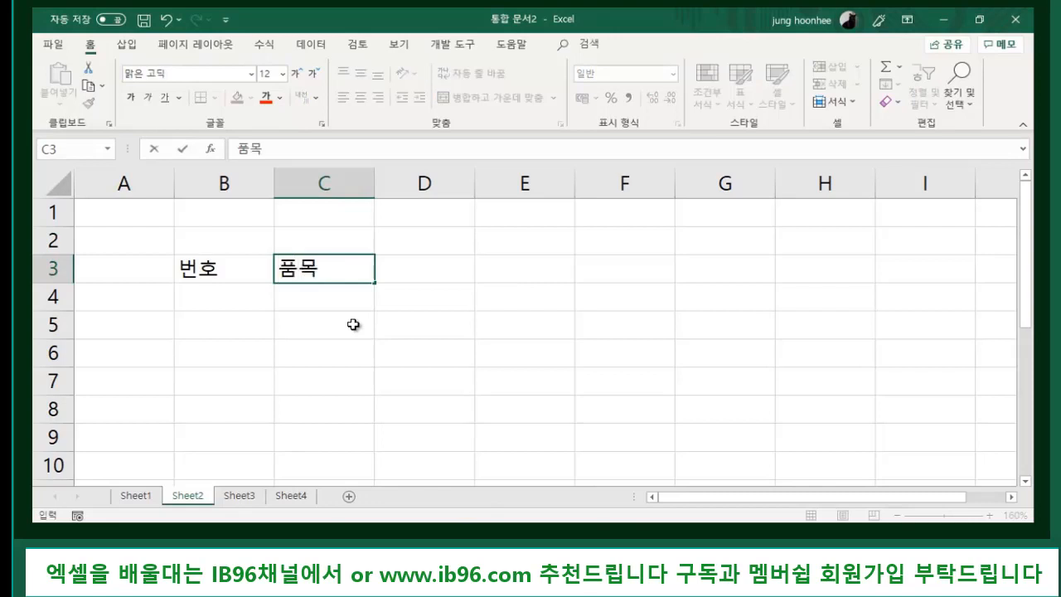
key(Return)
key(Left)
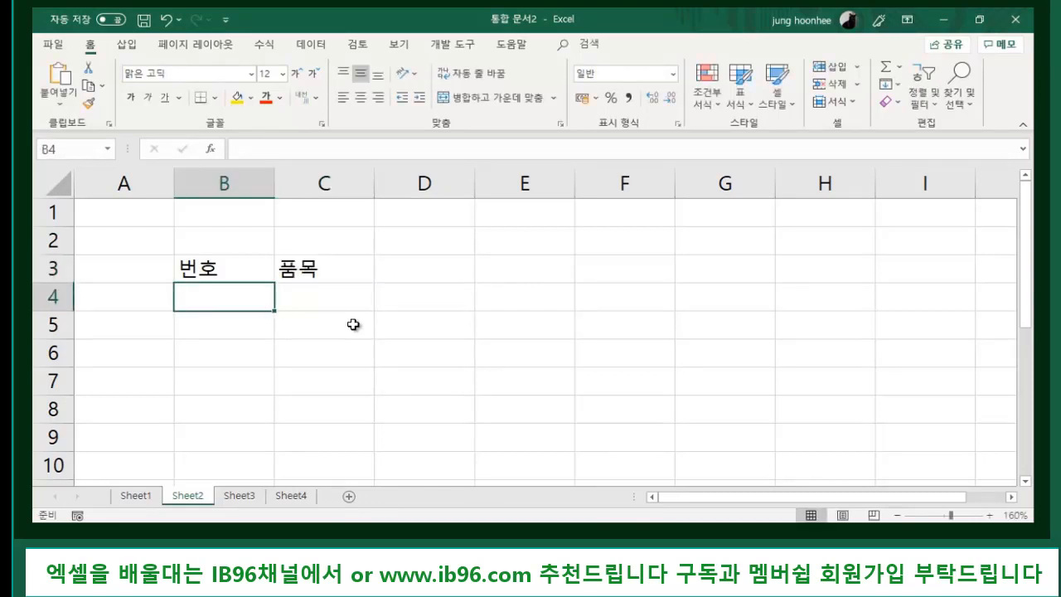
- Enter 1 in B4 and fill the series 1 to 6 down to B9
text(1)
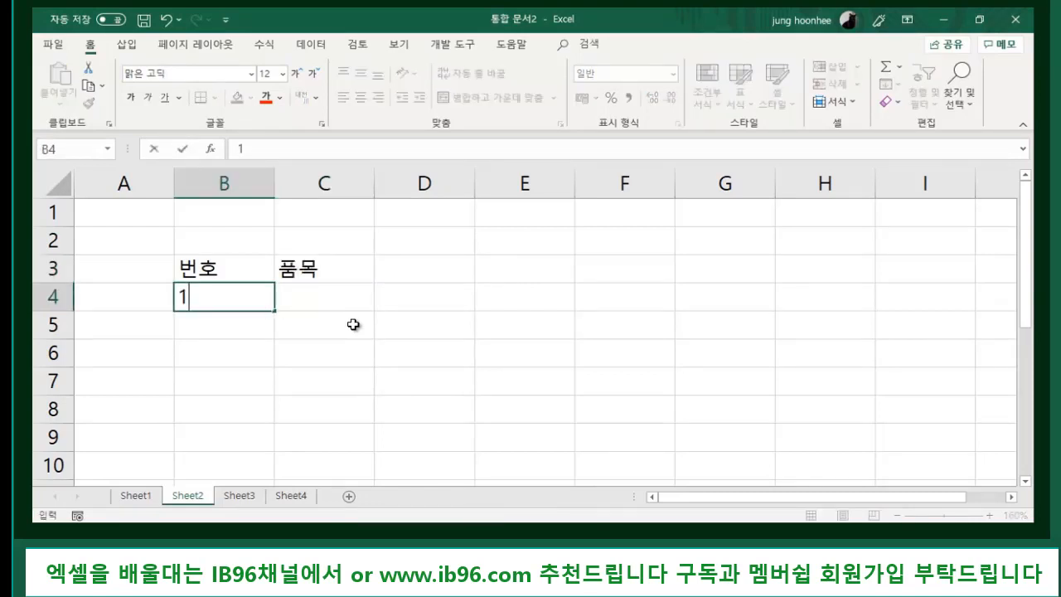
click(279, 320)
click(228, 300)
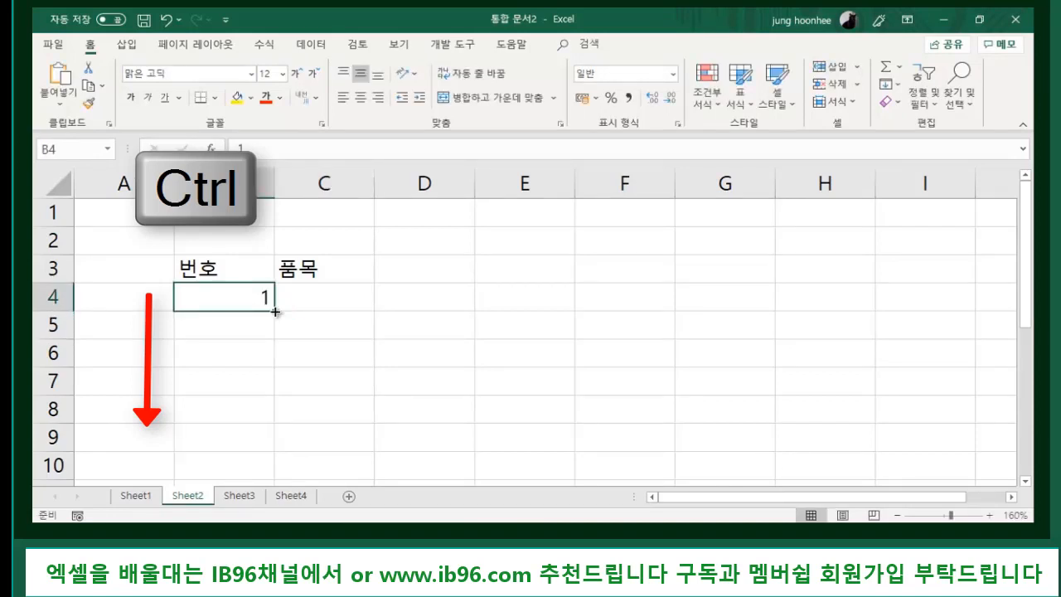
drag(276, 310, 259, 454)
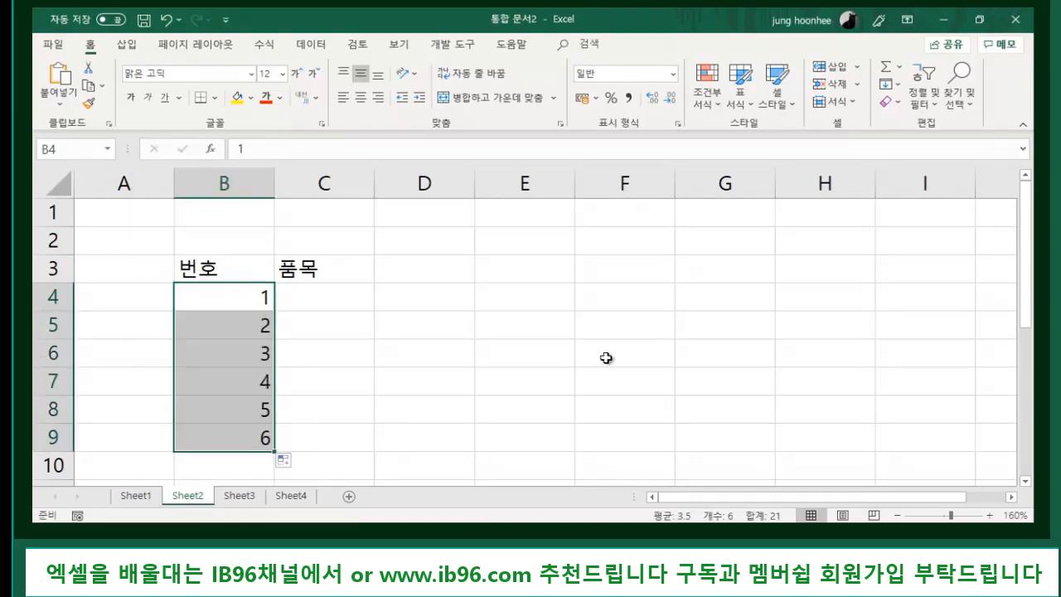
click(443, 381)
click(306, 301)
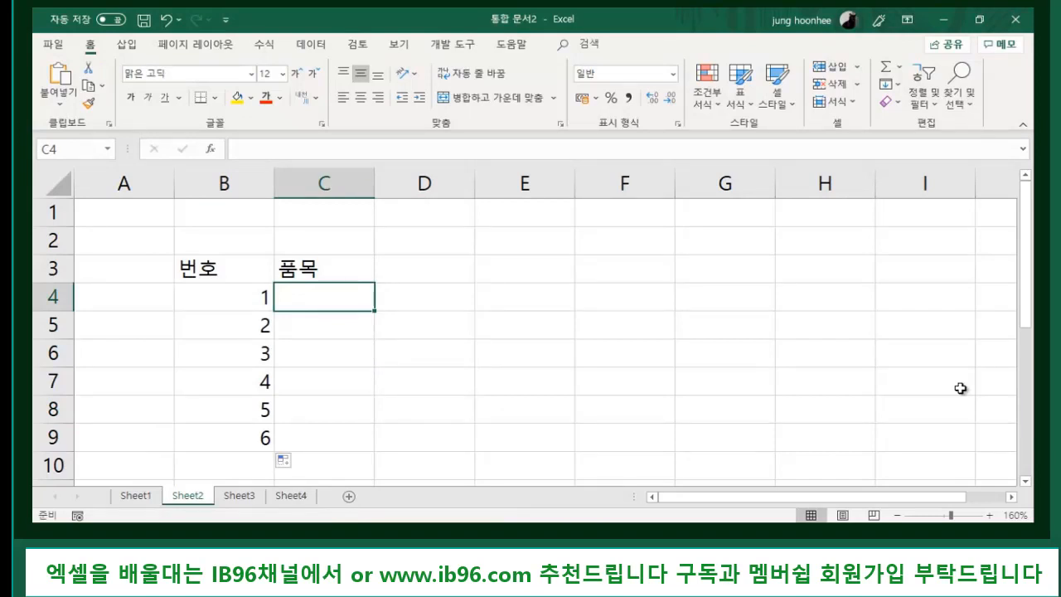
- Enter 포스트잇(형광), 포스트잇(기본), 샤프, 노트, 스케치북 and 볼펜 into C4:C9
text(포스트이)
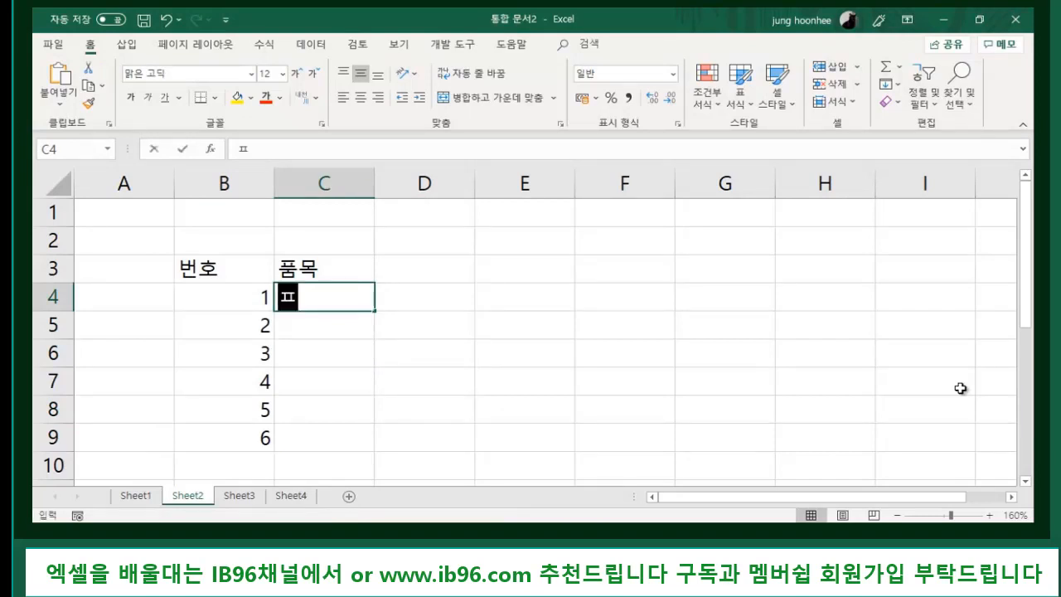
text(ㅅ()
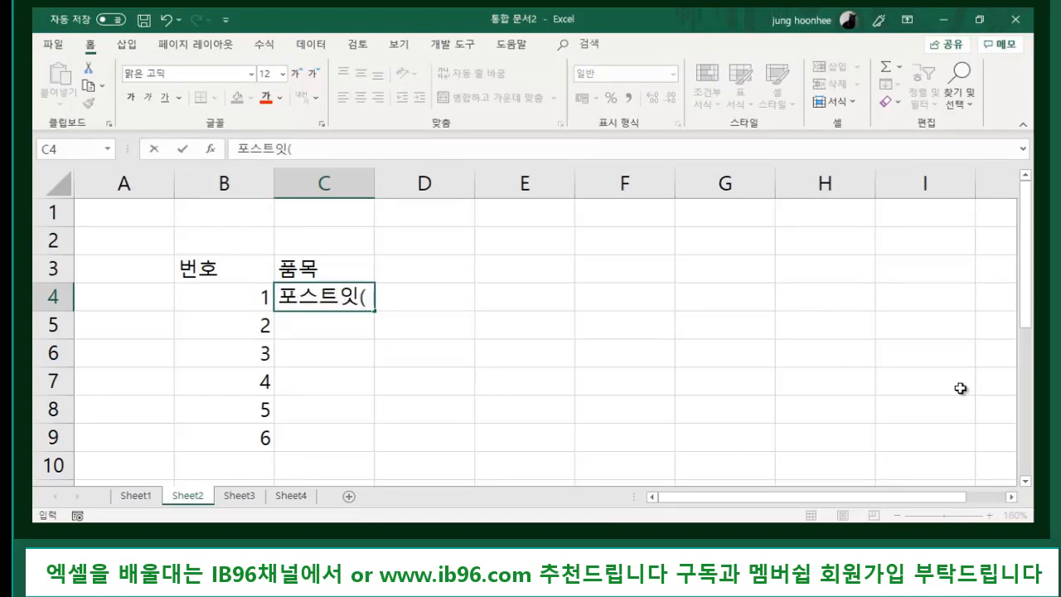
text(형광))
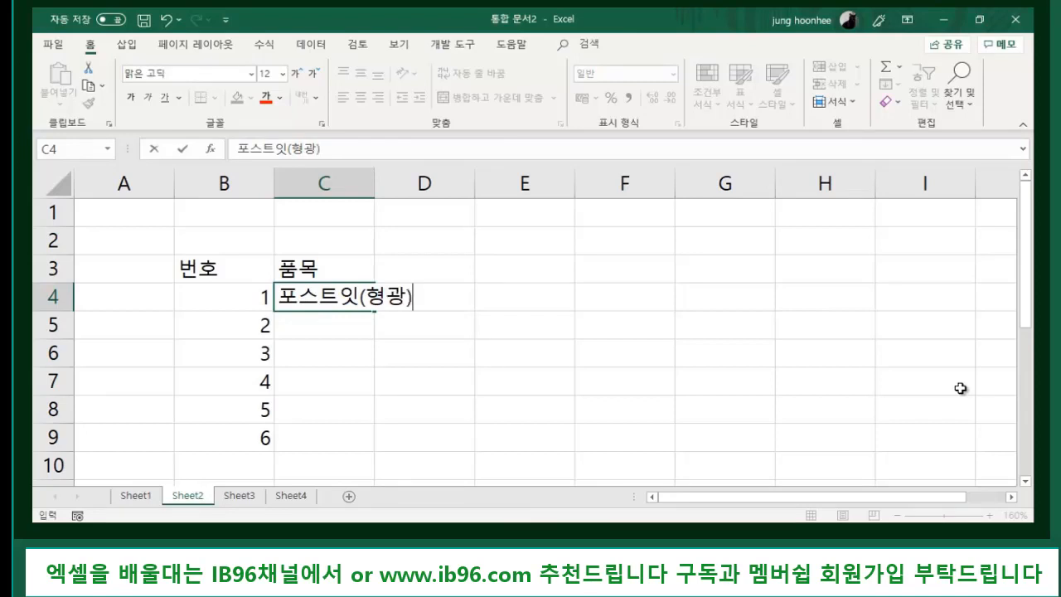
key(Return)
text(포스트잇)
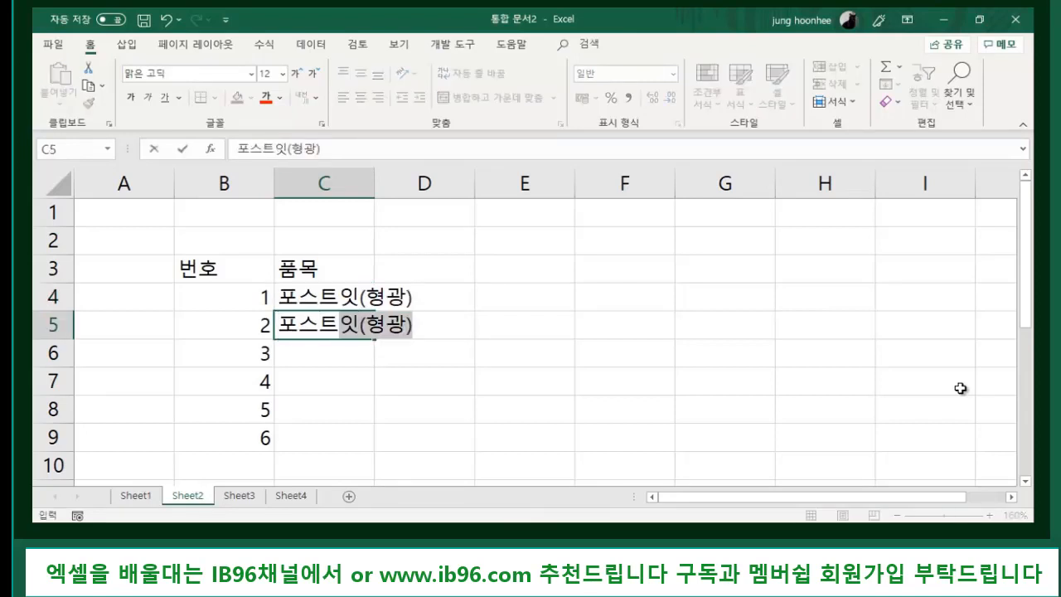
text((기본))
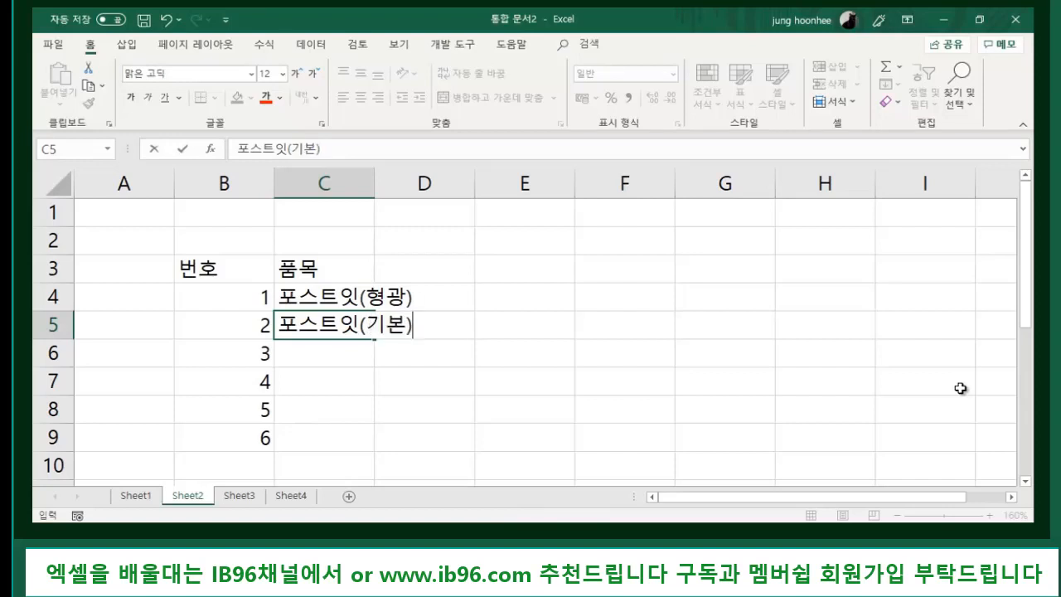
key(Return)
text(샤프)
key(Return)
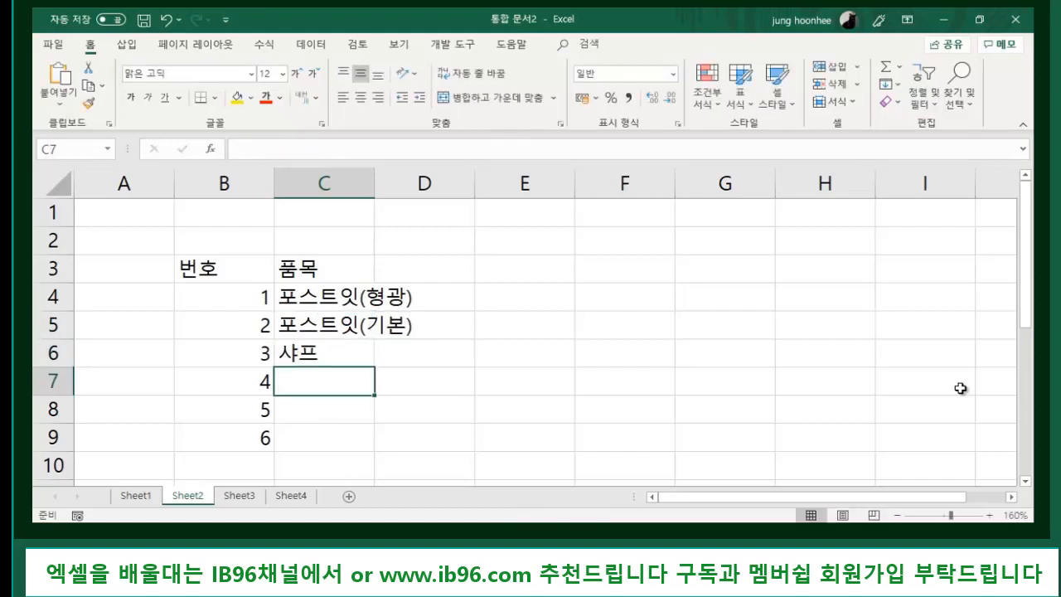
text(노트)
key(Return)
text(스케치북)
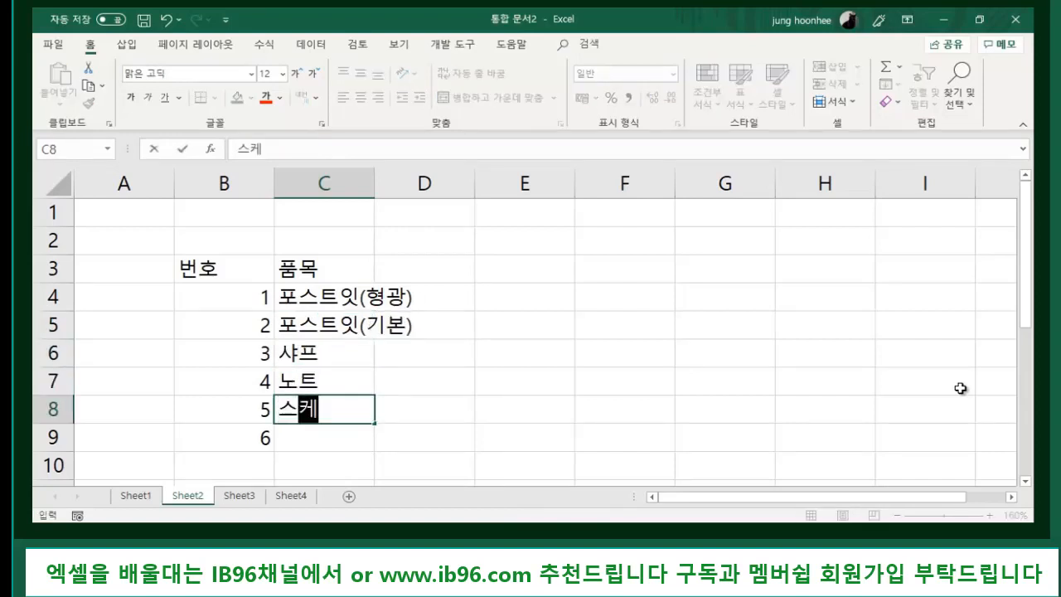
key(Return)
text(볼)
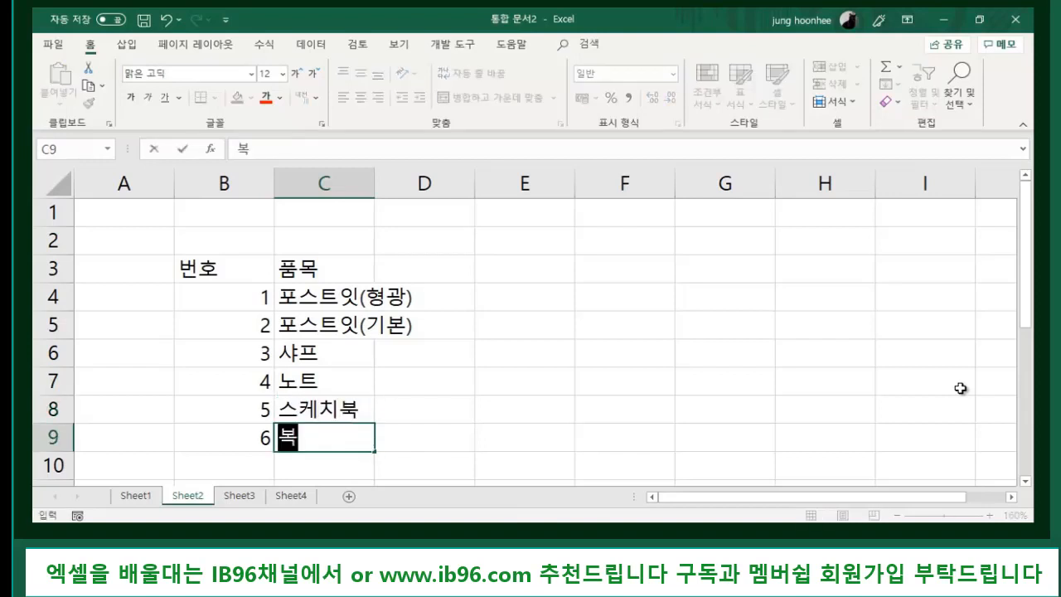
text(펜)
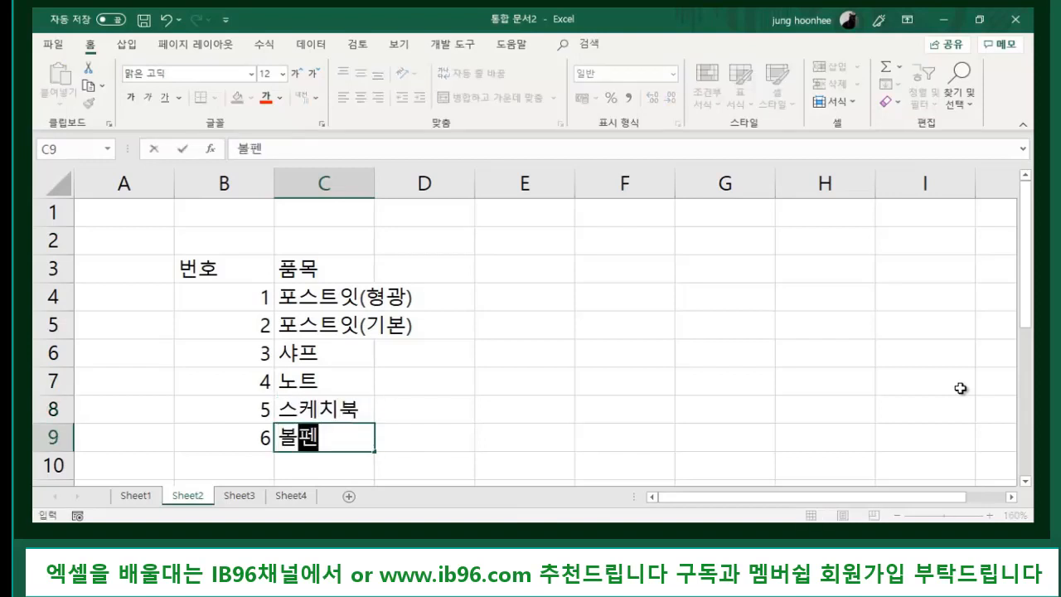
key(Return)
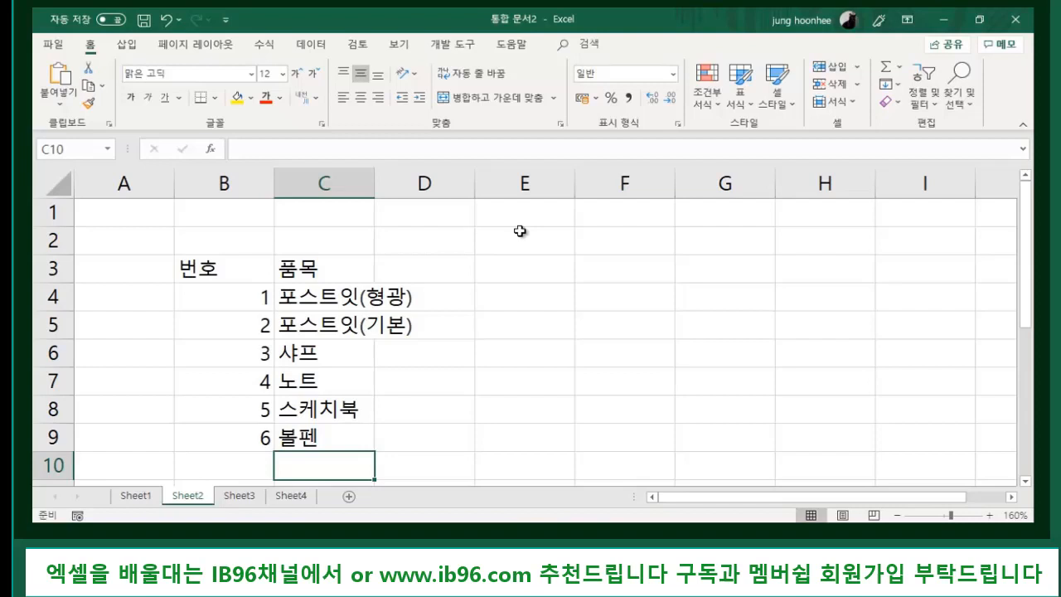
click(315, 275)
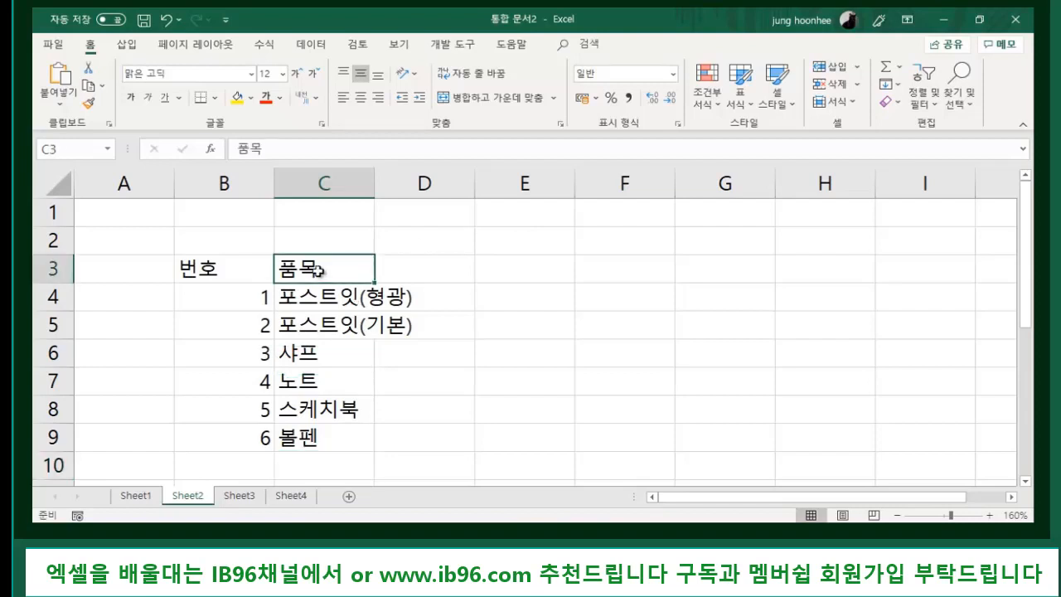
click(441, 268)
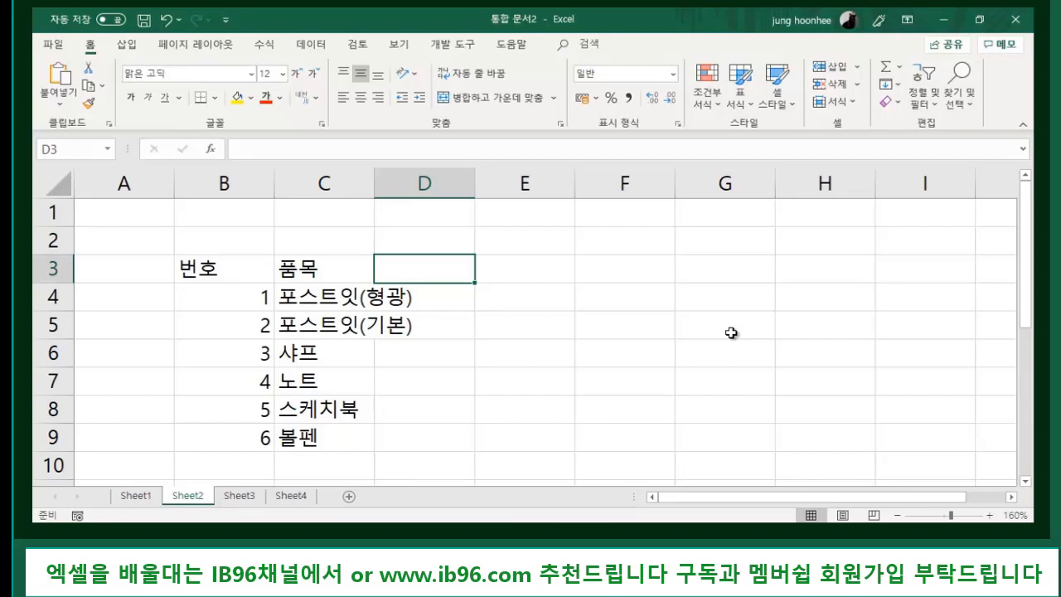
- Add header 수량 in D3 with quantities 5, 20, 3, 4, 15, 6 in D4:D9
text(수량)
key(Return)
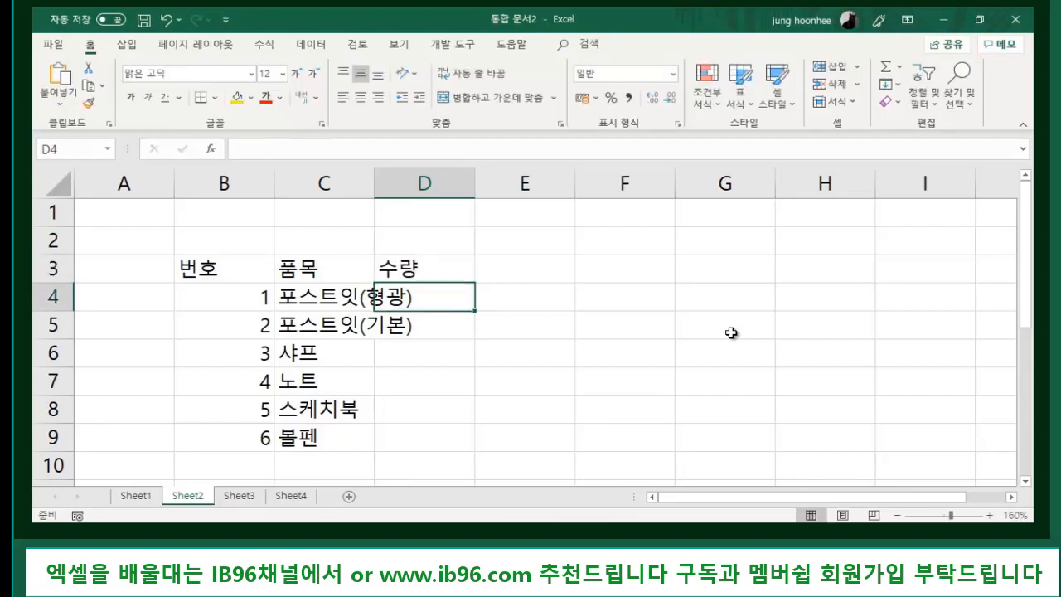
text(5)
key(Return)
text(20)
key(Return)
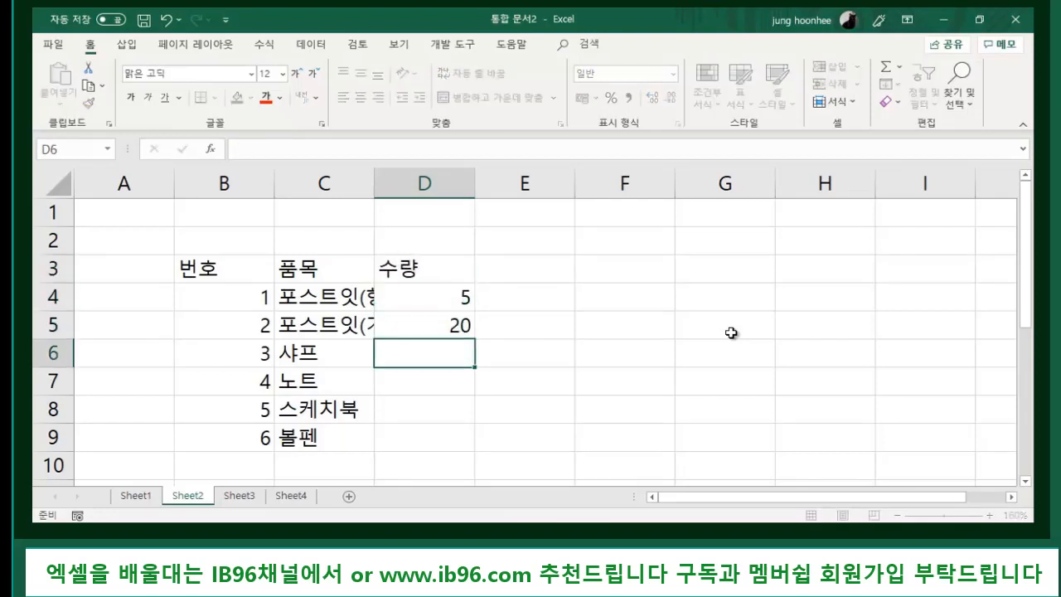
text(3)
key(Return)
text(4)
key(Return)
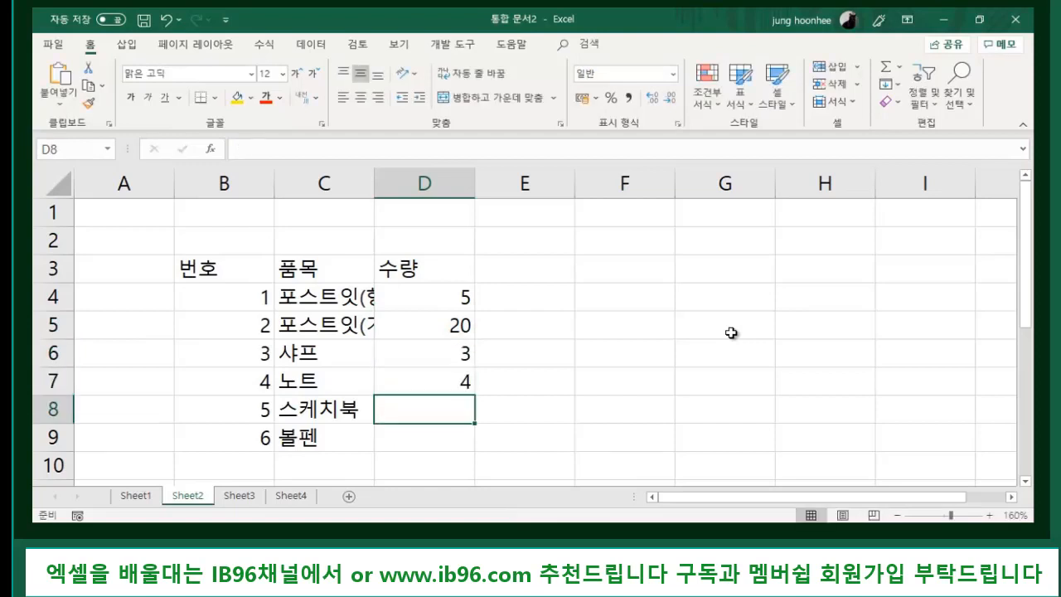
text(15)
key(Return)
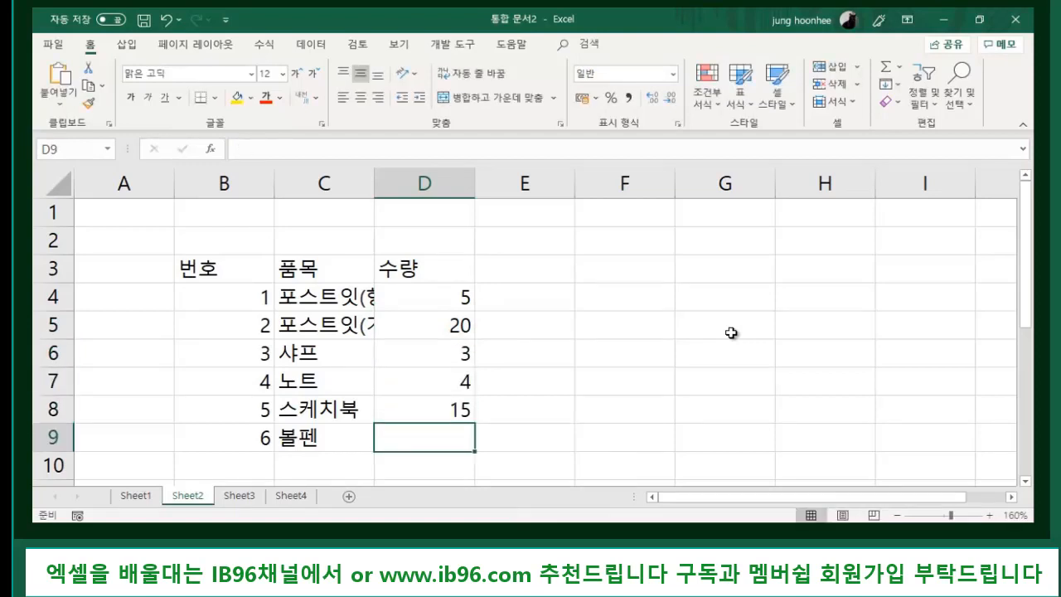
text(6)
key(Return)
- Select cells around the table, including column B and its 번호 header B3
click(551, 314)
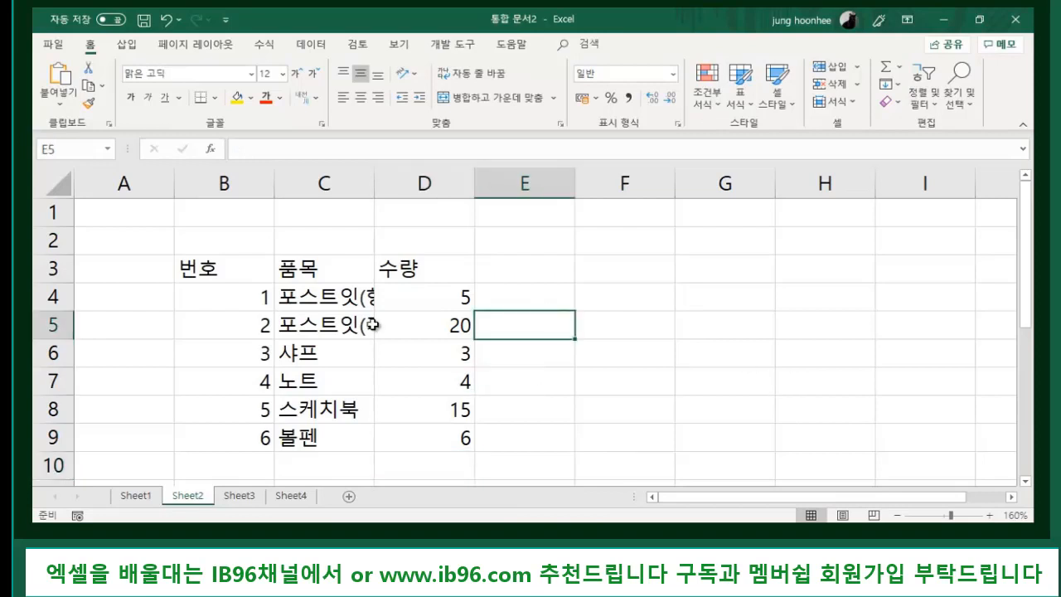
click(217, 270)
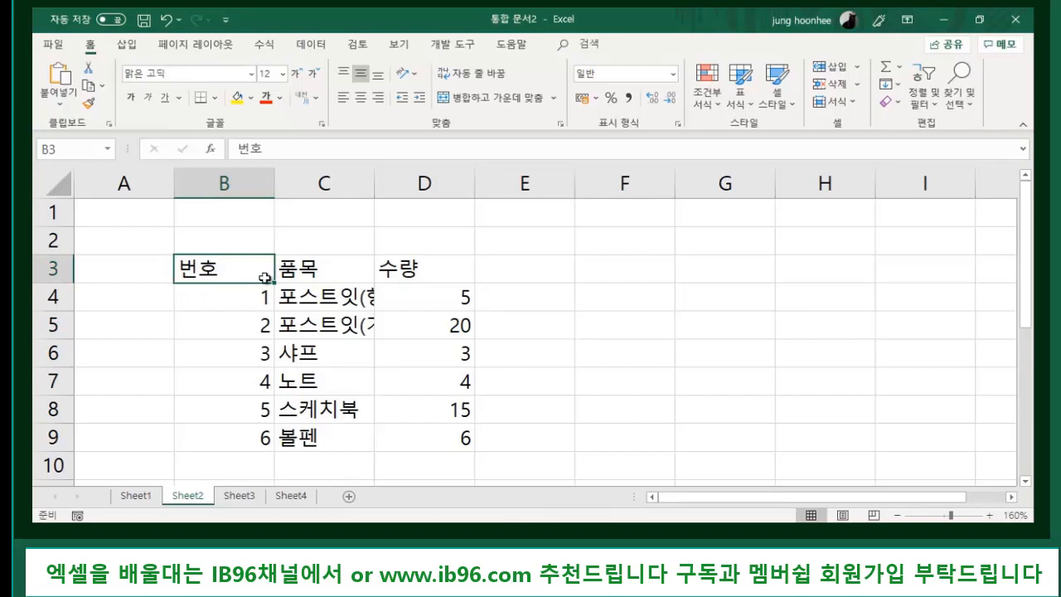
click(325, 275)
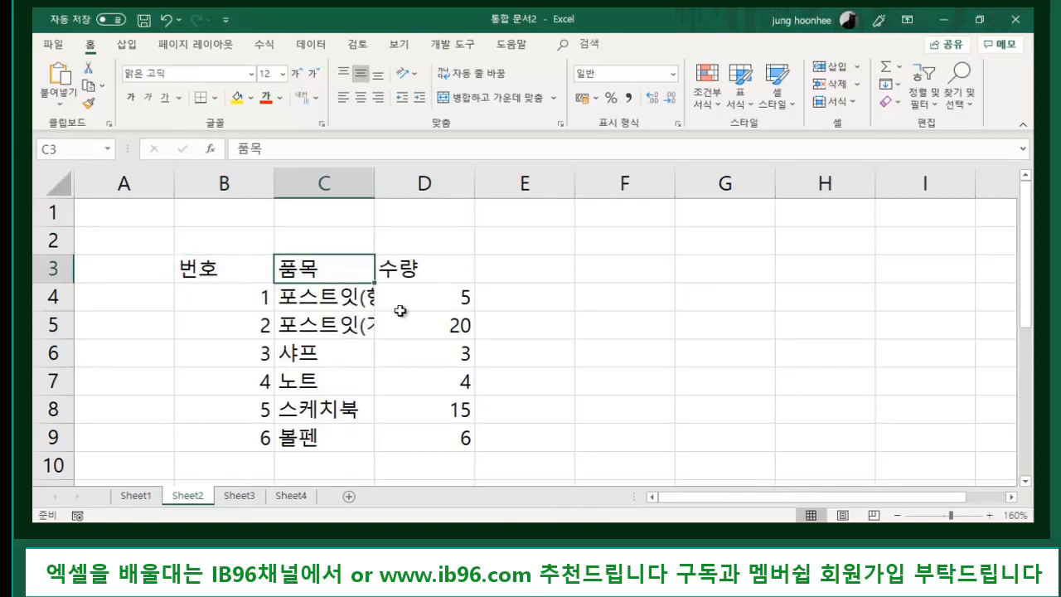
click(219, 258)
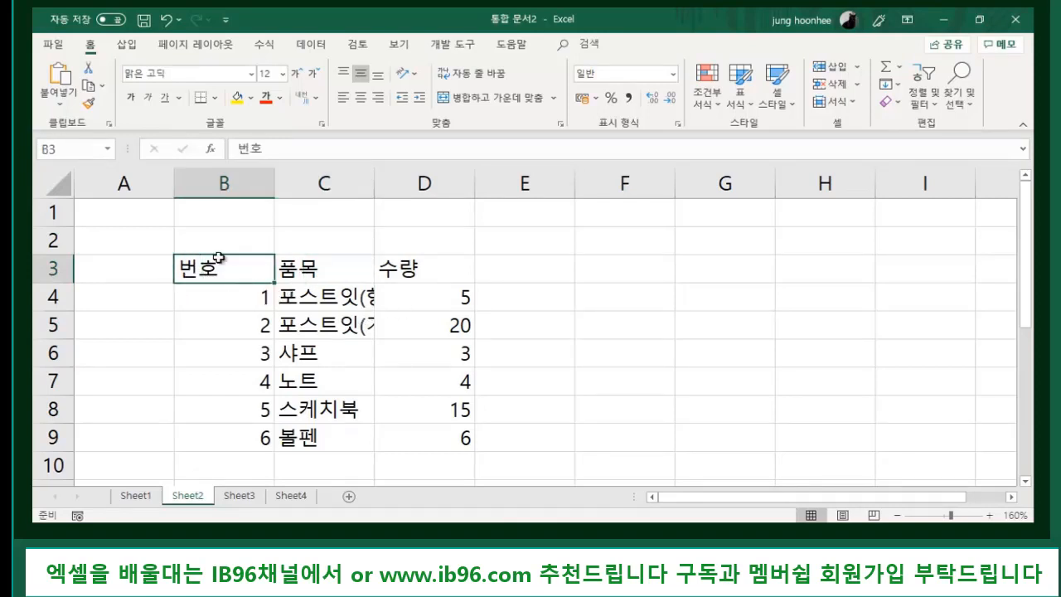
click(221, 182)
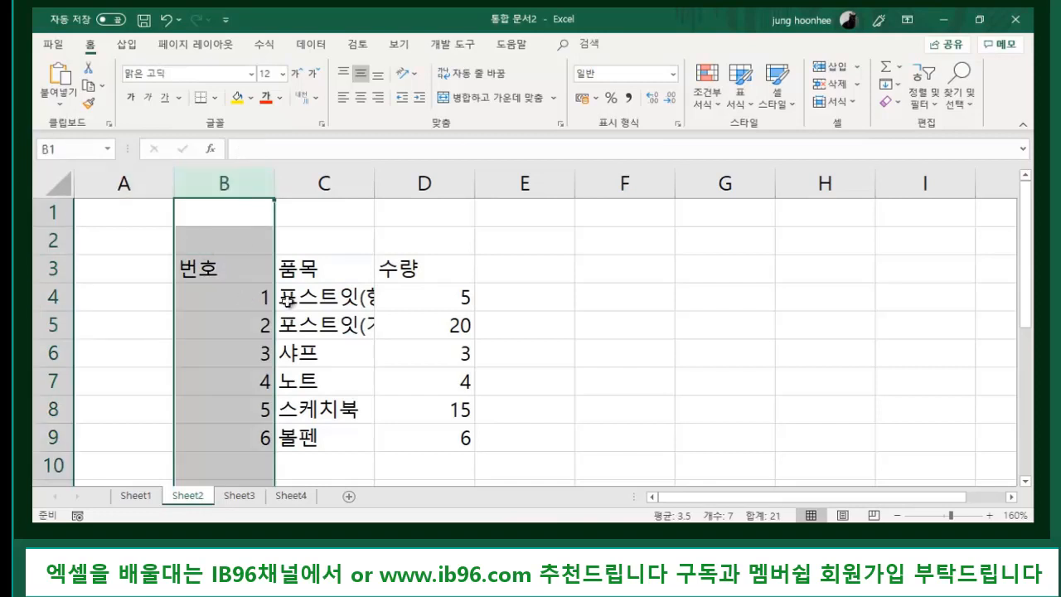
click(402, 402)
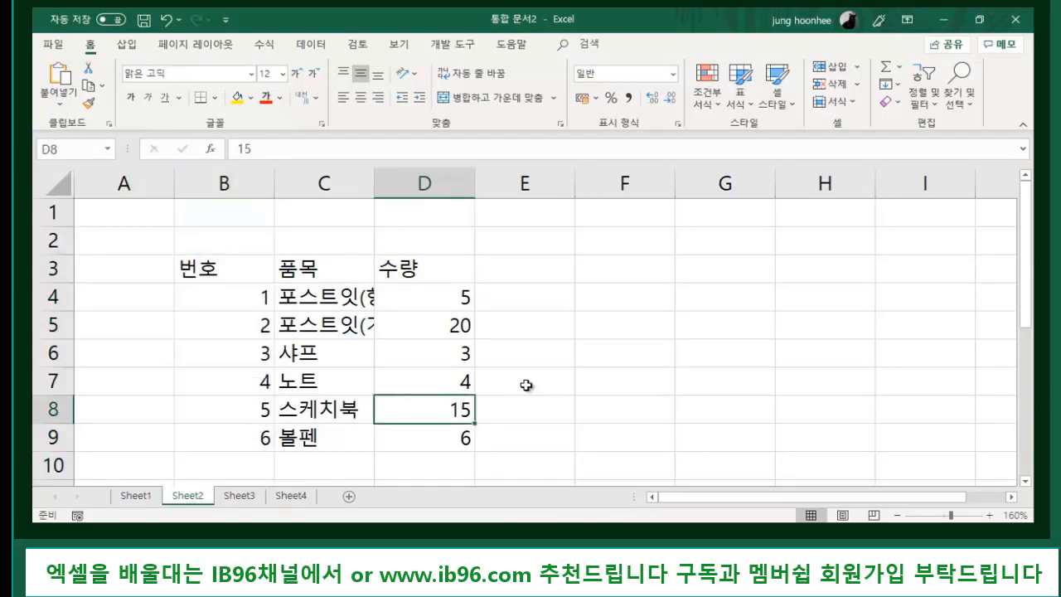
click(211, 272)
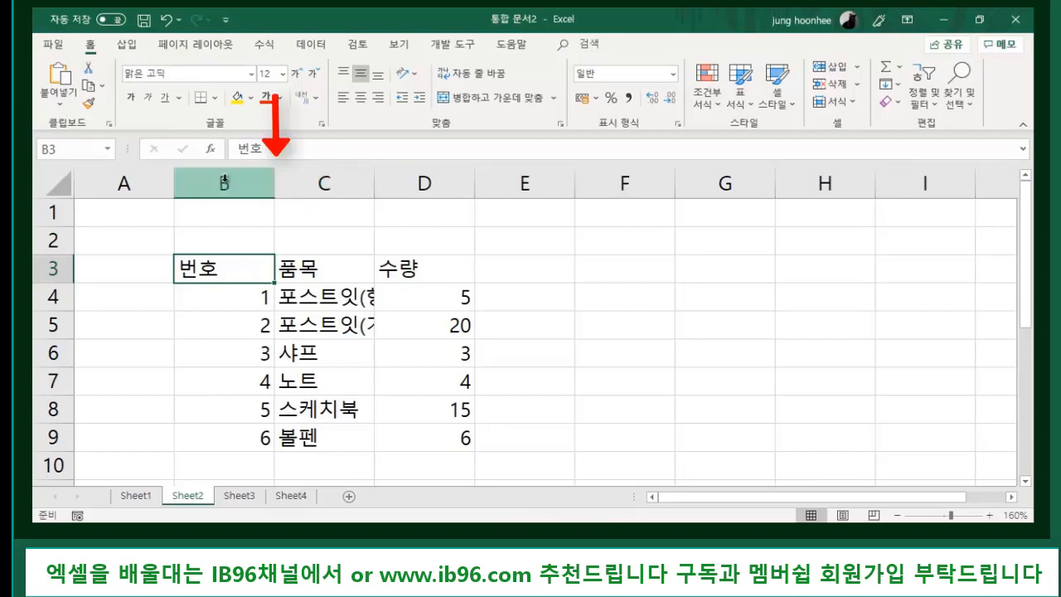
- AutoFit columns B and C, then fit column D to its quantity values
double_click(273, 179)
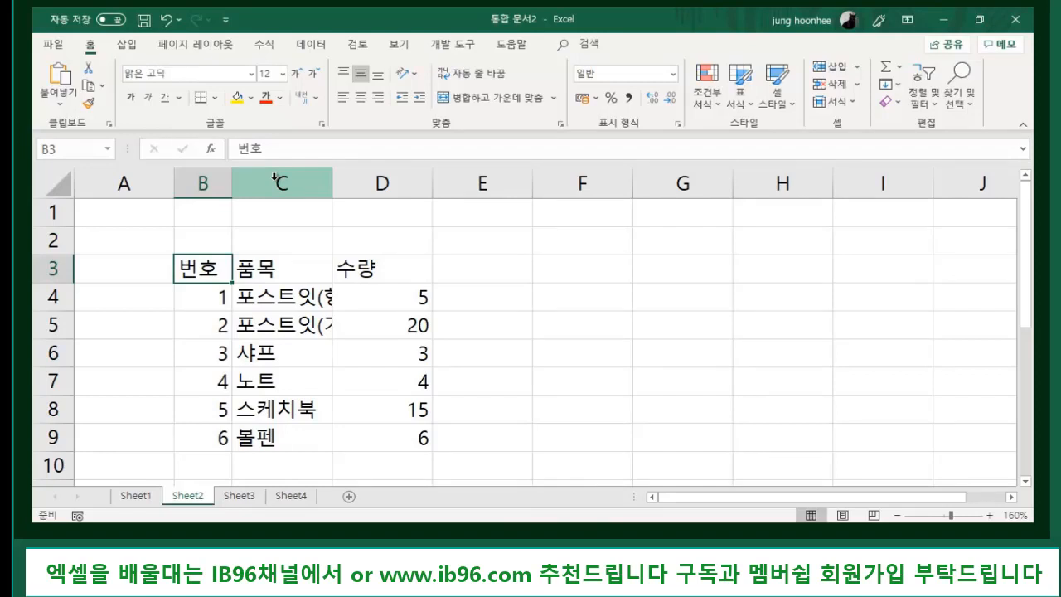
double_click(332, 179)
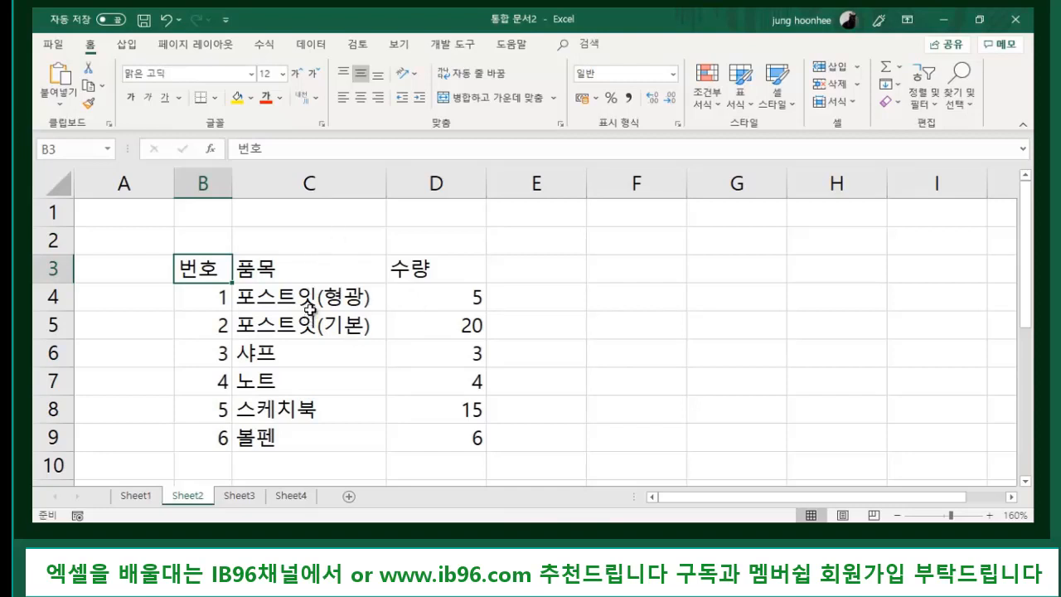
click(308, 183)
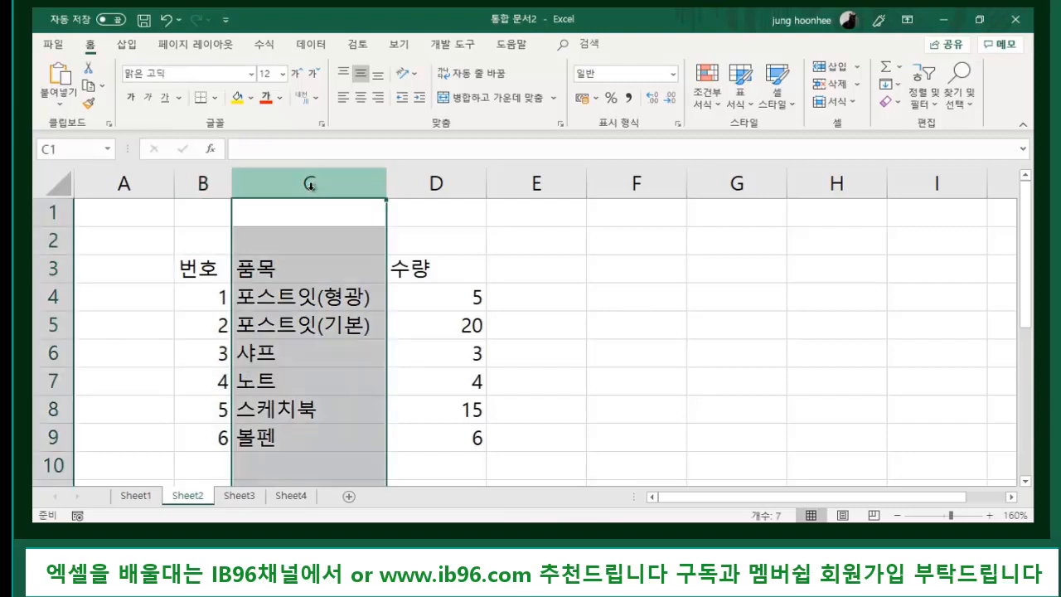
drag(386, 186, 453, 184)
click(511, 358)
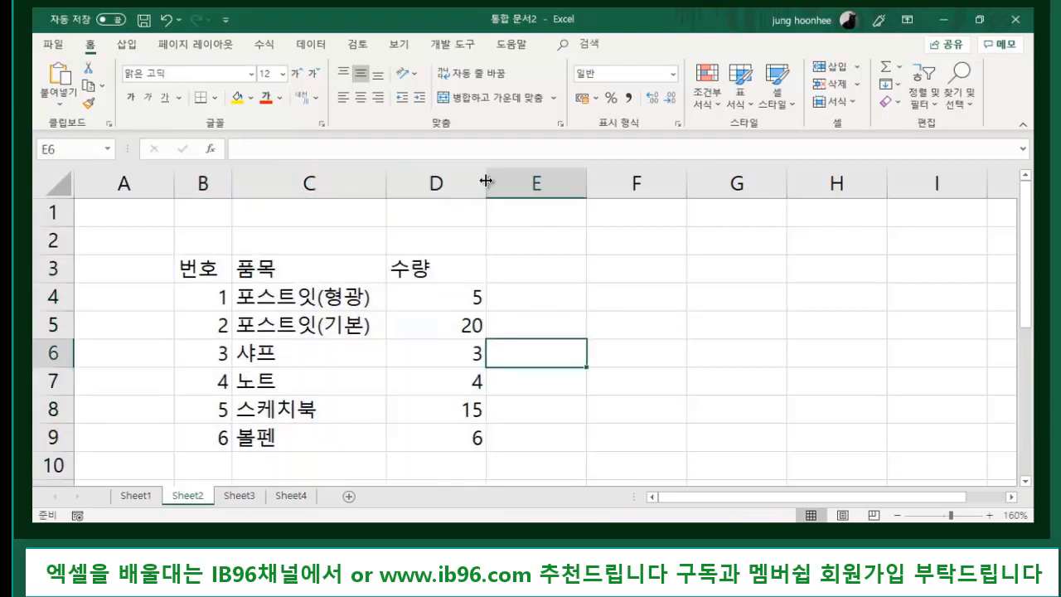
double_click(486, 181)
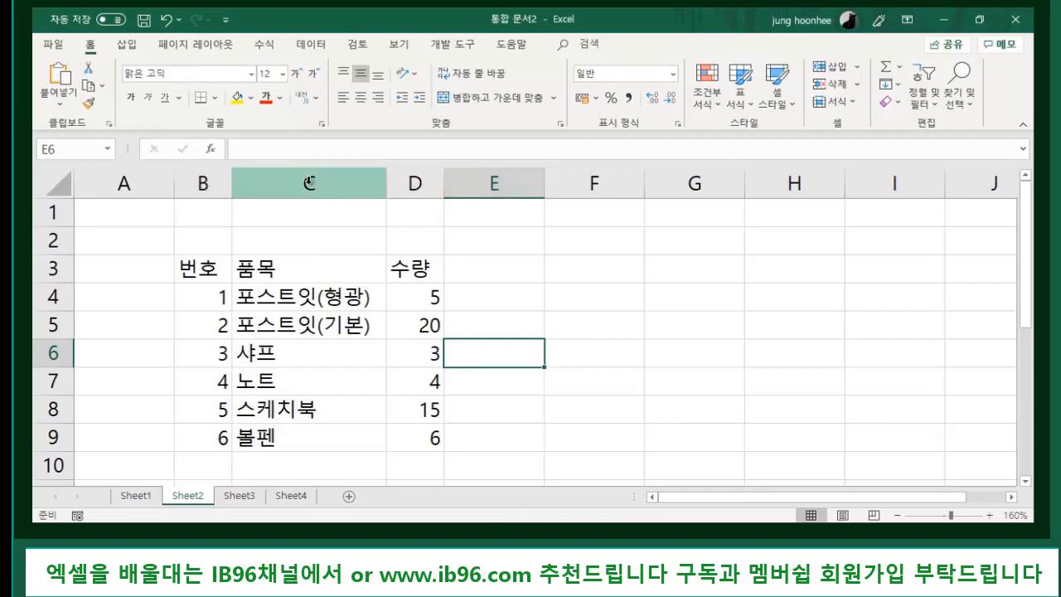
- Set the width of column B to 7 using the Column Width setting
click(201, 183)
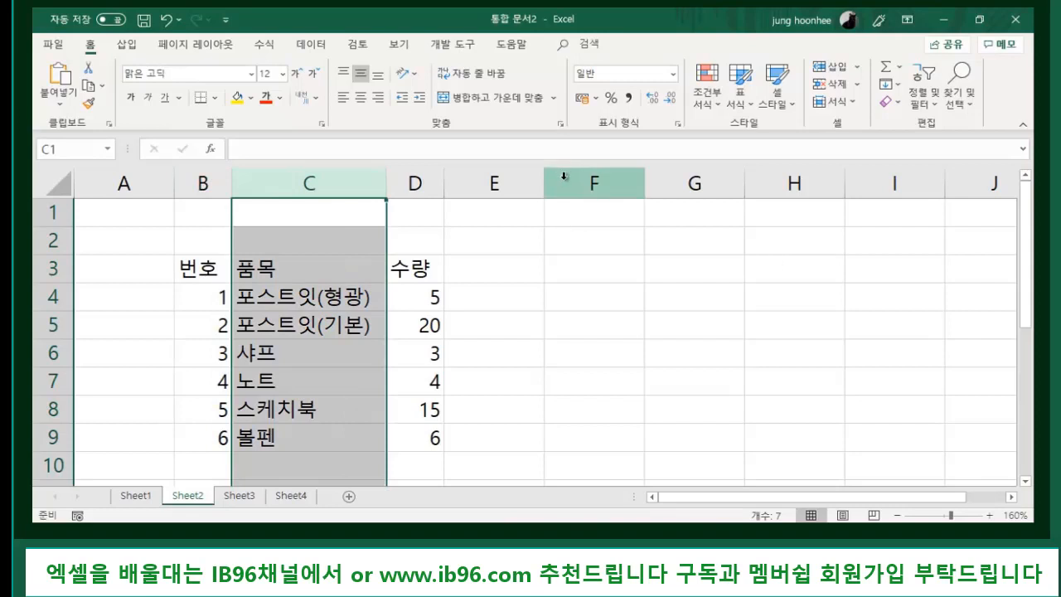
click(211, 179)
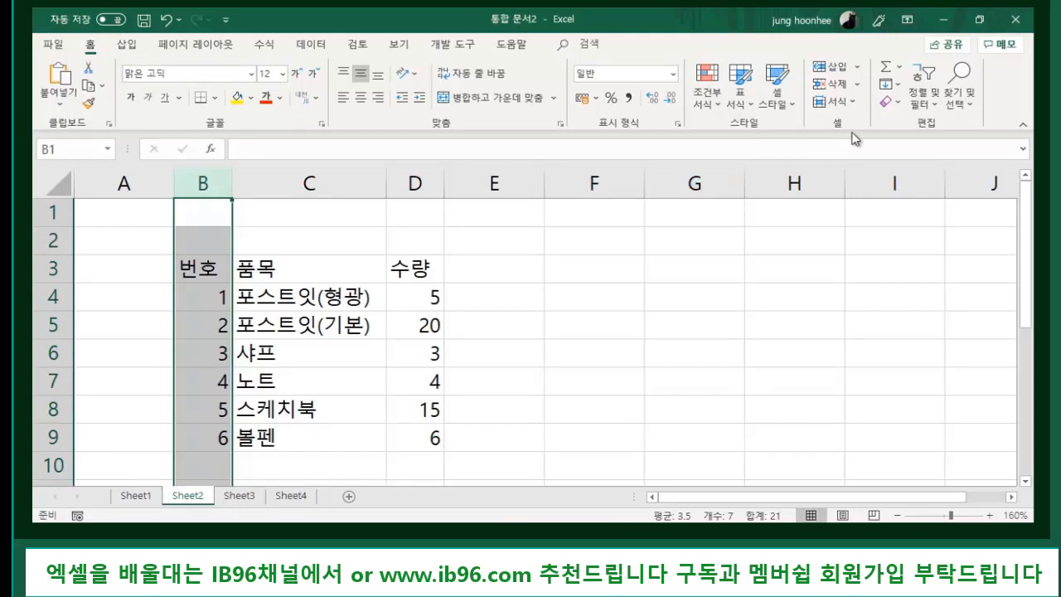
click(852, 101)
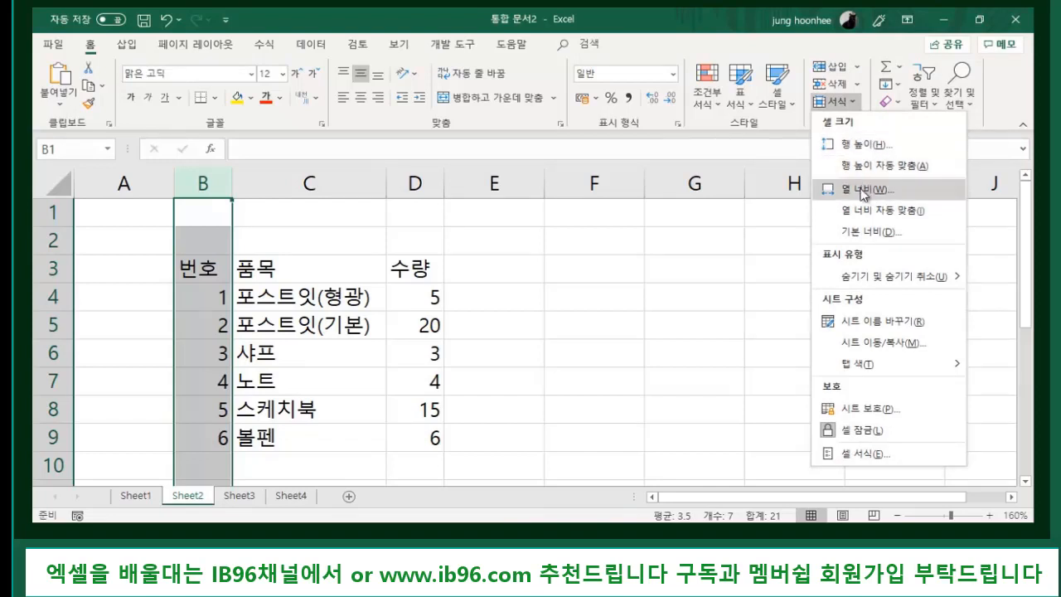
click(514, 313)
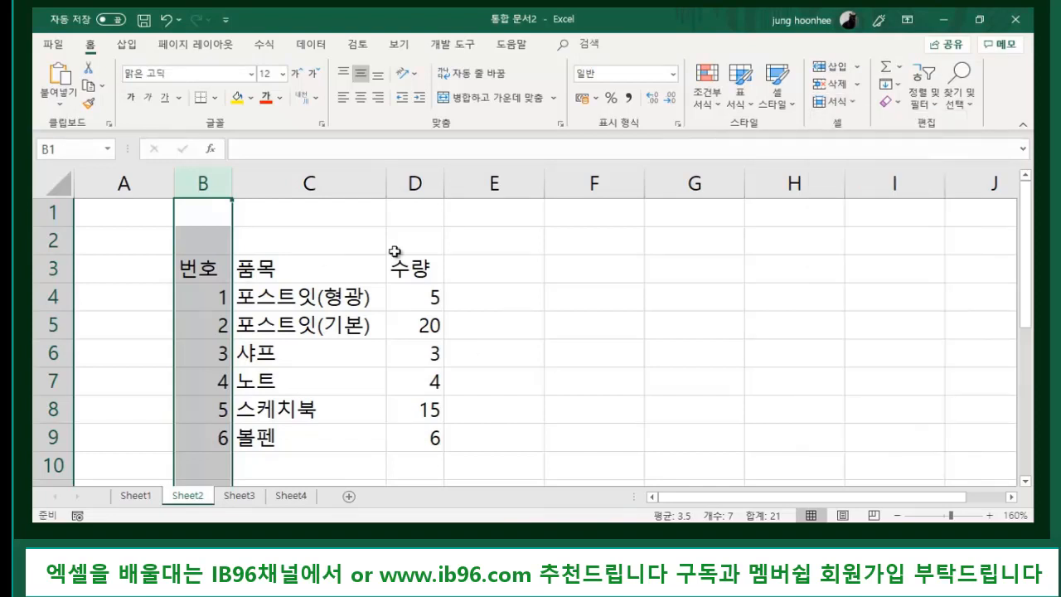
right_click(205, 179)
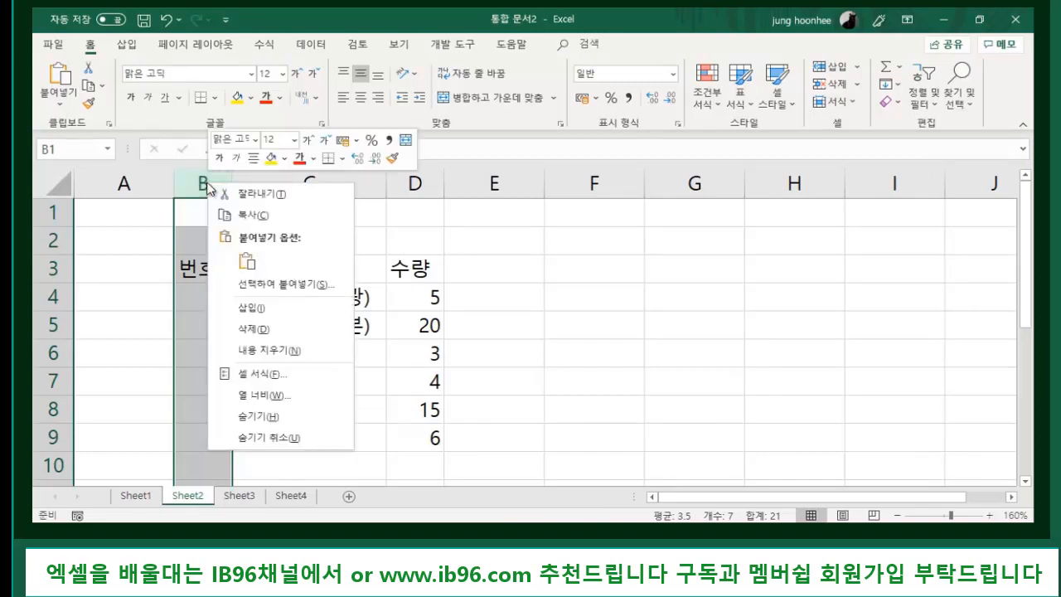
click(265, 394)
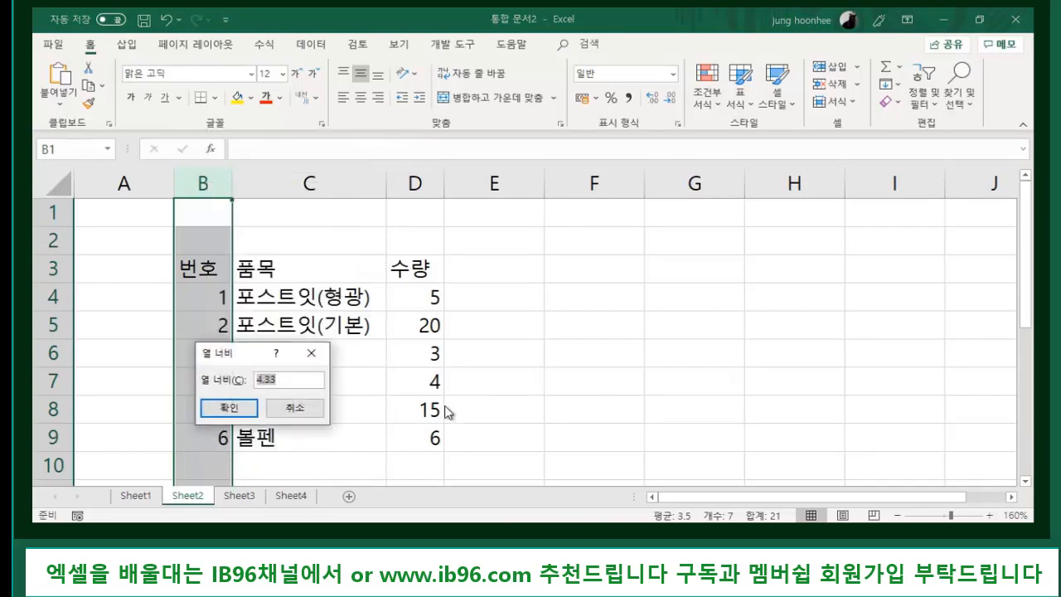
text(7)
key(Return)
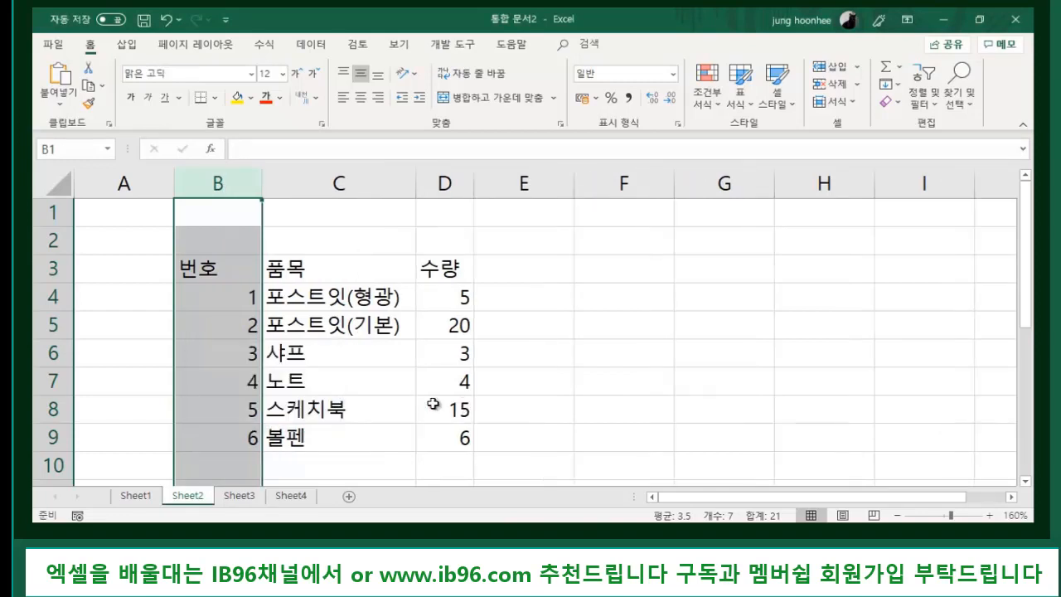
click(488, 375)
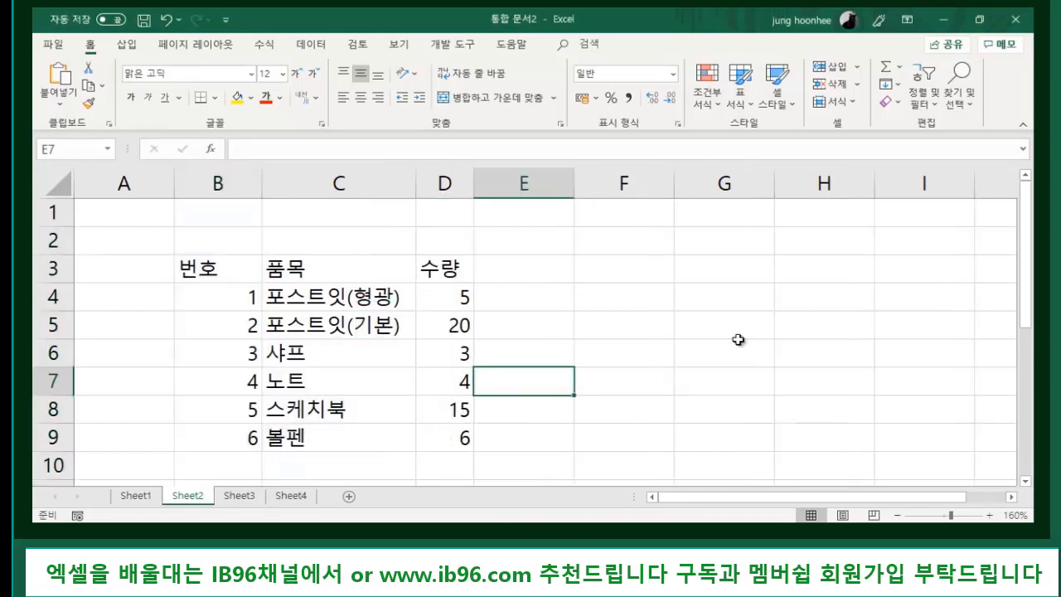
click(496, 457)
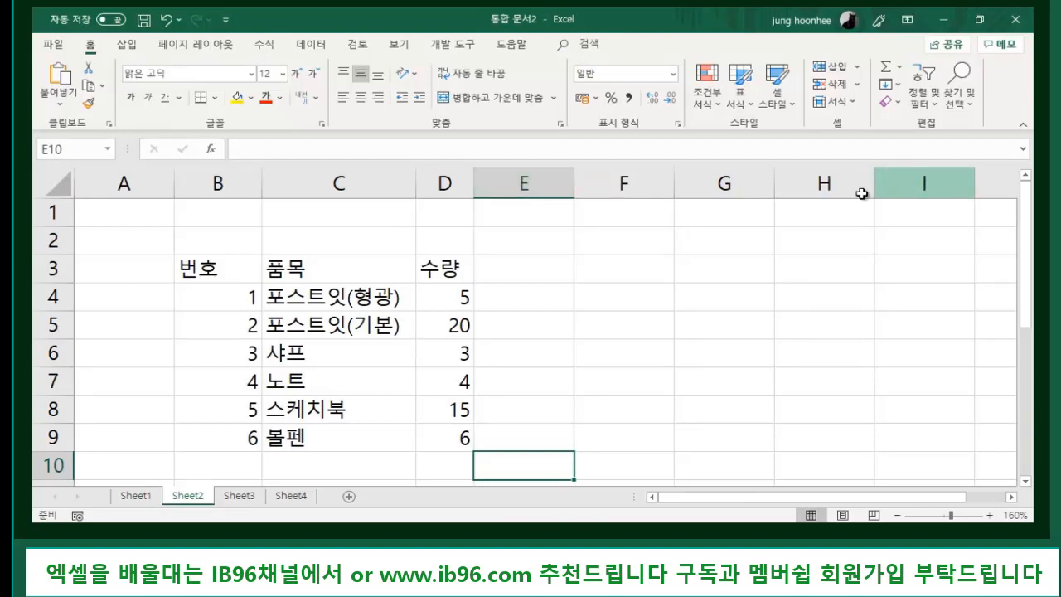
click(520, 177)
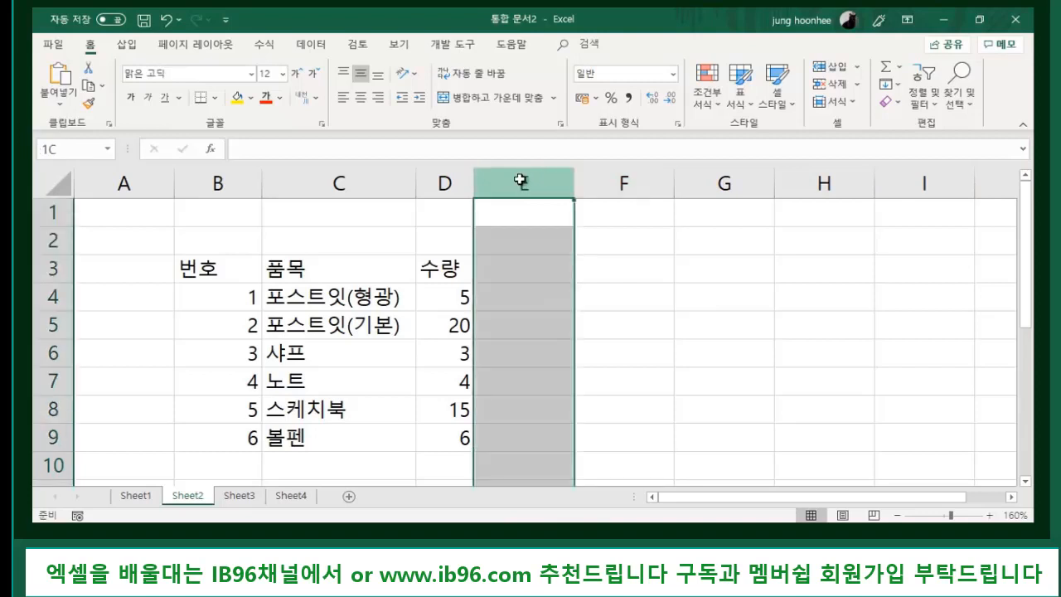
- Set the column width of columns E through I to 2
drag(520, 179, 933, 180)
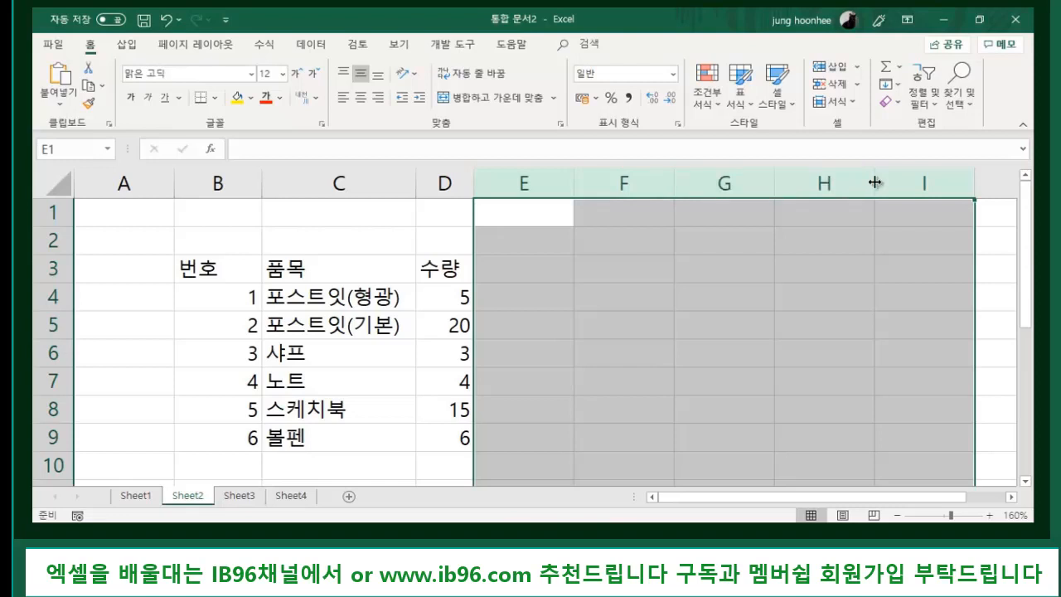
right_click(711, 179)
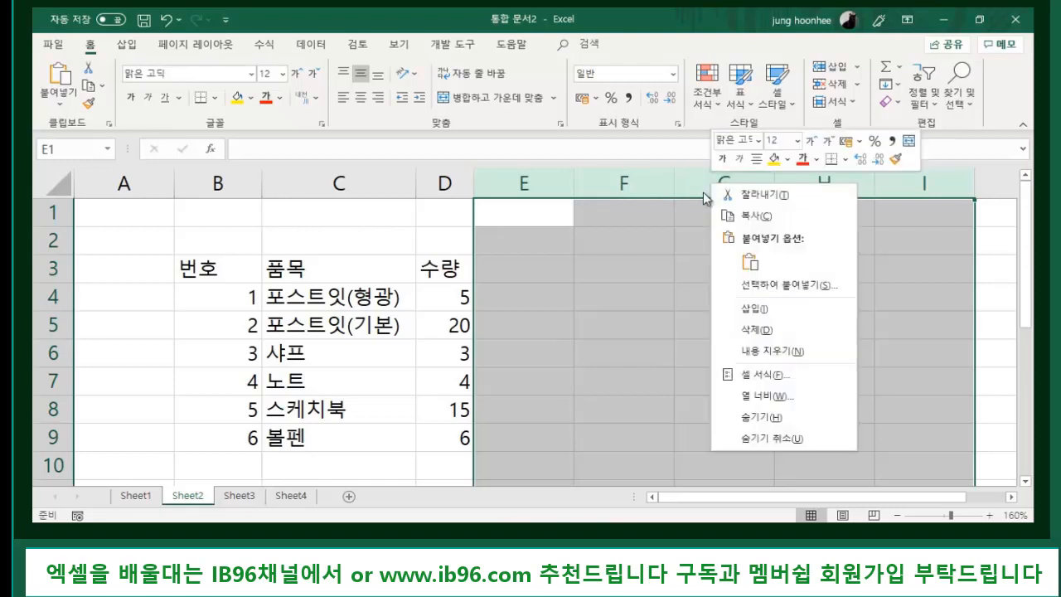
click(767, 396)
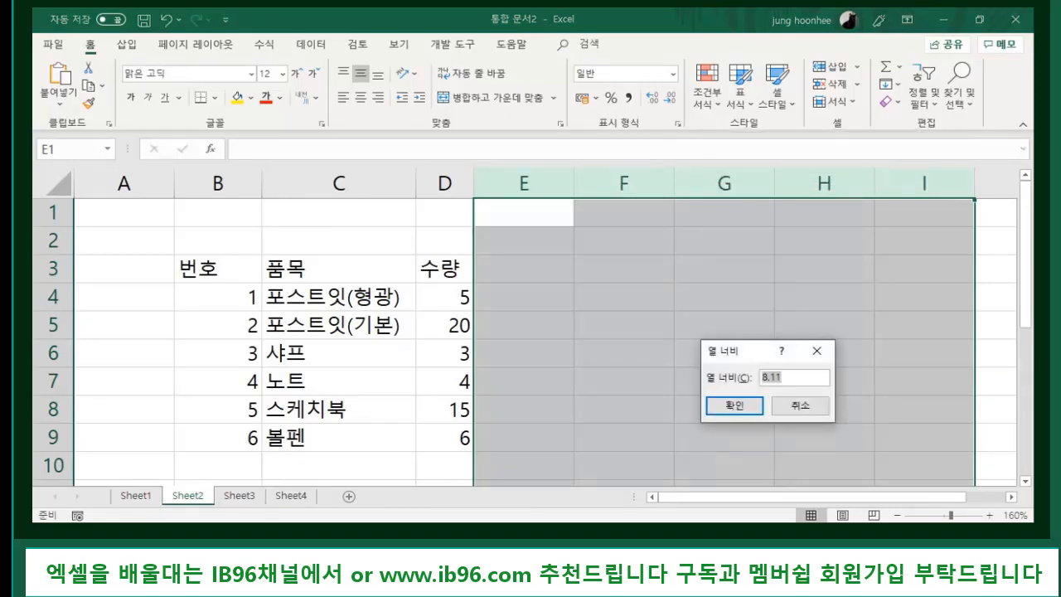
text(2)
key(Return)
click(781, 317)
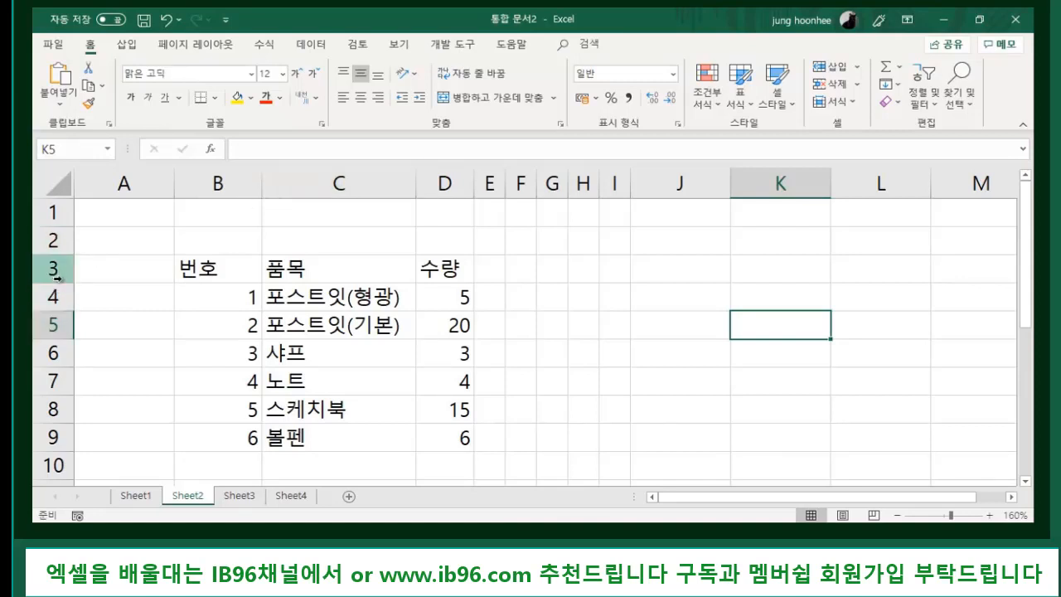
- Give rows 3 through 9 a row height of 25
mouse_move(61, 282)
mouse_down()
mouse_move(62, 307)
mouse_move(63, 275)
mouse_up()
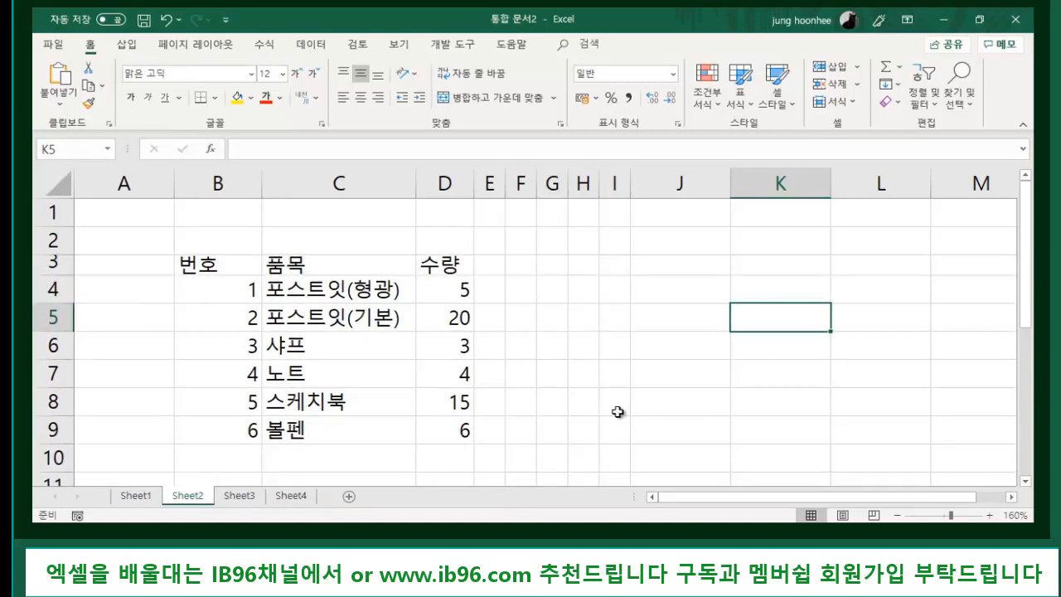
click(50, 261)
drag(50, 261, 39, 436)
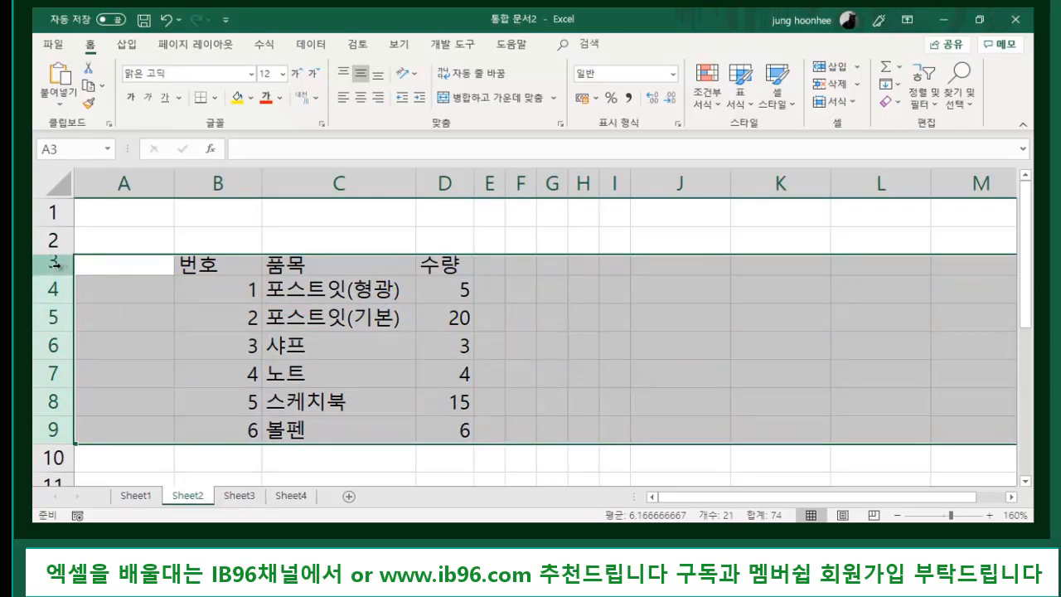
drag(141, 260, 465, 432)
drag(51, 263, 36, 431)
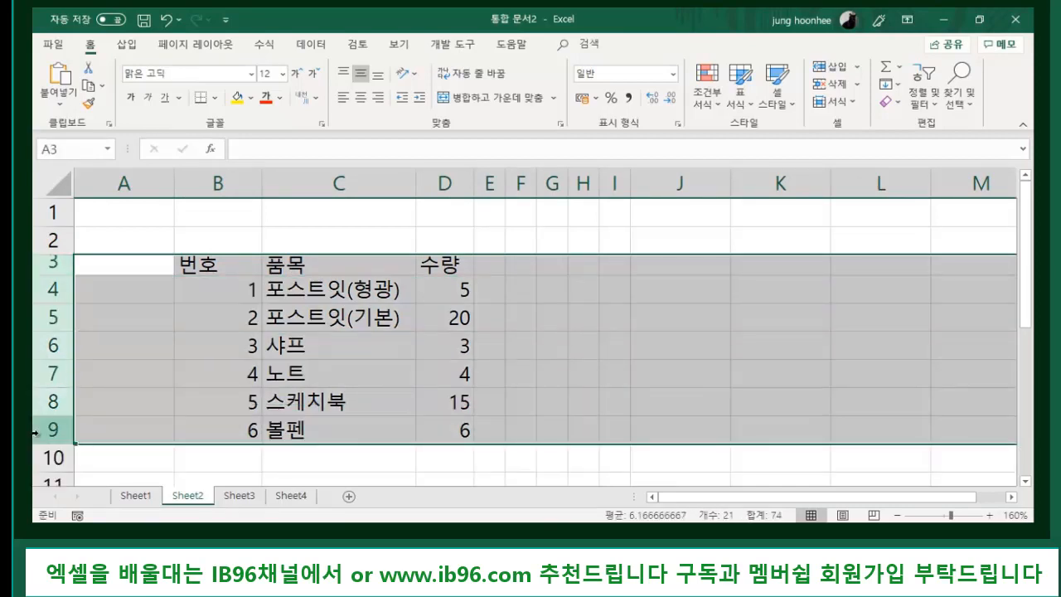
right_click(53, 316)
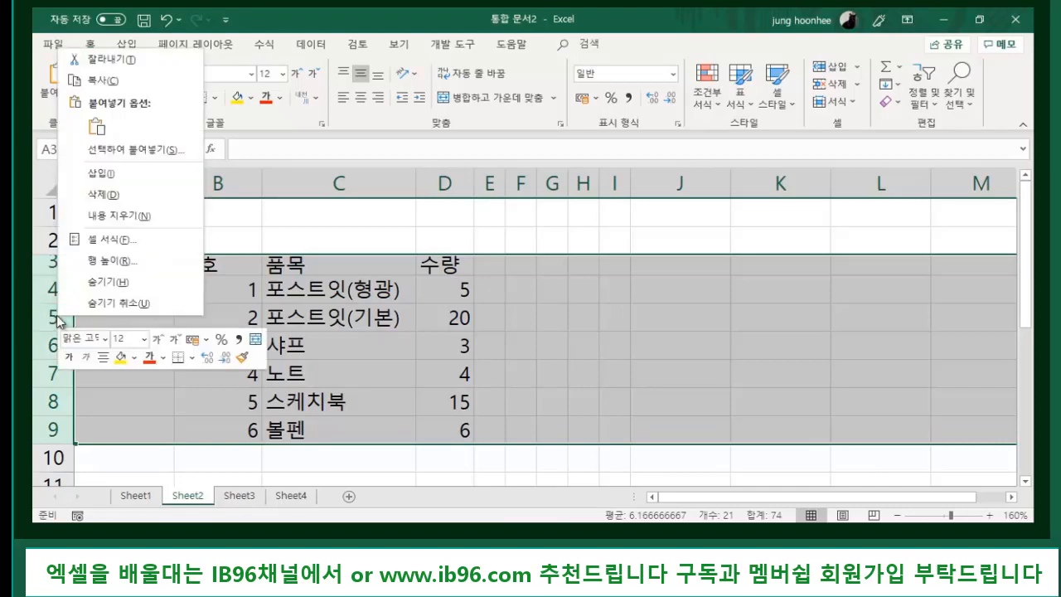
click(129, 261)
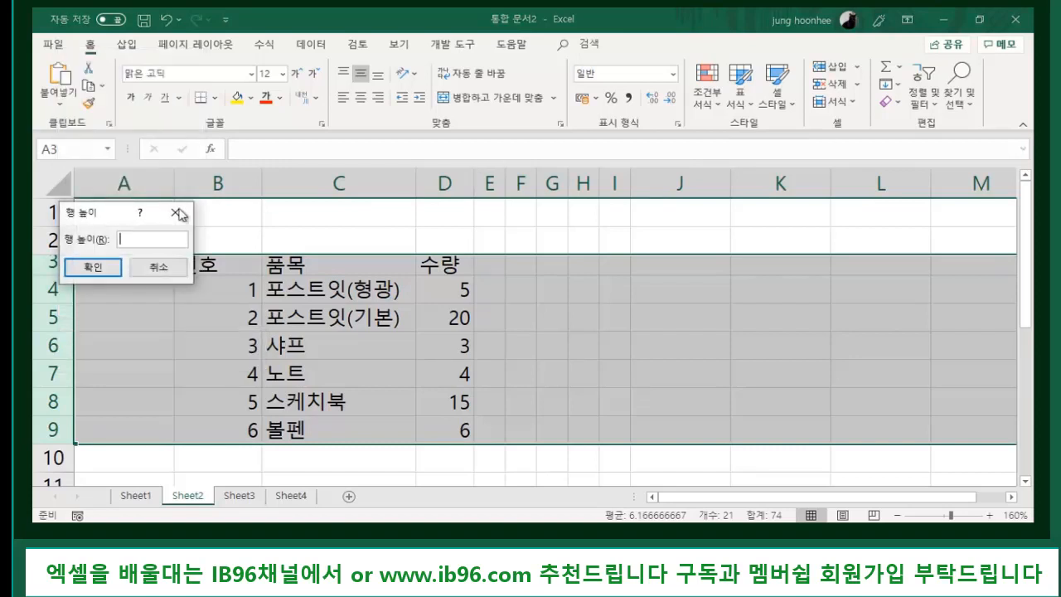
drag(109, 214, 451, 223)
text(25)
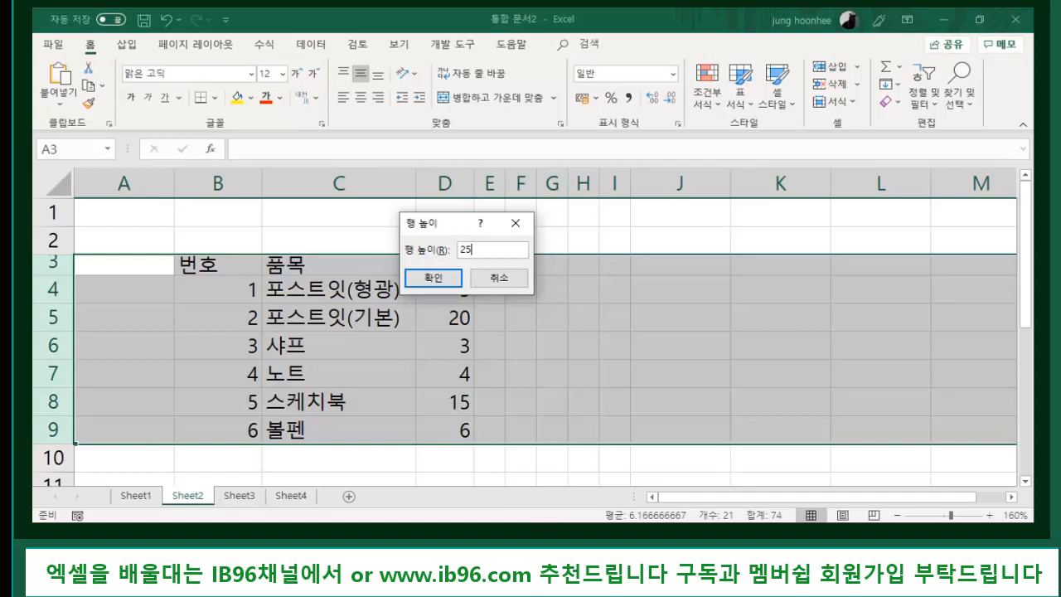
key(Return)
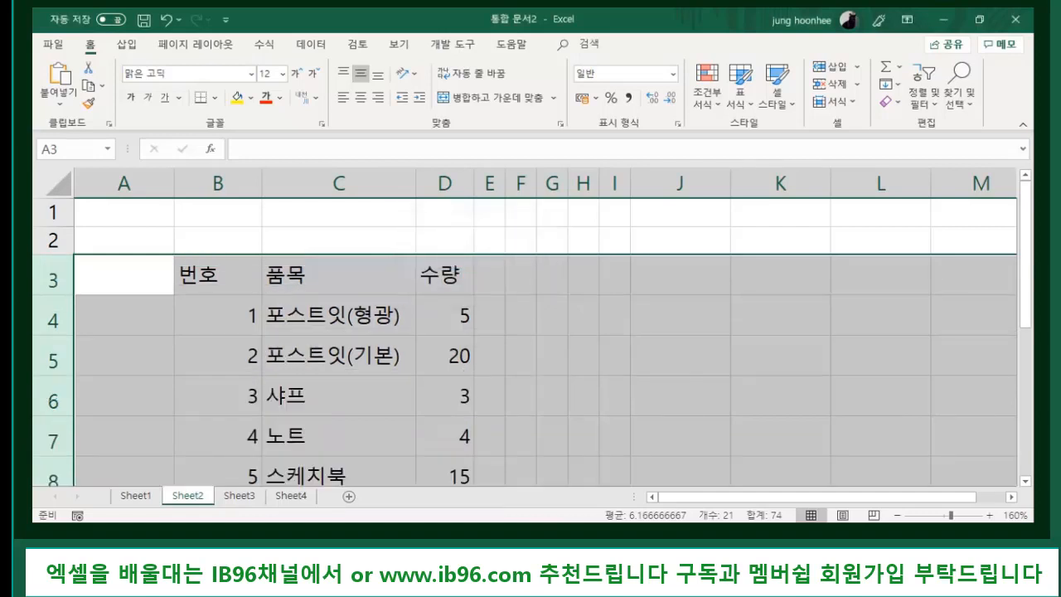
click(375, 239)
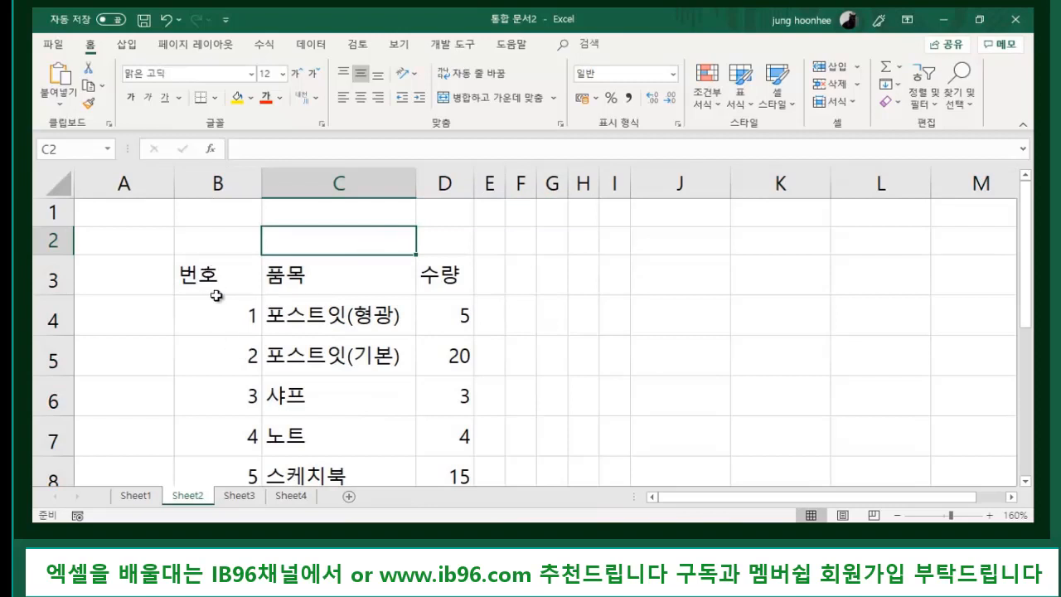
- Scroll up and down the sheet to review the product sales table
scroll(217, 380, down, 3)
scroll(217, 380, up, 3)
scroll(391, 417, down, 1)
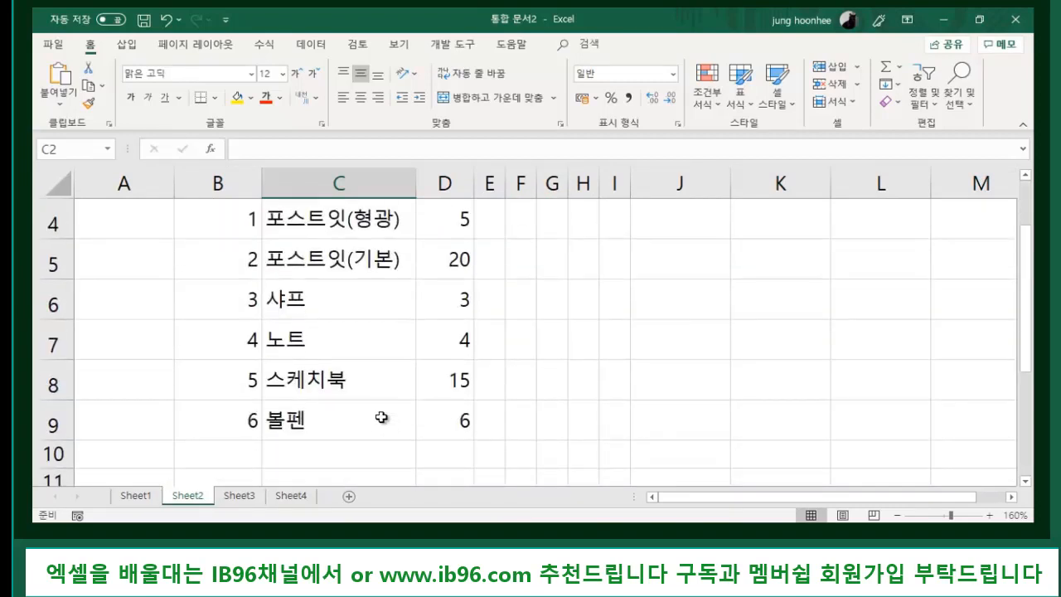
scroll(379, 414, up, 1)
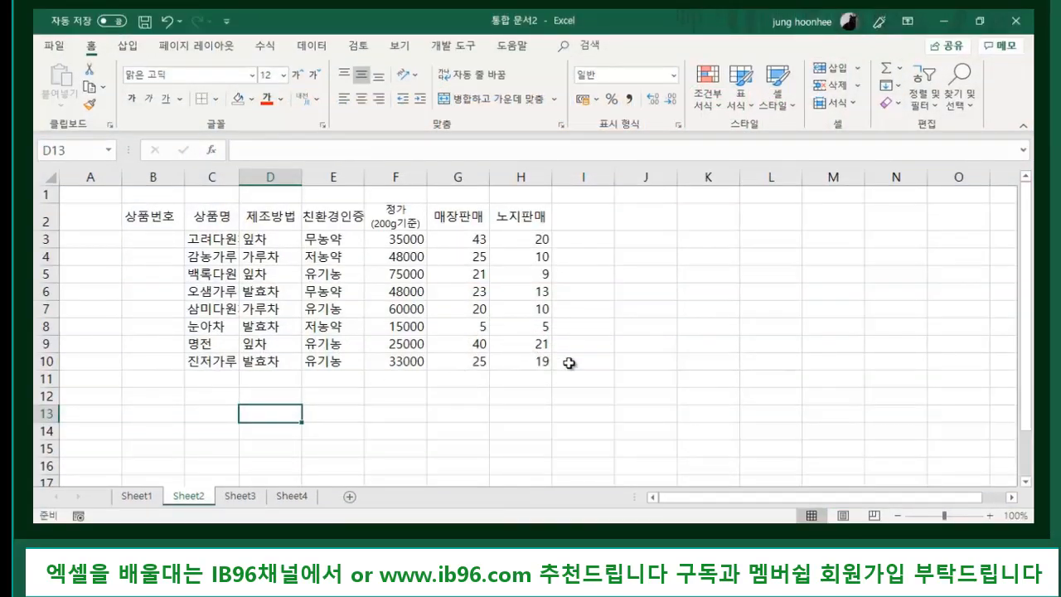
- Autofit column C to the product names and enter 1 in cell B3
click(656, 346)
scroll(769, 389, up, 1)
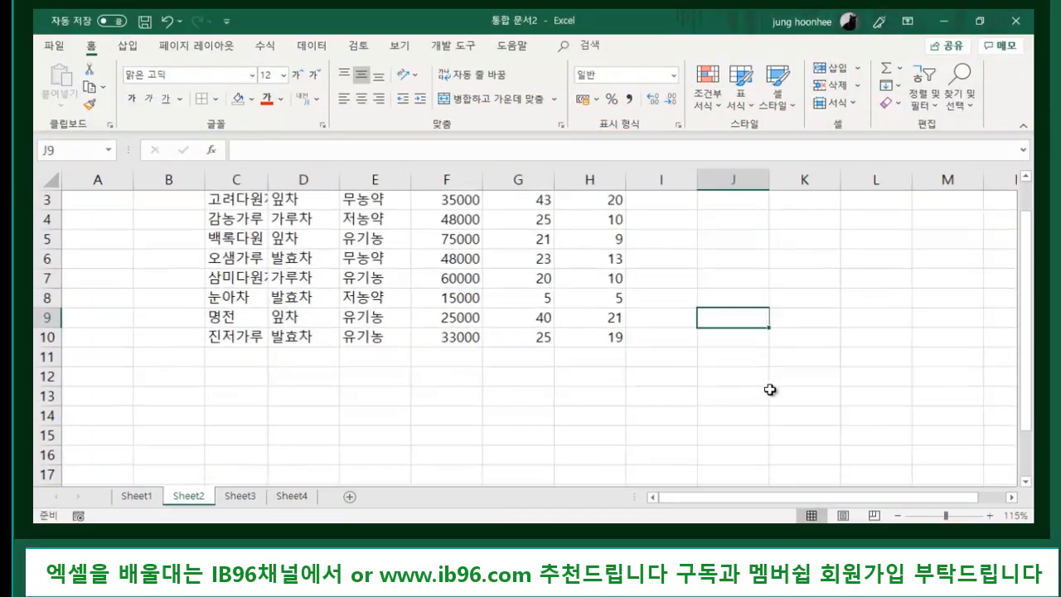
scroll(668, 338, up, 1)
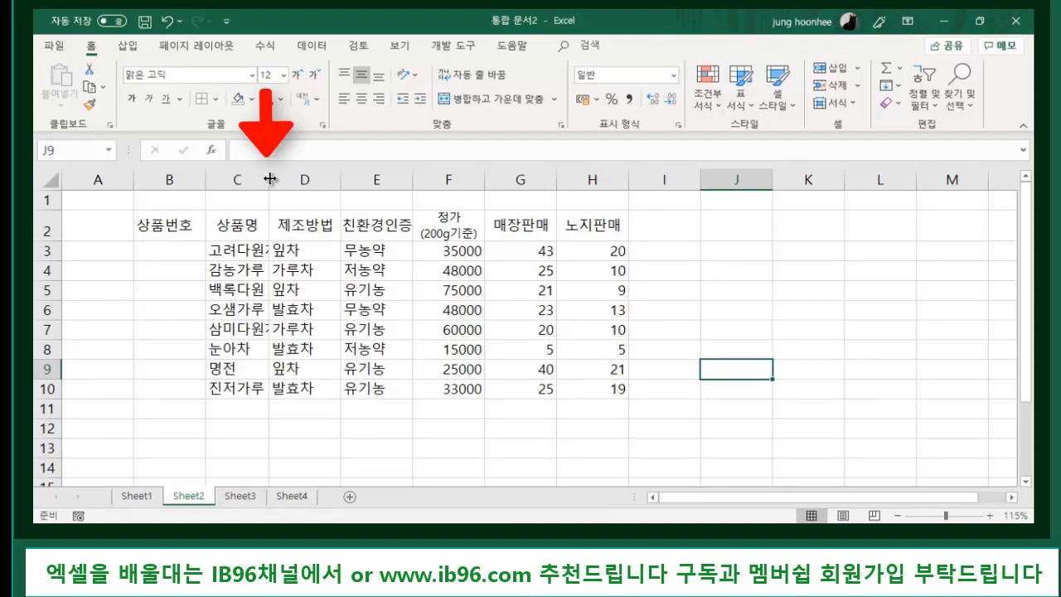
double_click(269, 179)
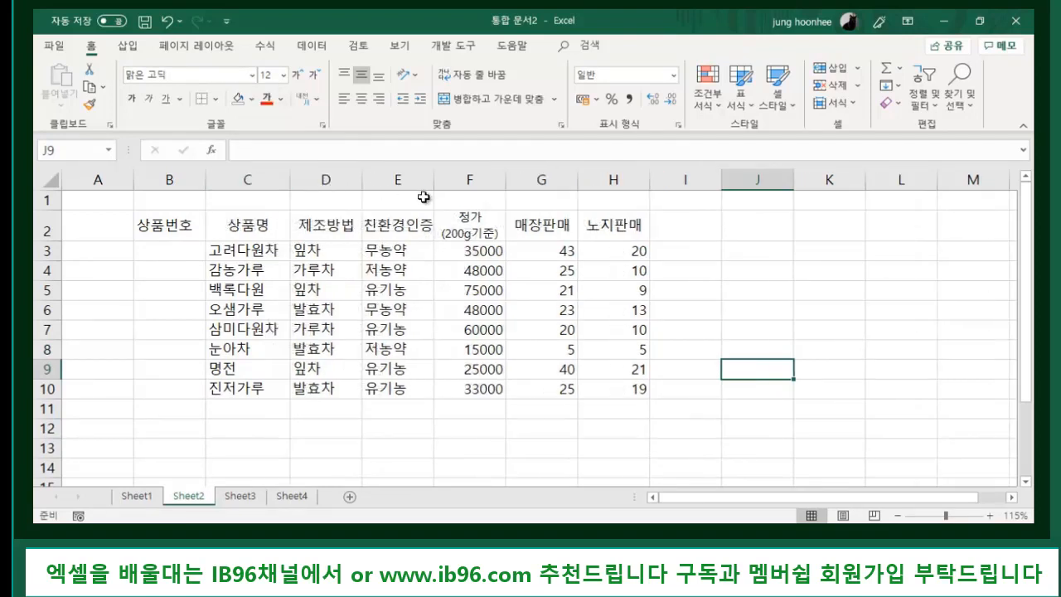
click(178, 251)
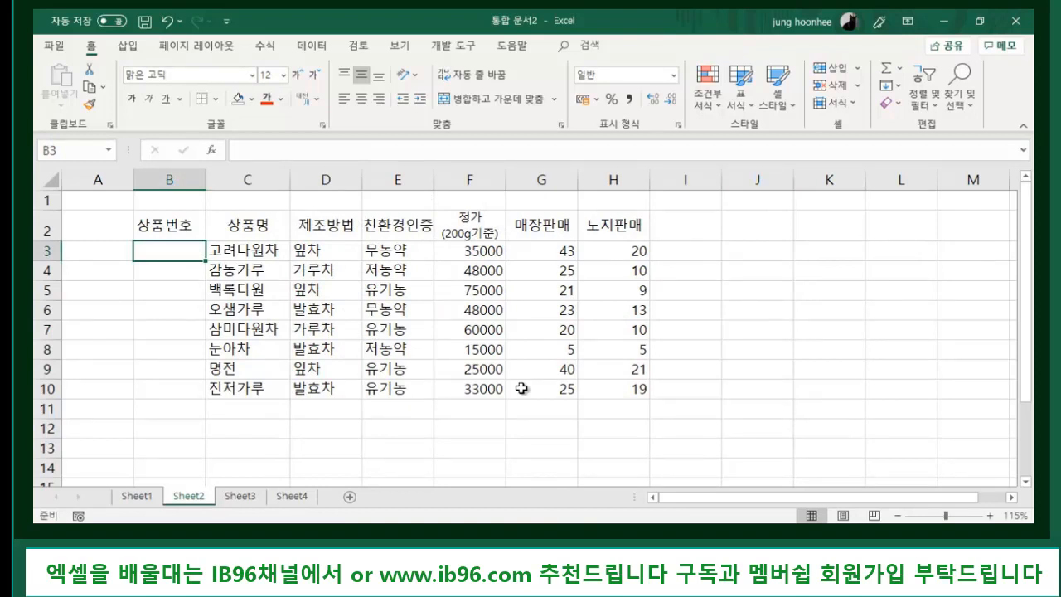
text(1)
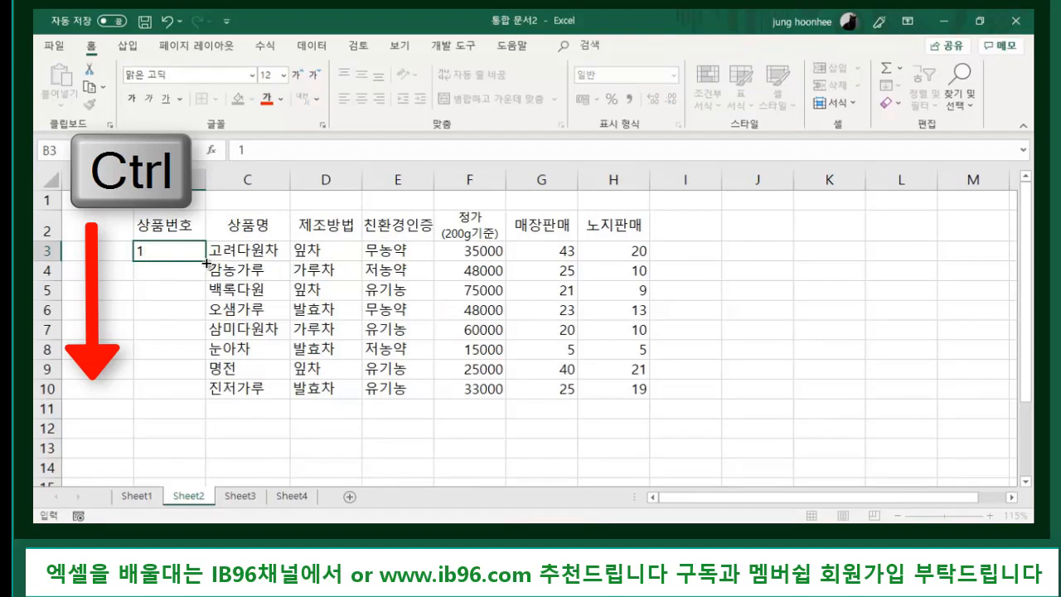
- Fill B3 down to B10 as a series so the products are numbered 1 through 8
drag(206, 262, 202, 400)
click(467, 446)
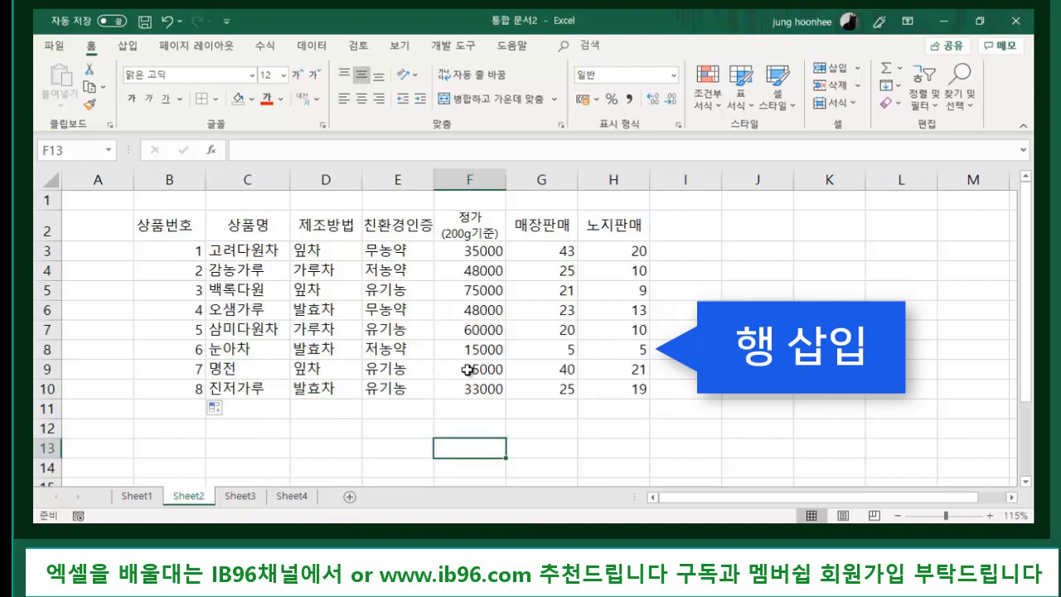
- Insert a blank row 8 between 삼미다원차 and 눈아차
click(251, 329)
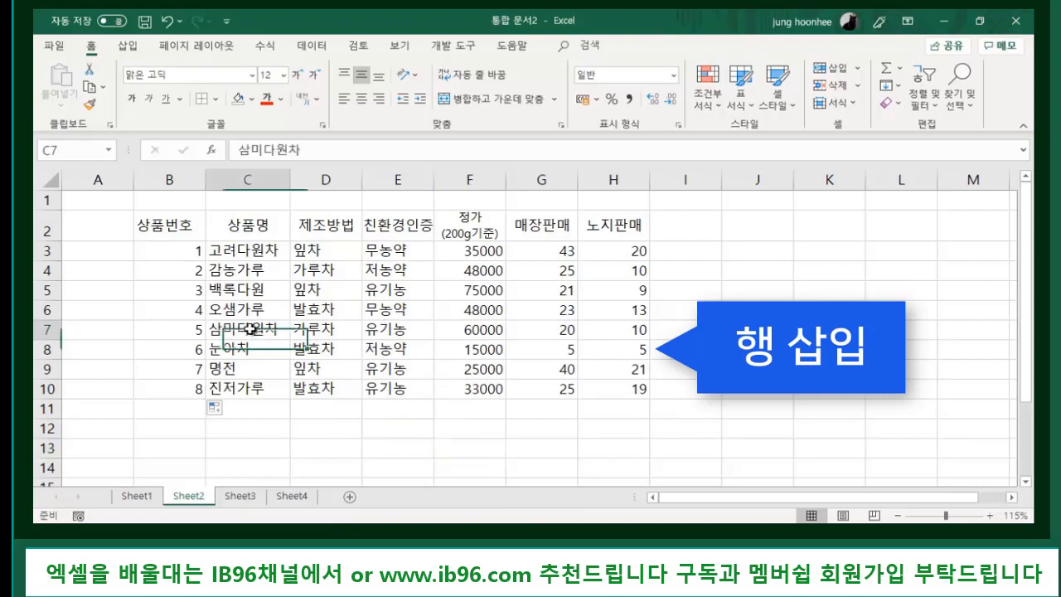
click(318, 329)
click(222, 351)
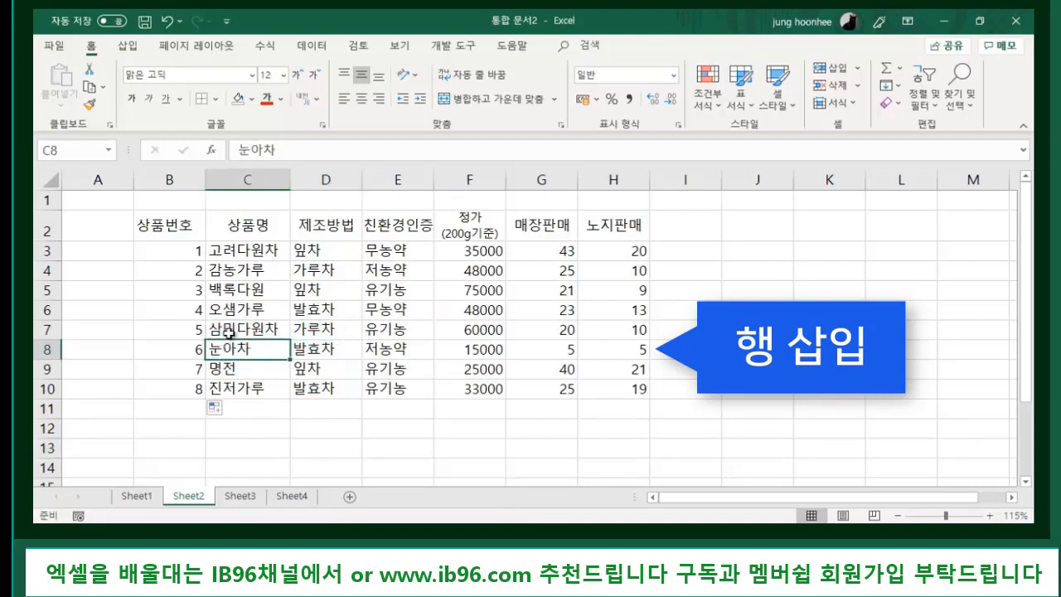
click(230, 332)
click(233, 347)
click(230, 332)
click(234, 348)
click(44, 349)
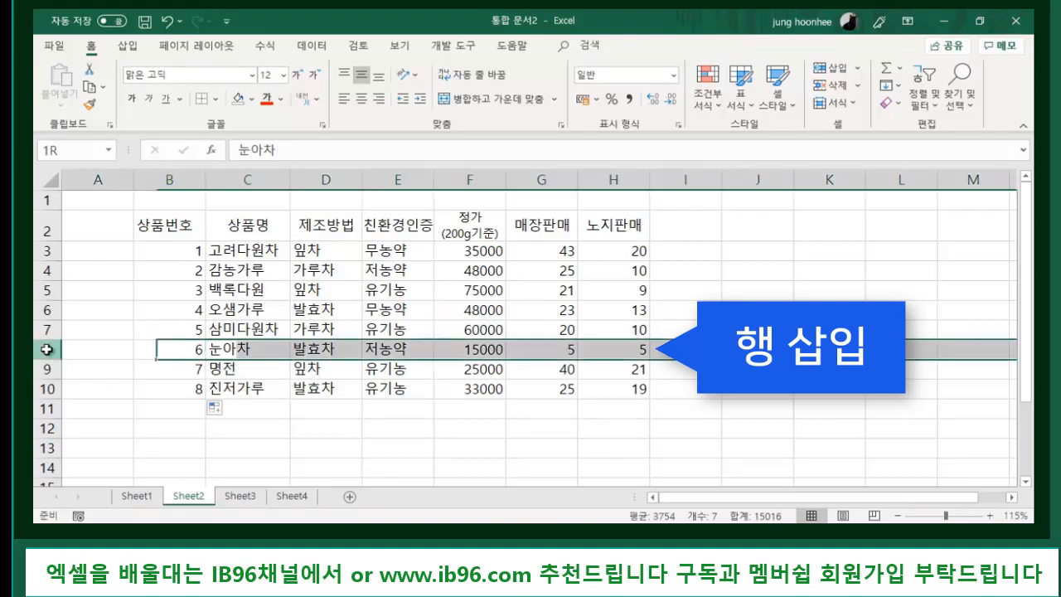
right_click(46, 350)
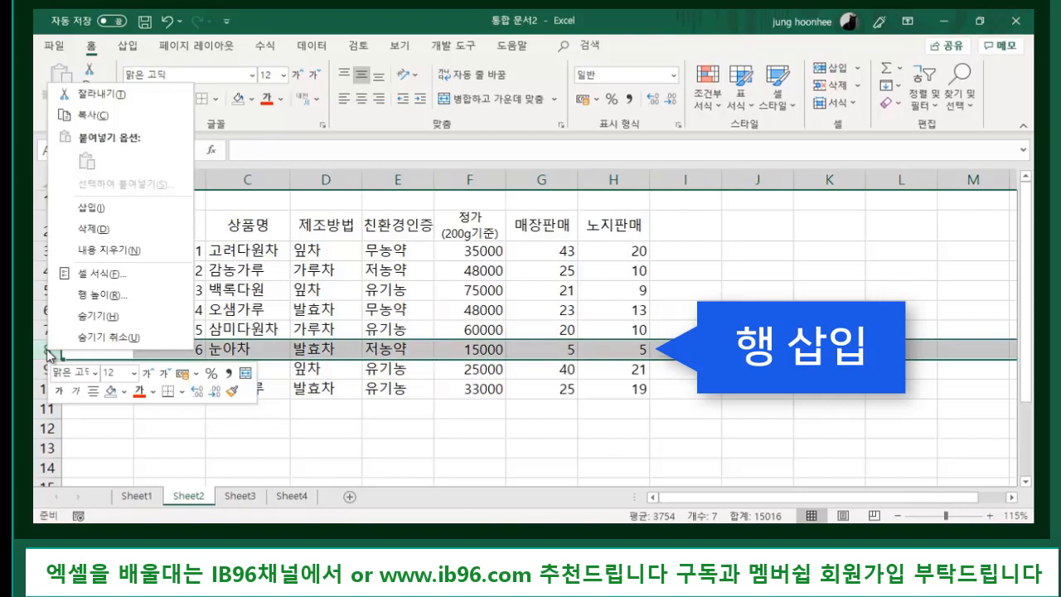
click(115, 211)
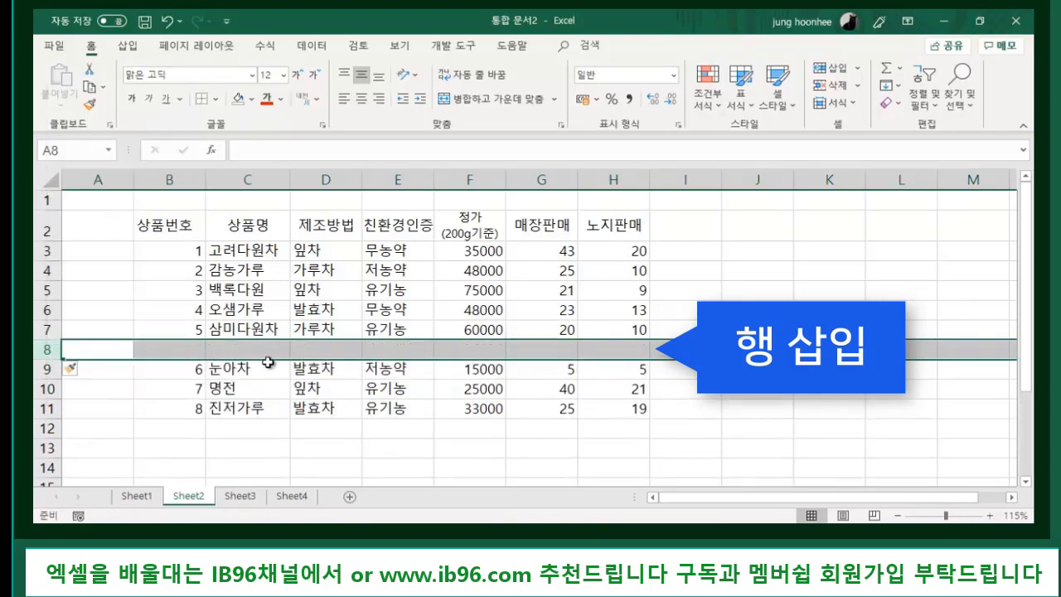
click(241, 348)
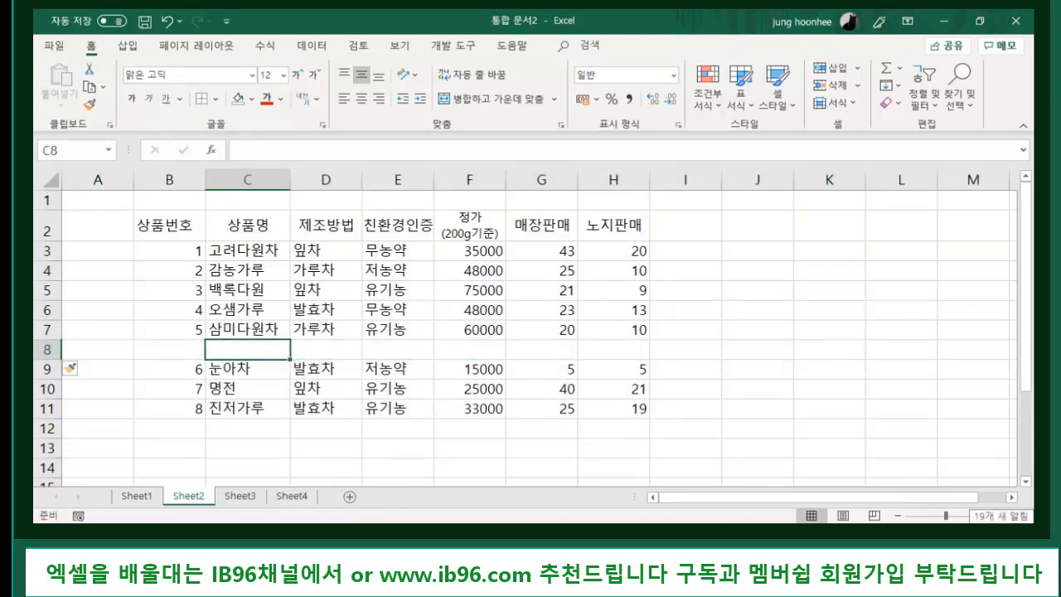
- Enter 오설약, 발효차, 저농약, 15000, 22 and 30 across C8:H8
text(오설약)
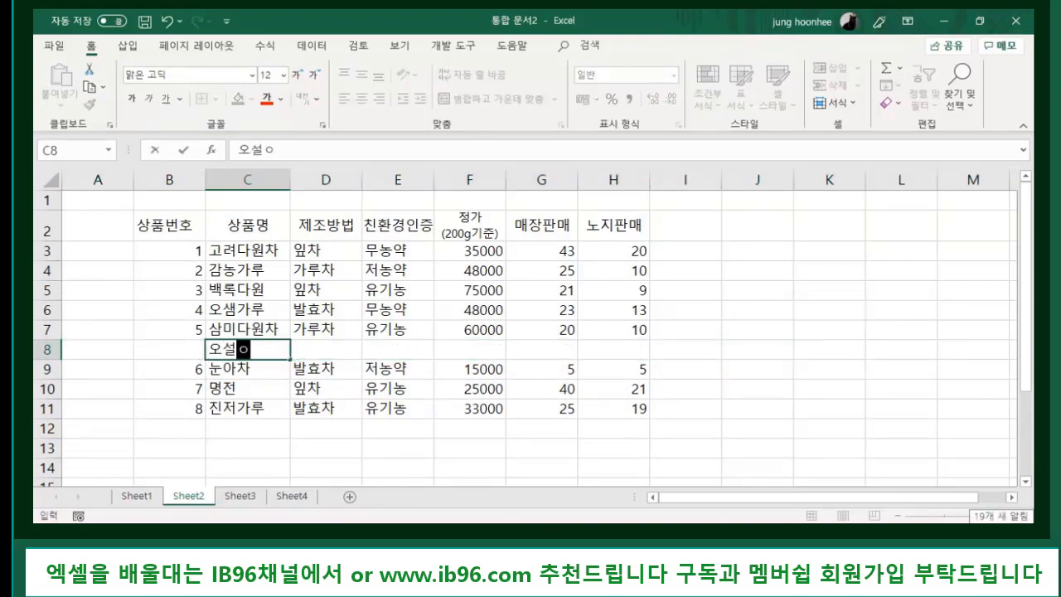
key(Tab)
text(발효)
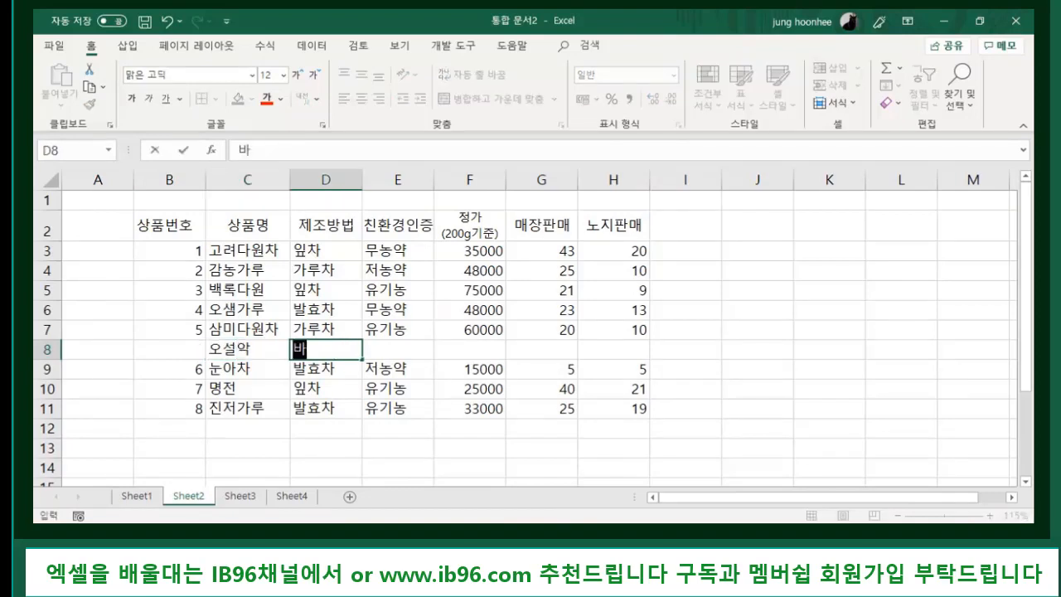
text(차)
key(Tab)
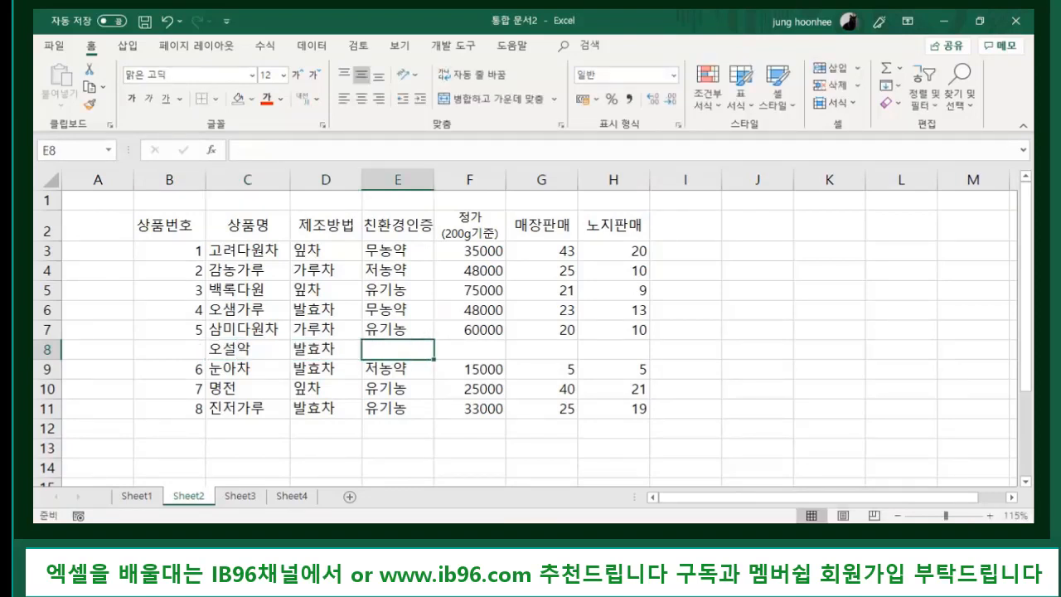
text(저농약)
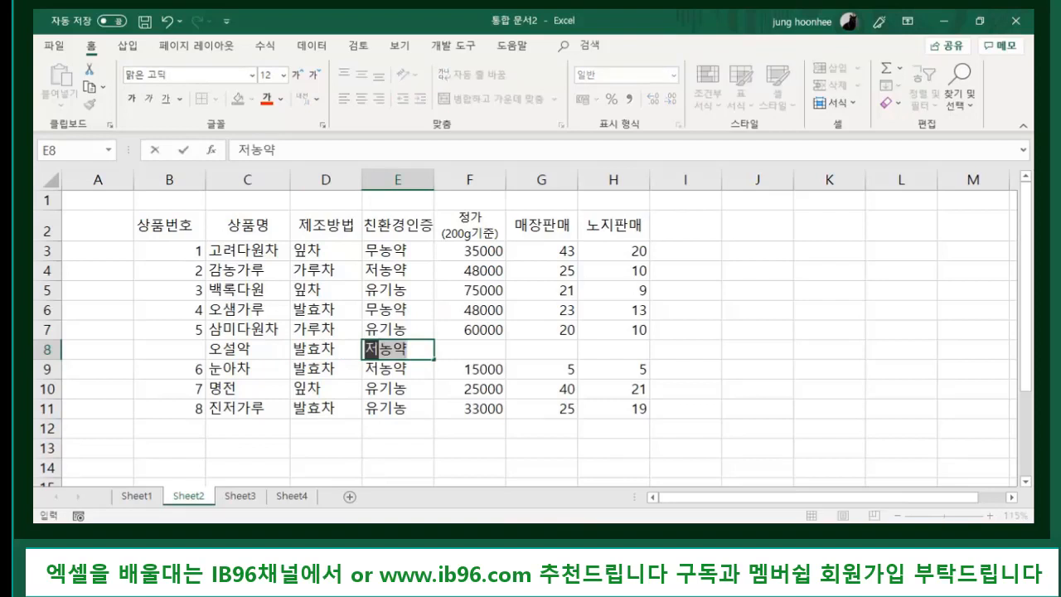
key(Tab)
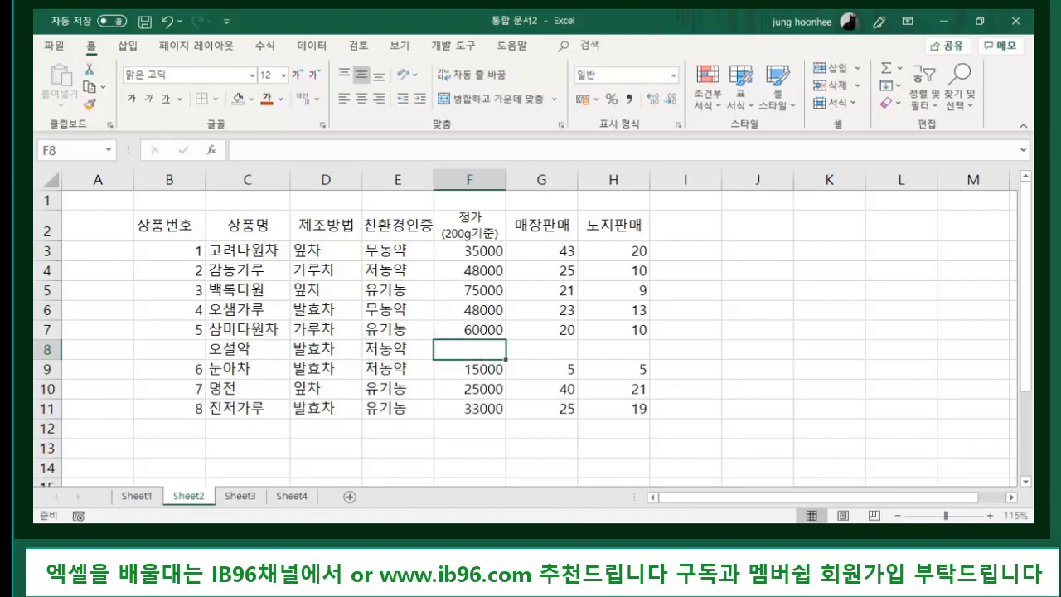
text(15000)
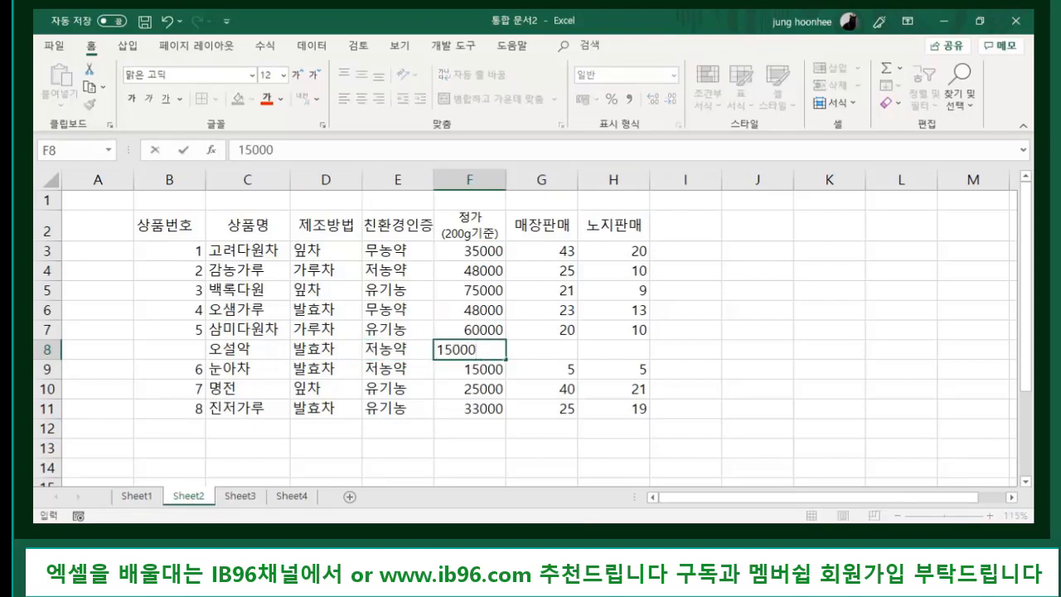
key(Tab)
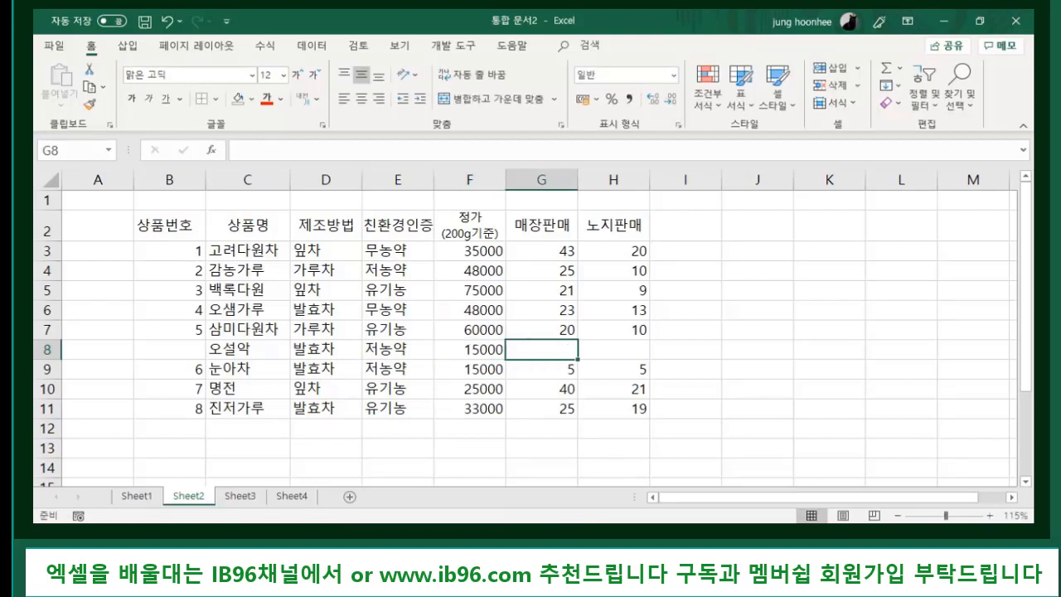
text(22)
key(Tab)
text(3)
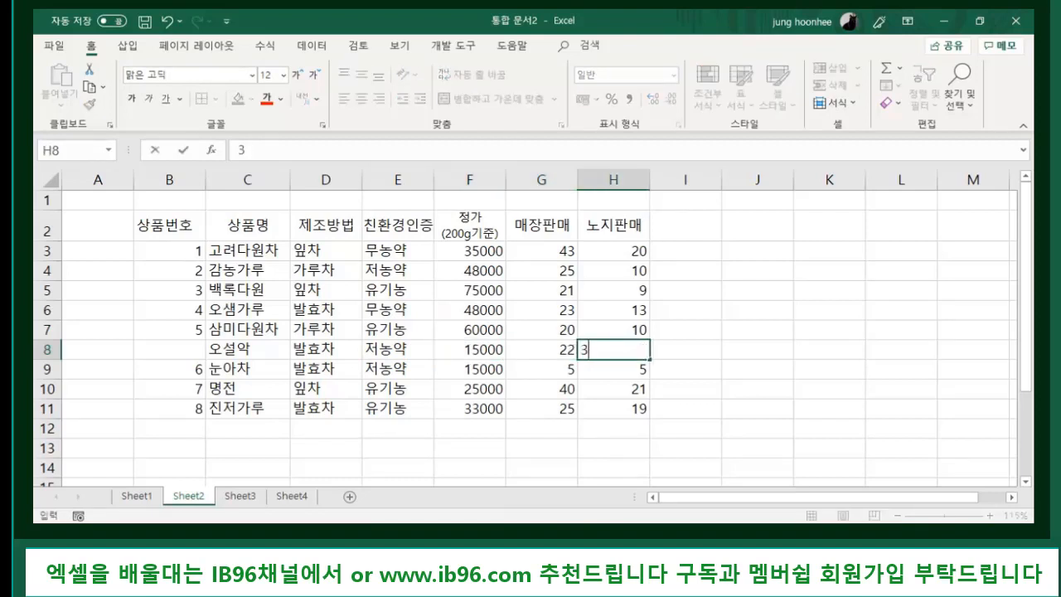
text(0)
key(Return)
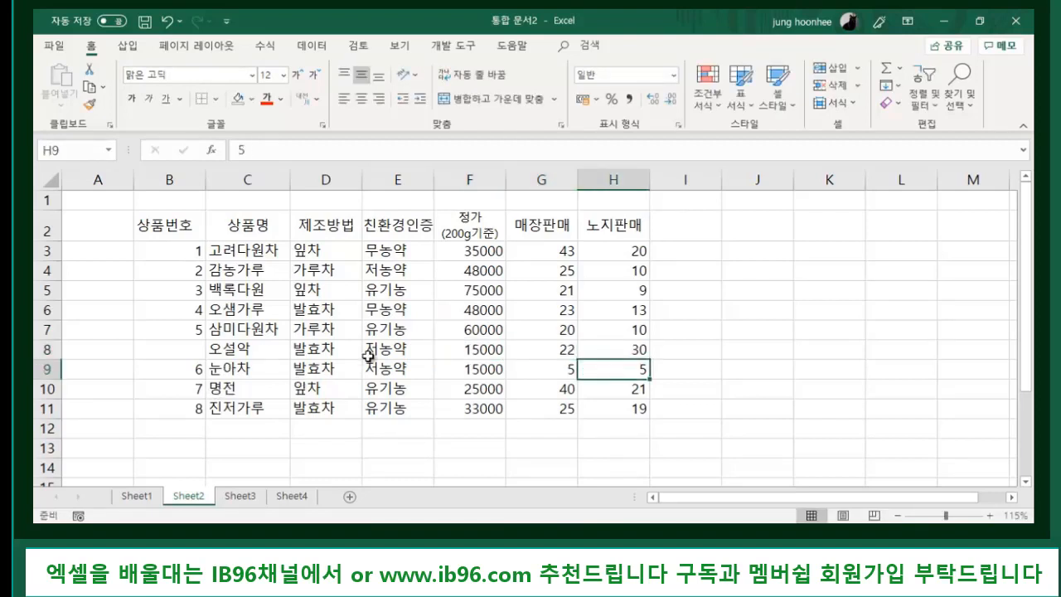
click(197, 328)
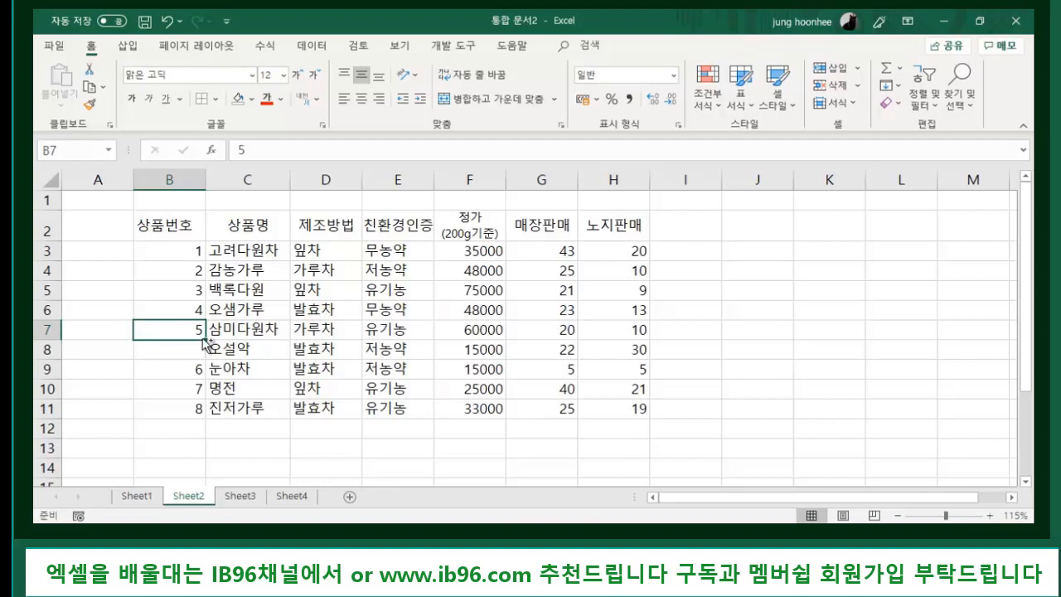
- Fill the numbering from B7 down to B11, giving 오설악 number 6 and later products 7–9
drag(204, 339, 209, 414)
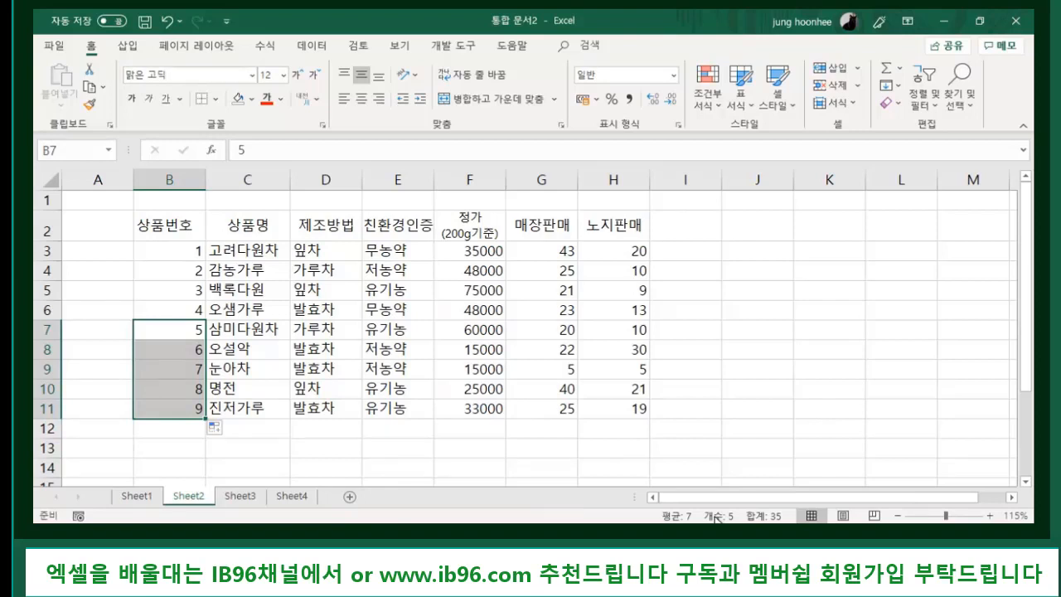
click(727, 432)
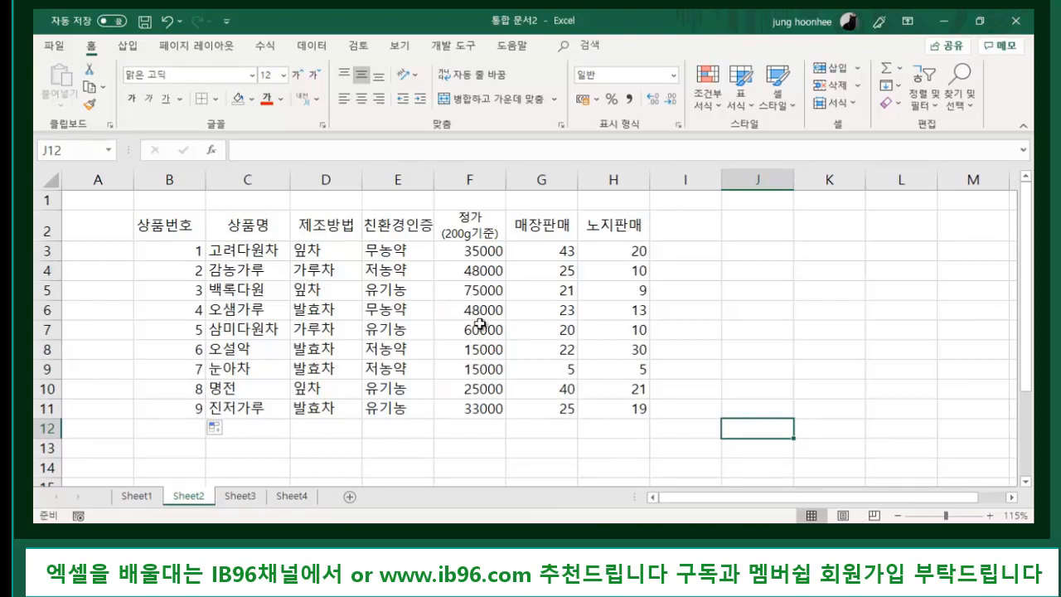
- Insert an empty column E between 제조방법 and 친환경인증
click(338, 222)
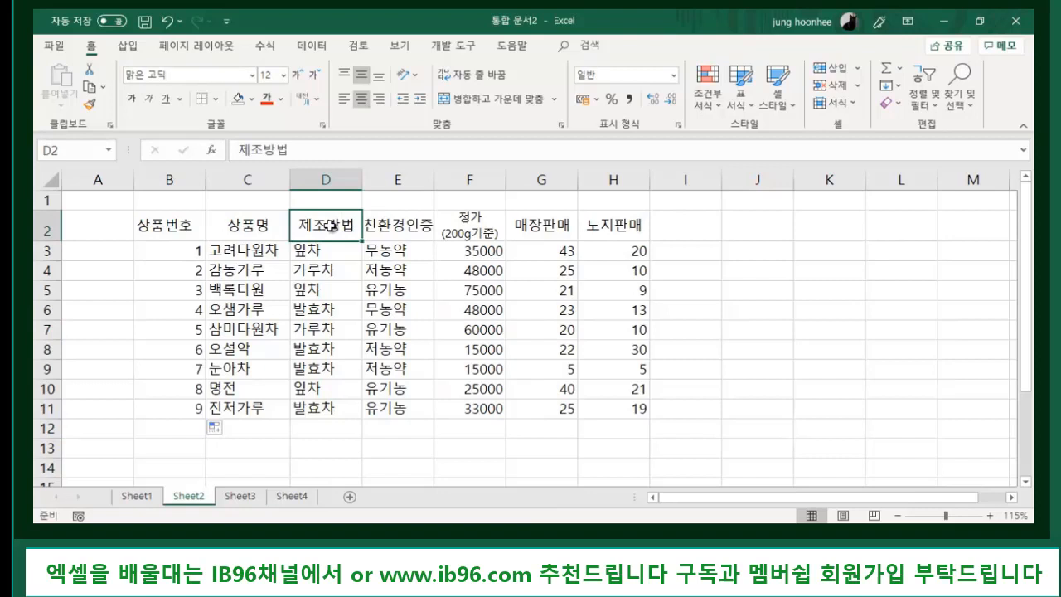
click(414, 229)
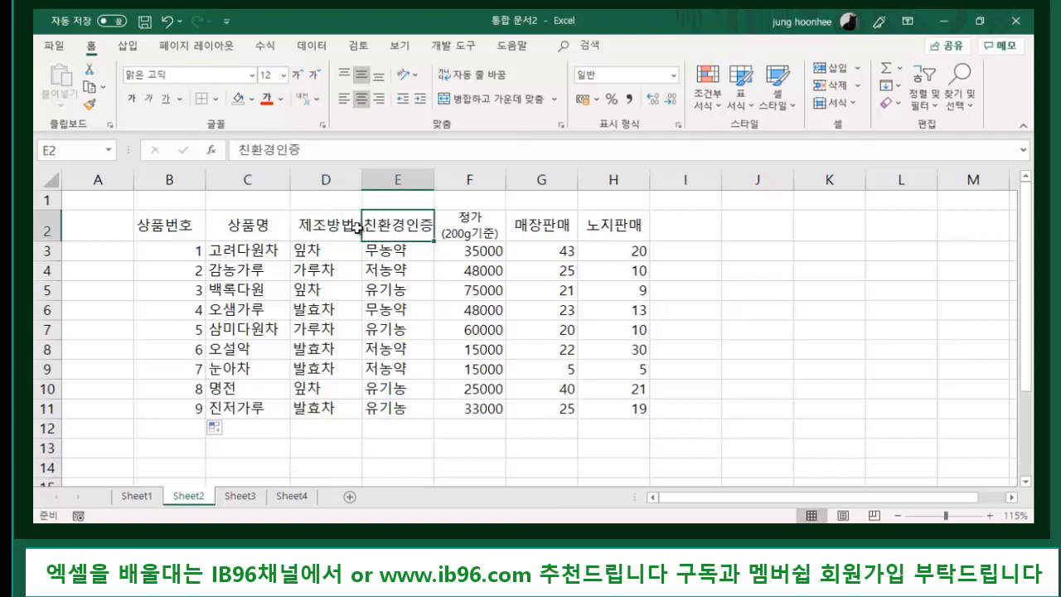
click(334, 230)
click(423, 231)
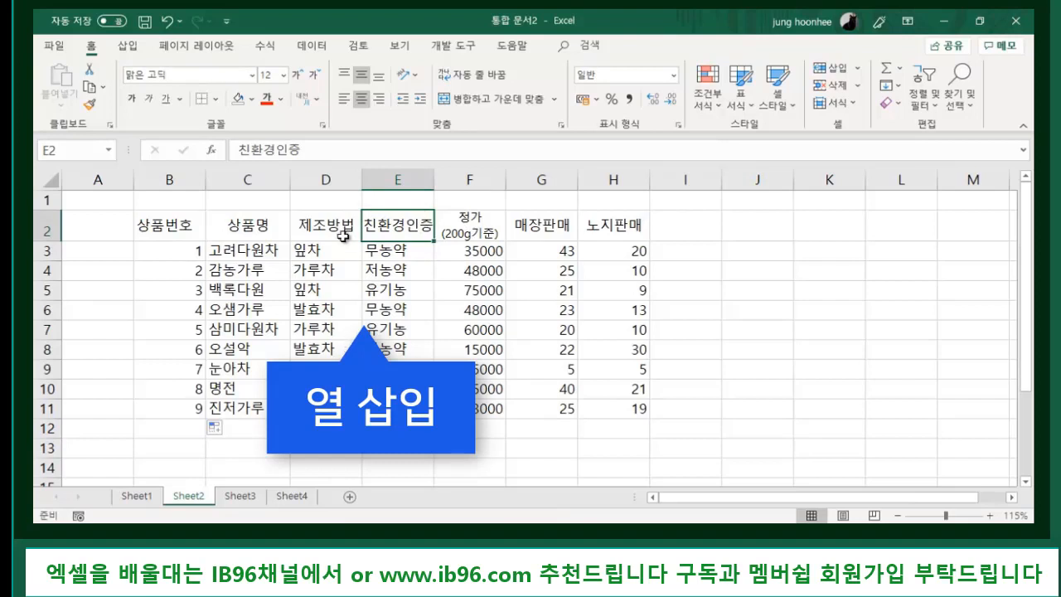
click(320, 225)
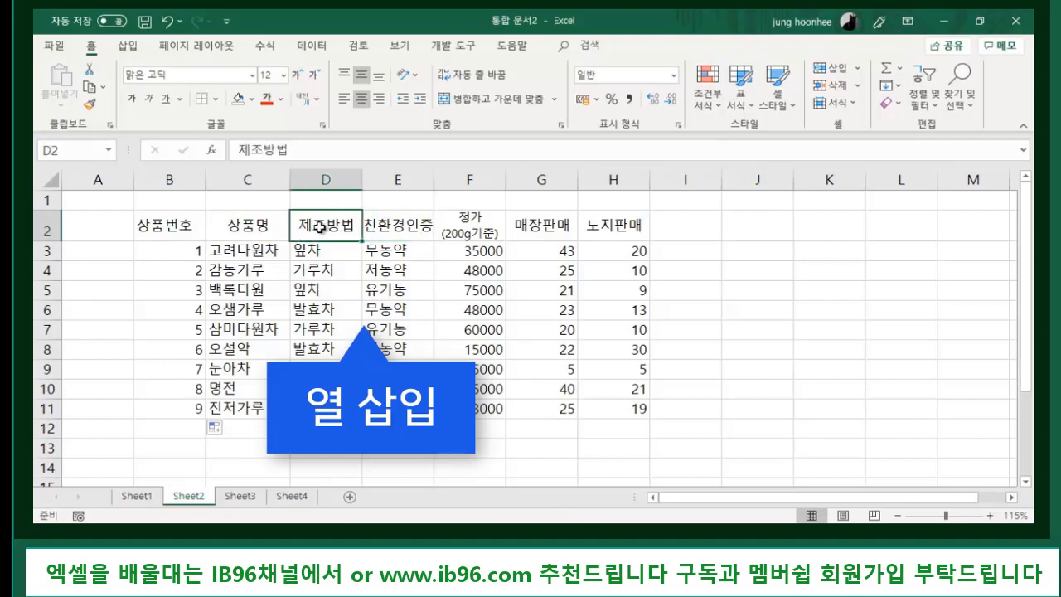
click(409, 224)
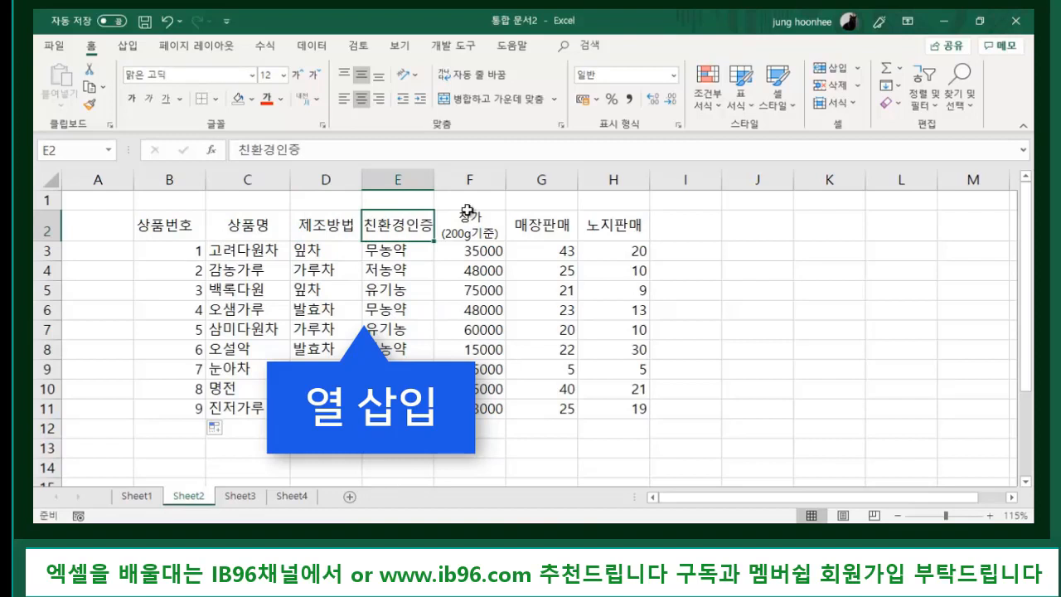
click(398, 179)
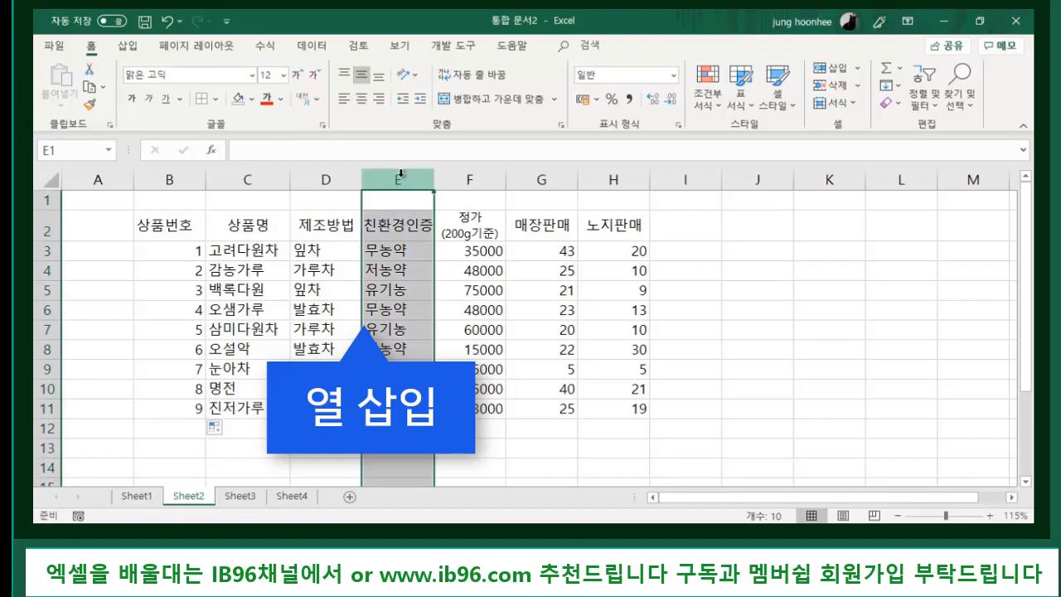
right_click(399, 175)
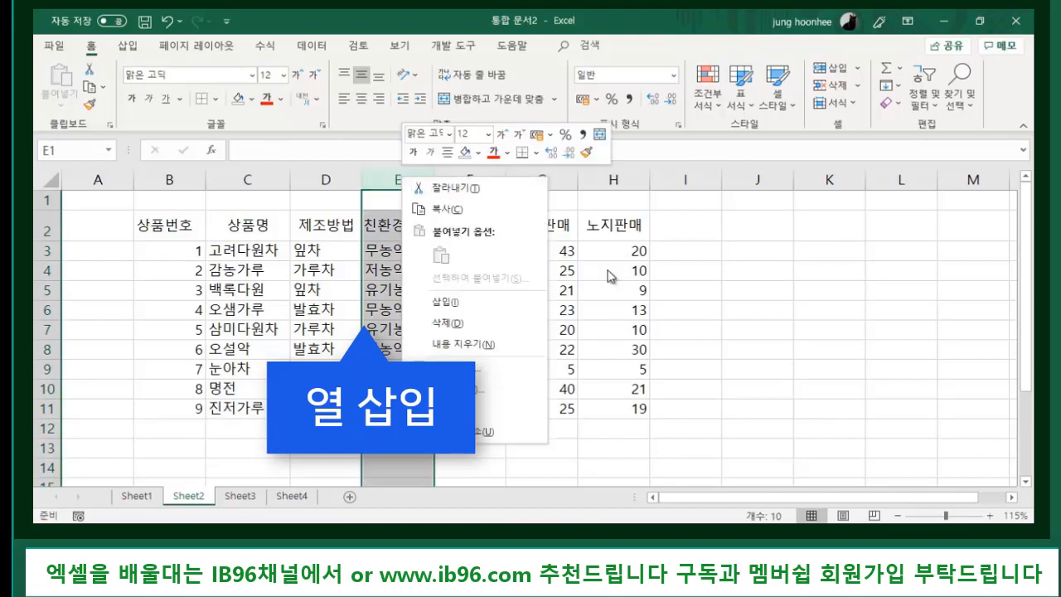
click(474, 304)
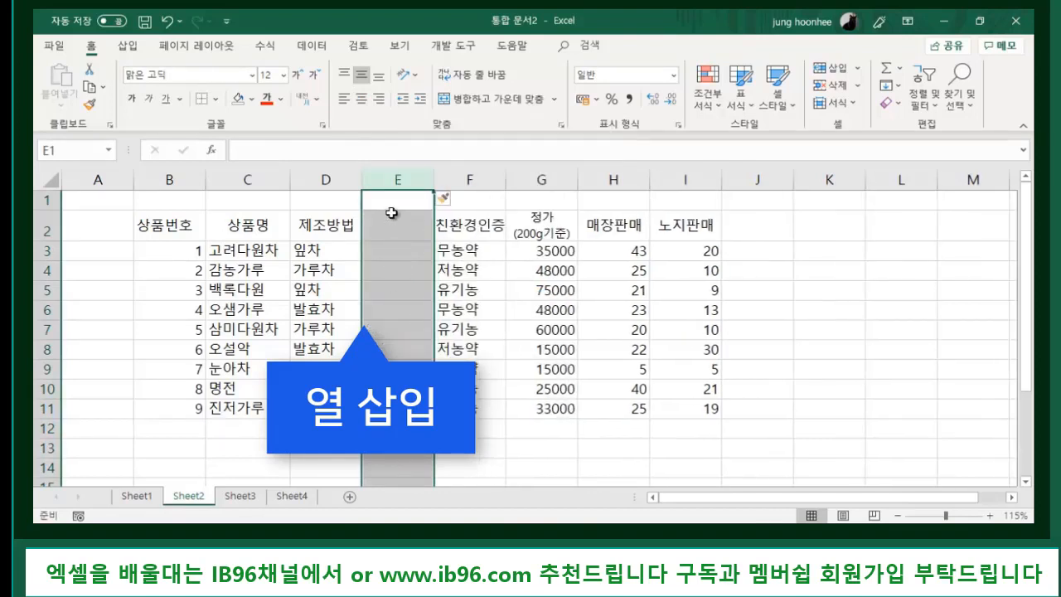
click(394, 221)
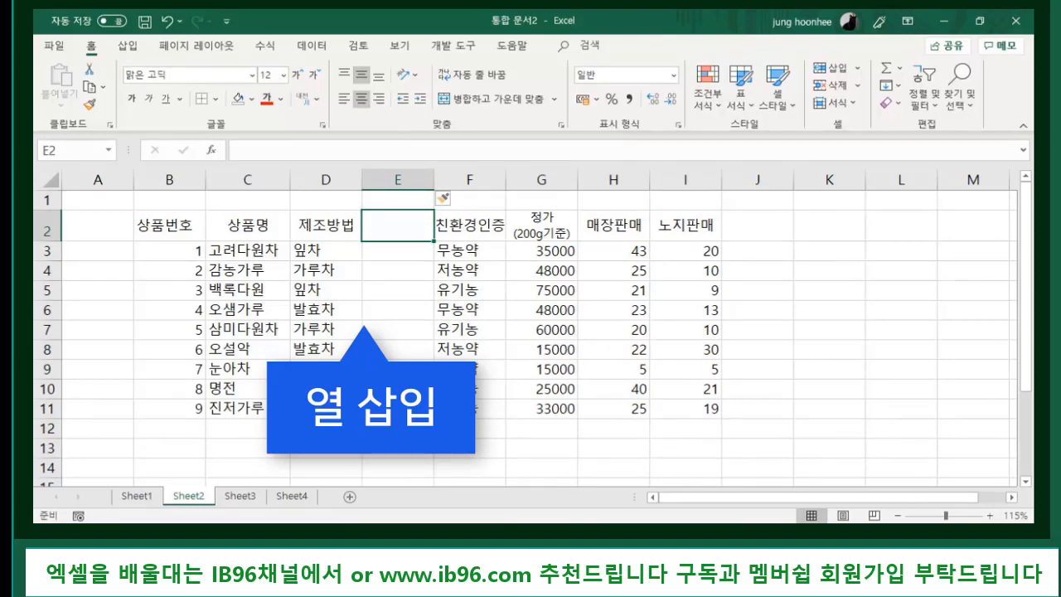
- Enter 재배지 in E2, 하동 in E3 and 구례 in E4
text(재배지)
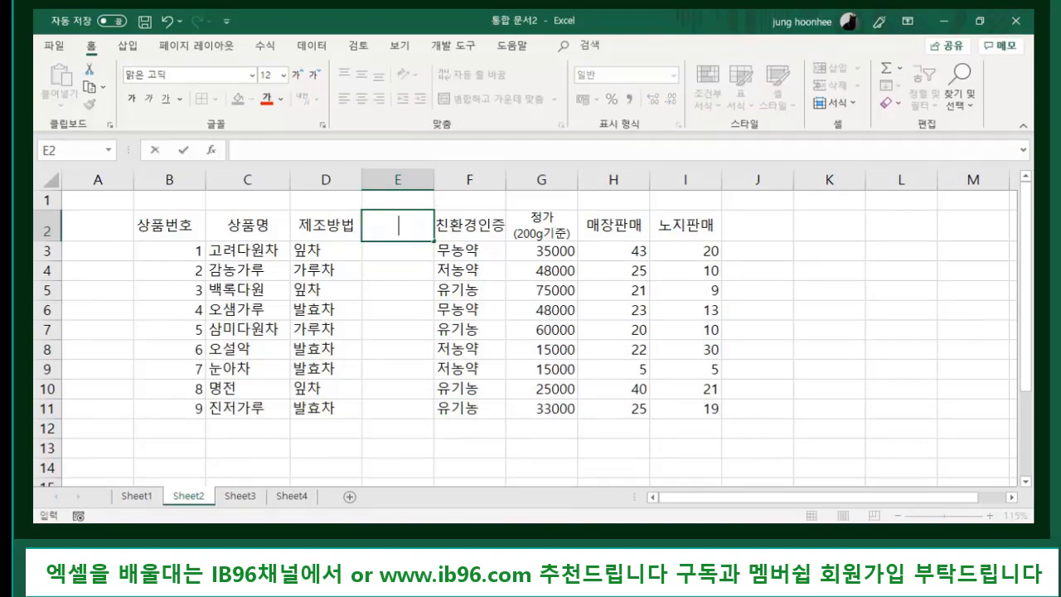
key(Return)
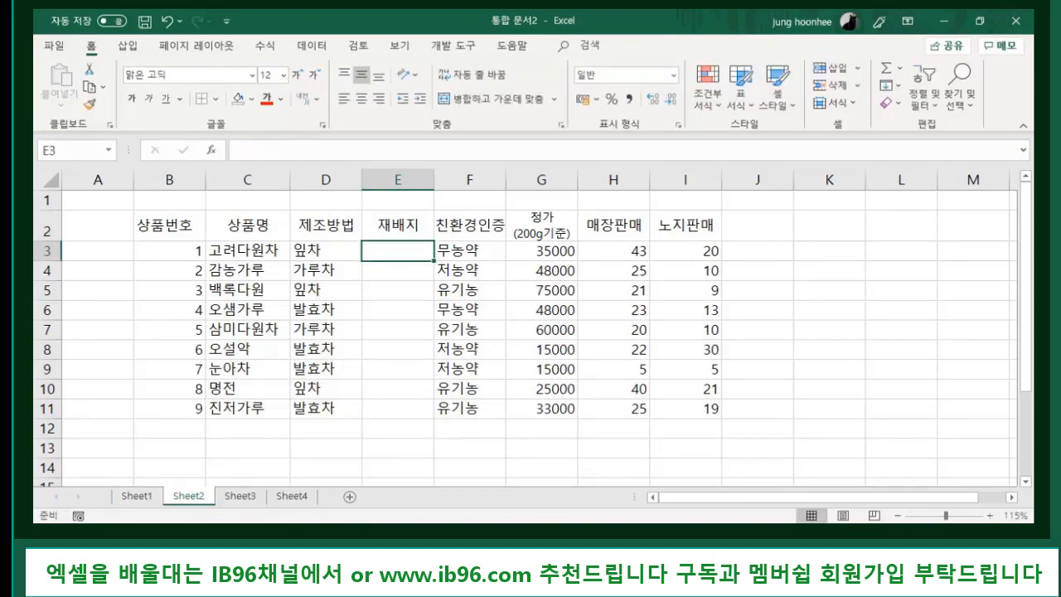
text(하동)
key(Return)
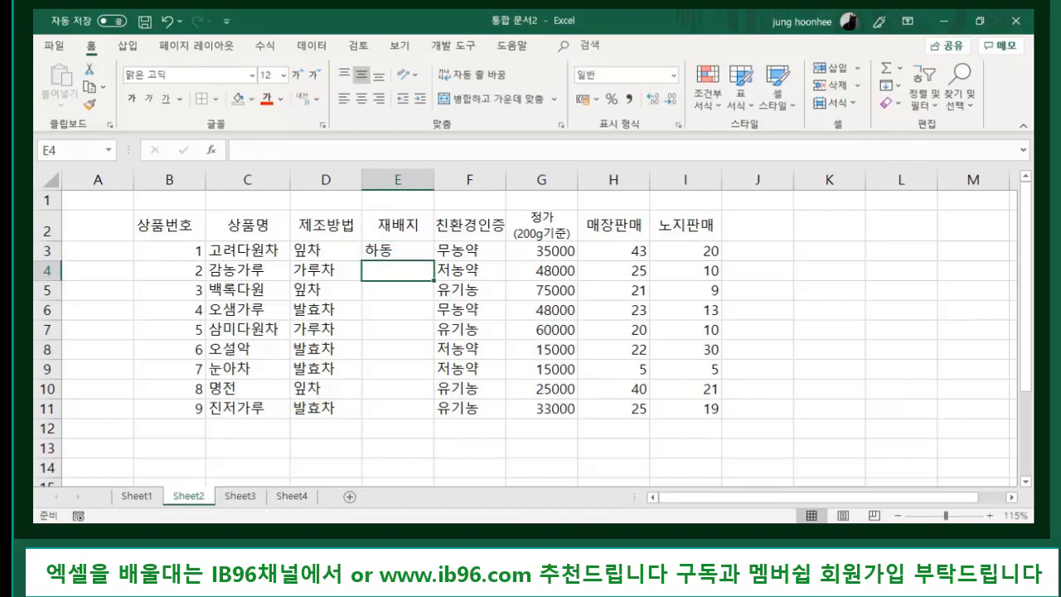
text(구례)
key(Return)
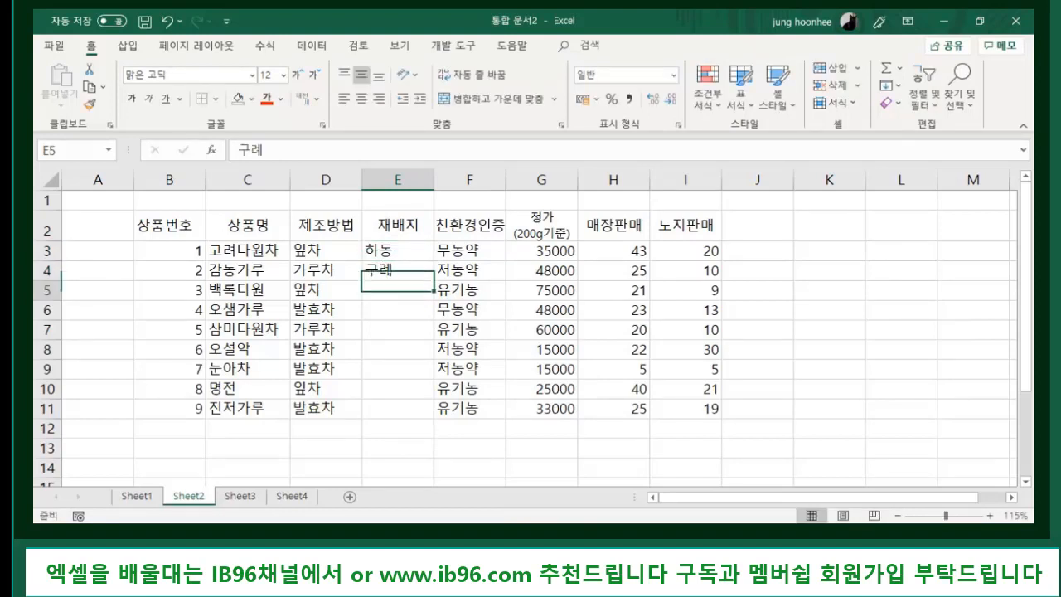
click(495, 404)
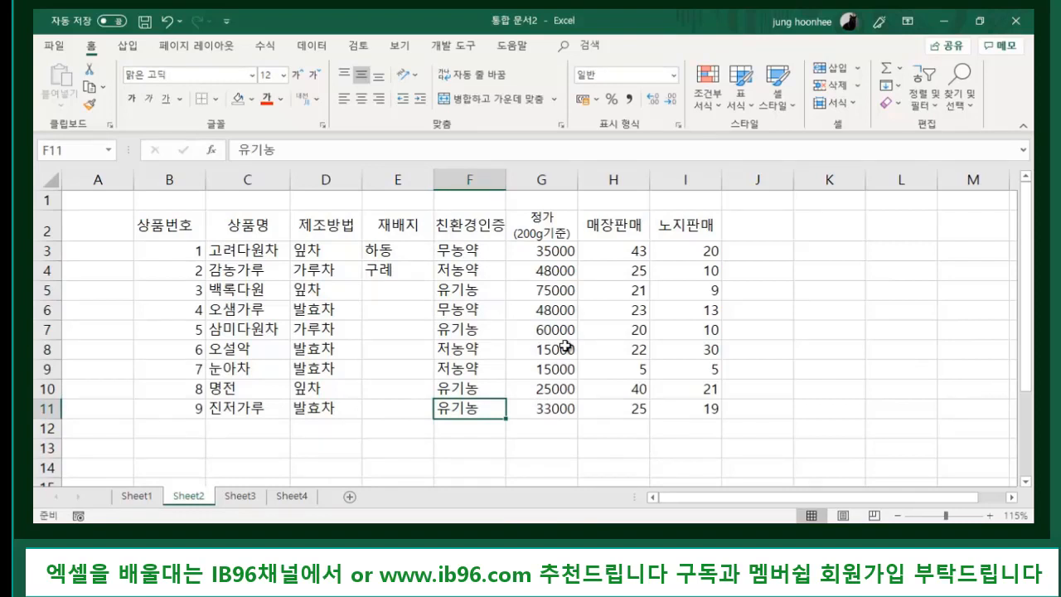
- Delete the 재배지 column E from the product table
click(398, 178)
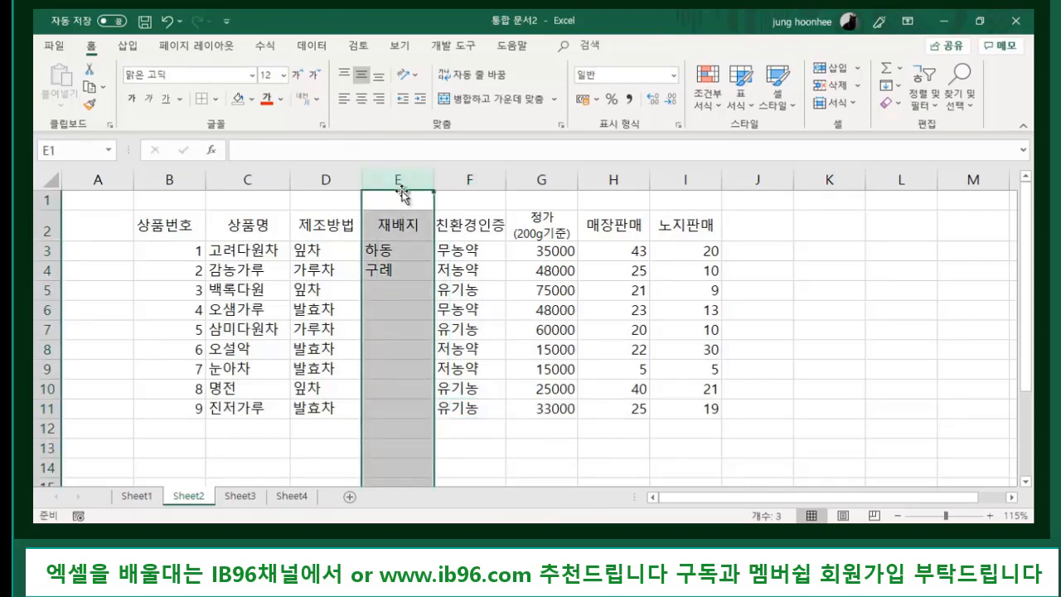
click(827, 306)
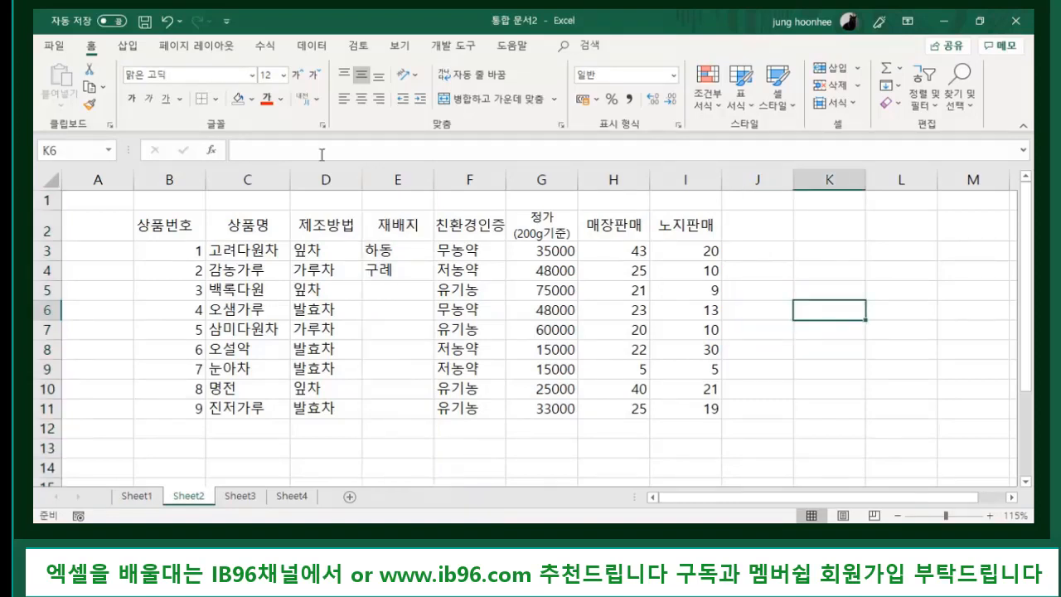
click(399, 178)
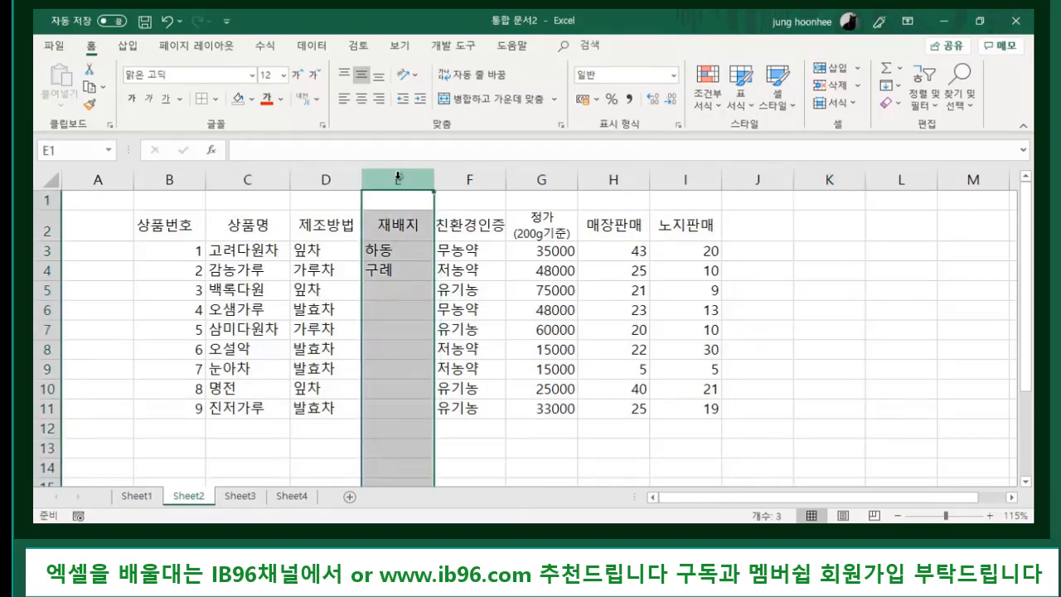
right_click(398, 176)
click(458, 323)
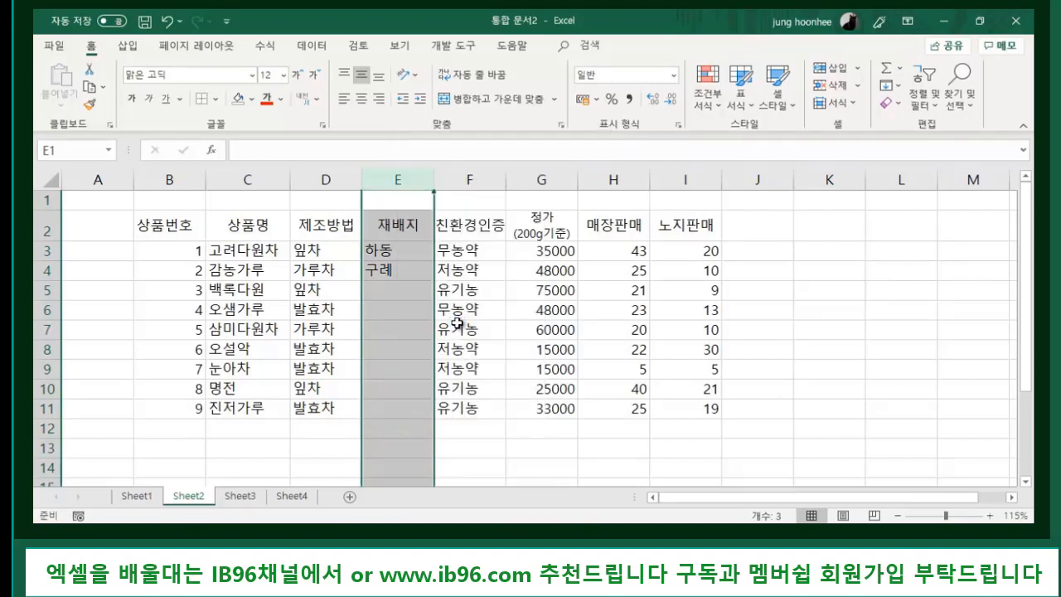
click(767, 351)
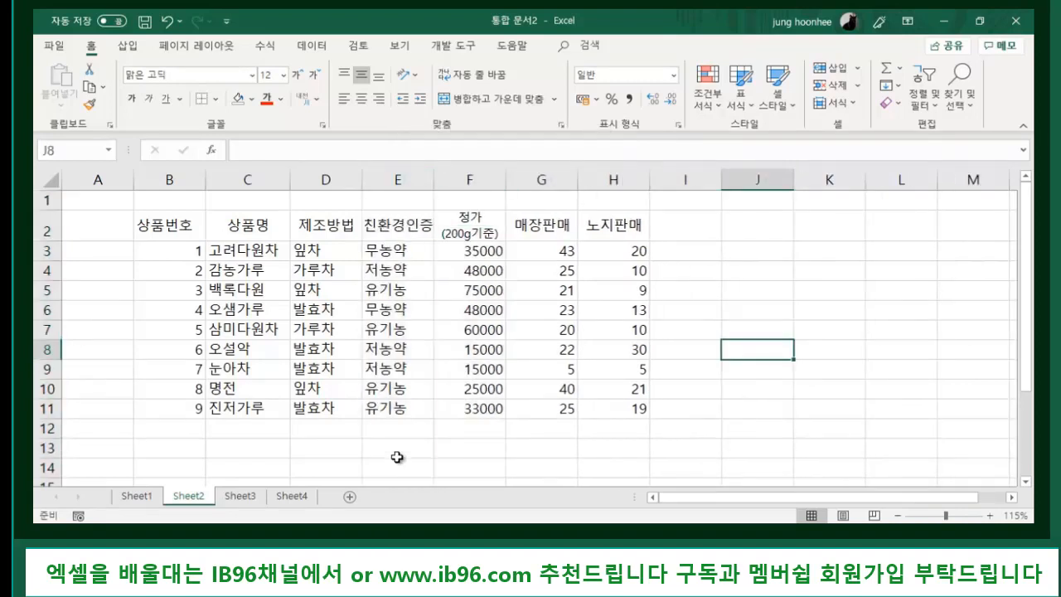
- Delete row 8 holding the 오설악 product
click(46, 349)
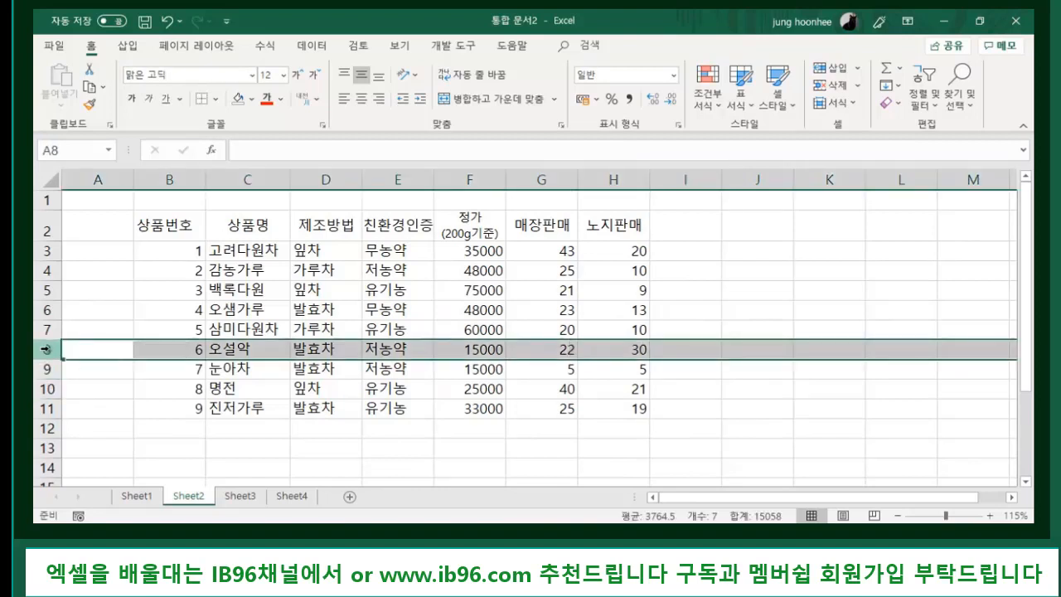
right_click(46, 349)
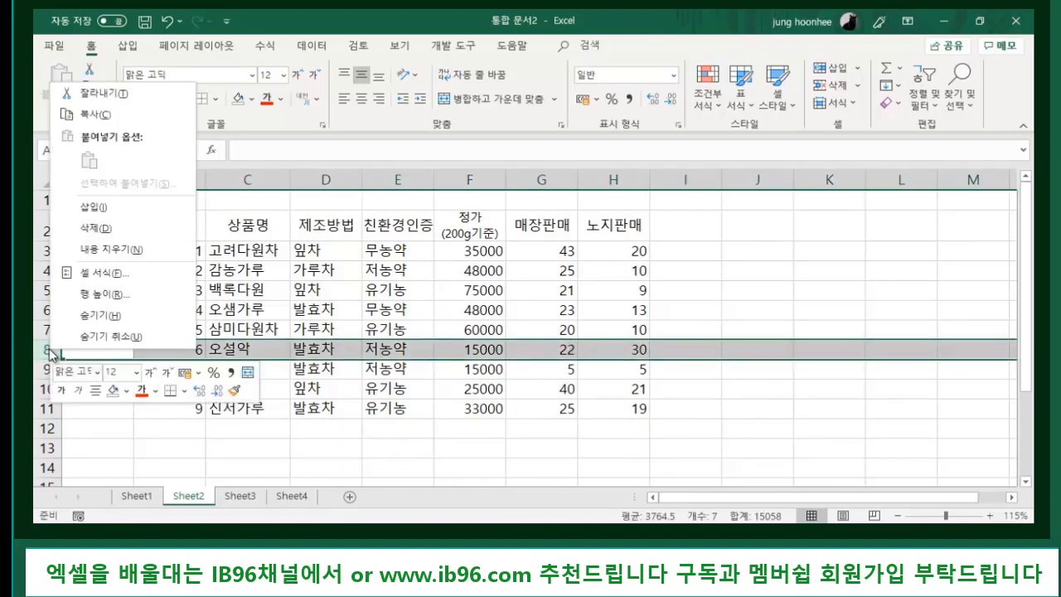
click(105, 231)
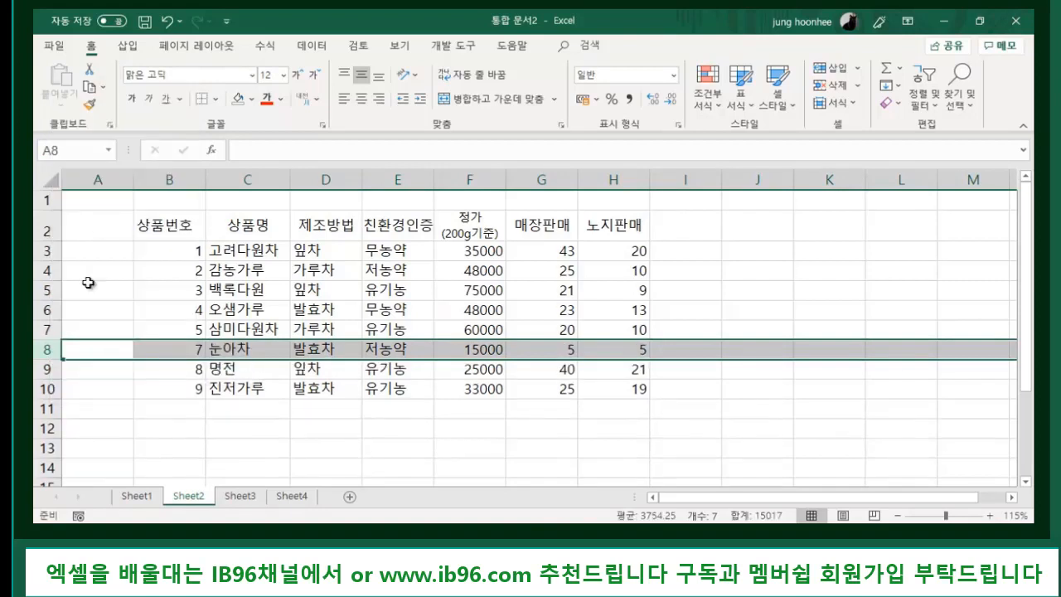
click(256, 432)
- Fill the product numbers down from 5 so the products read 5 through 8
click(193, 329)
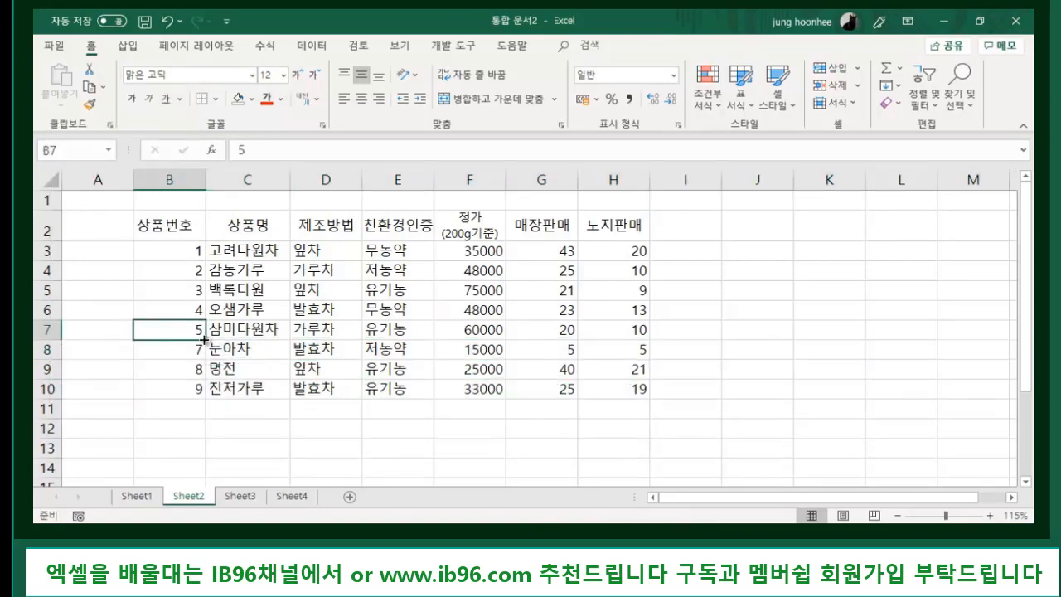
drag(203, 339, 211, 405)
click(423, 447)
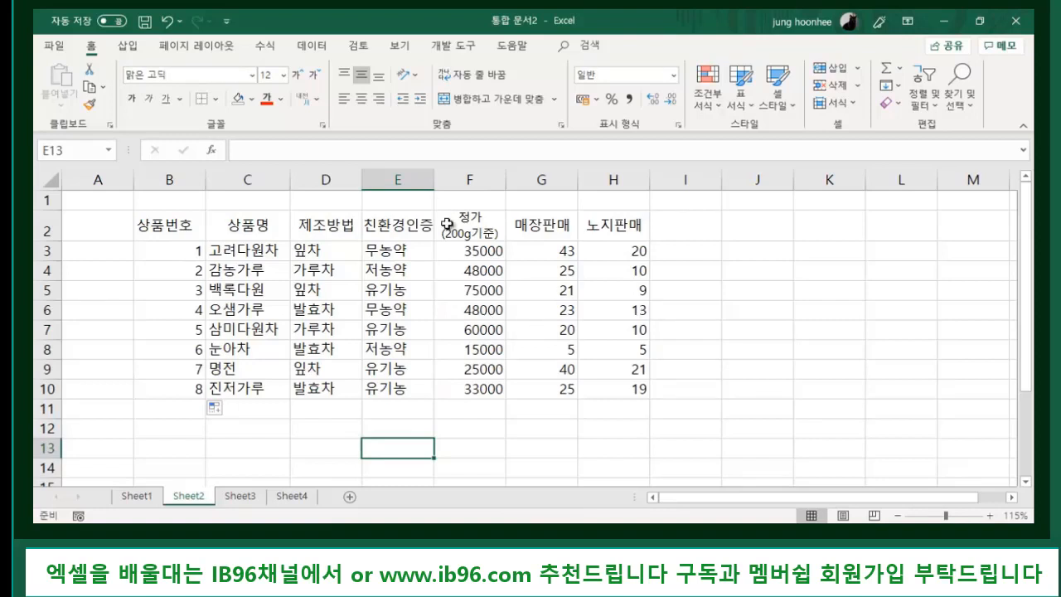
- Check the 친환경인증 header and entries now sitting in column E
click(418, 429)
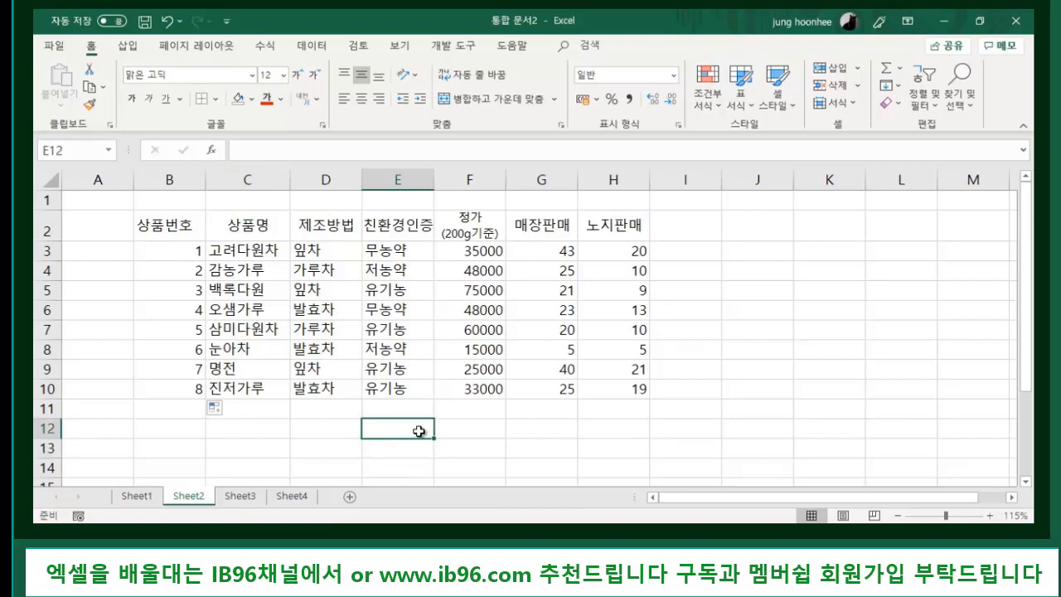
click(396, 177)
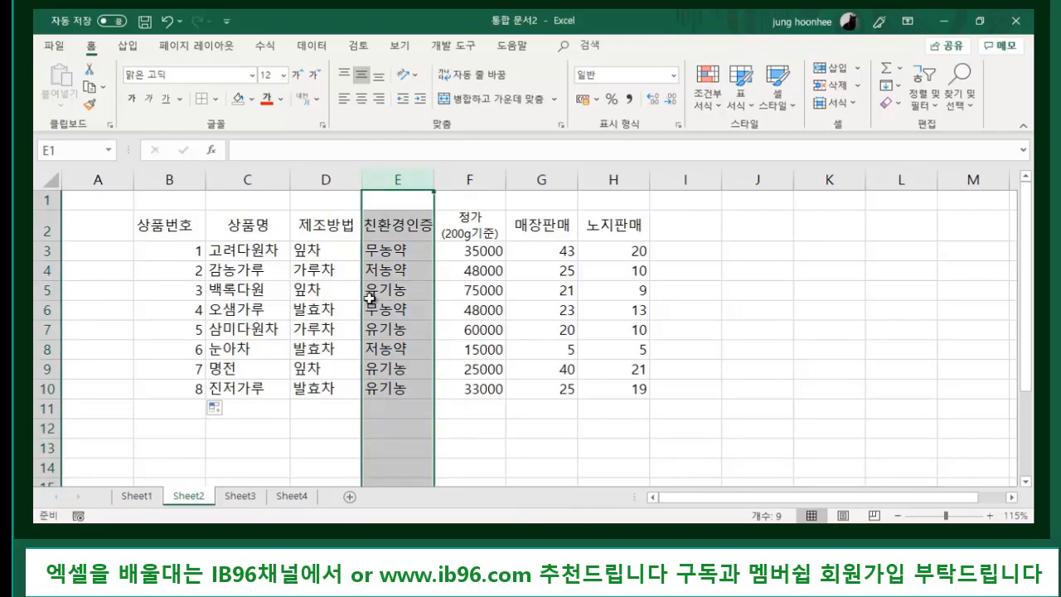
click(414, 391)
click(409, 452)
click(393, 226)
click(389, 386)
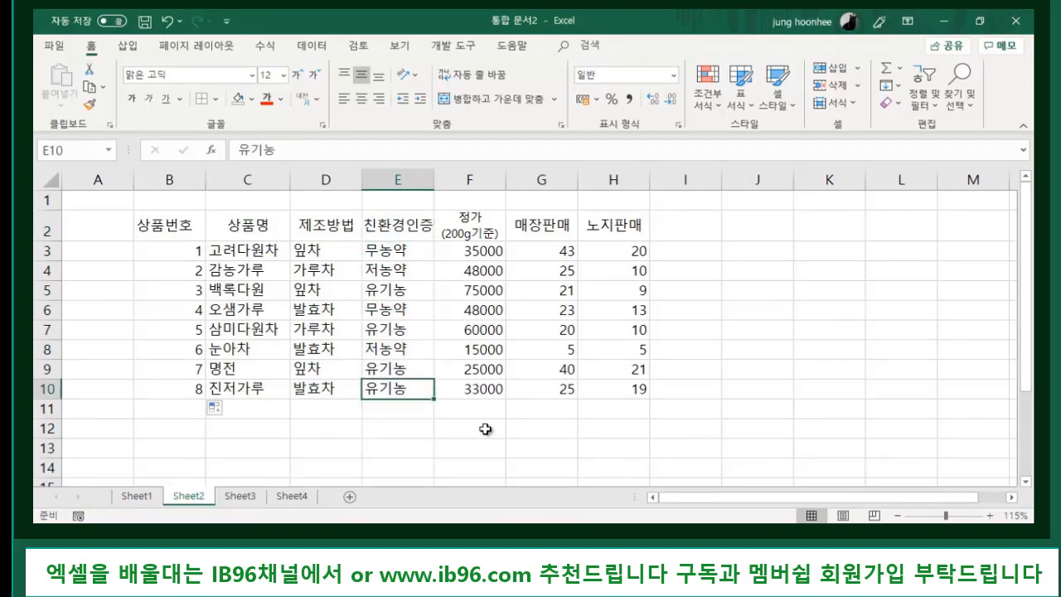
click(497, 428)
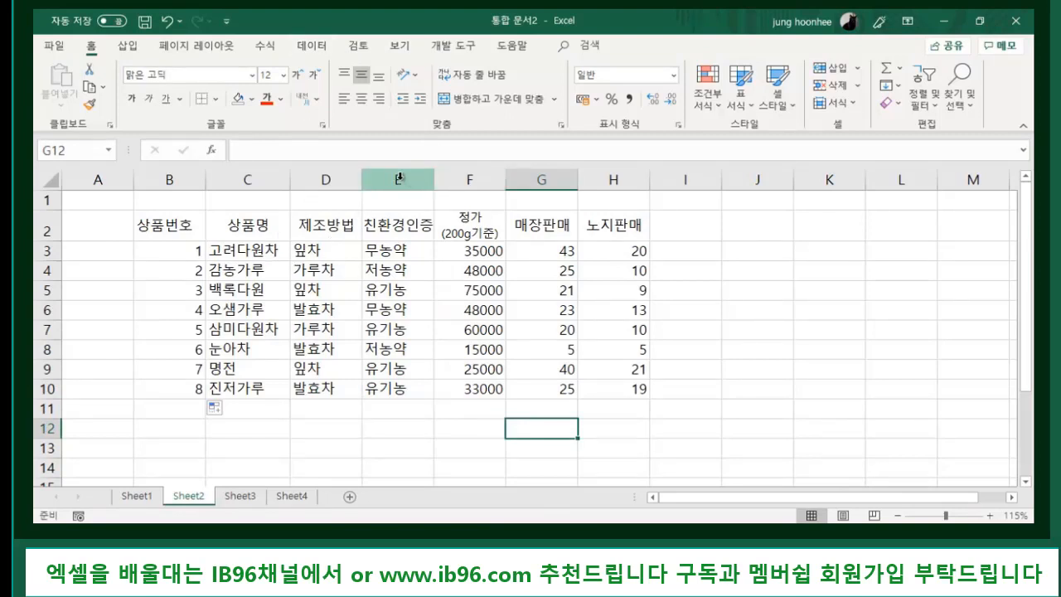
click(797, 330)
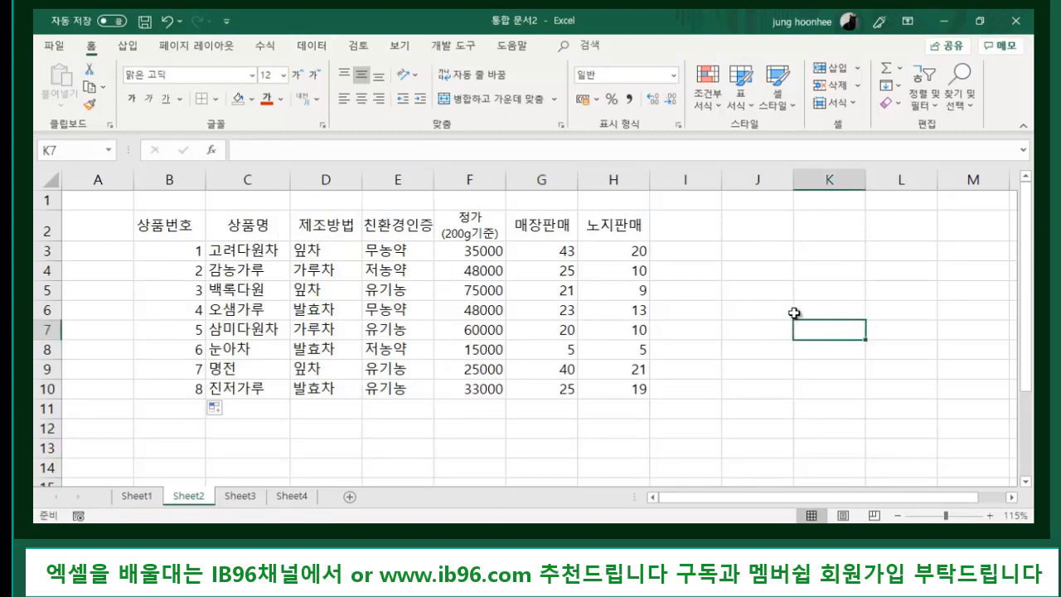
click(390, 178)
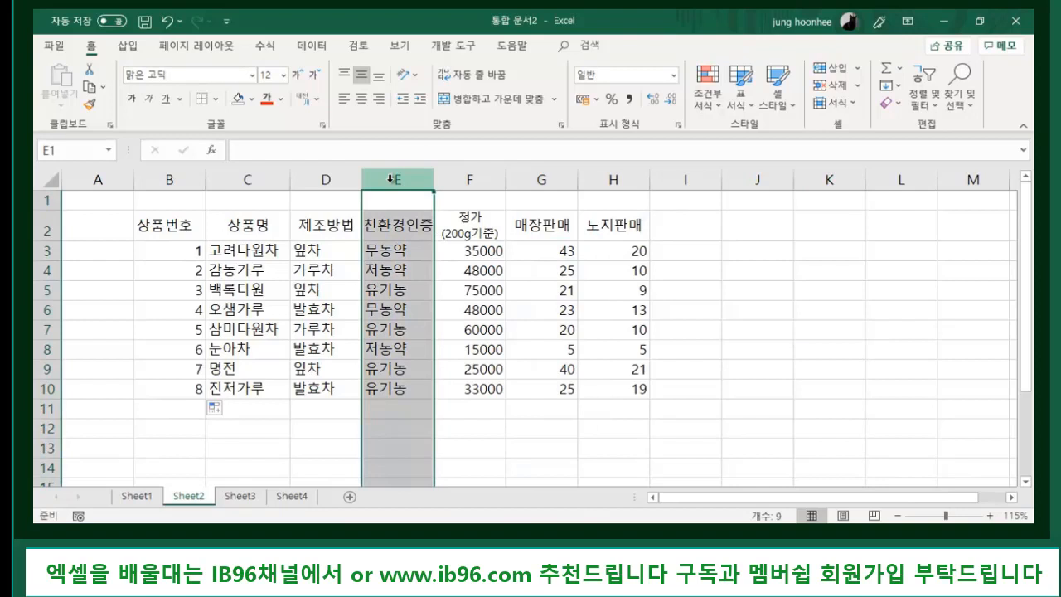
- Hide column E (친환경인증) so 제조방법 sits next to 정가
right_click(391, 179)
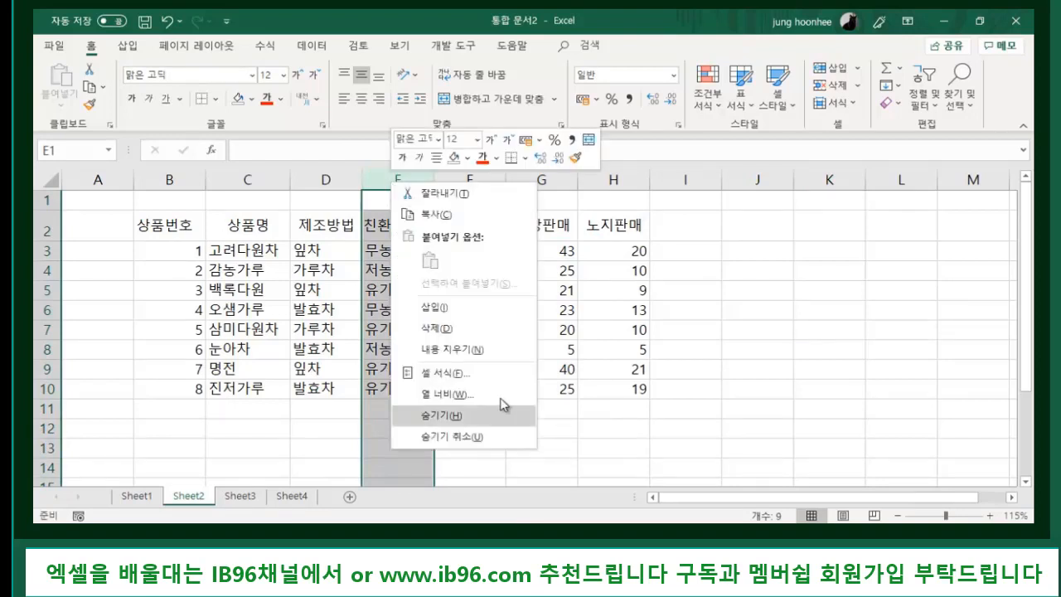
click(457, 416)
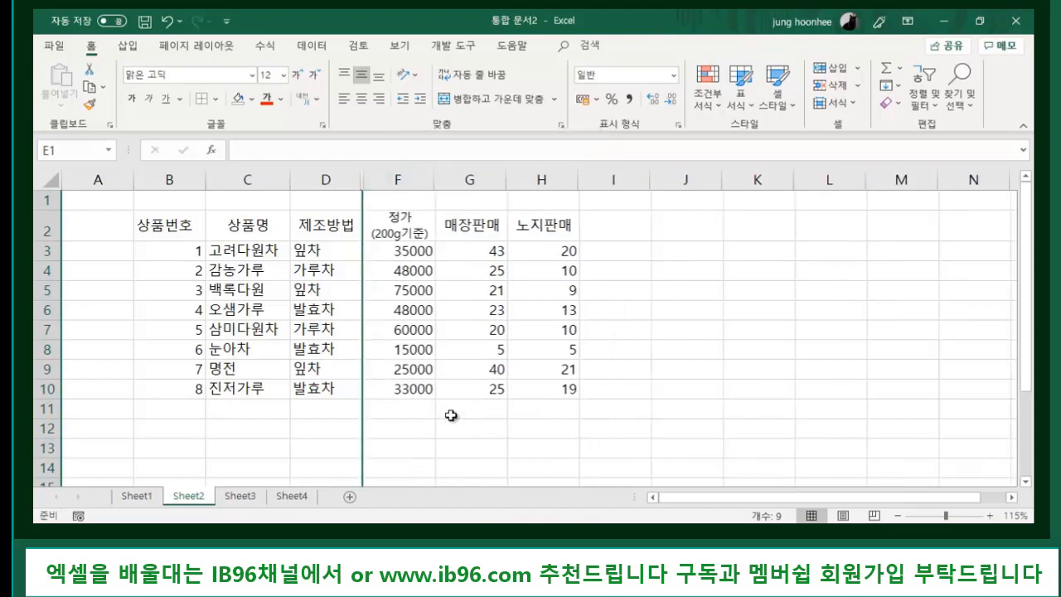
click(527, 428)
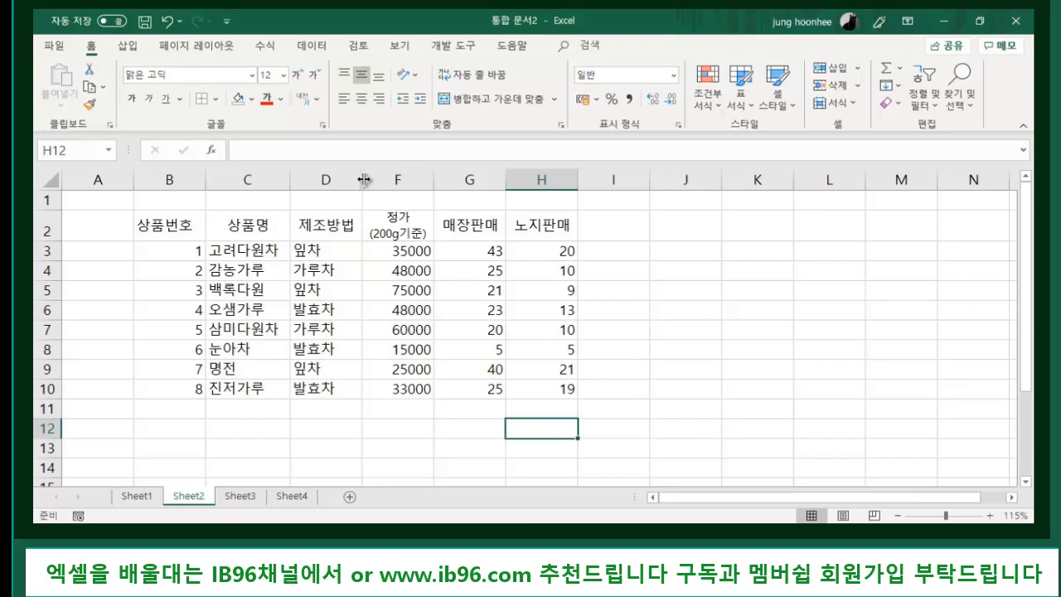
- Widen the hidden column E back into view, then hide 친환경인증 again
drag(364, 179, 436, 186)
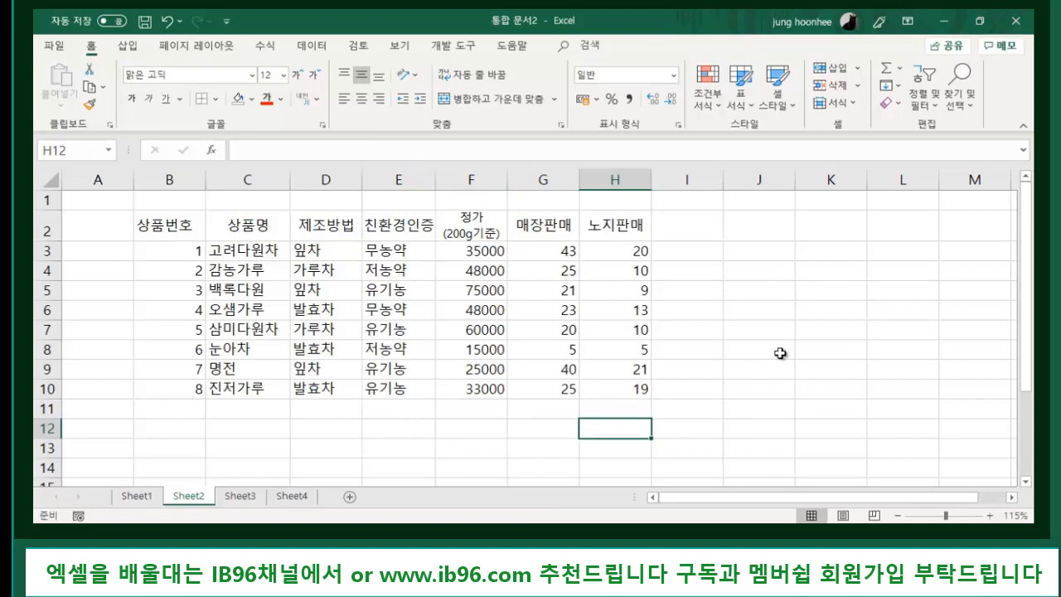
click(401, 178)
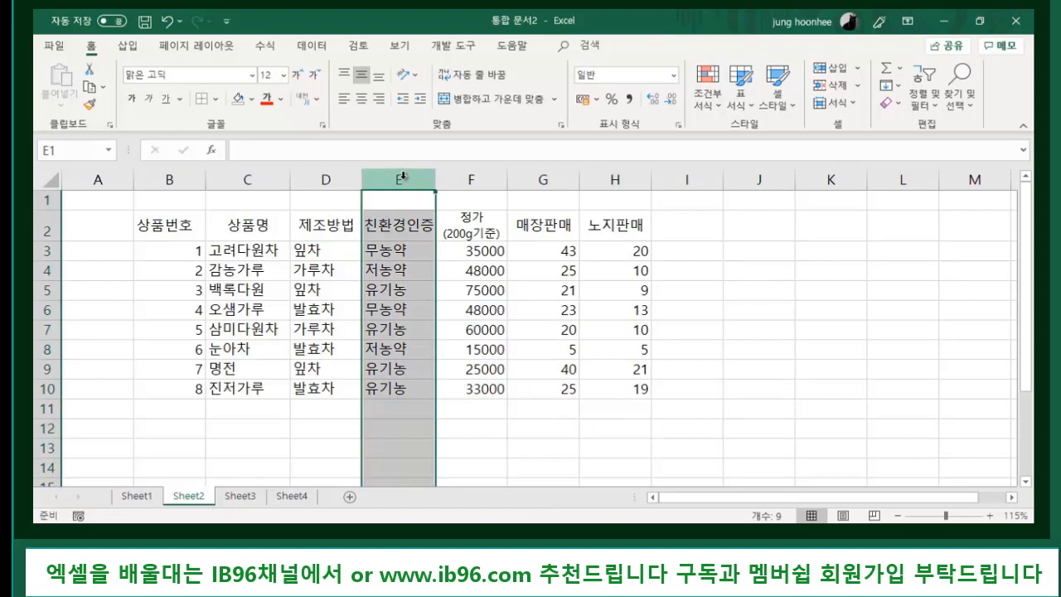
right_click(401, 177)
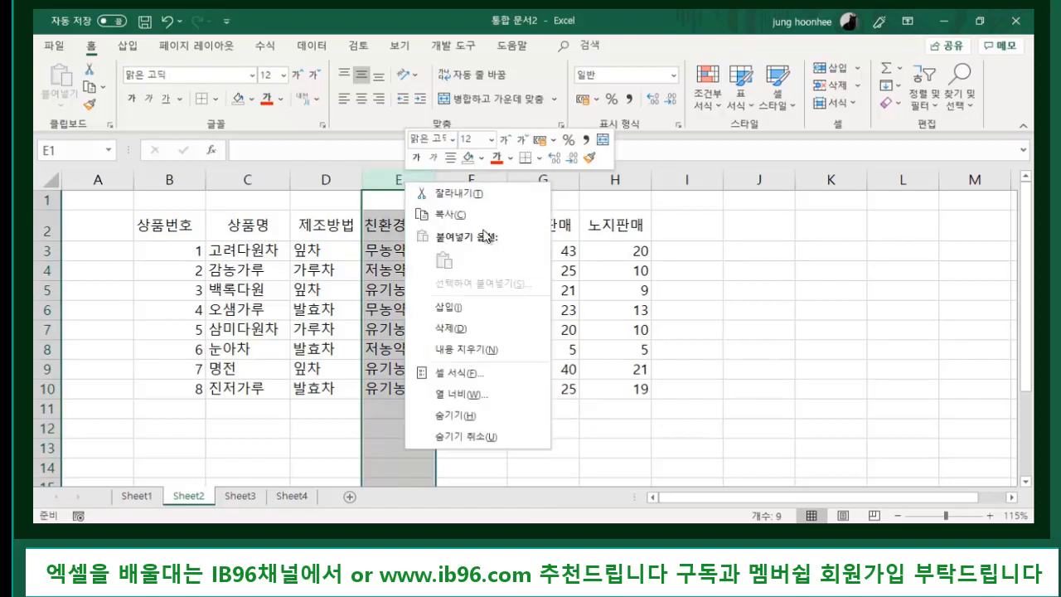
click(473, 413)
click(713, 348)
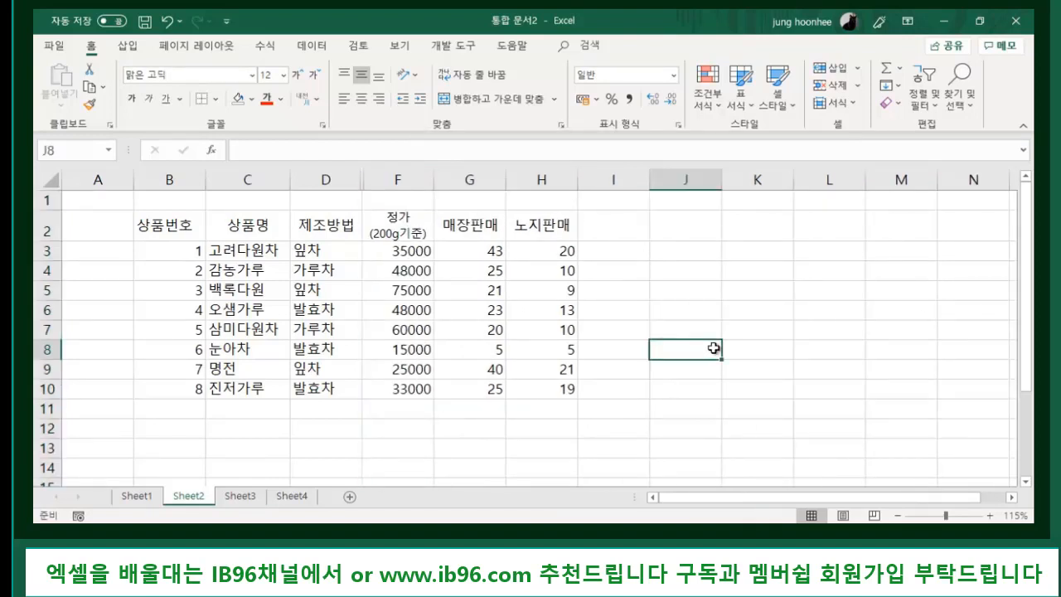
- Select columns D through F and unhide column E to show the 친환경인증 values
click(328, 172)
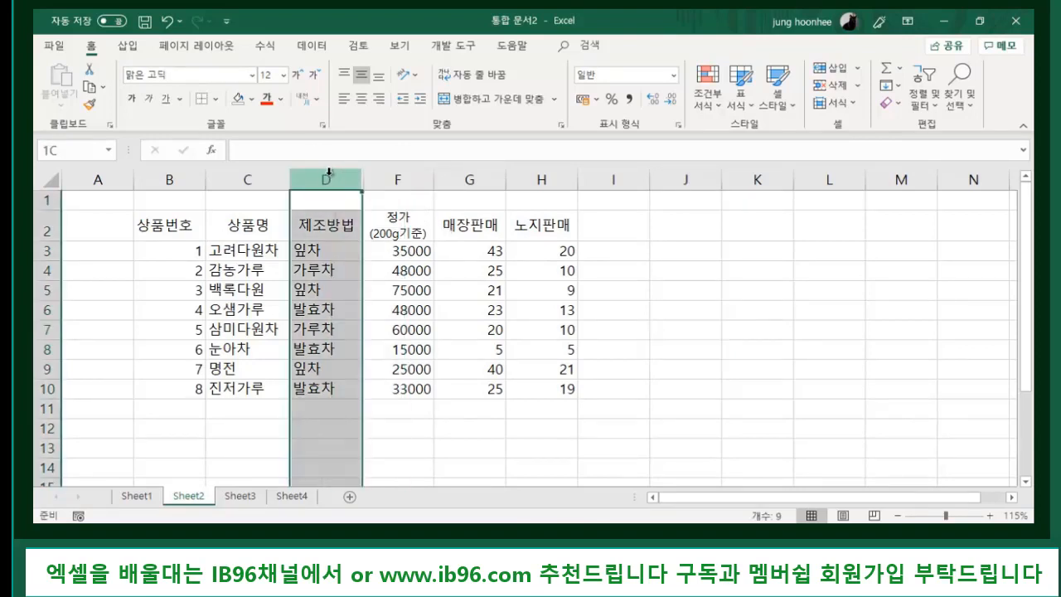
drag(327, 175, 402, 181)
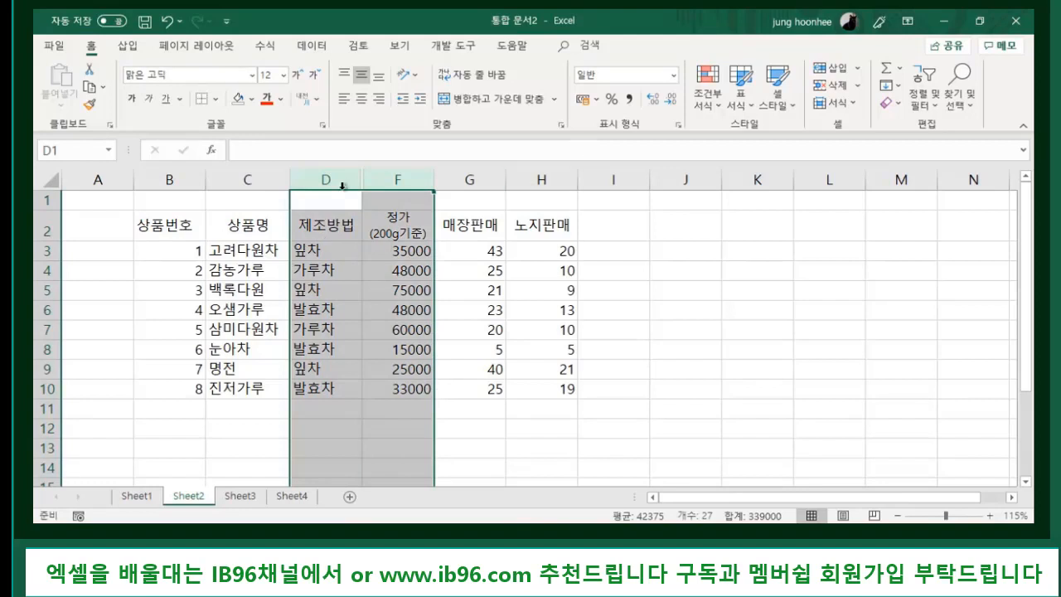
right_click(387, 174)
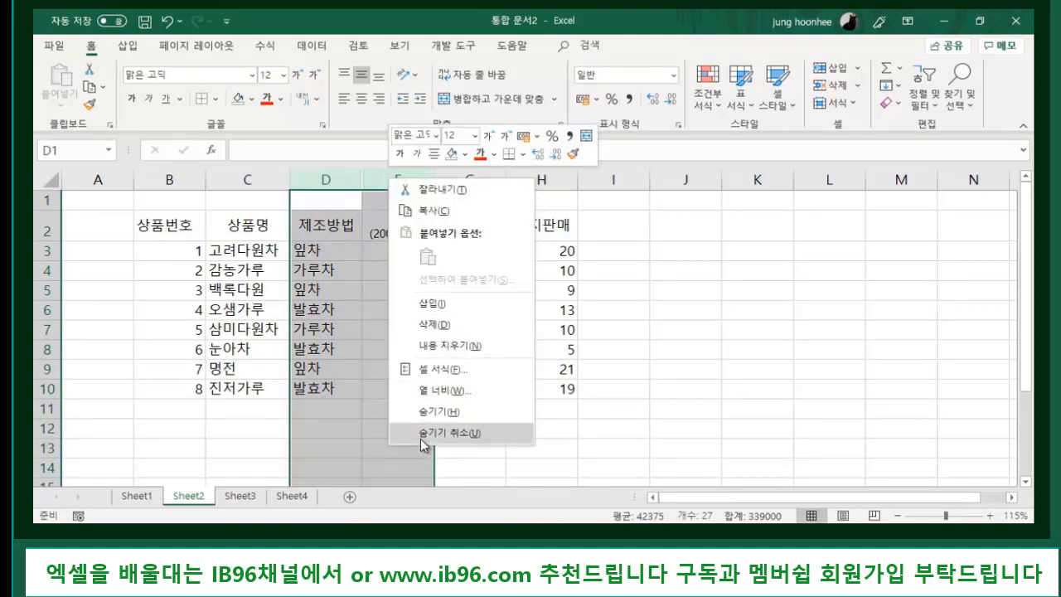
click(444, 432)
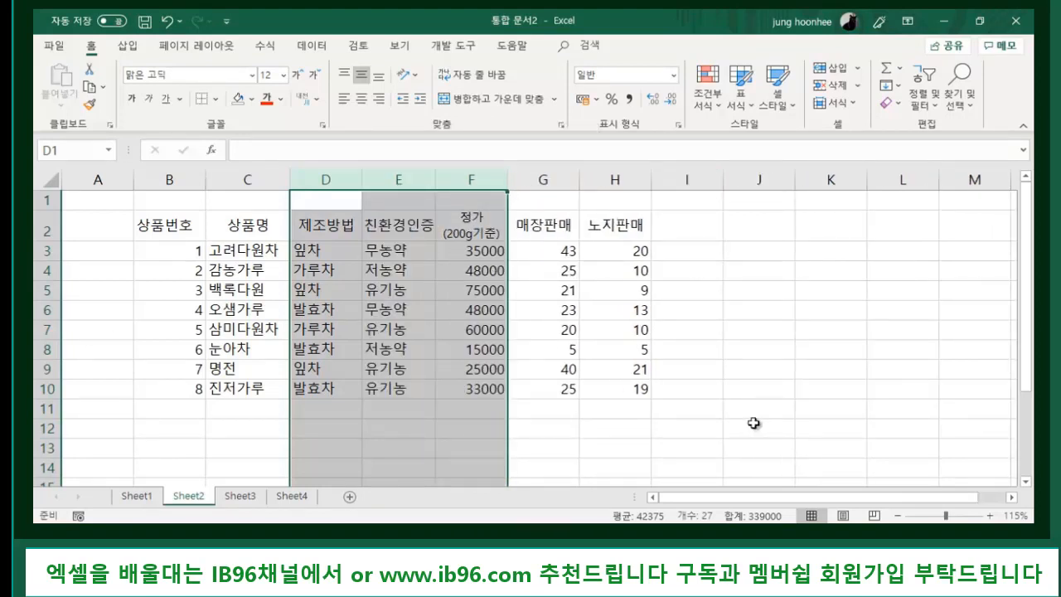
click(733, 350)
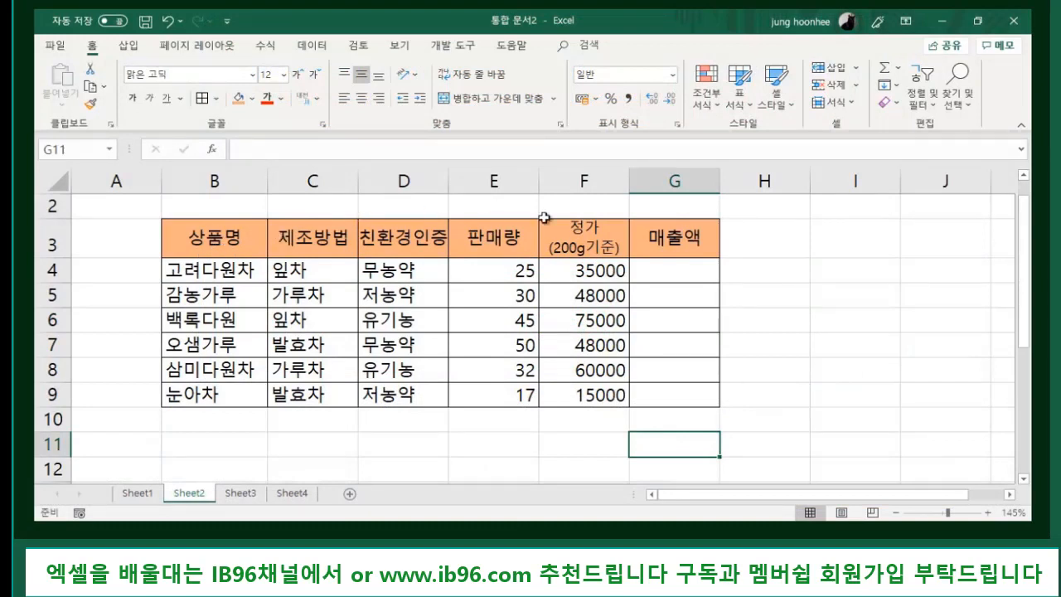
click(399, 427)
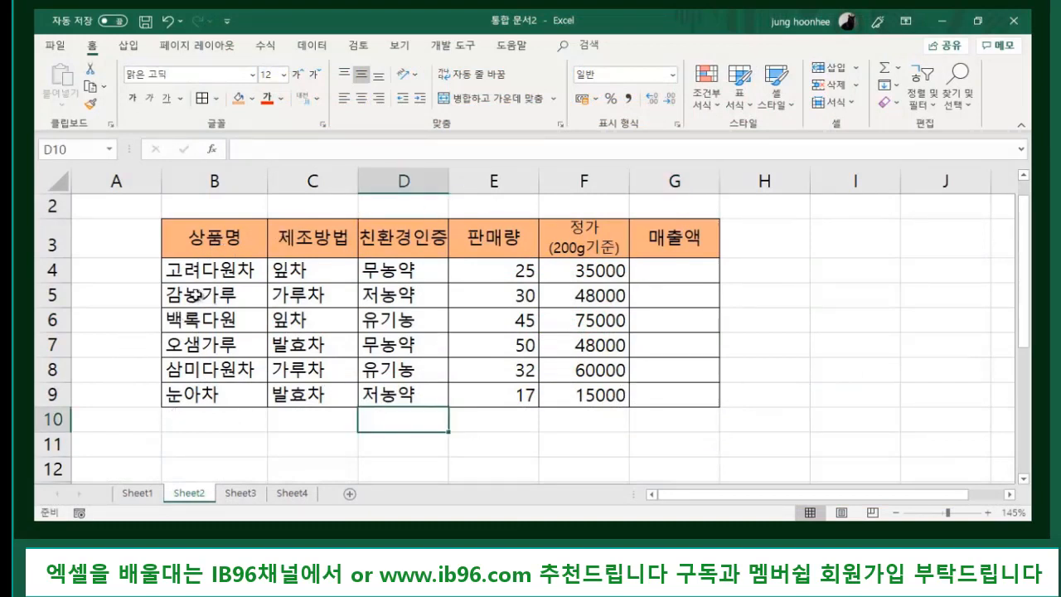
click(207, 238)
click(297, 238)
click(401, 240)
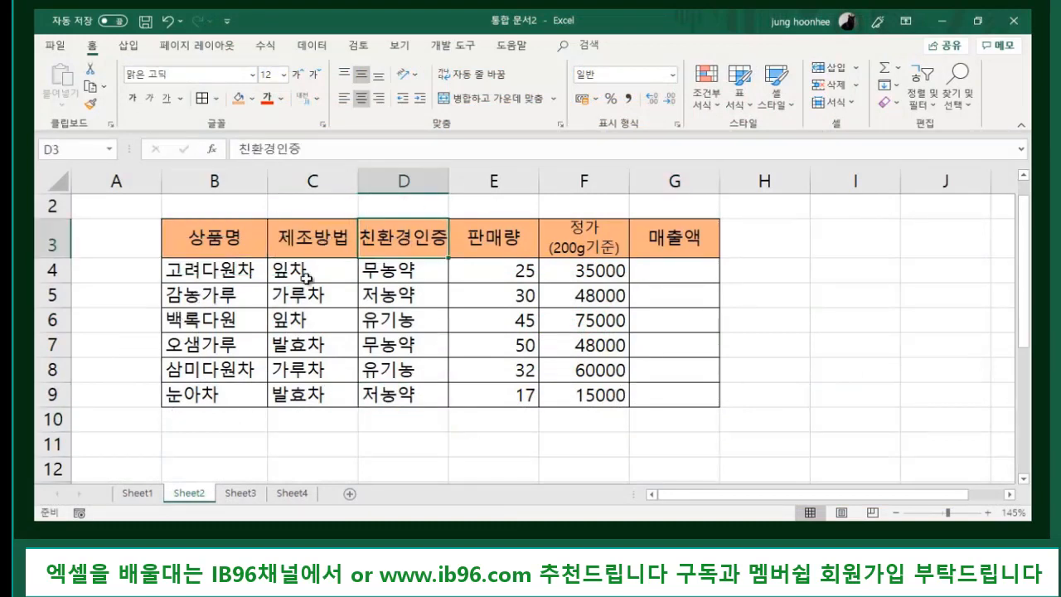
click(203, 273)
click(315, 274)
click(214, 295)
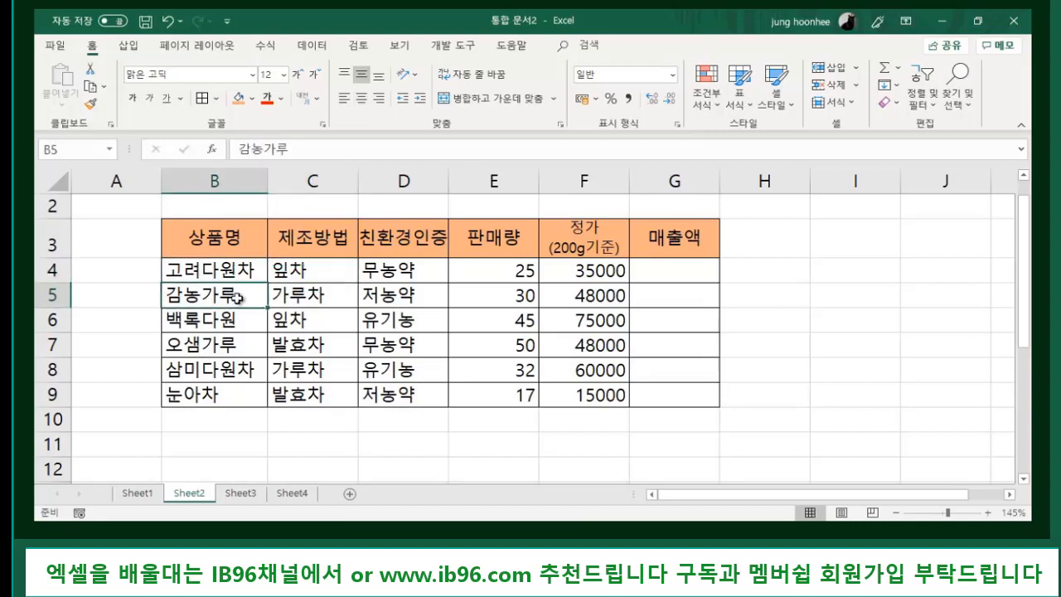
click(310, 300)
click(219, 324)
click(278, 321)
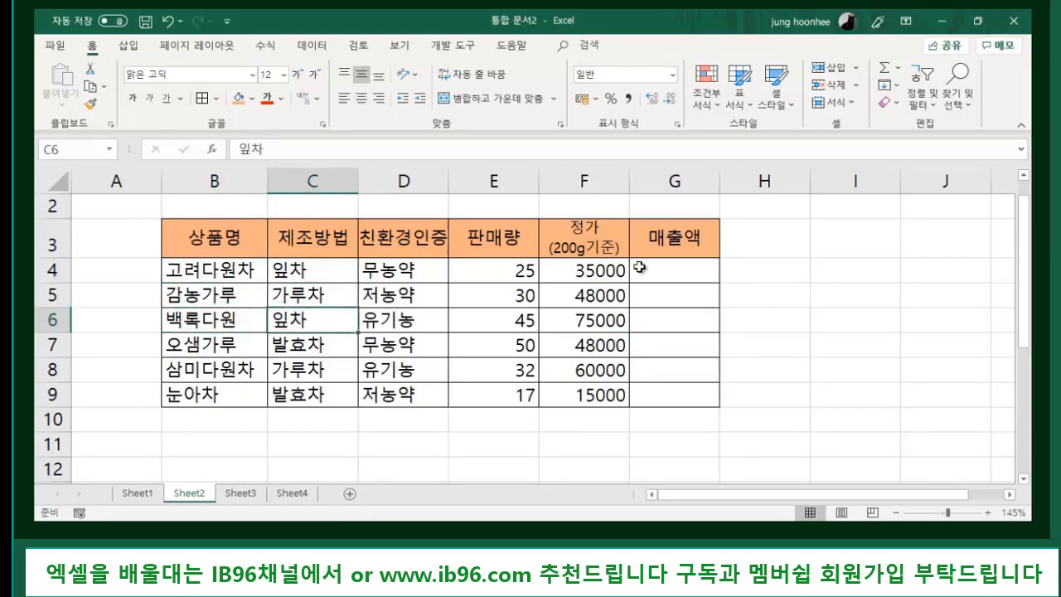
click(600, 273)
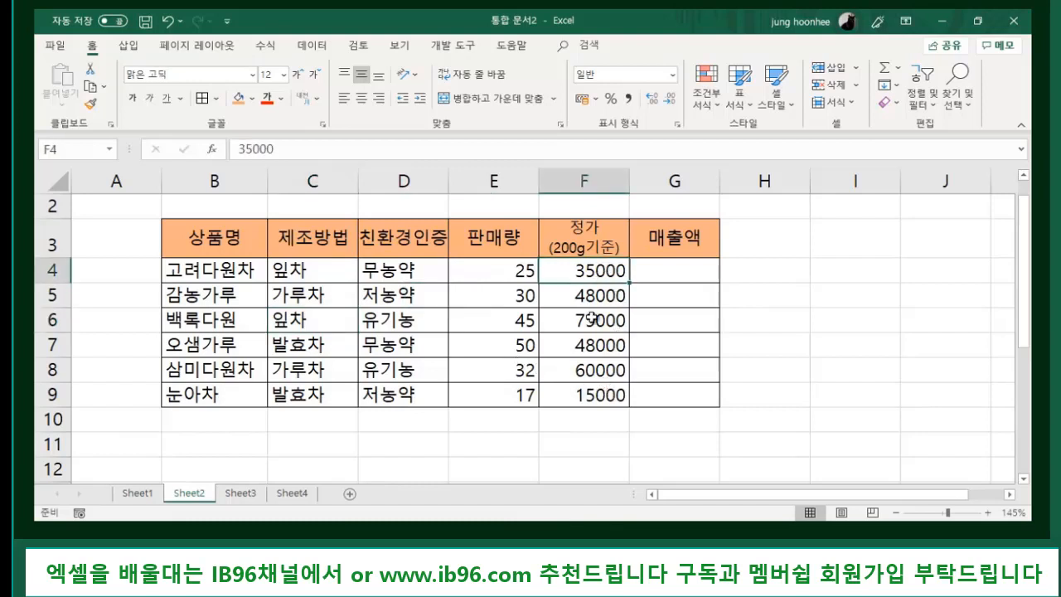
click(595, 319)
click(580, 395)
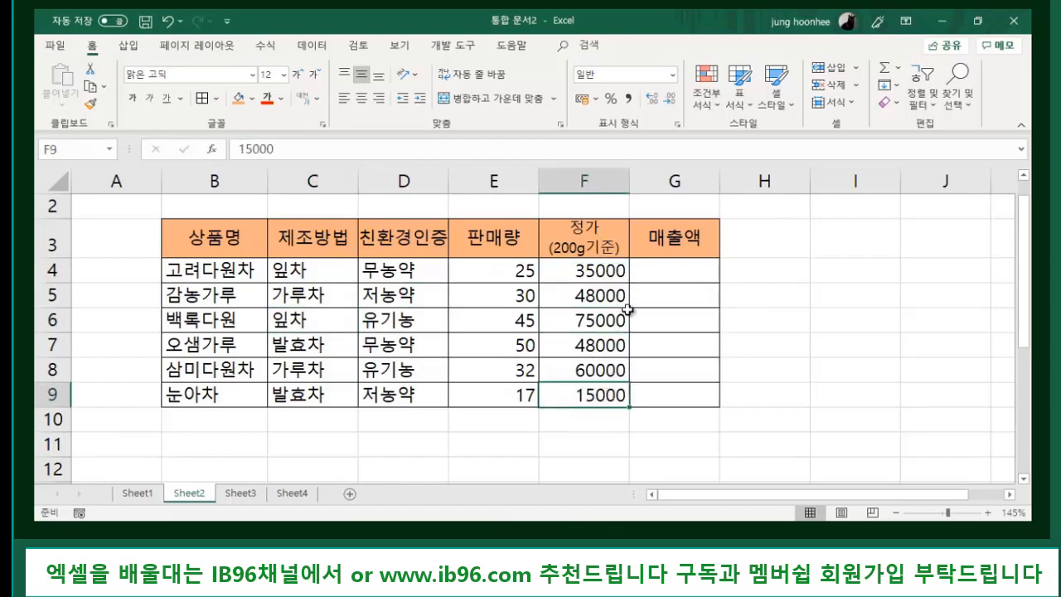
click(679, 271)
click(668, 297)
click(664, 321)
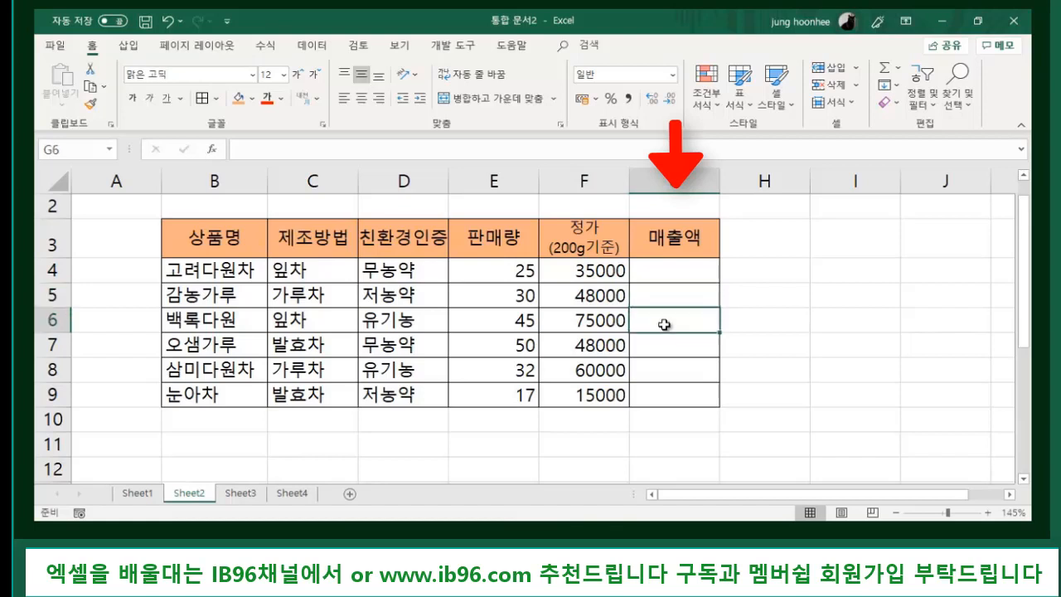
click(658, 344)
click(661, 374)
click(663, 399)
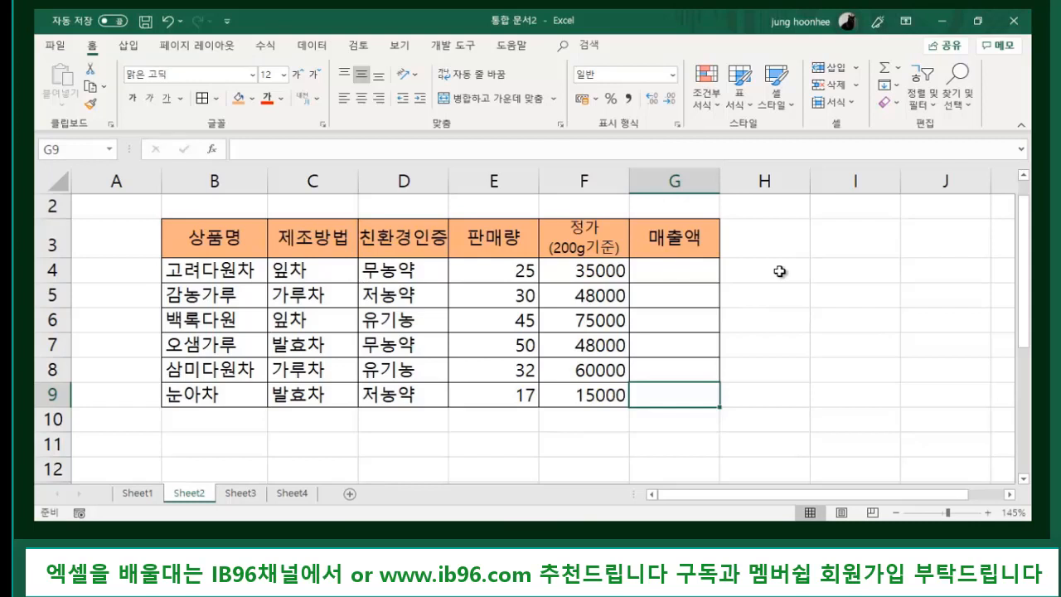
click(683, 276)
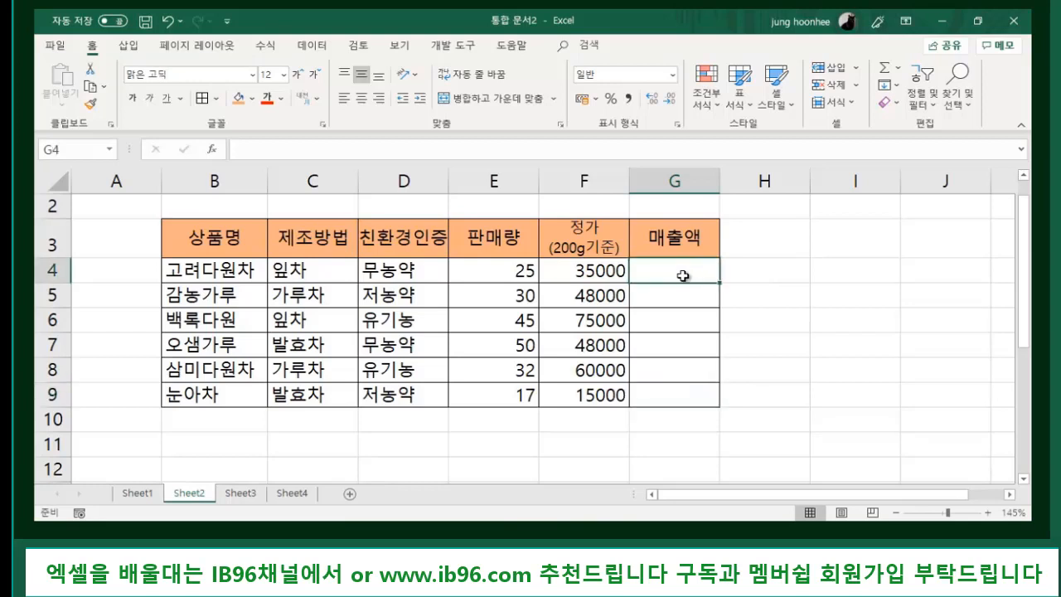
click(520, 273)
click(596, 274)
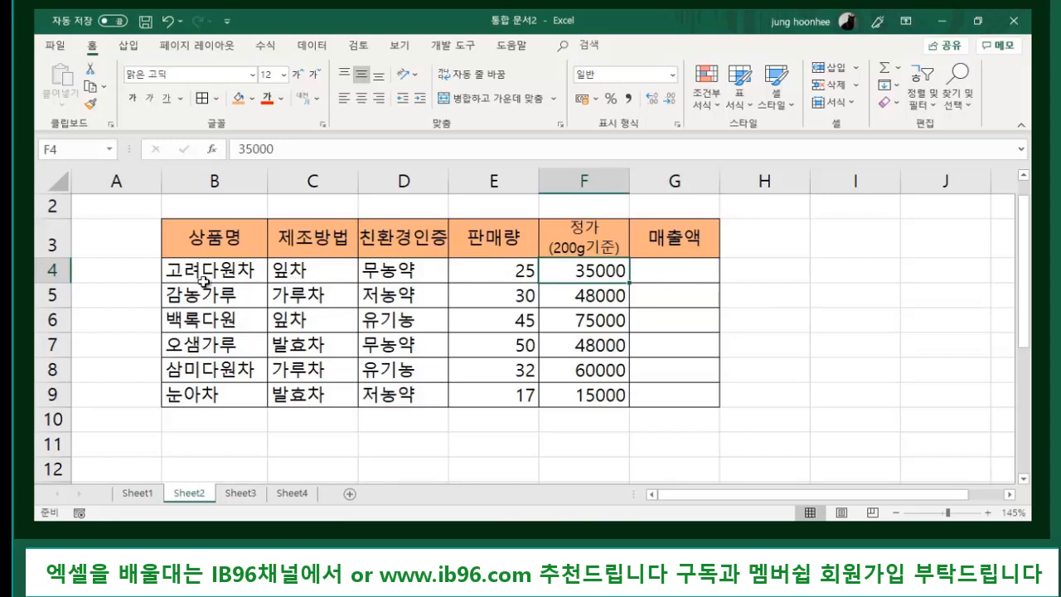
click(235, 270)
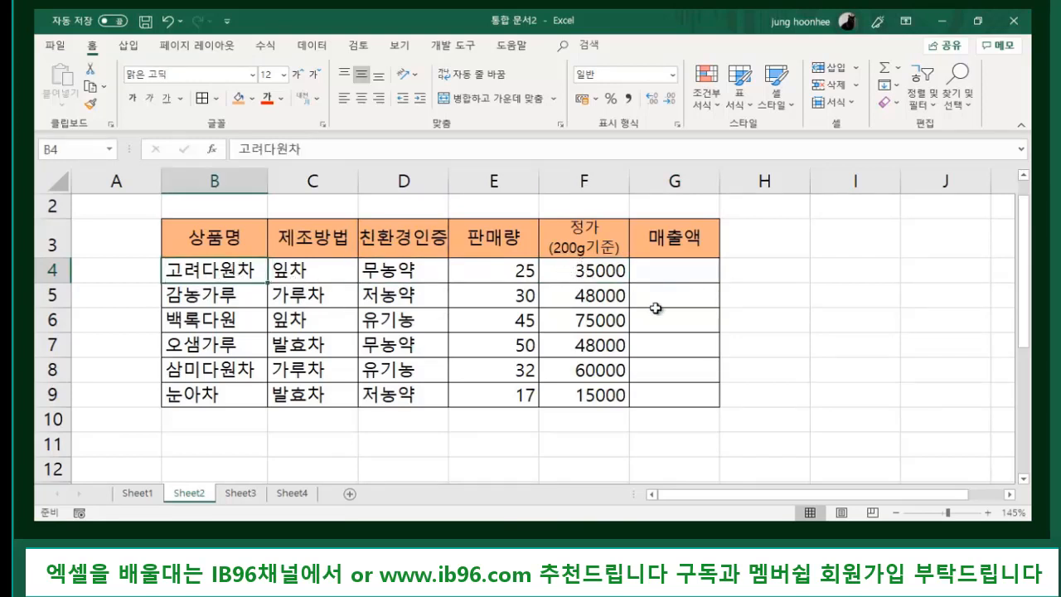
click(588, 272)
click(512, 275)
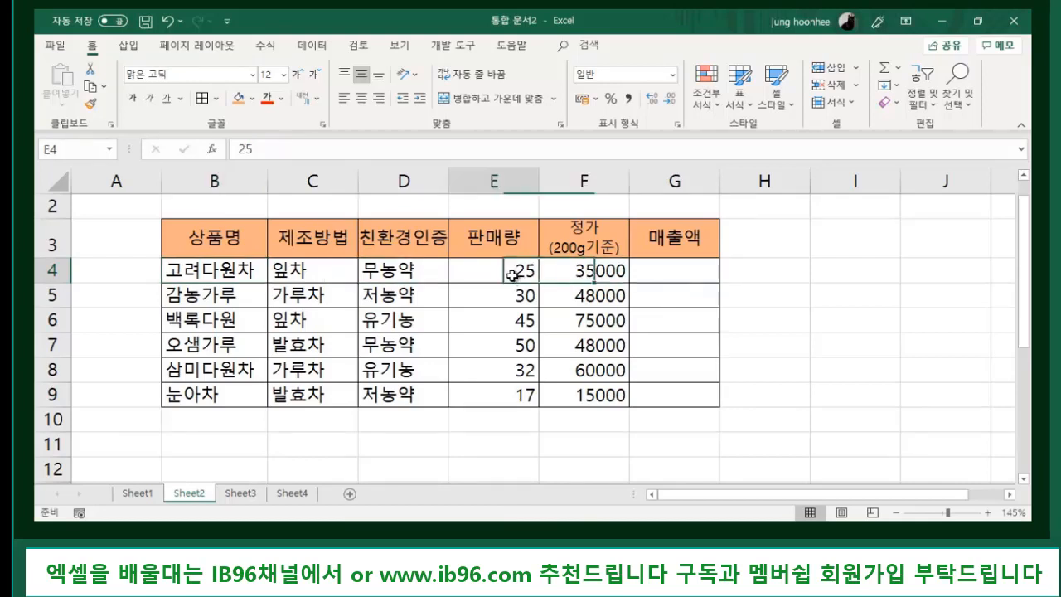
click(673, 272)
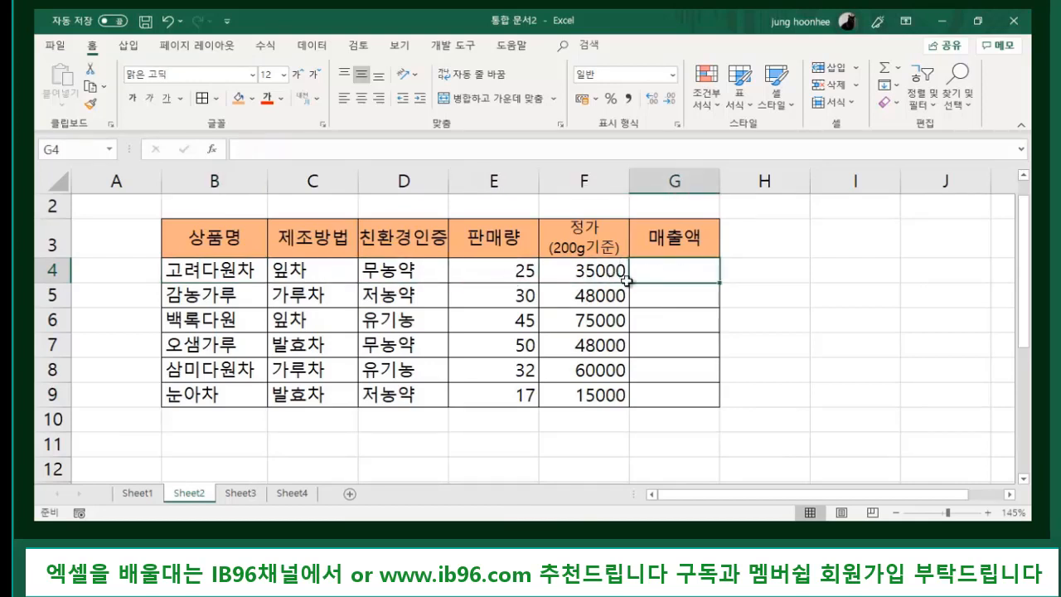
click(599, 274)
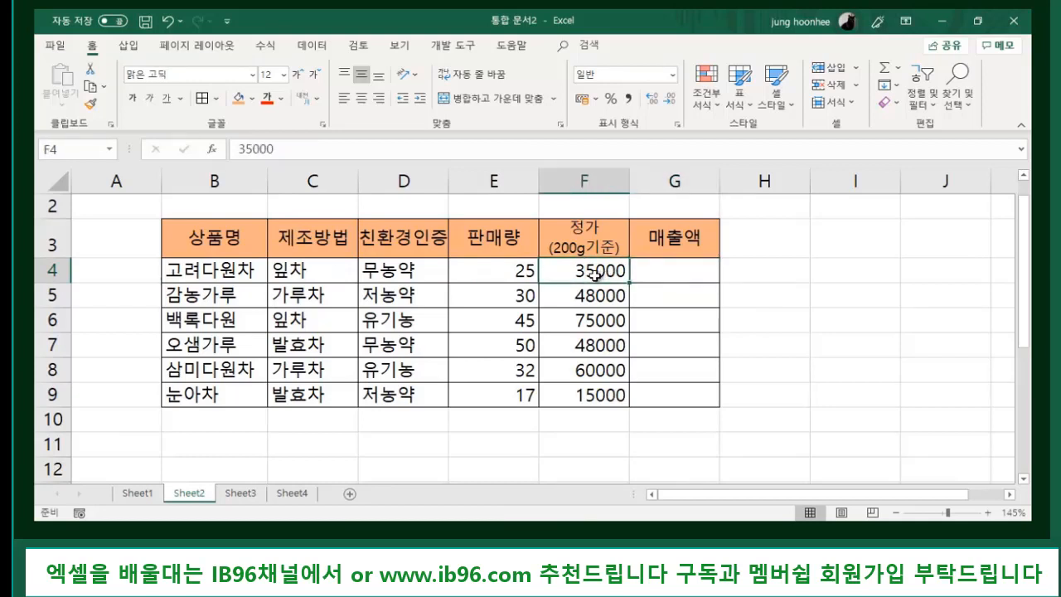
click(524, 270)
click(590, 274)
click(515, 272)
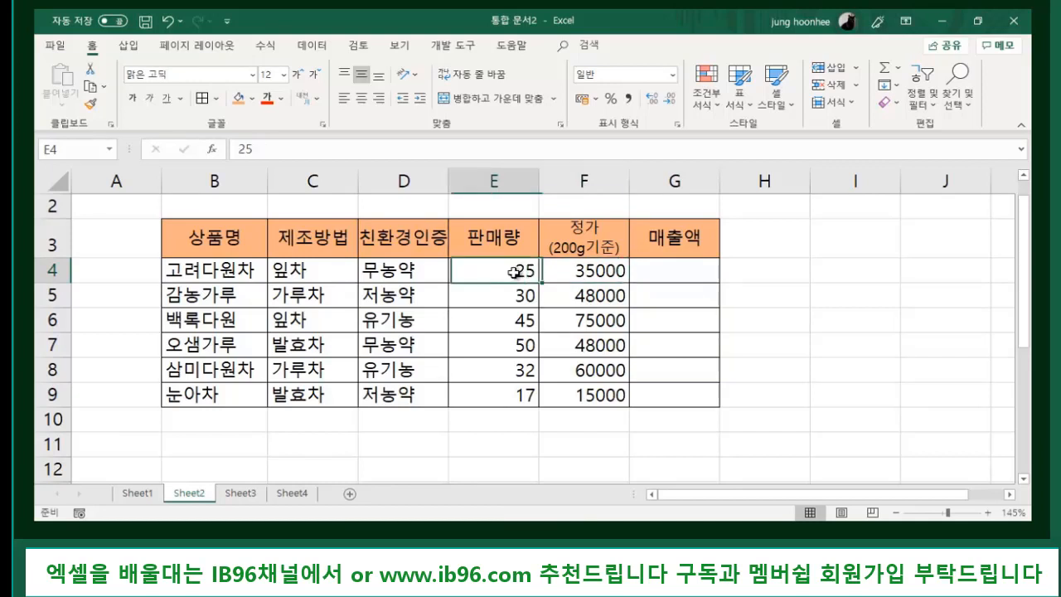
click(604, 272)
click(669, 270)
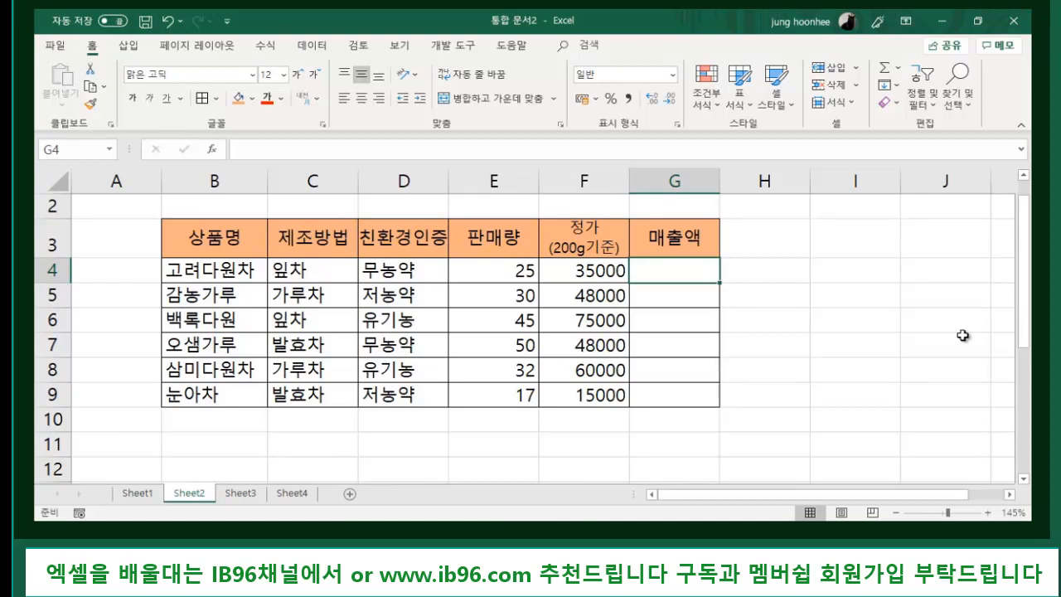
- Start the G4 매출액 formula as =F4*, referencing the 35000 price in F4
text(=)
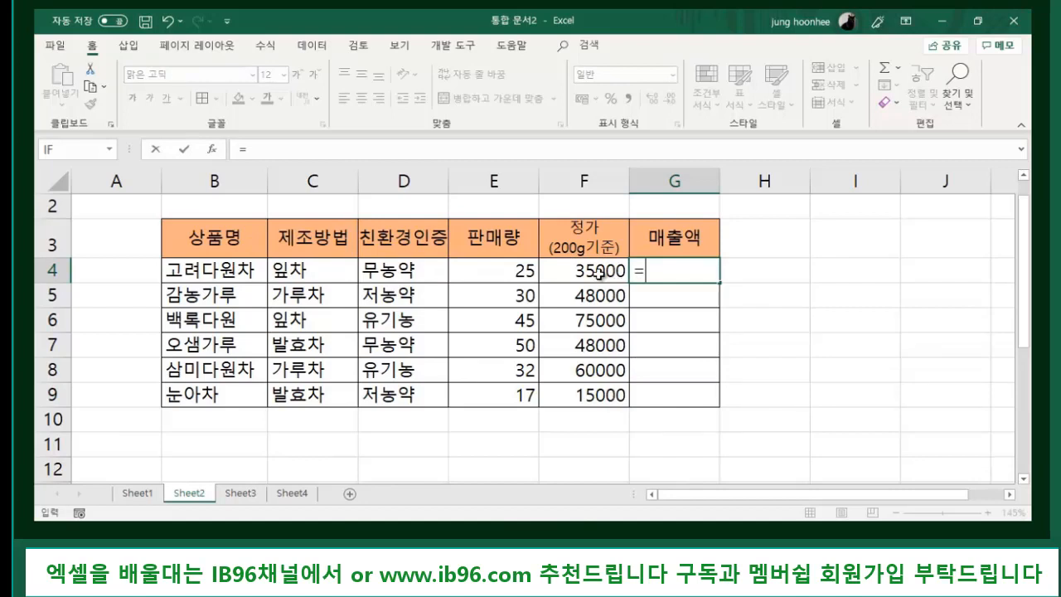
text(350000)
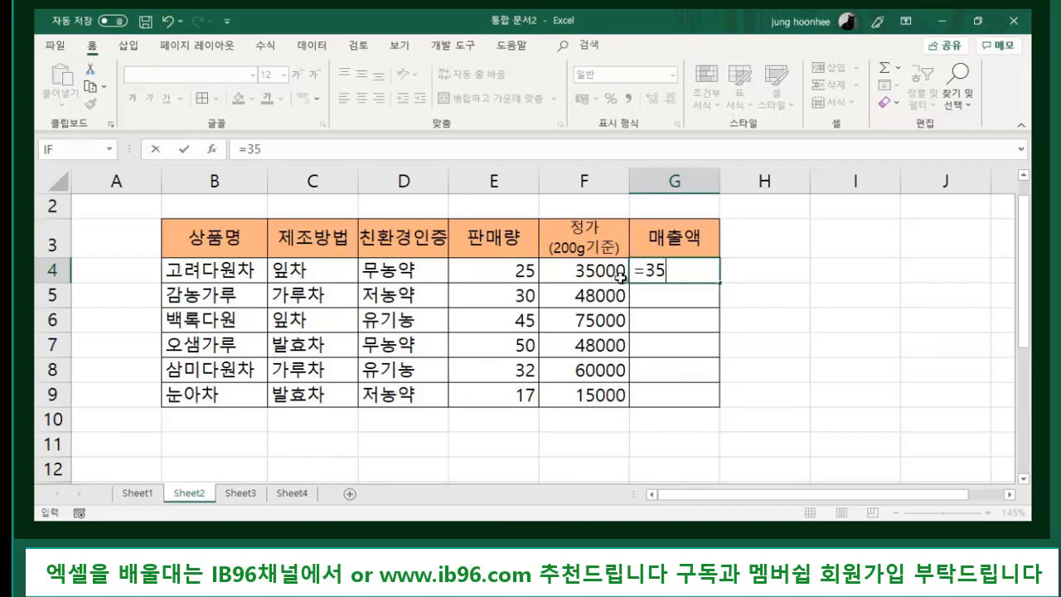
key(BackSpace)
key(BackSpace)
key(BackSpace)
key(BackSpace)
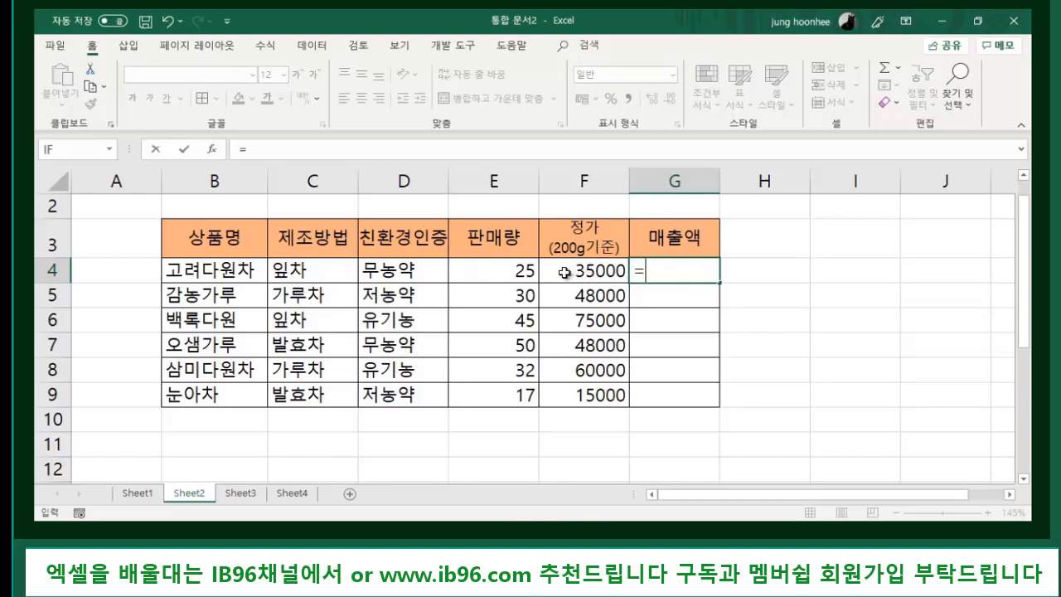
click(596, 267)
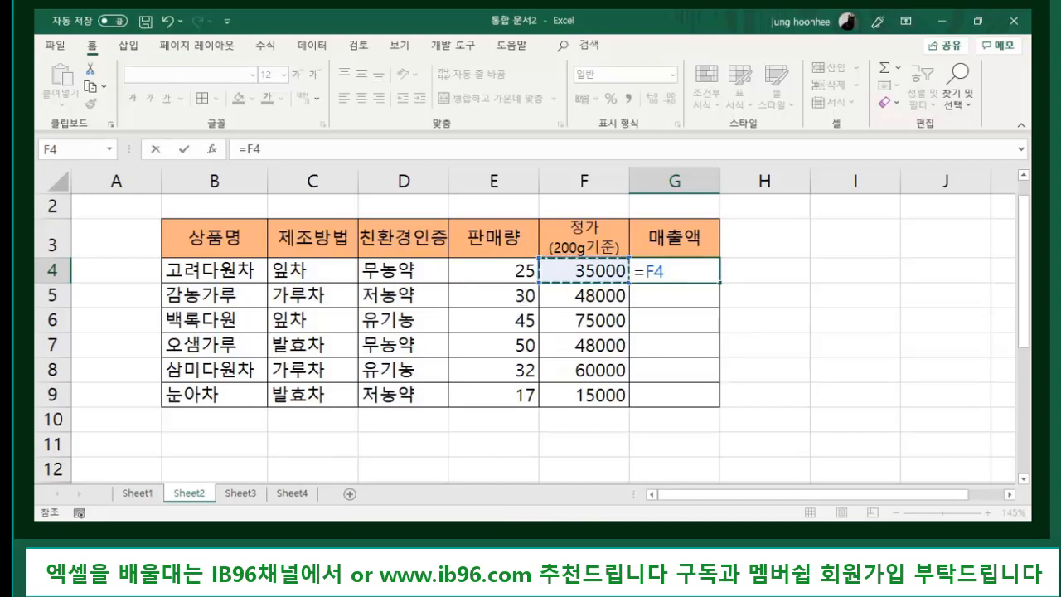
mouse_move(551, 531)
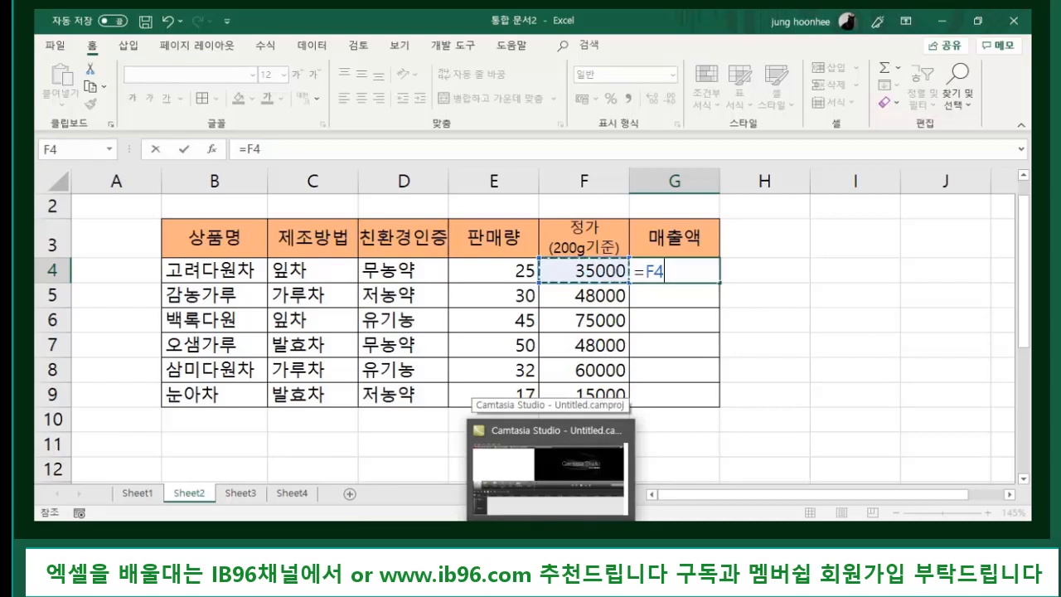
text(*)
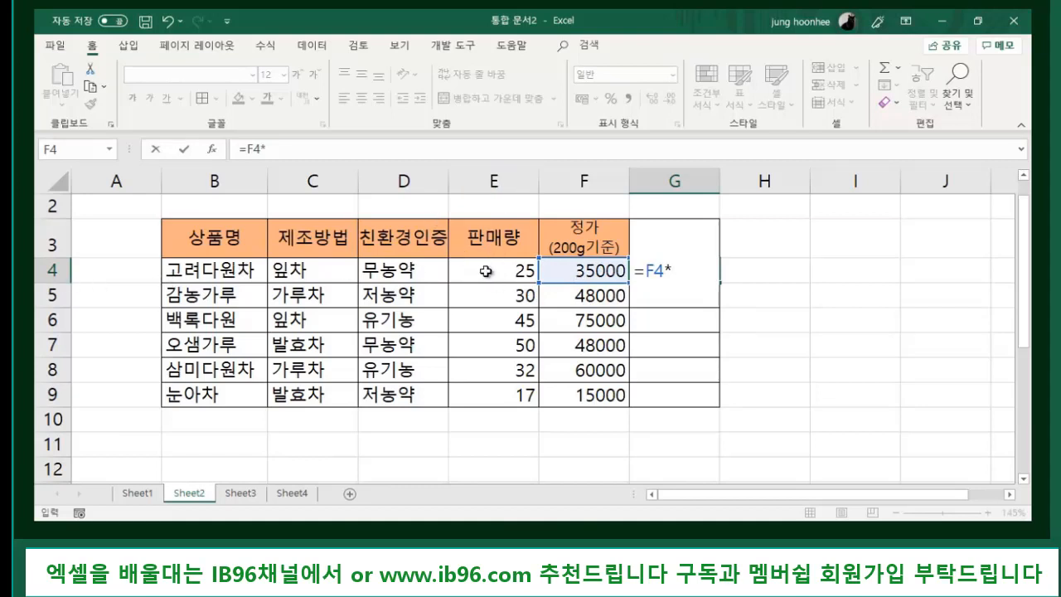
- Finish the G4 formula as =F4*E4 so 매출액 shows 875000
click(485, 270)
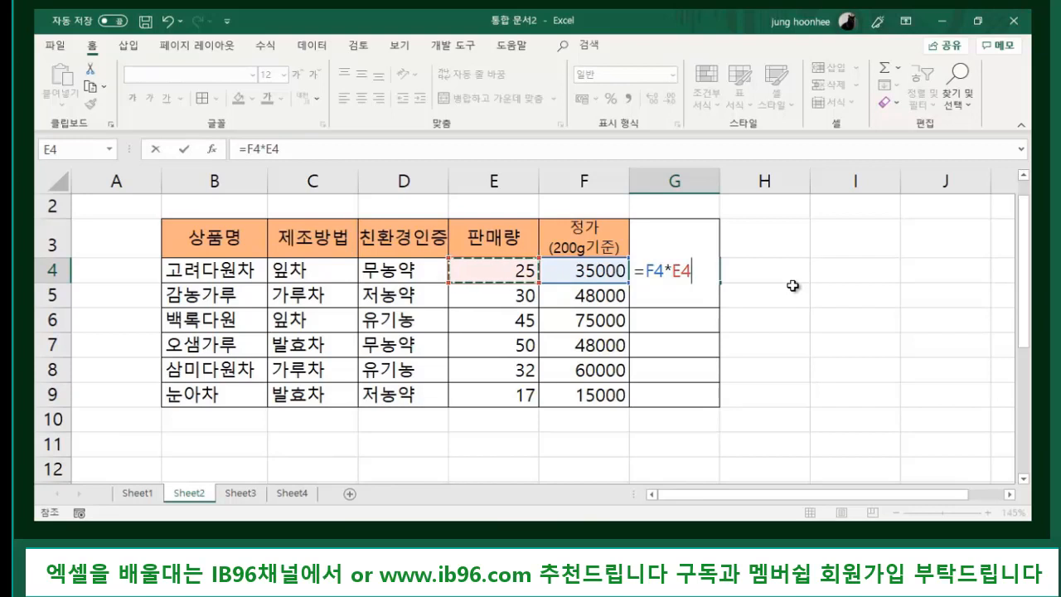
key(Return)
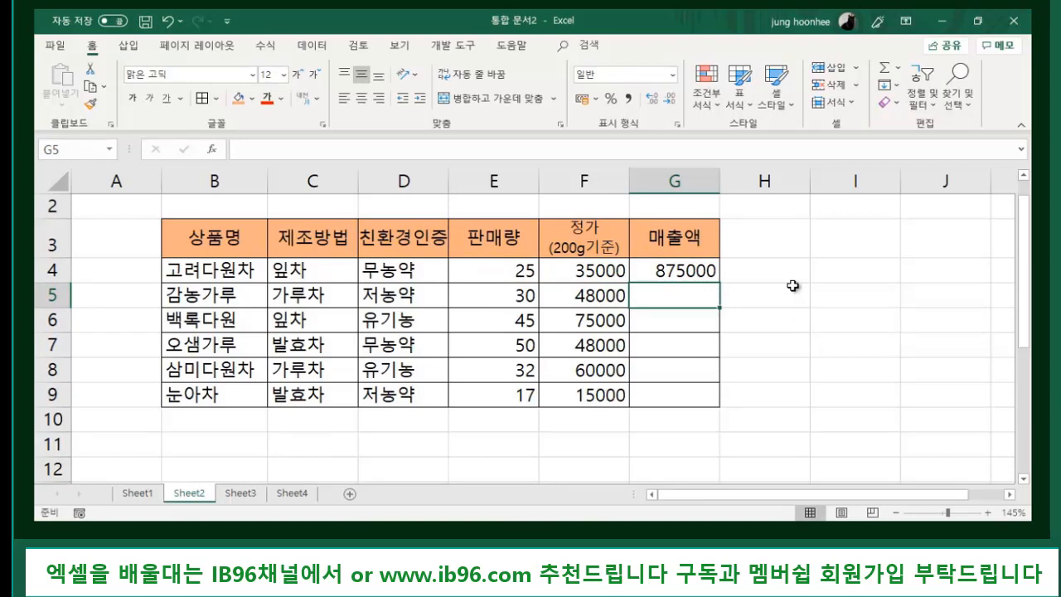
- Inspect the =F4*E4 formula behind G4 by selecting it and stepping away
click(688, 267)
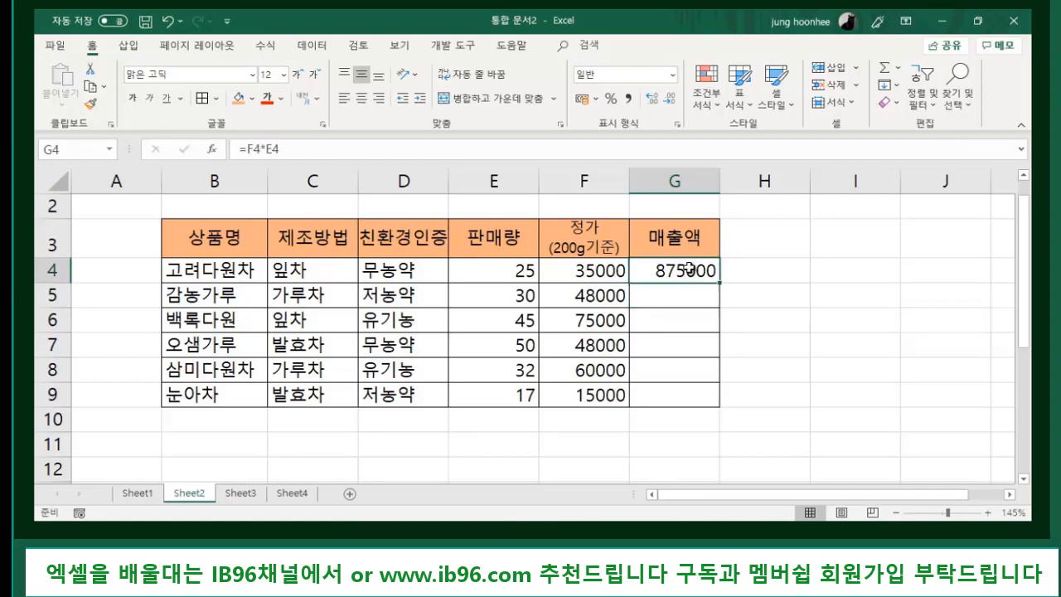
click(770, 304)
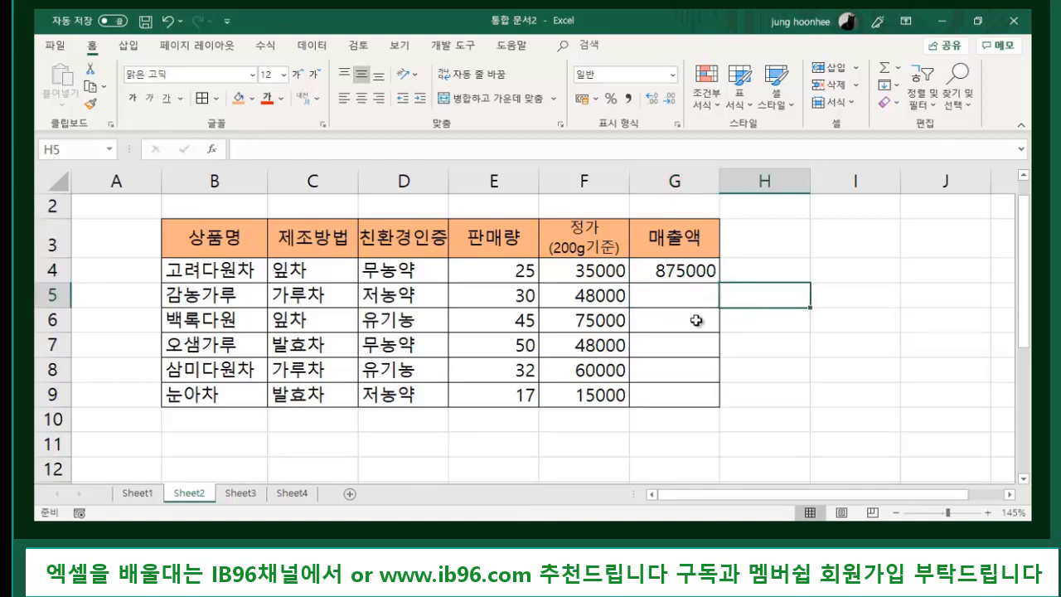
click(682, 269)
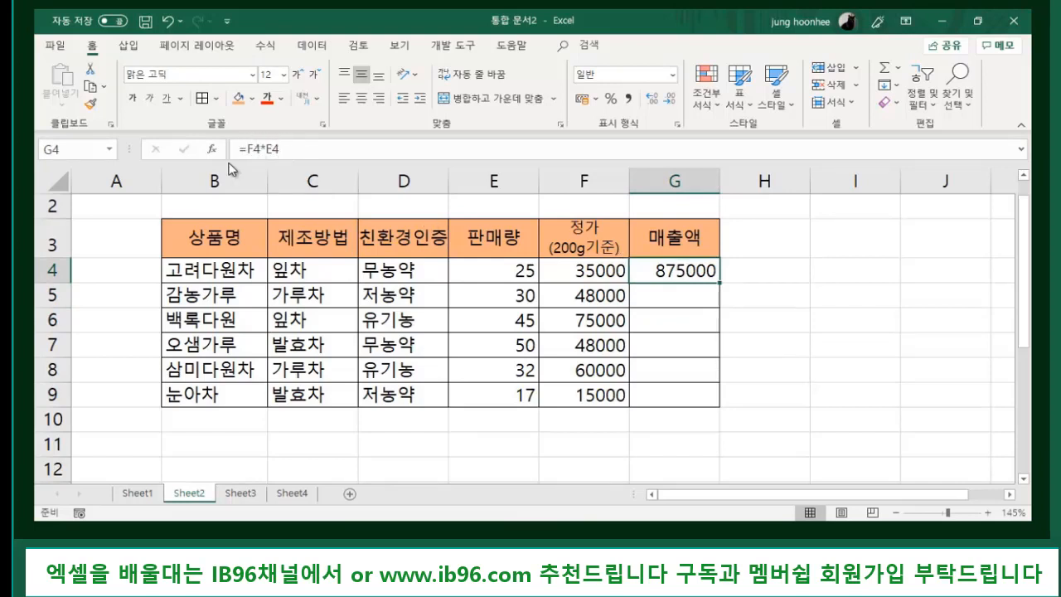
click(880, 328)
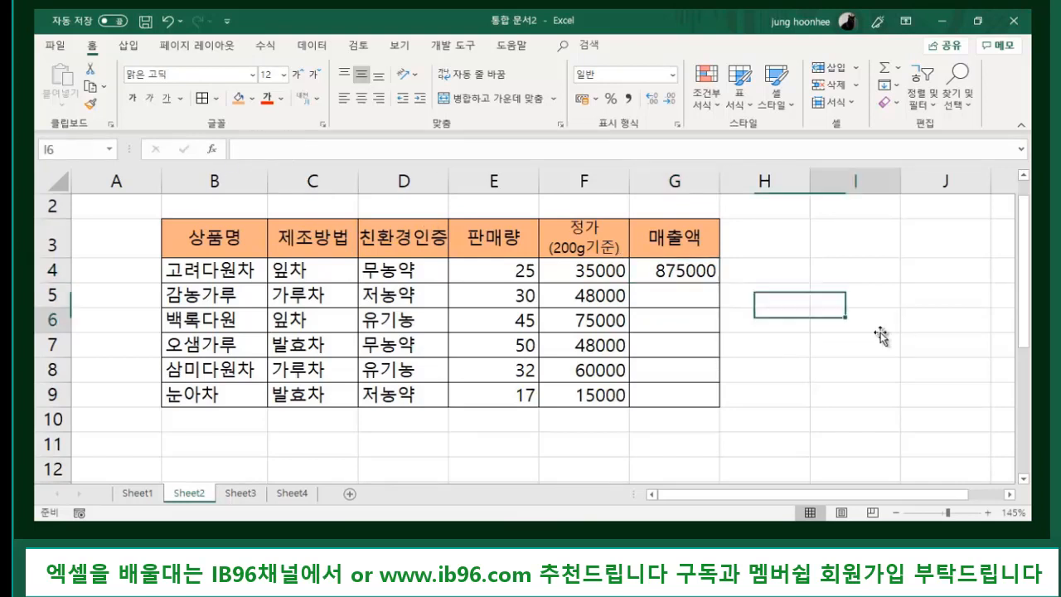
click(681, 271)
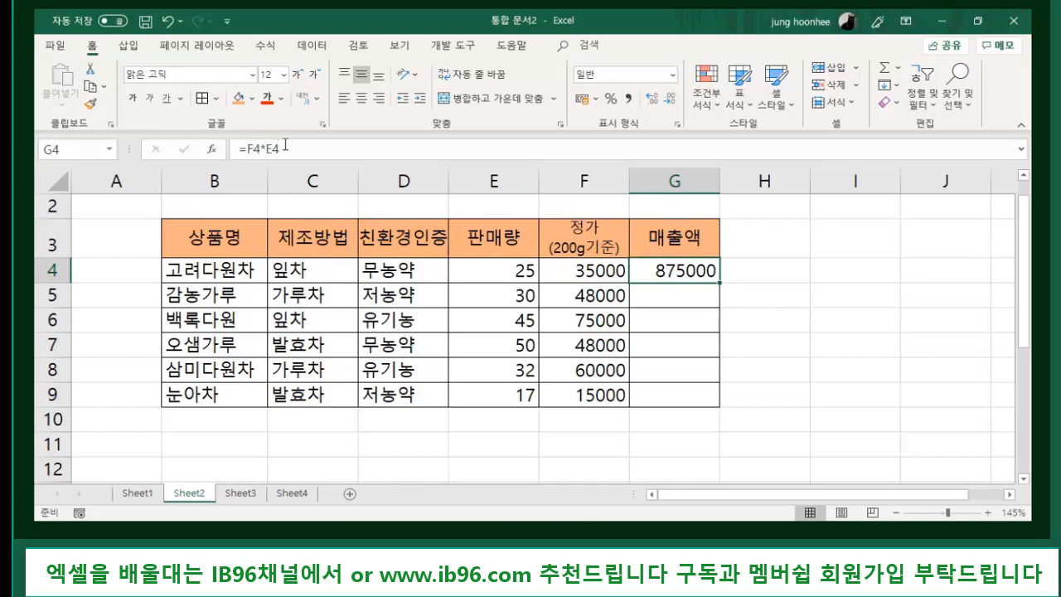
click(767, 295)
- Overwrite G4 with the constant 875000 and confirm it holds a plain value
click(695, 271)
key(Delete)
text(8)
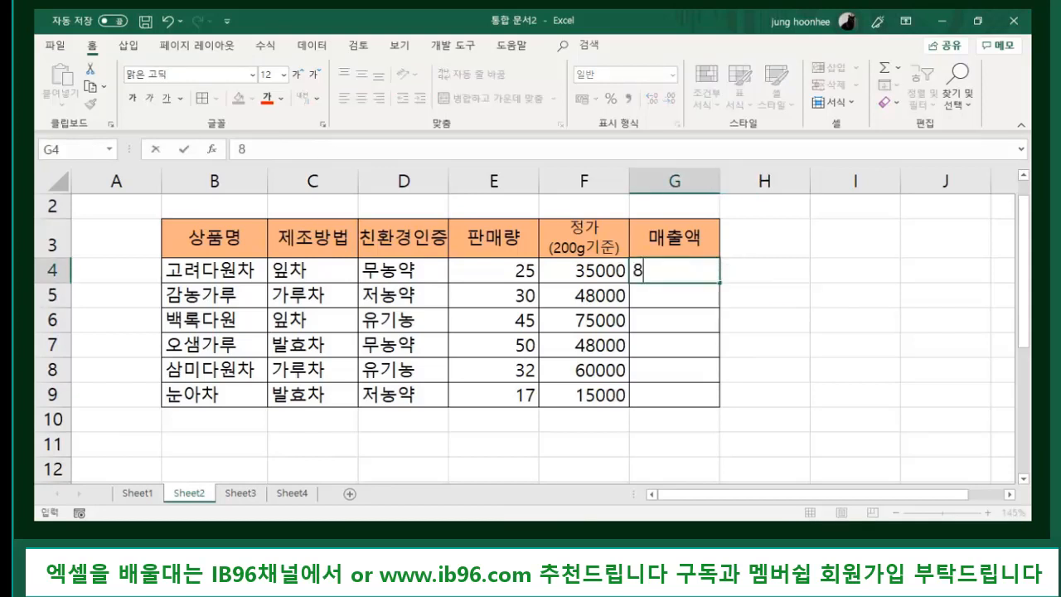
text(75000)
key(Return)
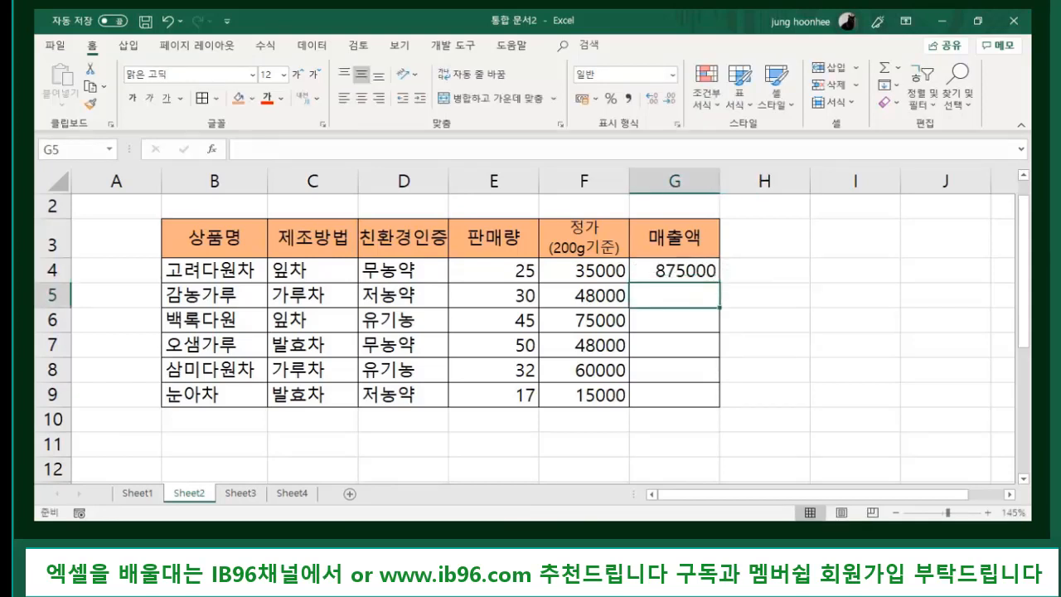
click(674, 271)
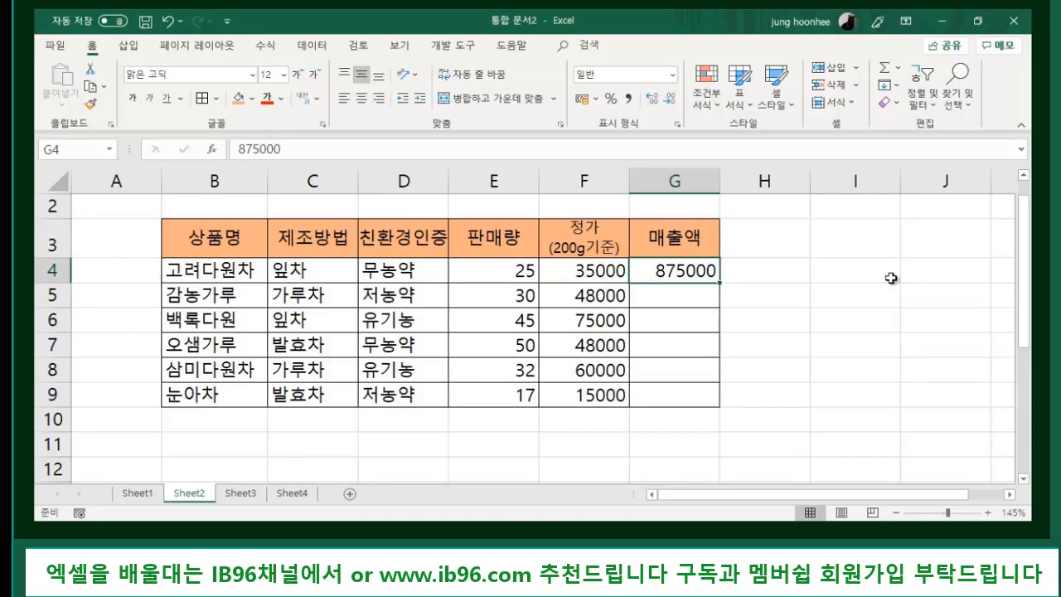
- Re-enter the formula =F4*E4 in G4
text(=)
click(572, 271)
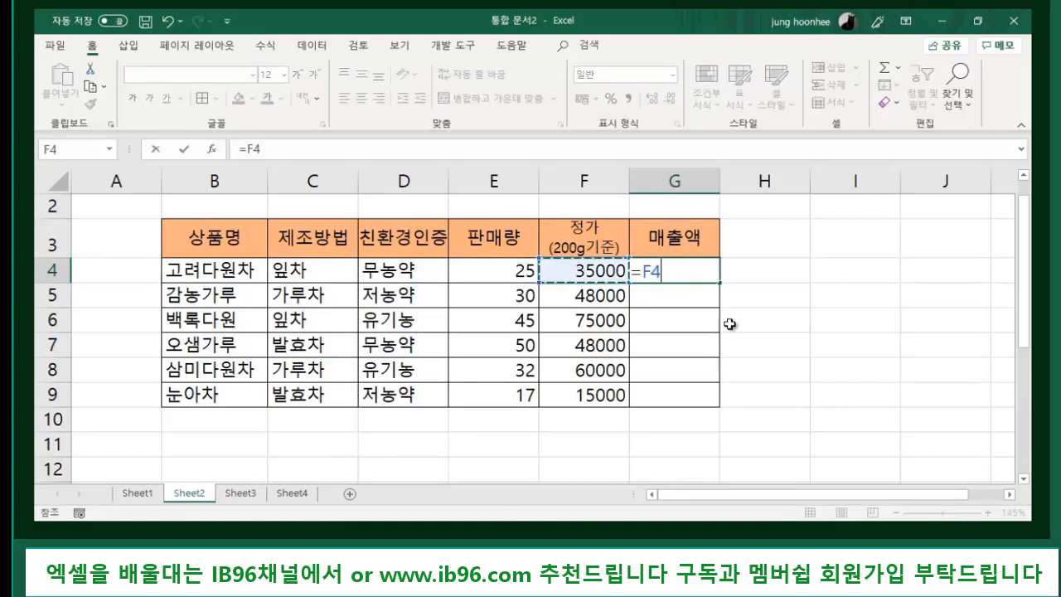
text(*)
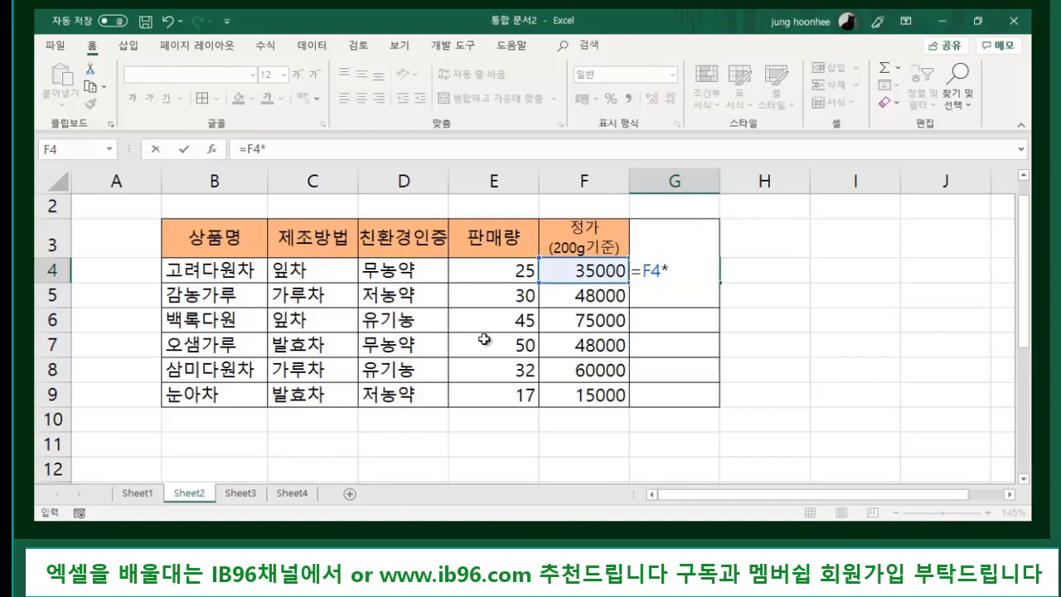
click(482, 275)
key(Return)
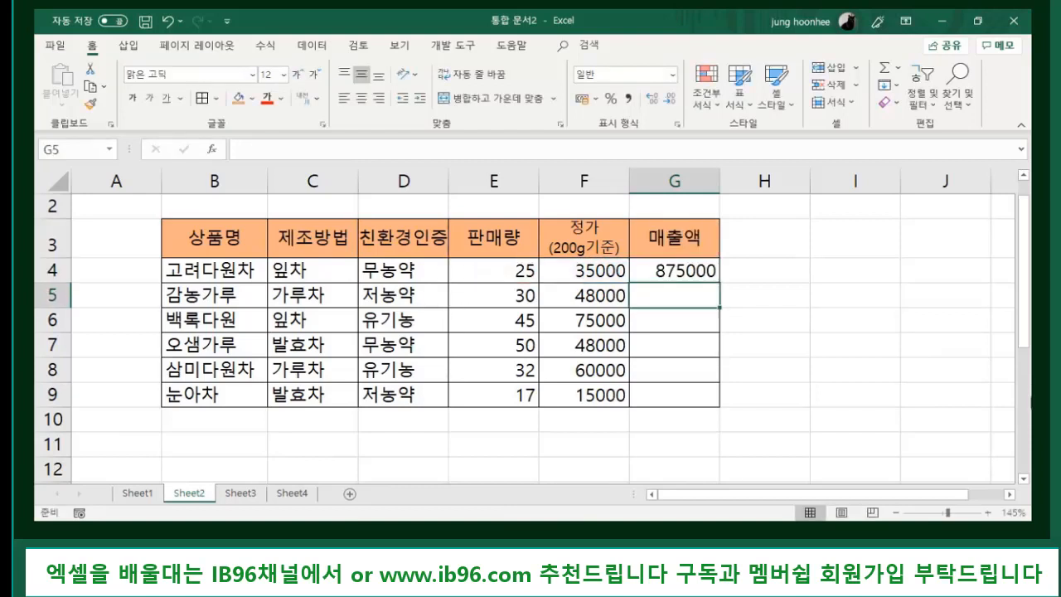
- Check G4's restored formula and that G5 through G9 are still empty
click(668, 270)
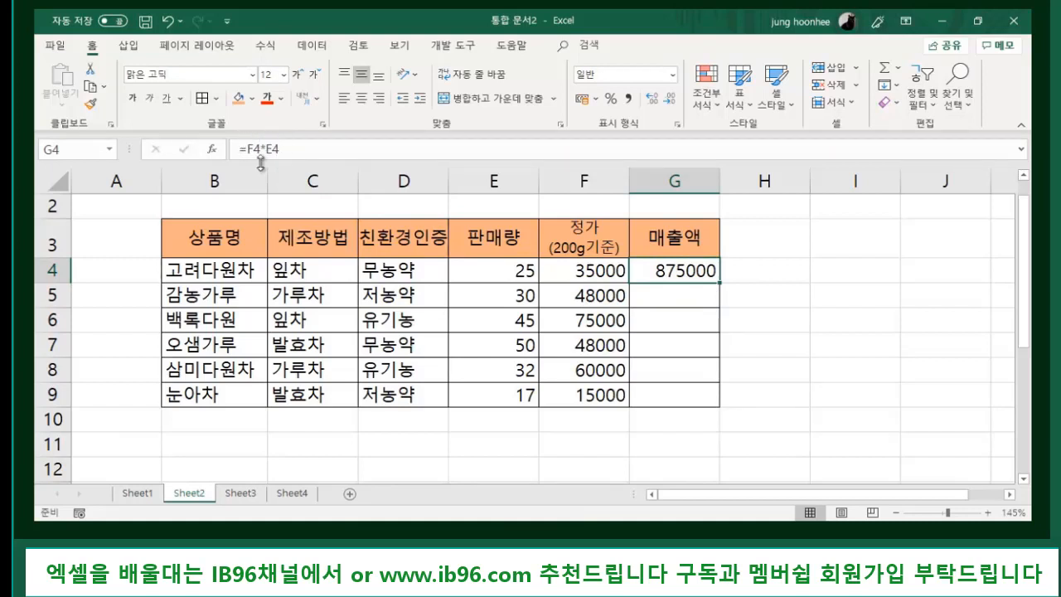
click(873, 339)
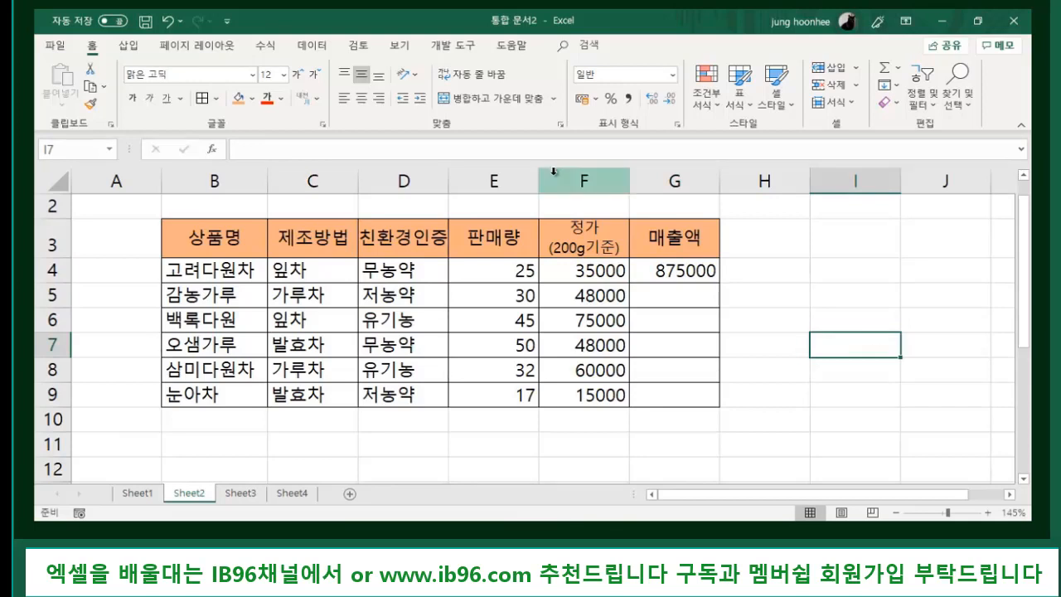
click(692, 272)
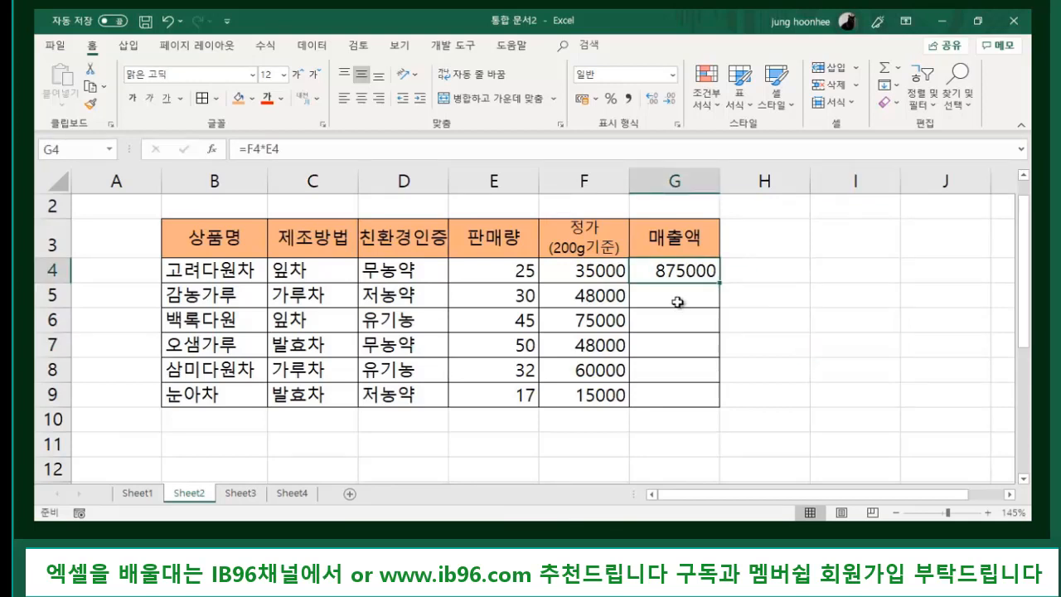
click(679, 300)
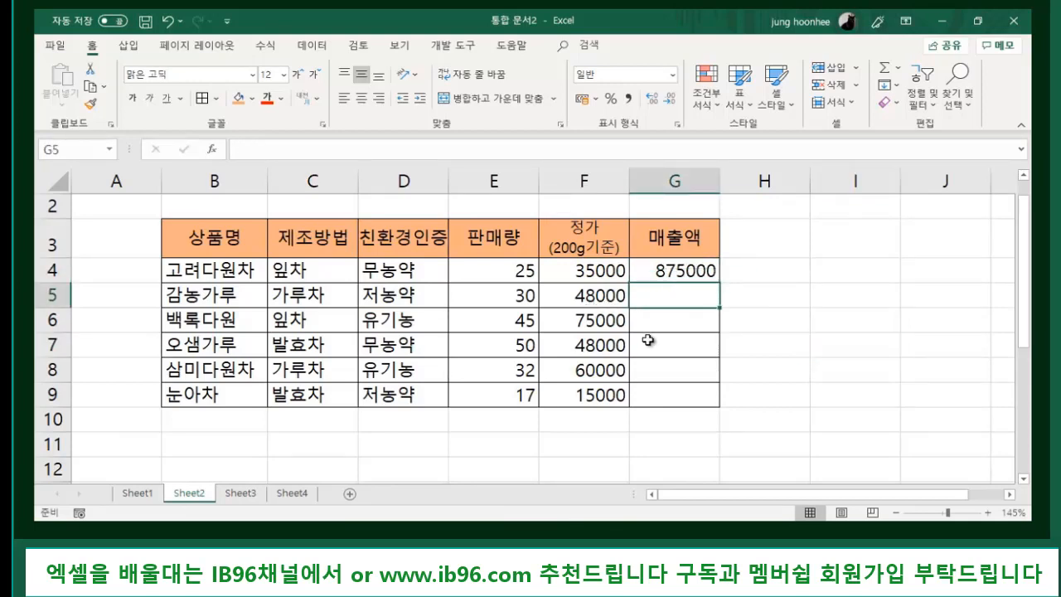
click(675, 316)
click(675, 350)
click(677, 378)
click(678, 392)
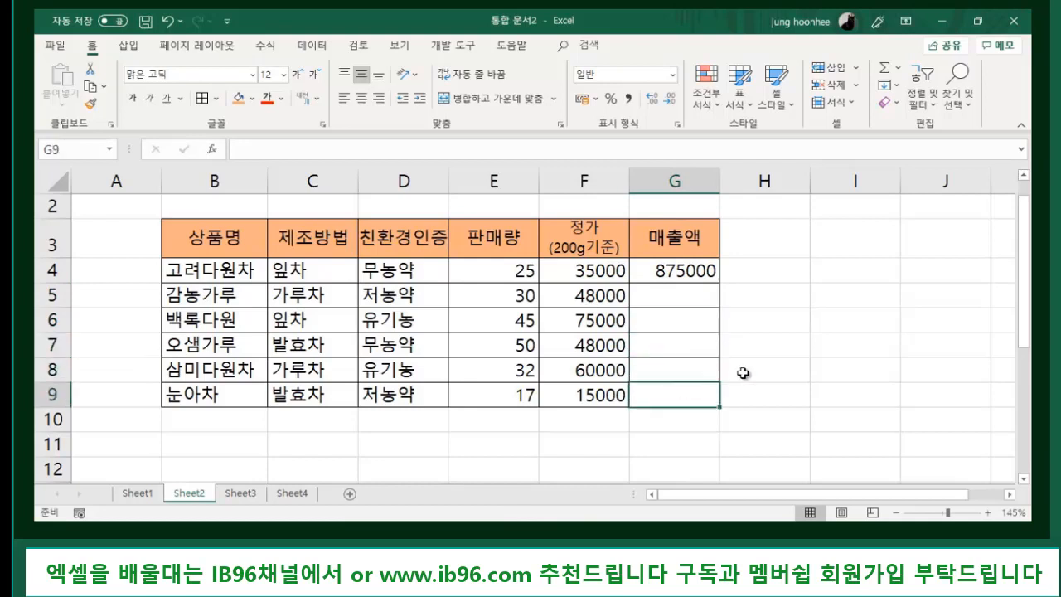
click(746, 345)
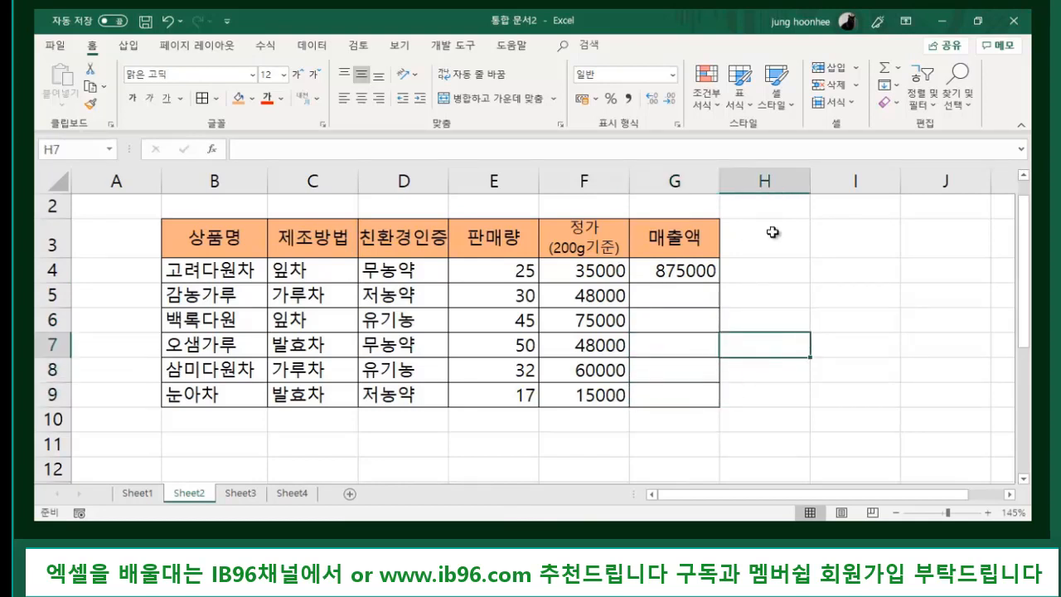
click(672, 270)
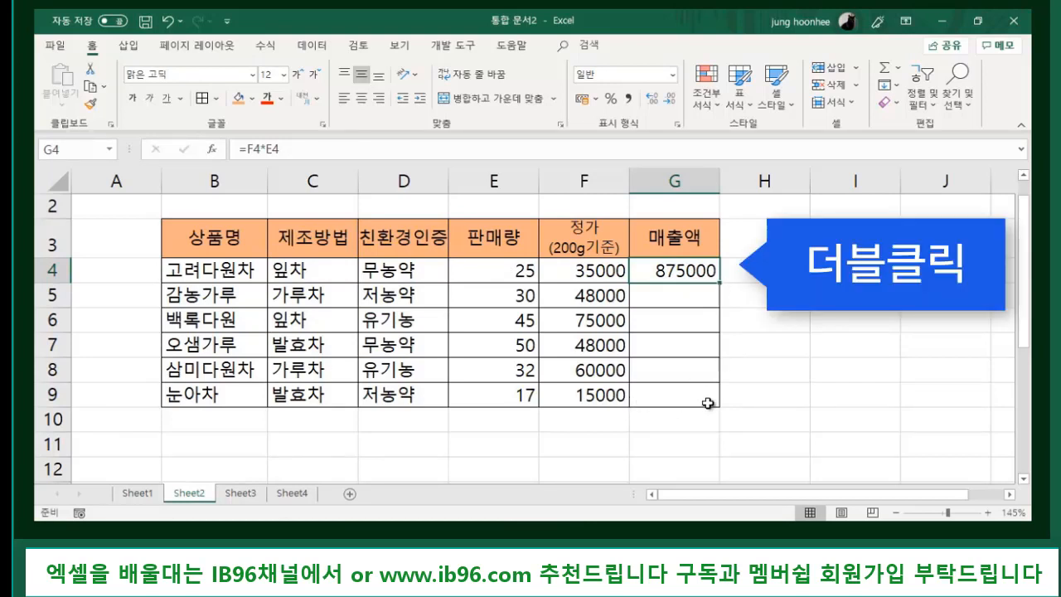
double_click(720, 283)
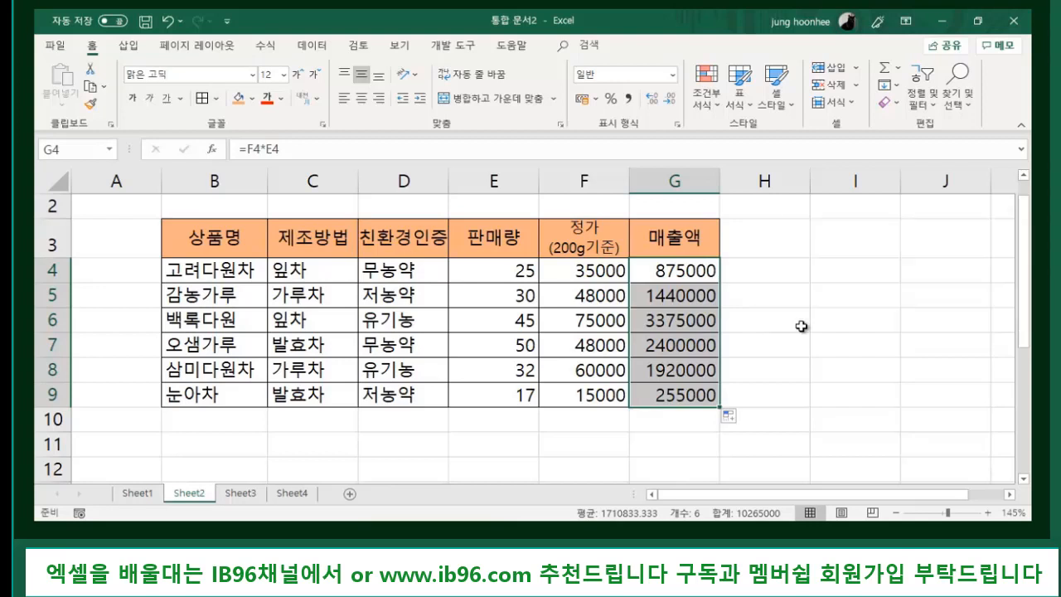
click(801, 326)
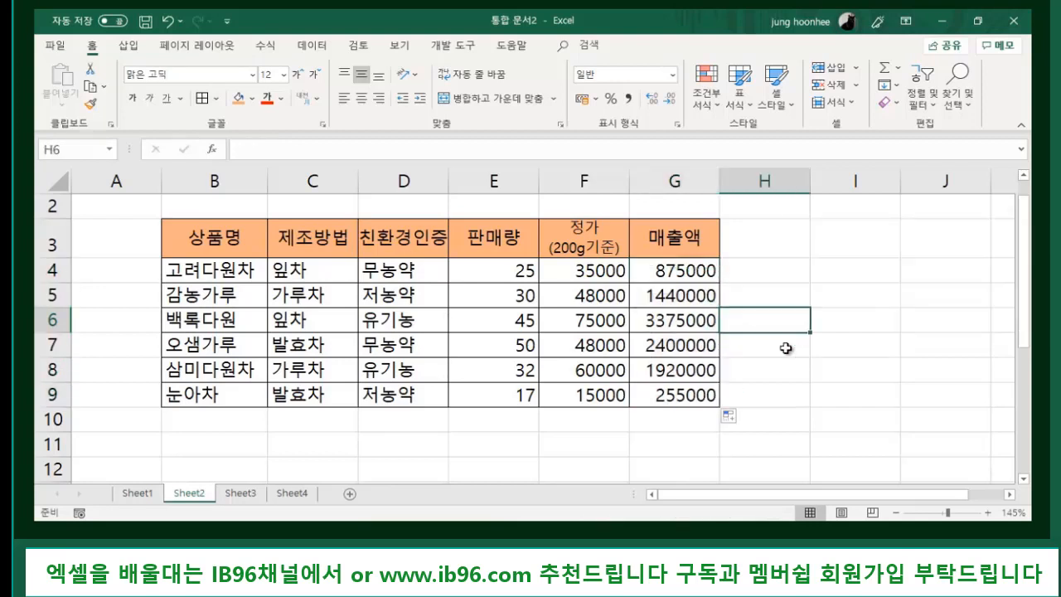
click(696, 297)
click(678, 328)
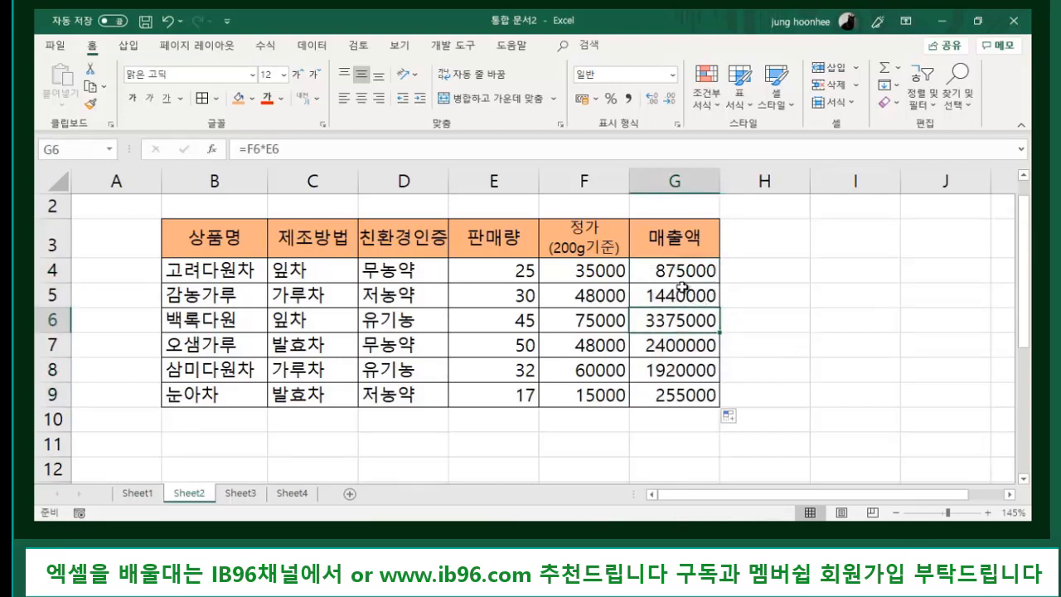
click(684, 296)
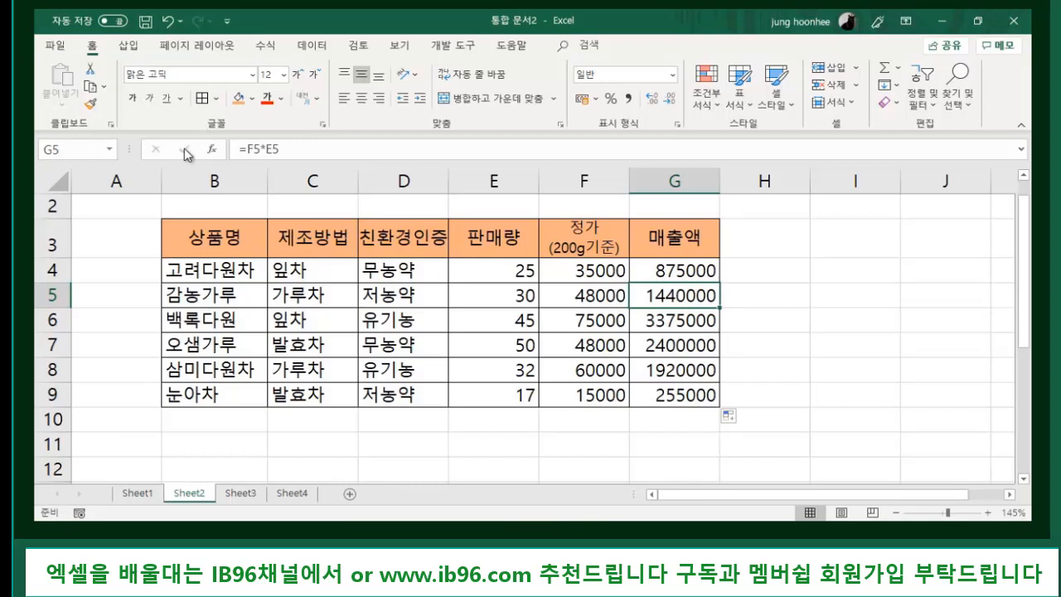
click(691, 320)
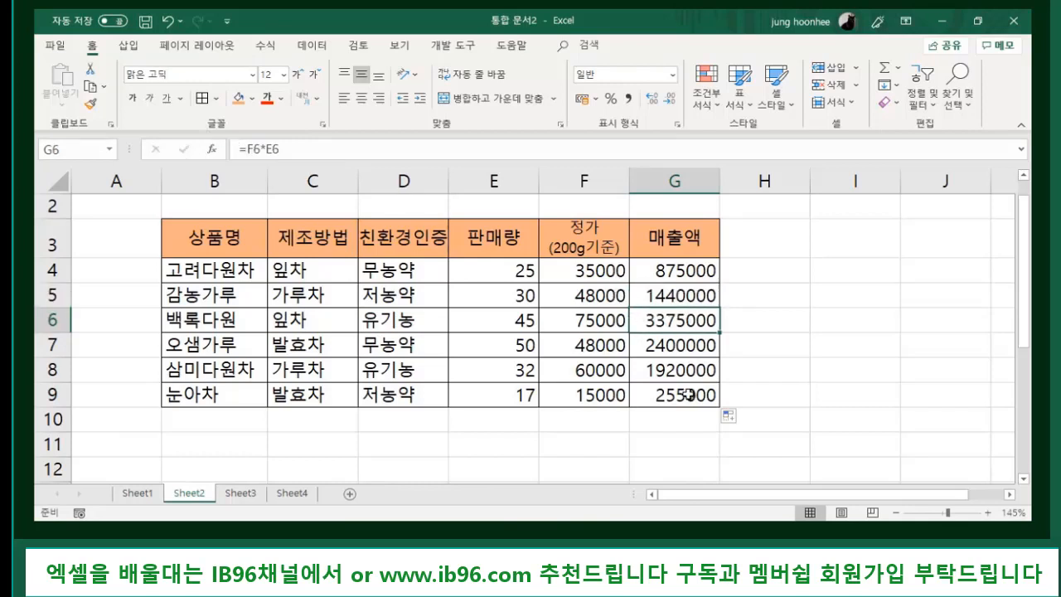
click(673, 343)
click(696, 276)
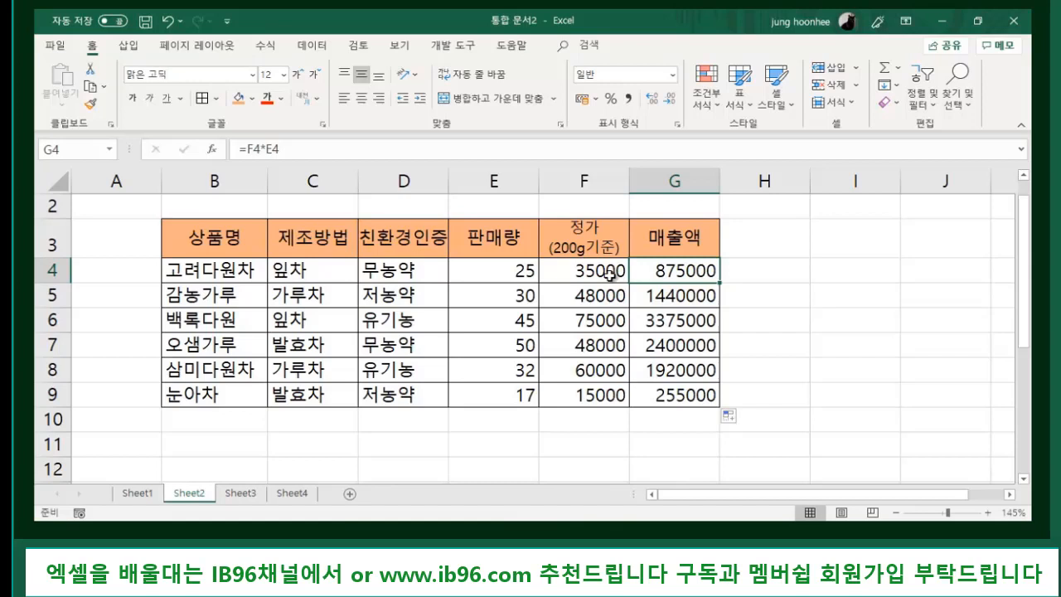
click(661, 346)
click(648, 374)
click(648, 394)
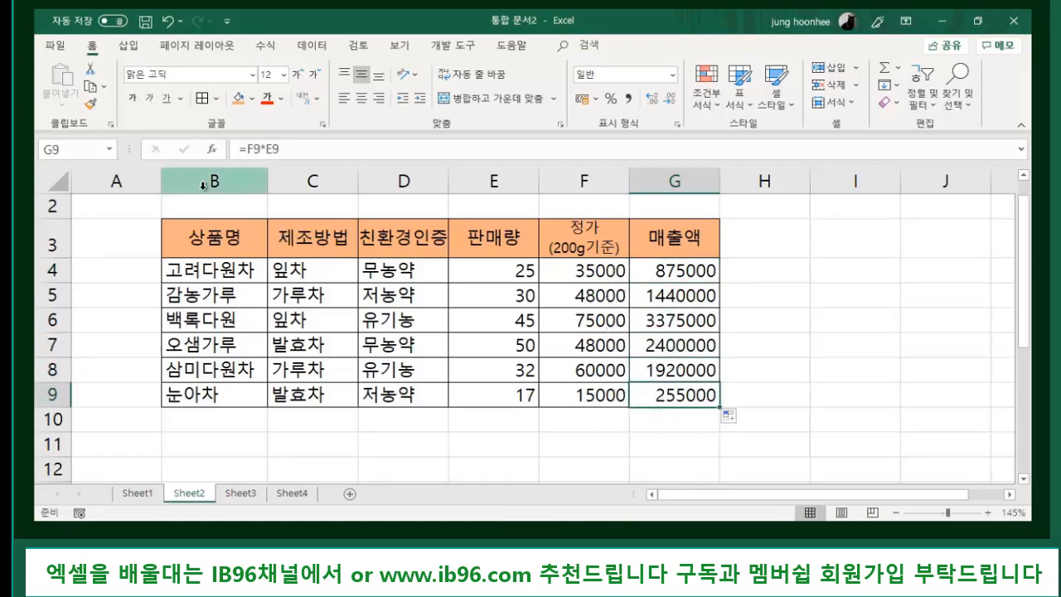
click(786, 312)
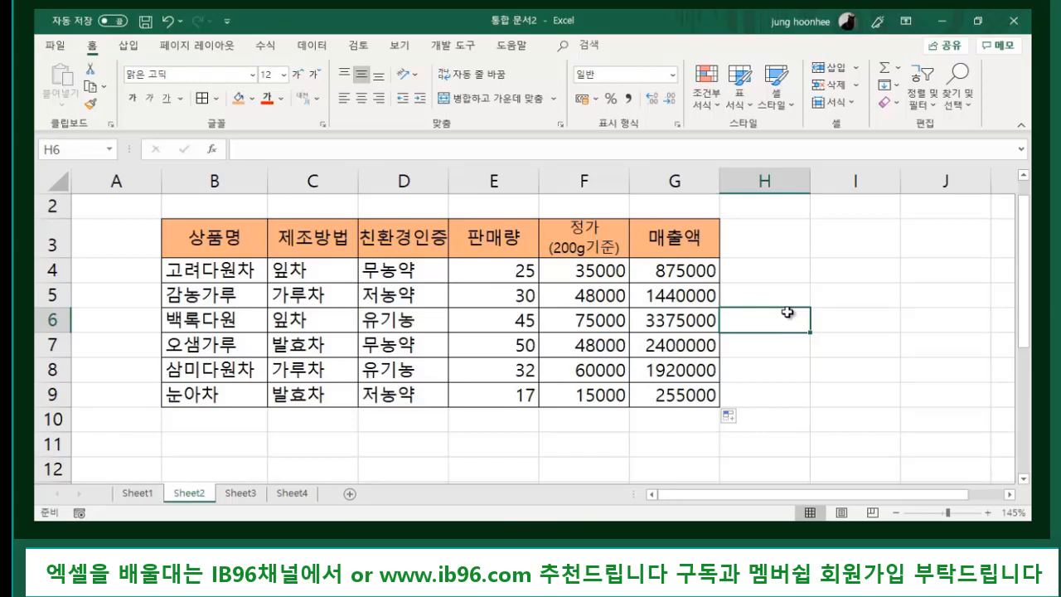
click(687, 275)
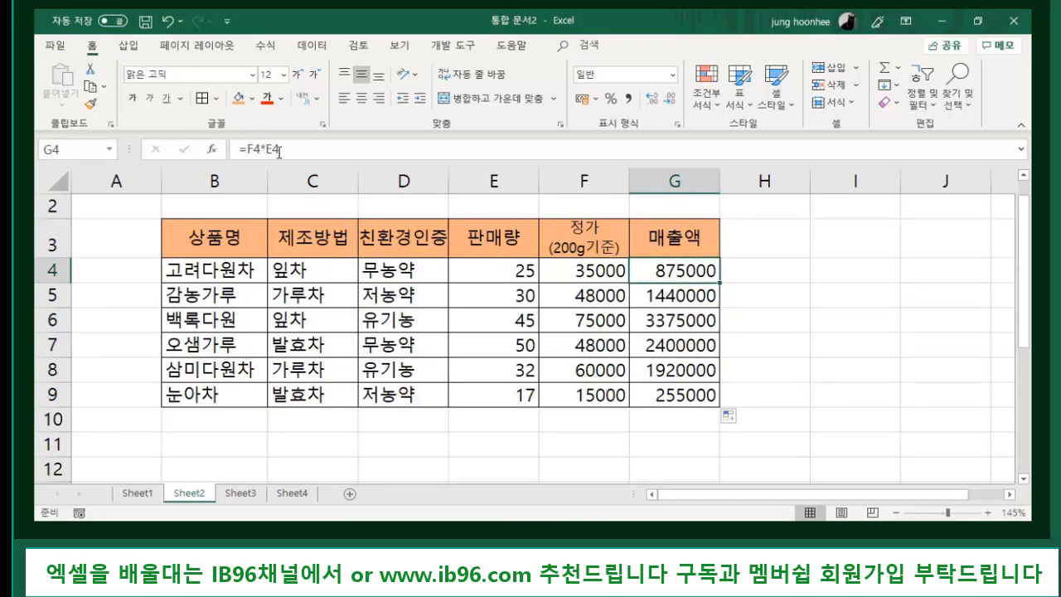
click(617, 341)
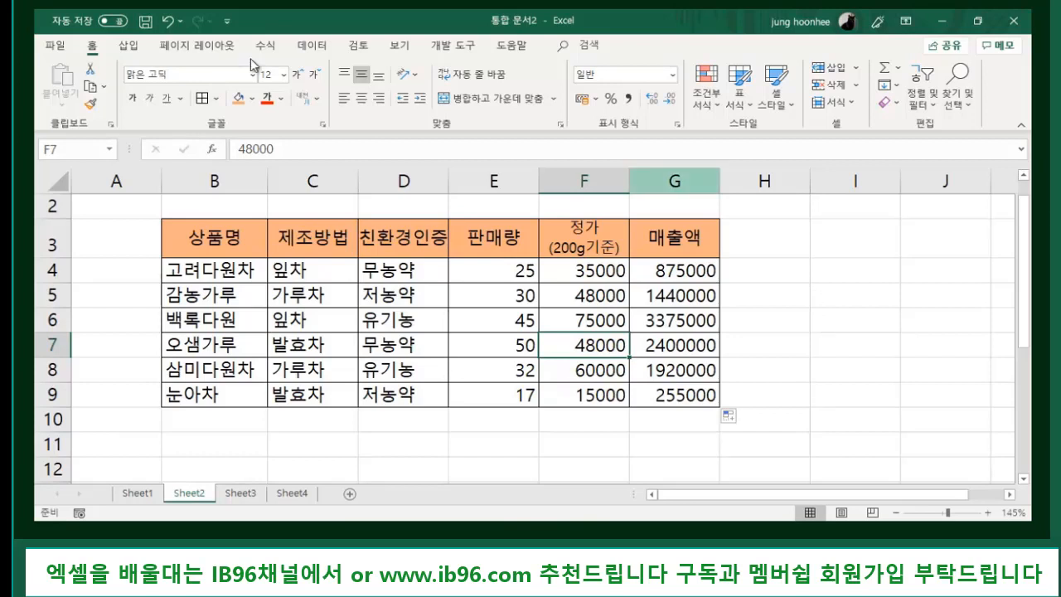
- Change the 고려다원차 quantity in E4 from 25 to 55
click(209, 271)
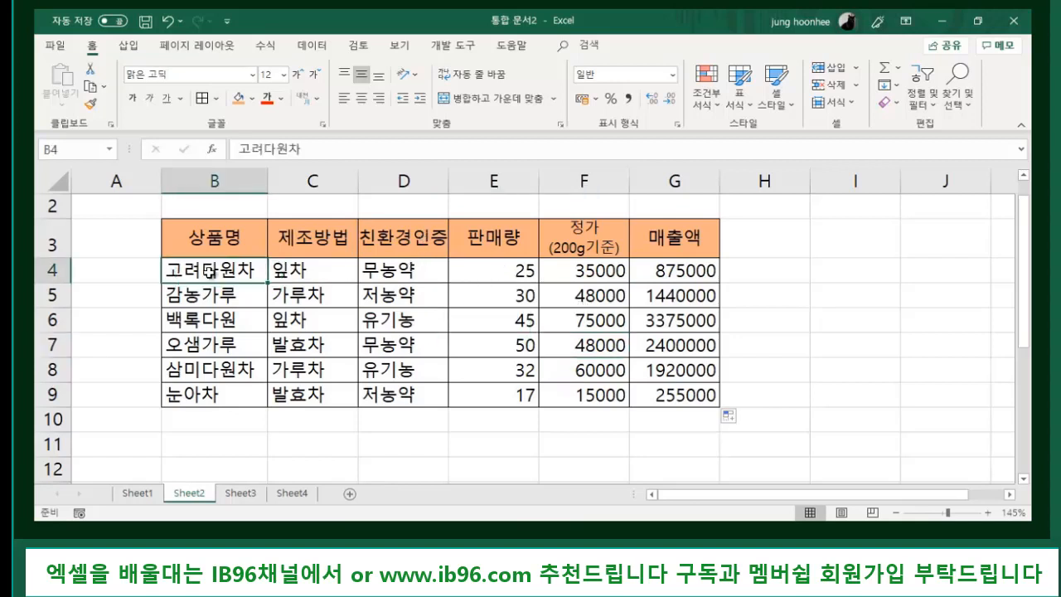
click(514, 271)
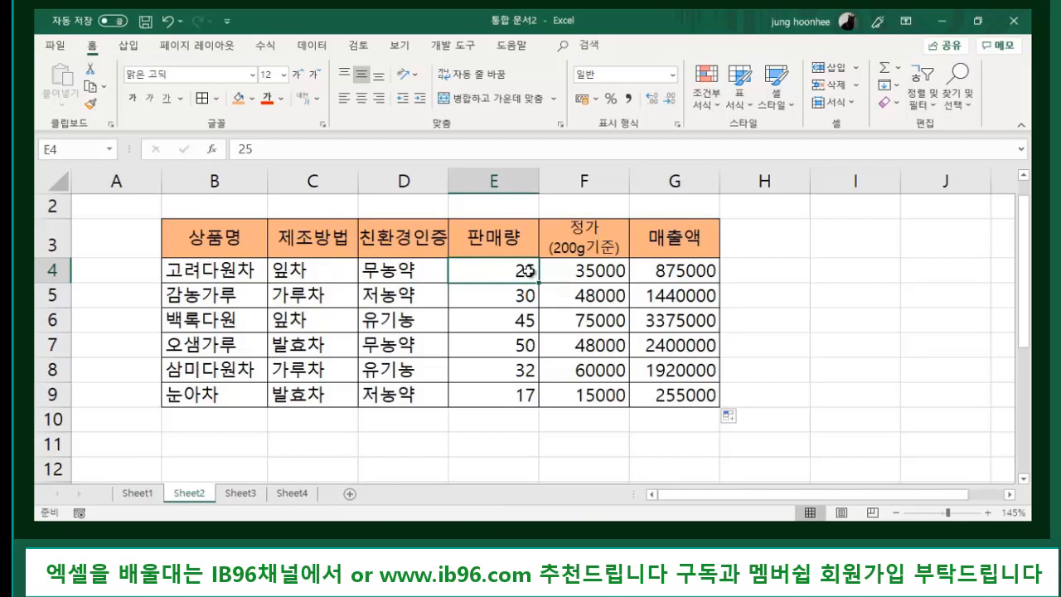
double_click(525, 271)
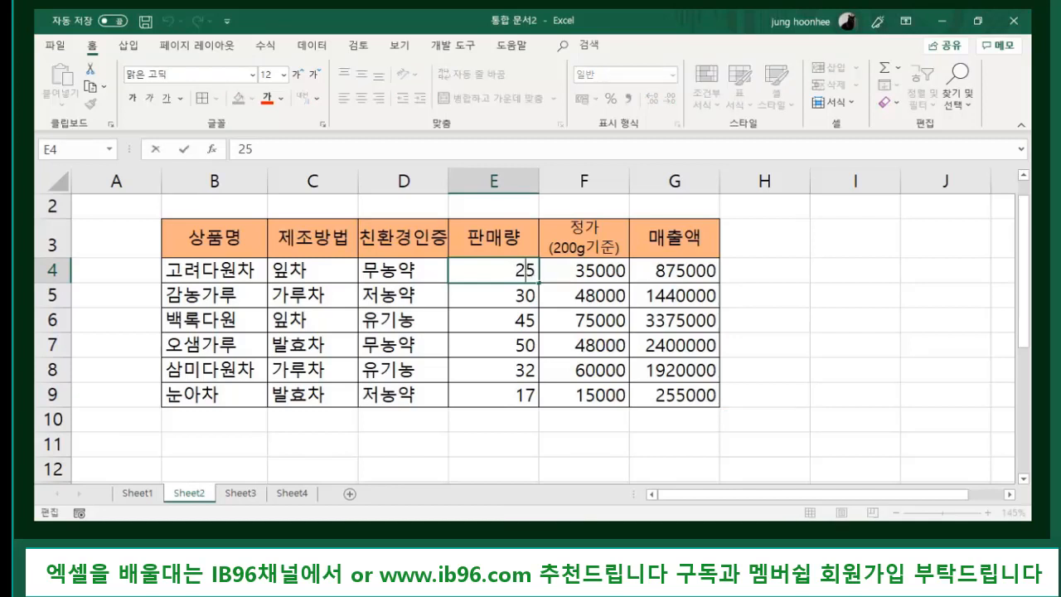
key(BackSpace)
text(5)
key(Return)
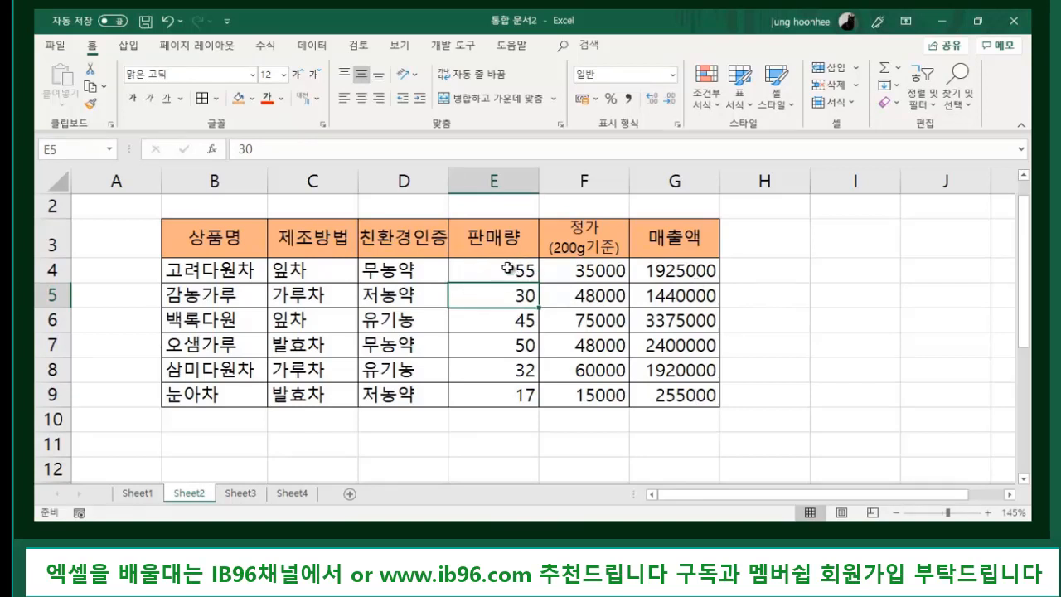
- Check that G4's =F4*E4 now gives 1925000 from 35000 and 55
click(673, 269)
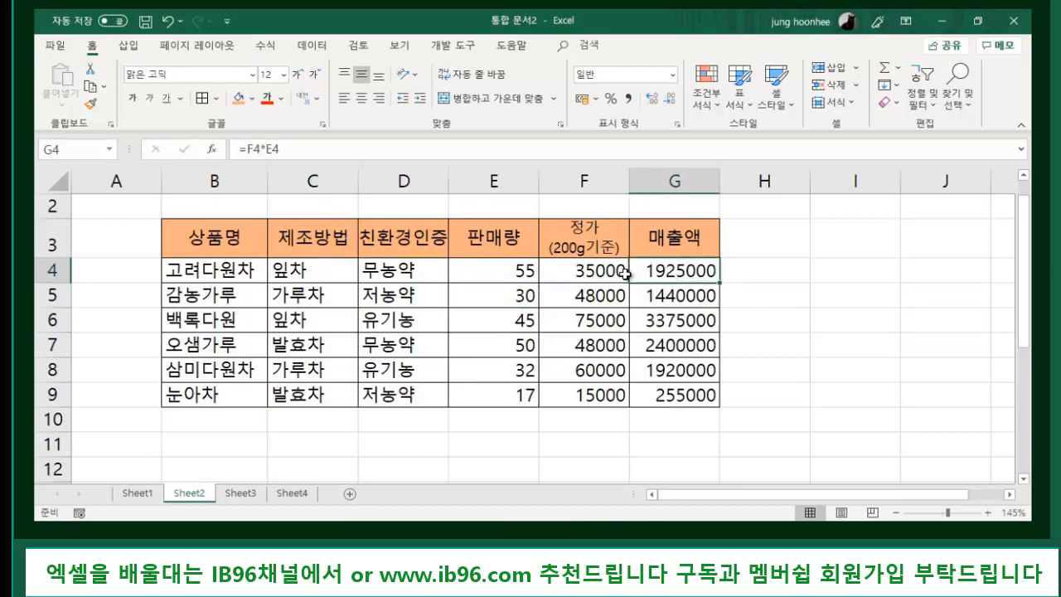
click(754, 289)
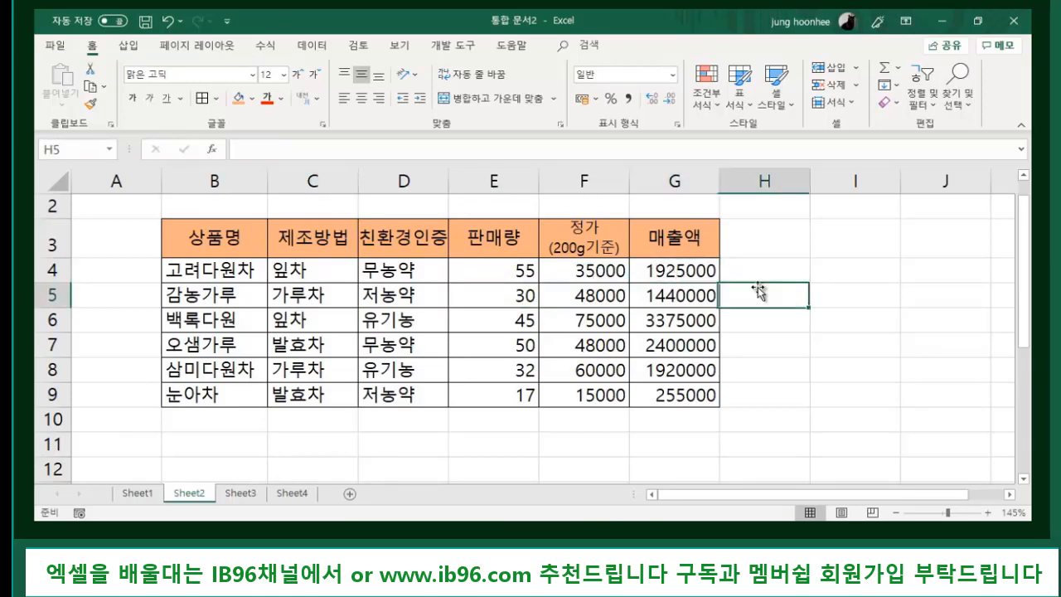
click(669, 274)
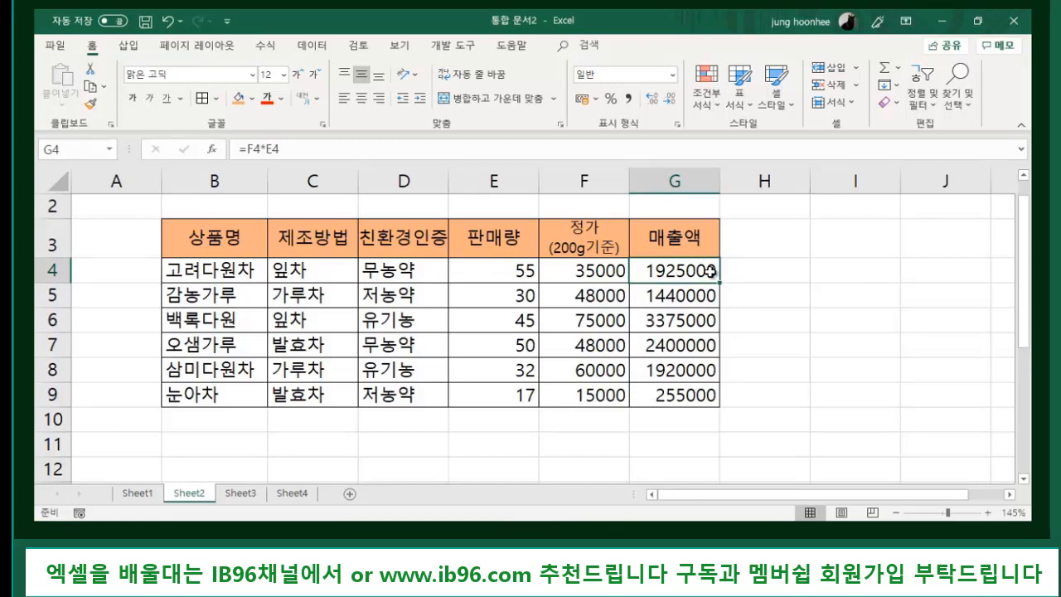
click(563, 275)
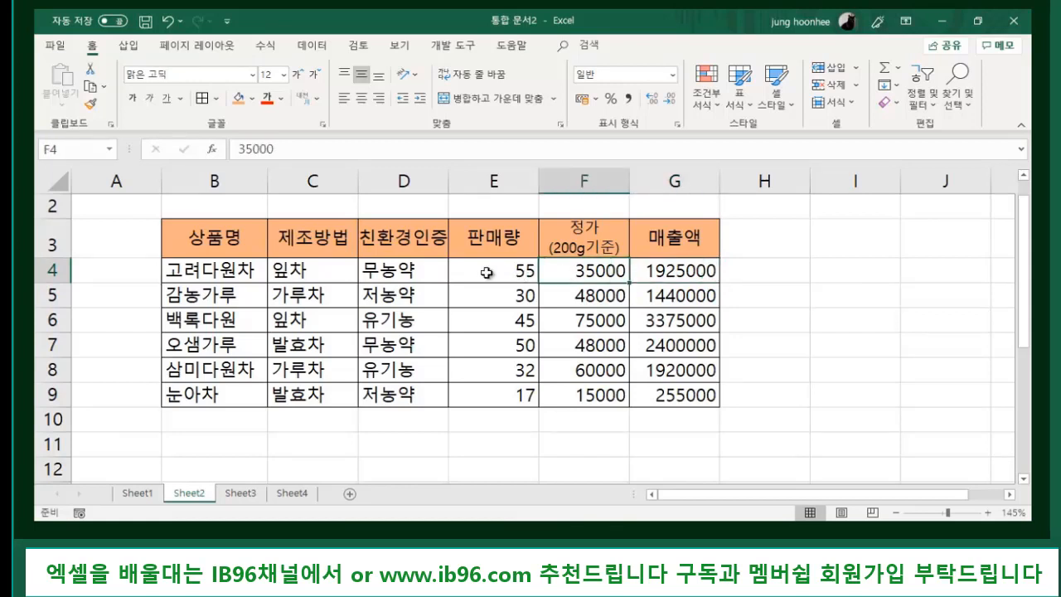
click(490, 271)
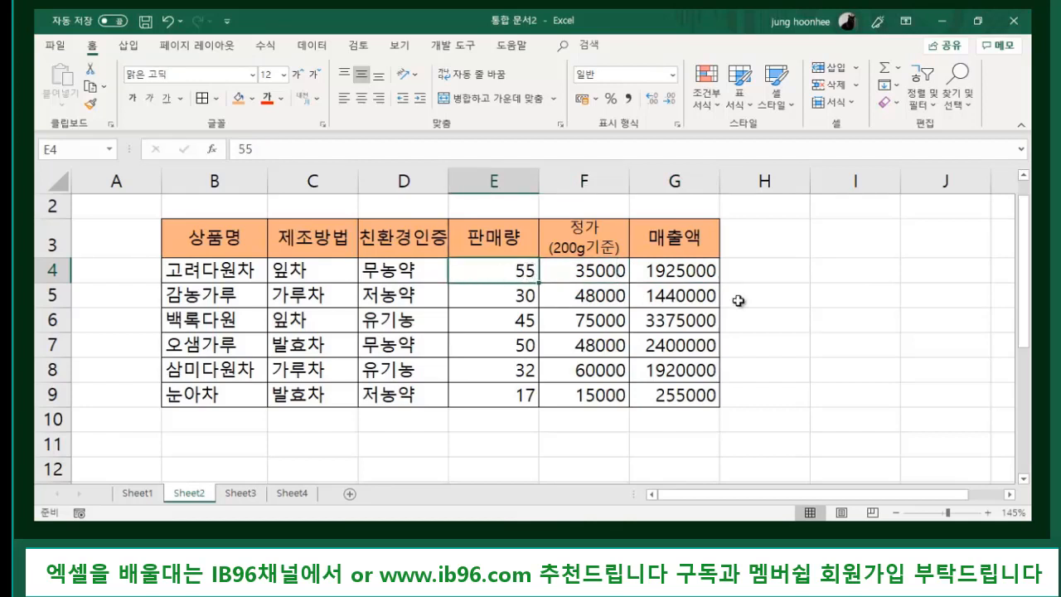
click(694, 273)
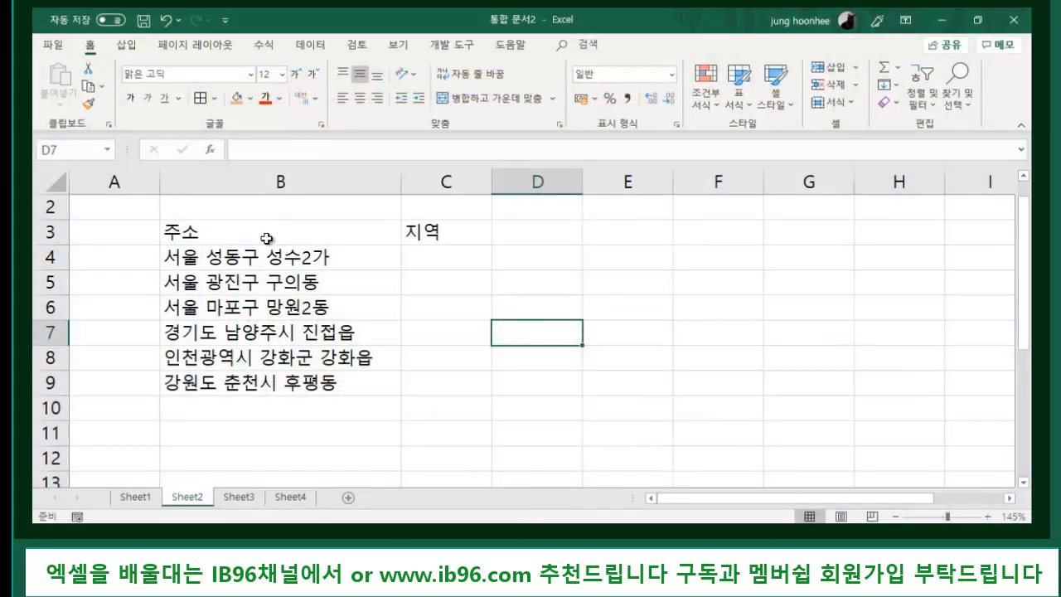
click(266, 233)
click(423, 236)
click(326, 232)
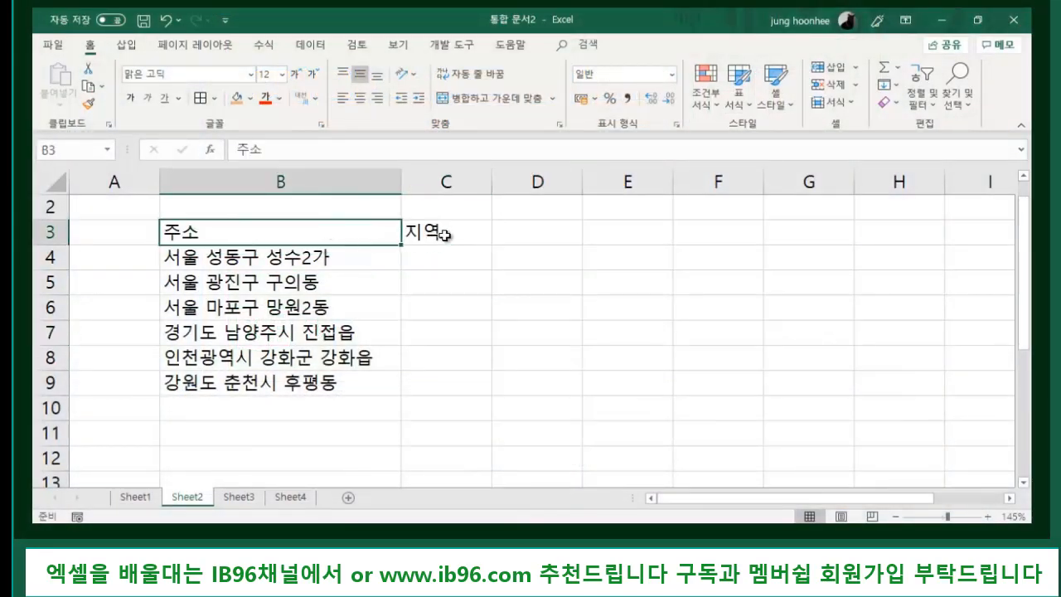
click(442, 232)
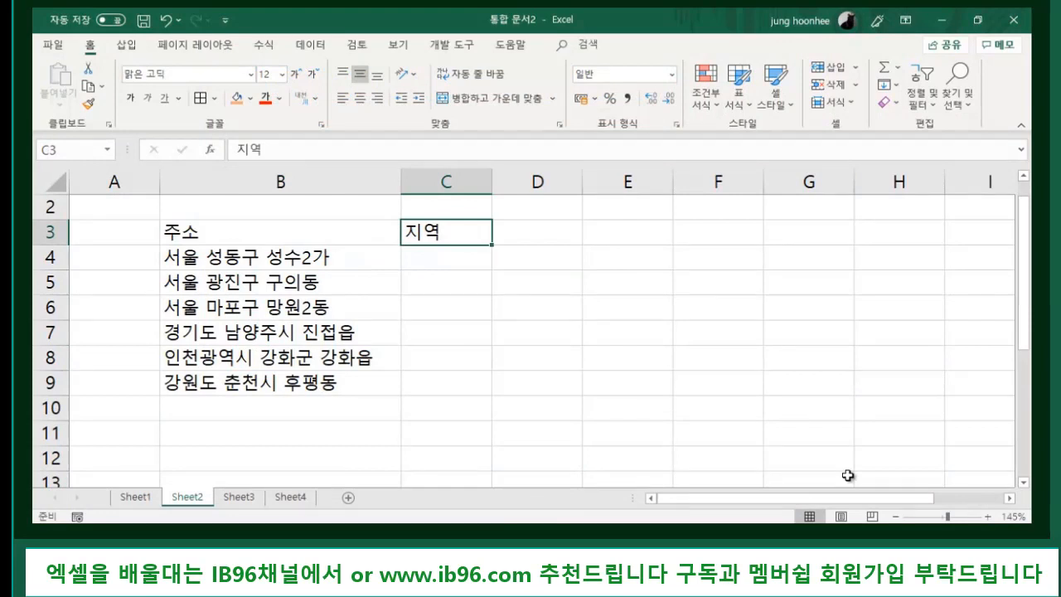
ctrl+scroll(483, 411, up, 1)
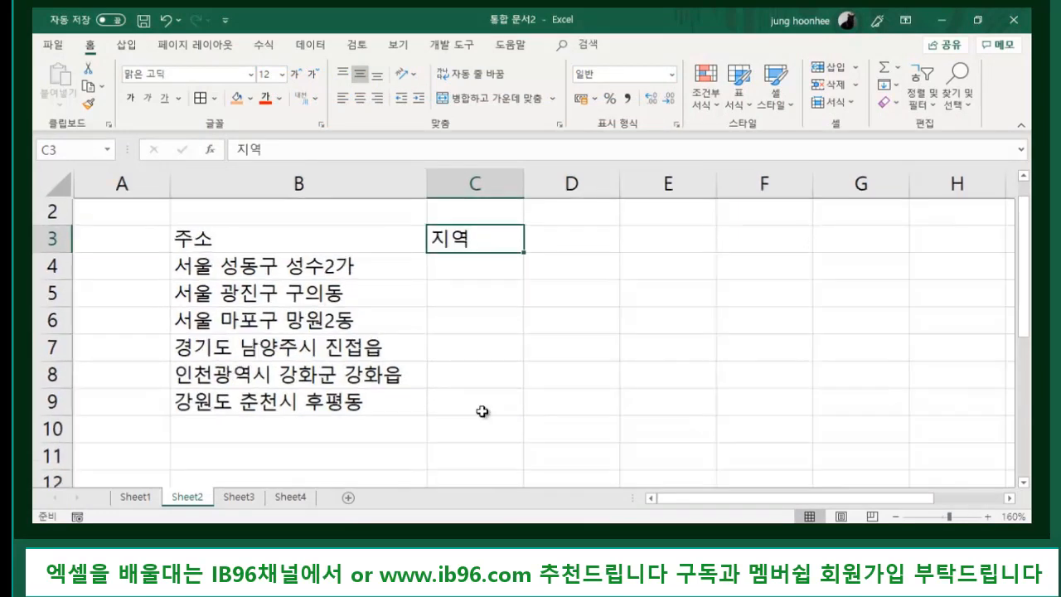
ctrl+scroll(482, 411, up, 1)
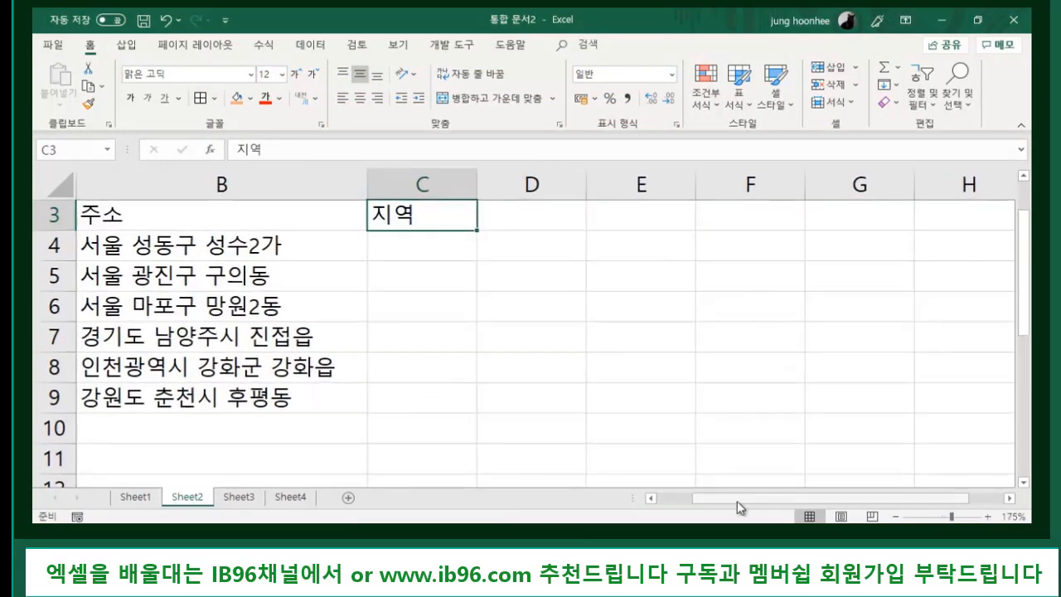
drag(737, 500, 701, 500)
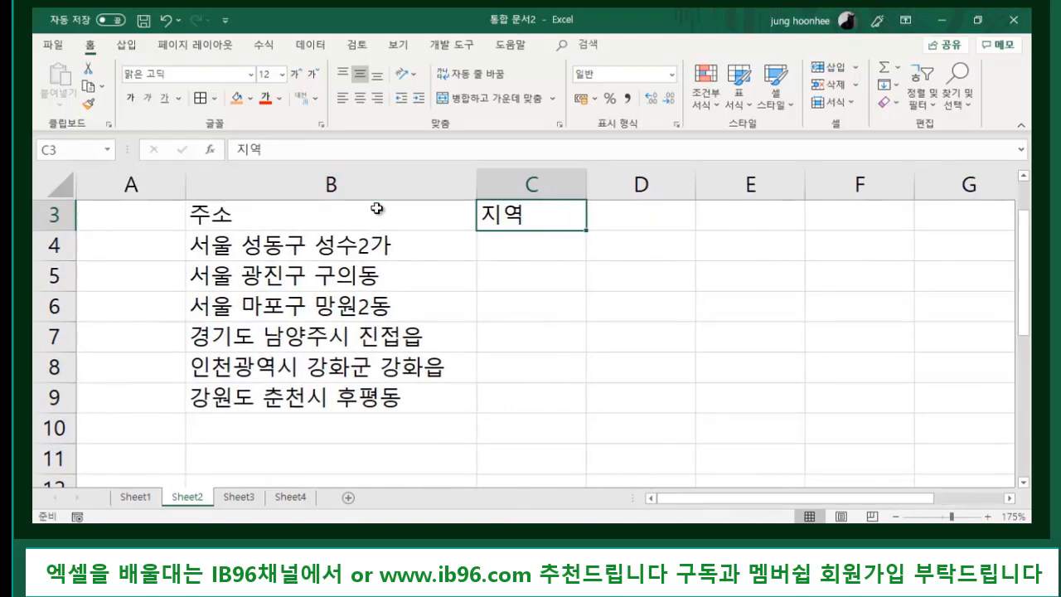
click(287, 251)
click(288, 285)
click(303, 367)
click(303, 397)
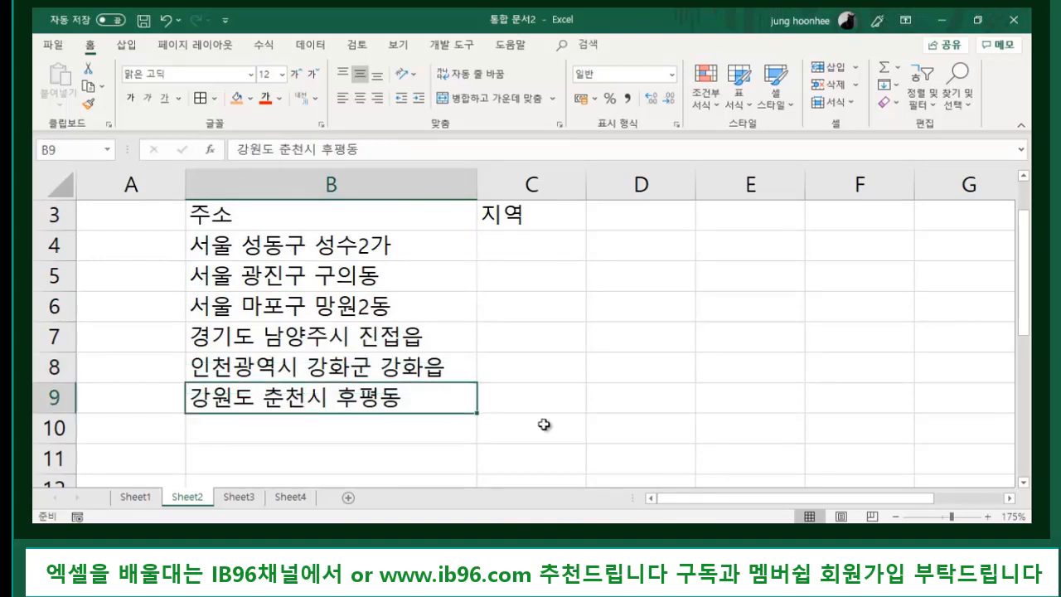
click(620, 417)
click(307, 239)
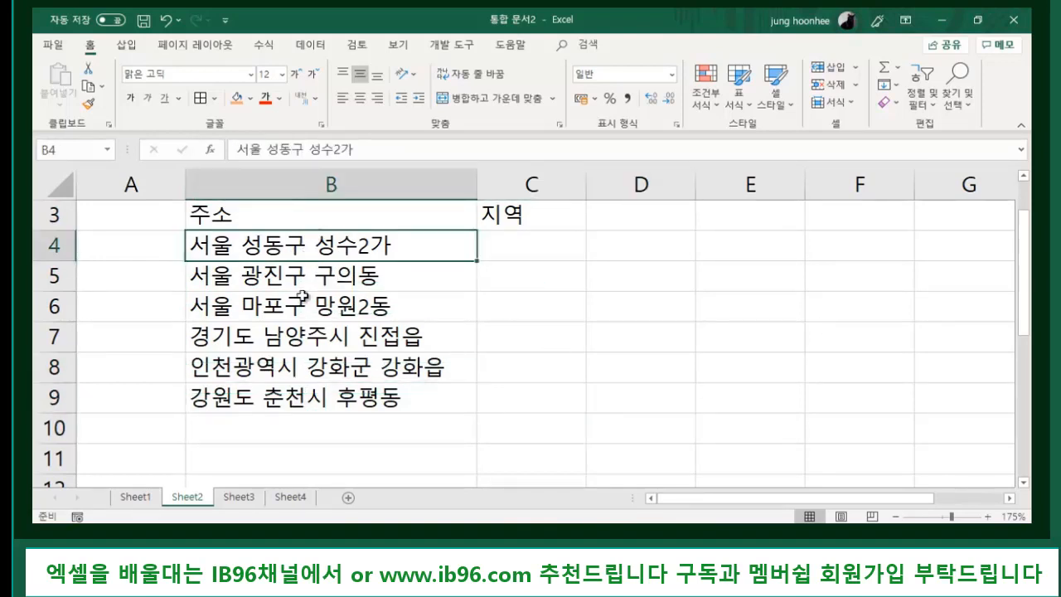
click(292, 282)
click(285, 356)
click(303, 399)
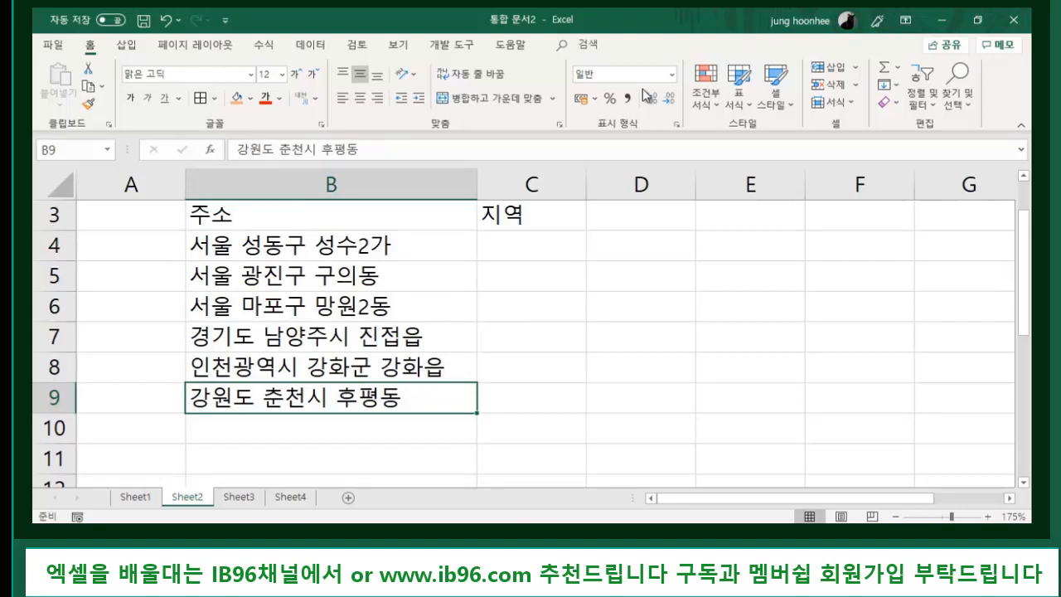
click(414, 213)
click(399, 282)
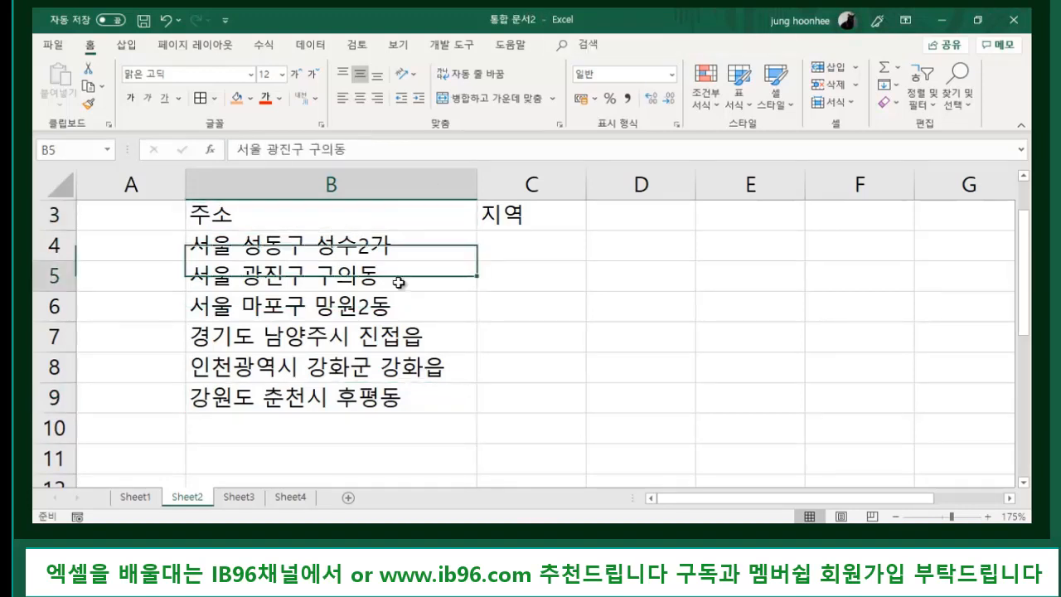
click(214, 246)
click(239, 283)
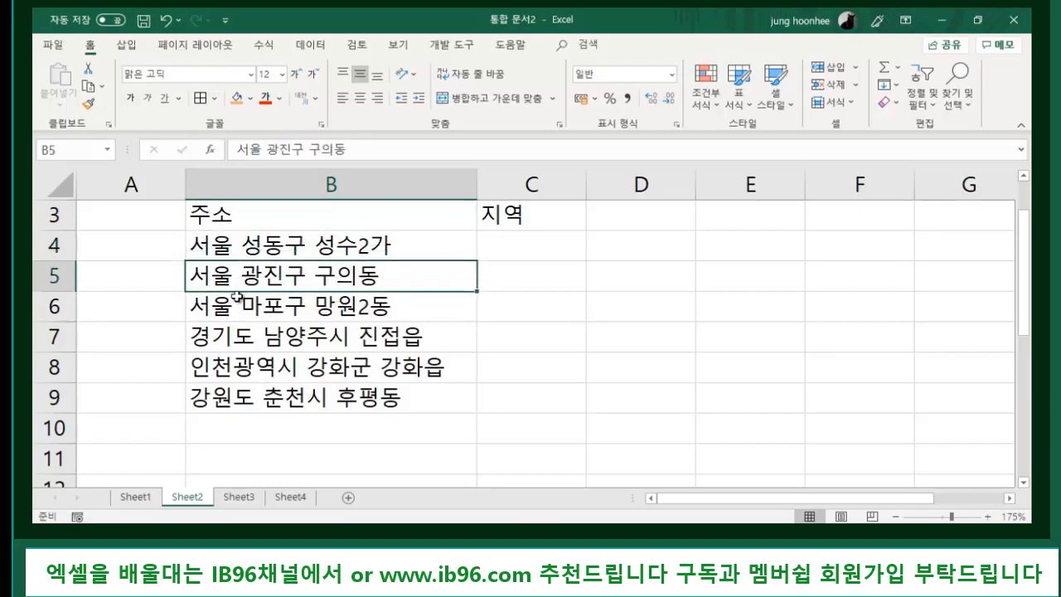
click(238, 298)
click(274, 377)
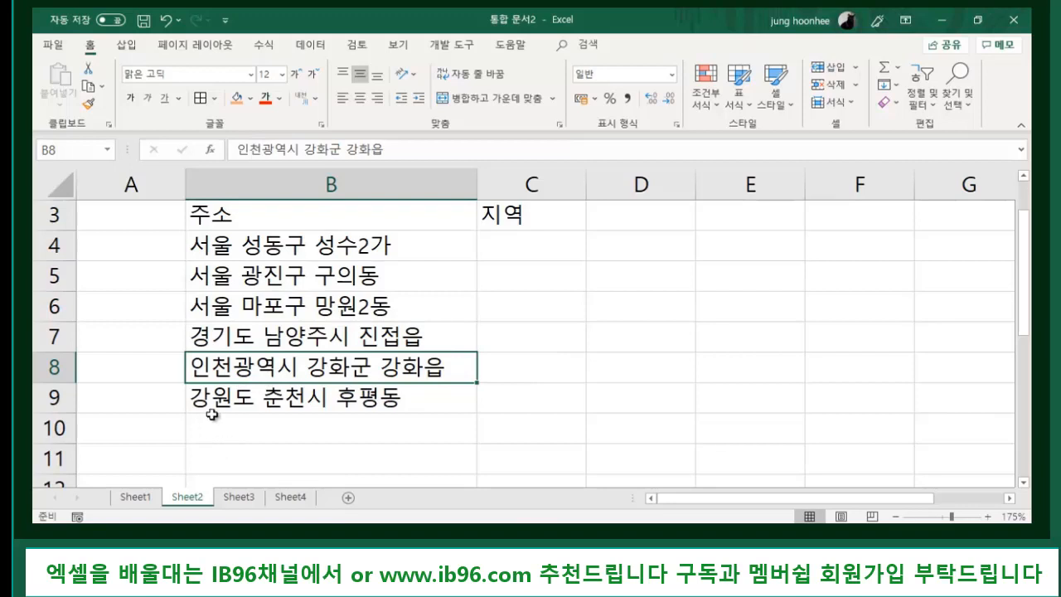
click(516, 245)
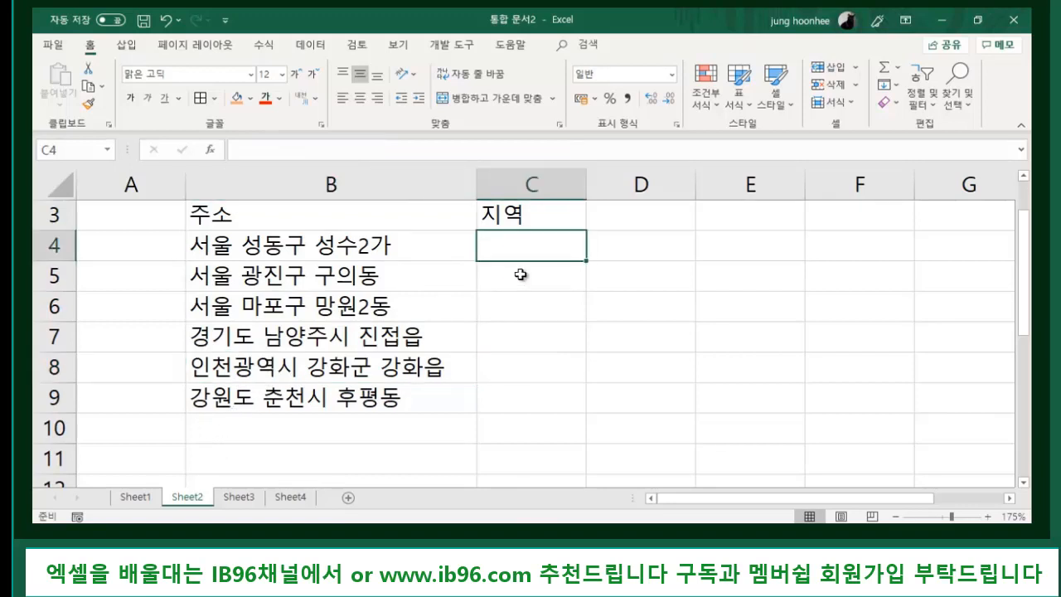
click(520, 274)
click(521, 309)
click(526, 340)
click(521, 377)
click(516, 403)
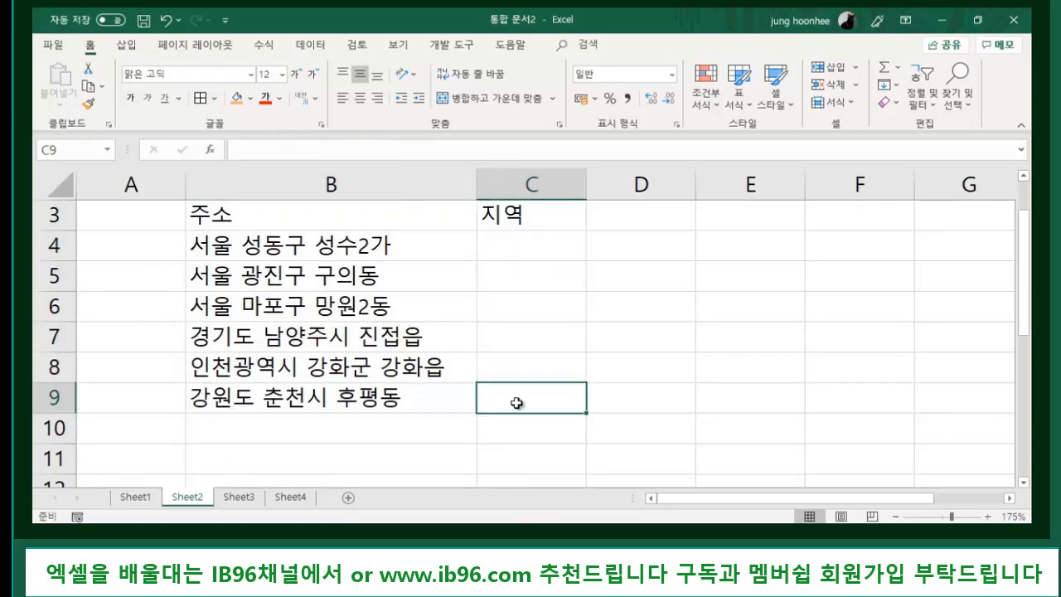
drag(260, 246, 248, 403)
click(216, 245)
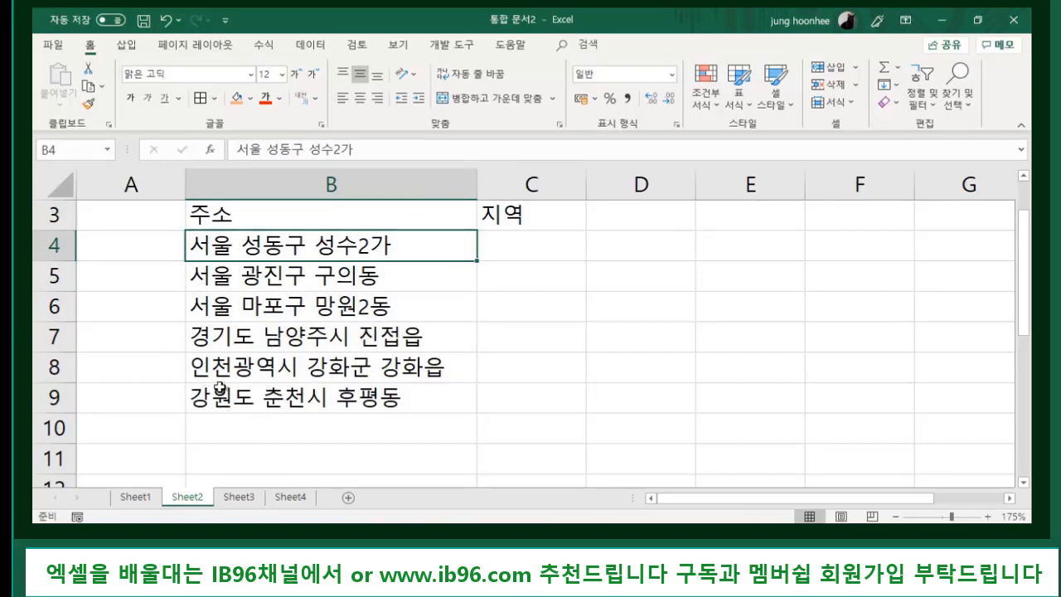
click(537, 247)
click(535, 284)
click(530, 313)
click(522, 363)
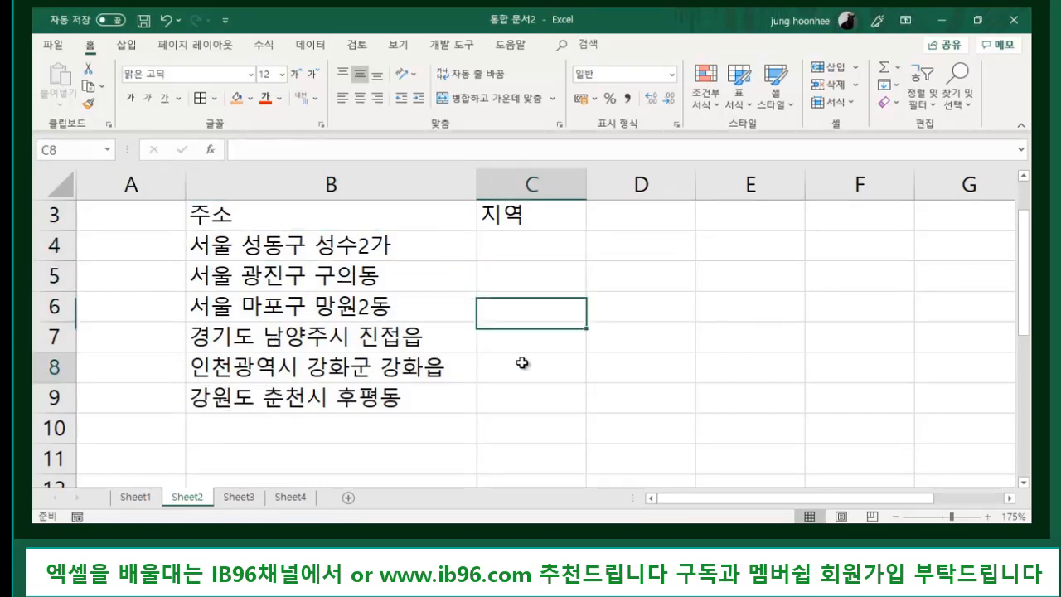
click(525, 393)
click(536, 249)
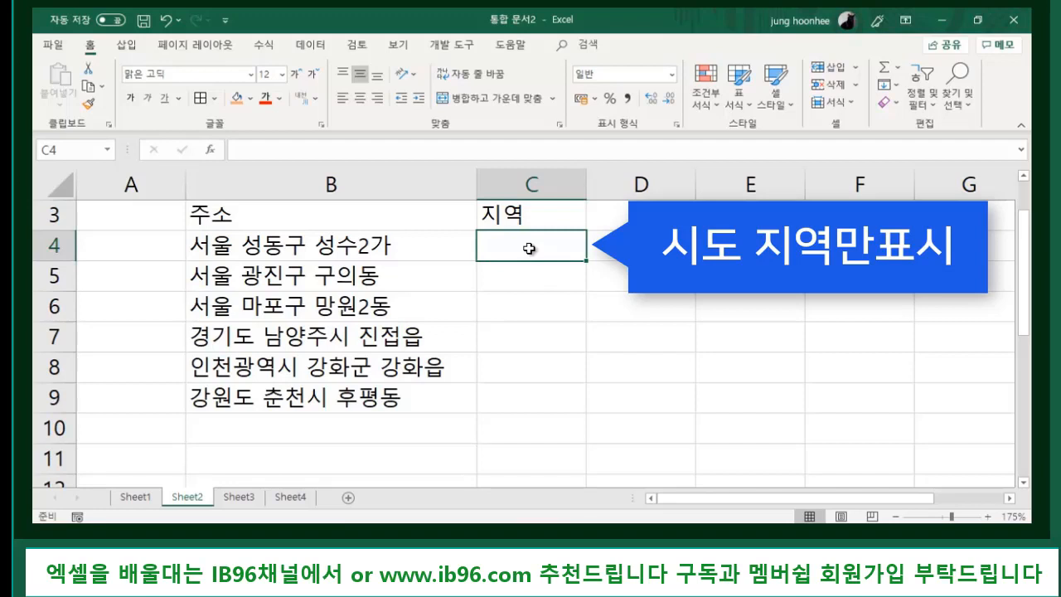
- Type 서울 in C4 as the region example and select C4:C9
click(654, 296)
click(539, 245)
click(524, 285)
click(533, 233)
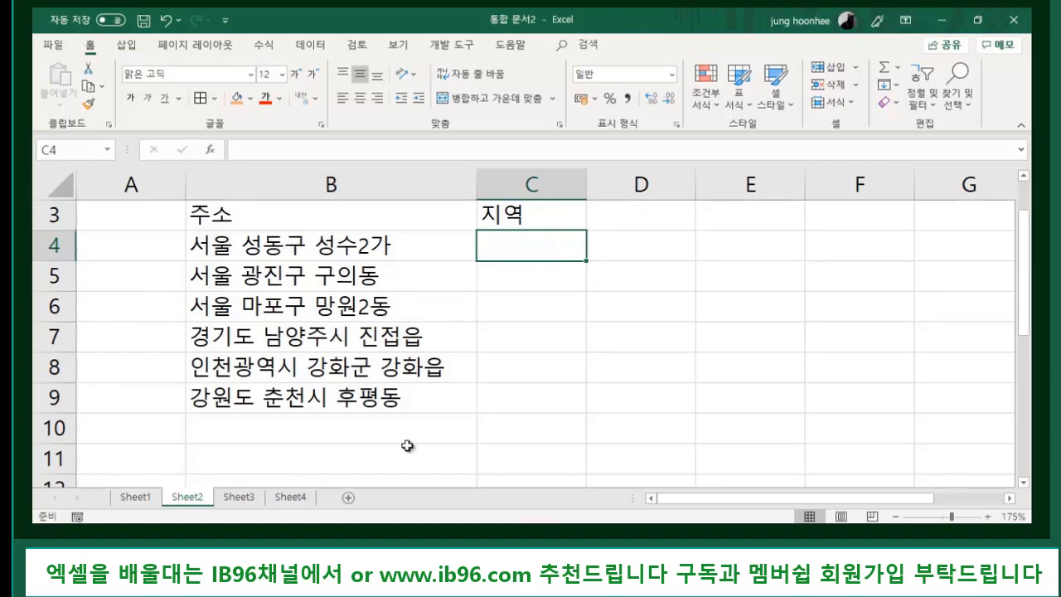
text(서)
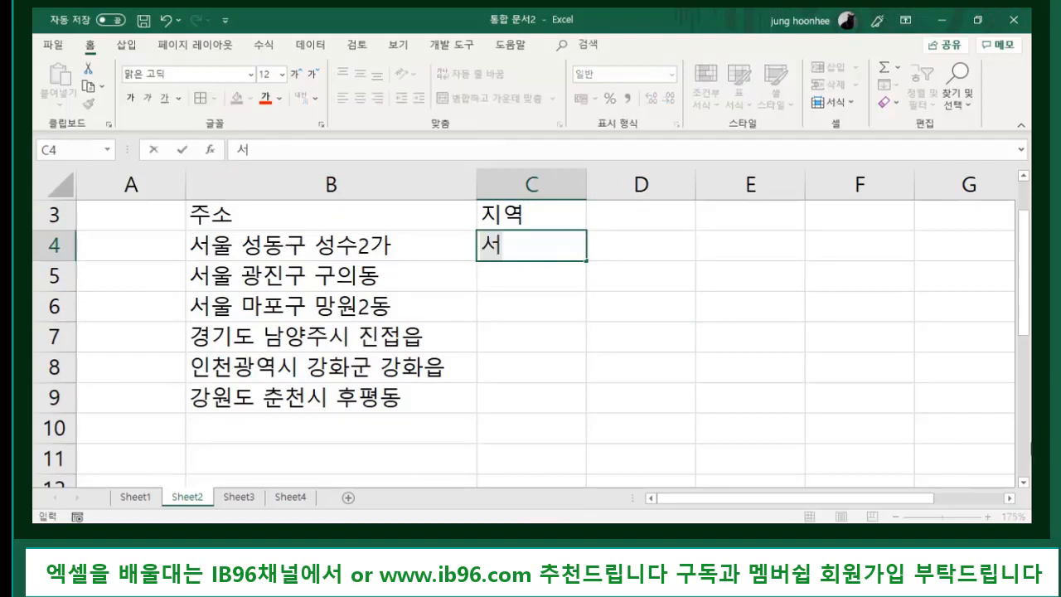
text(ㅜ울)
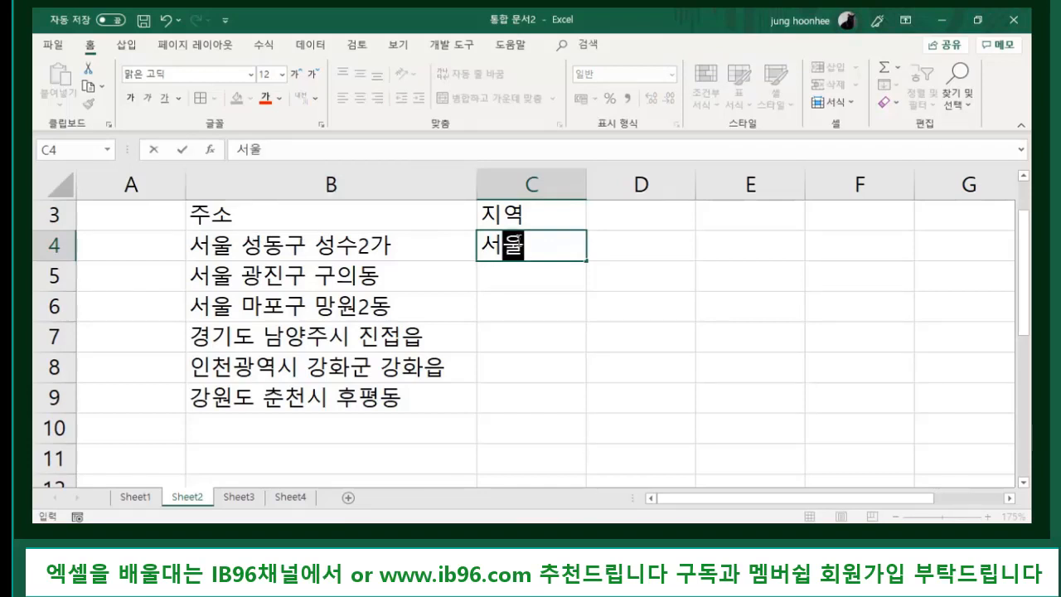
click(548, 279)
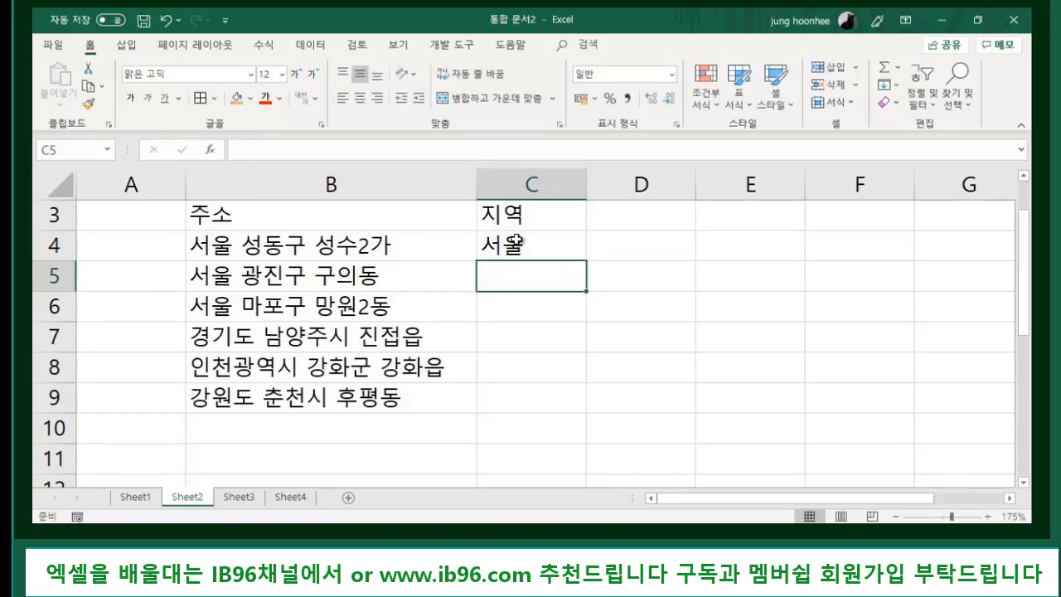
drag(537, 243, 520, 398)
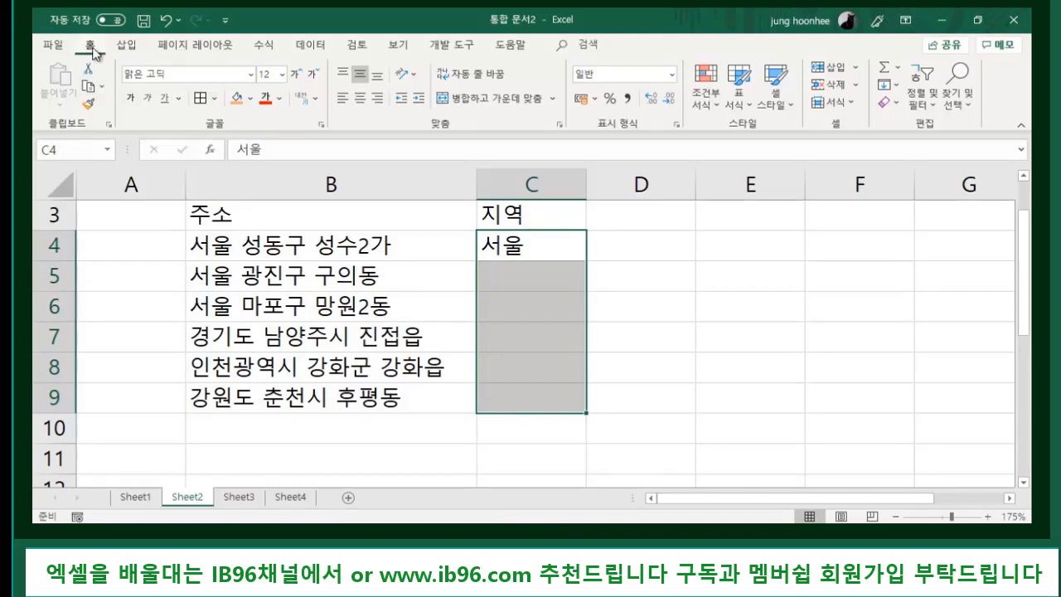
- Flash Fill regions into C5:C9 and widen column C to fit 인천광역시
click(899, 88)
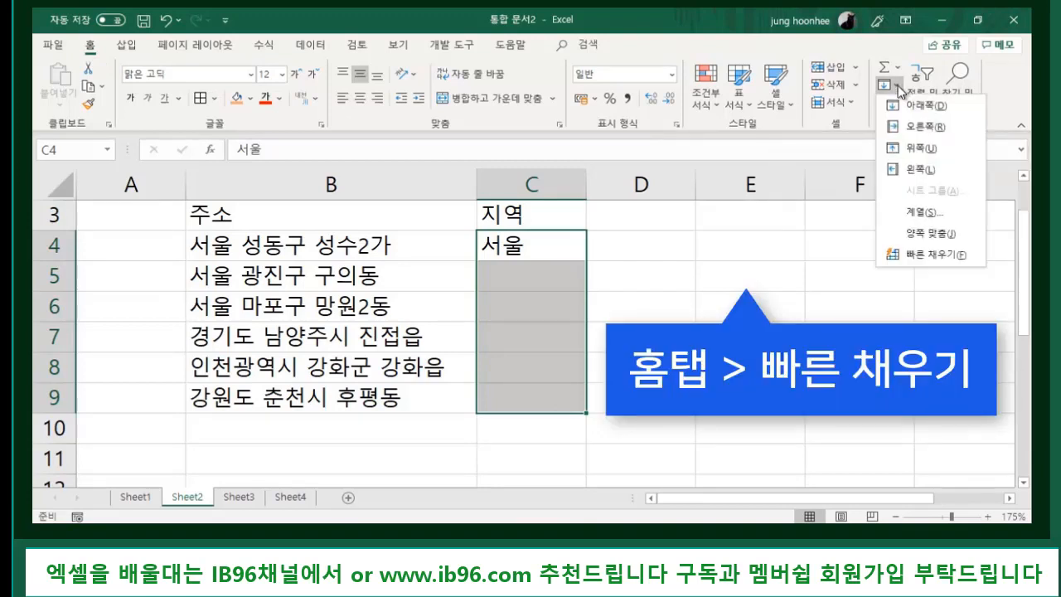
click(935, 256)
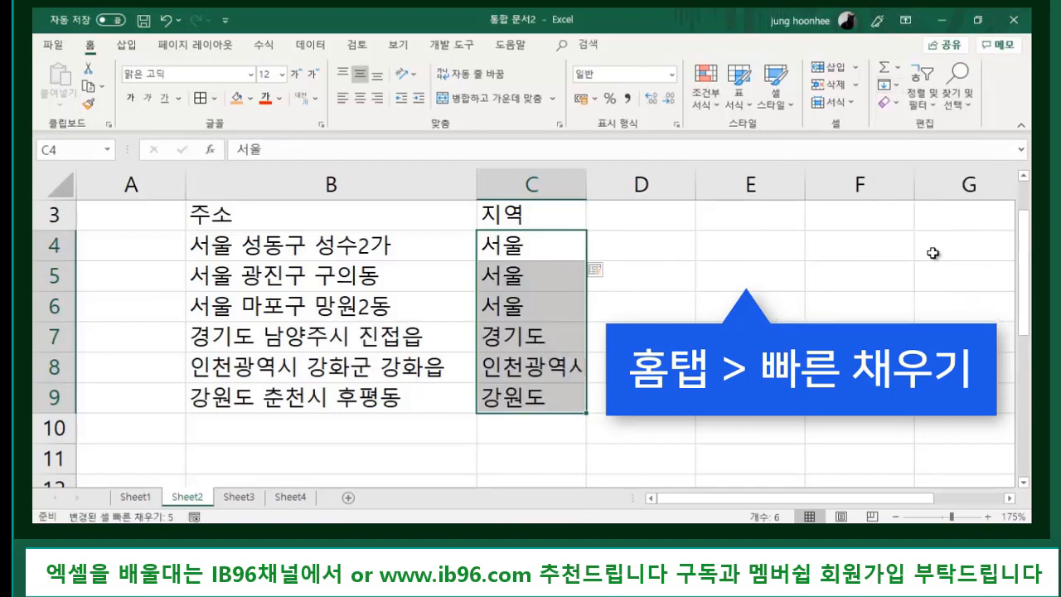
click(672, 428)
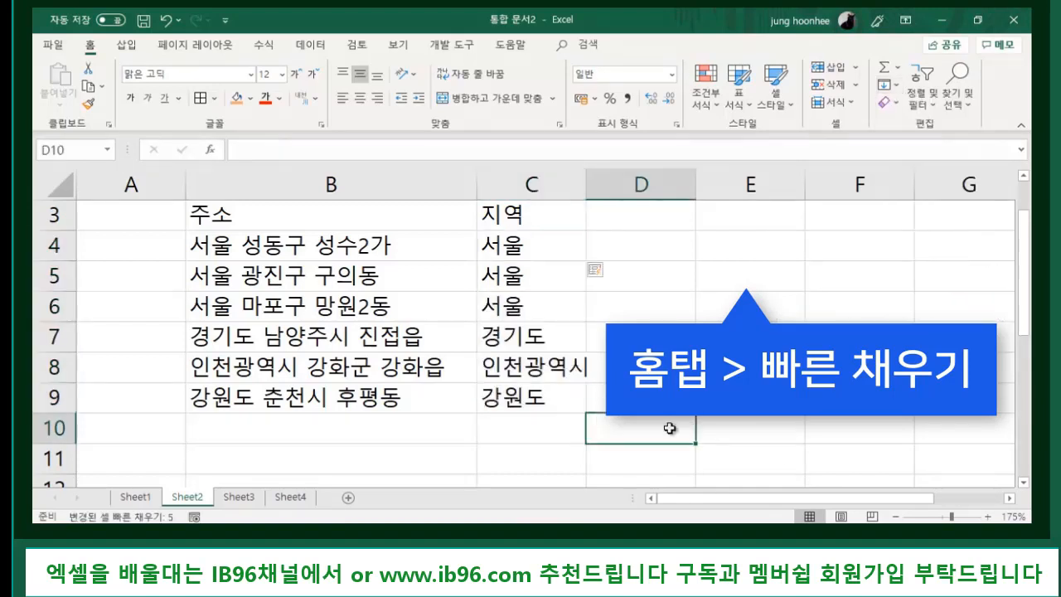
drag(588, 193, 606, 193)
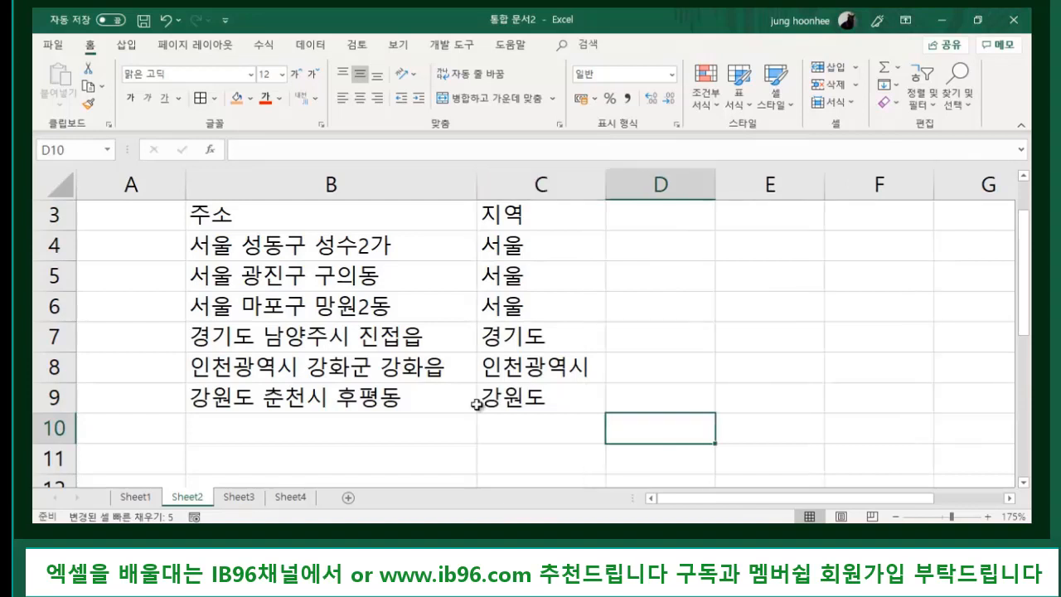
click(539, 423)
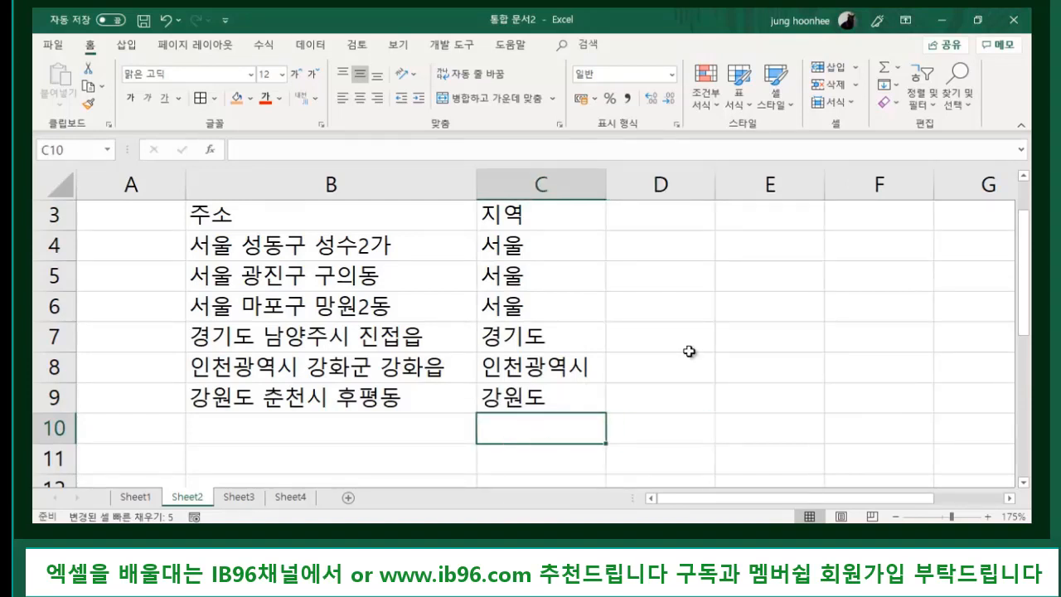
click(528, 246)
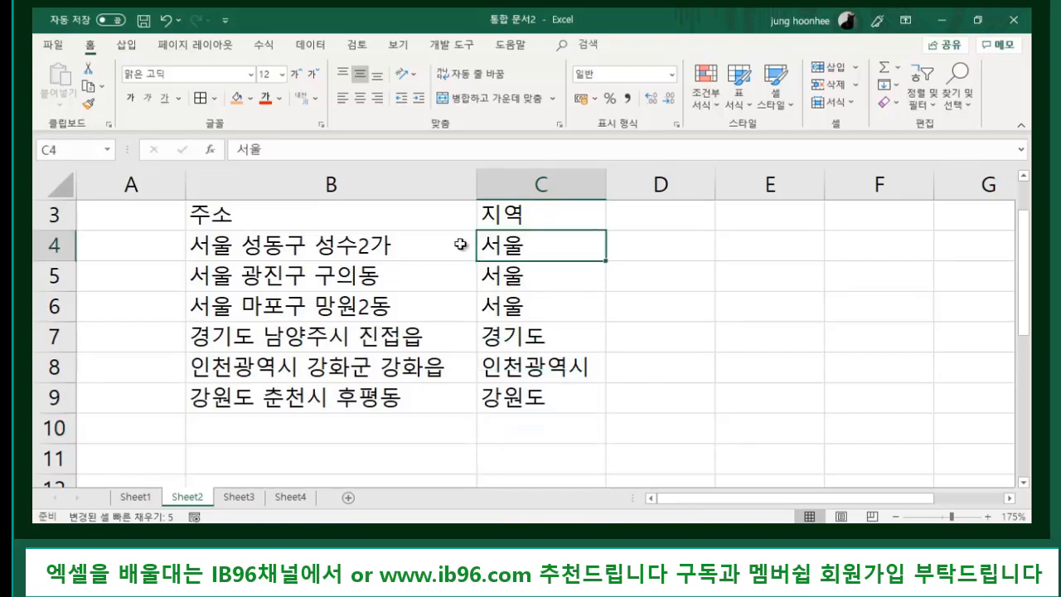
click(249, 244)
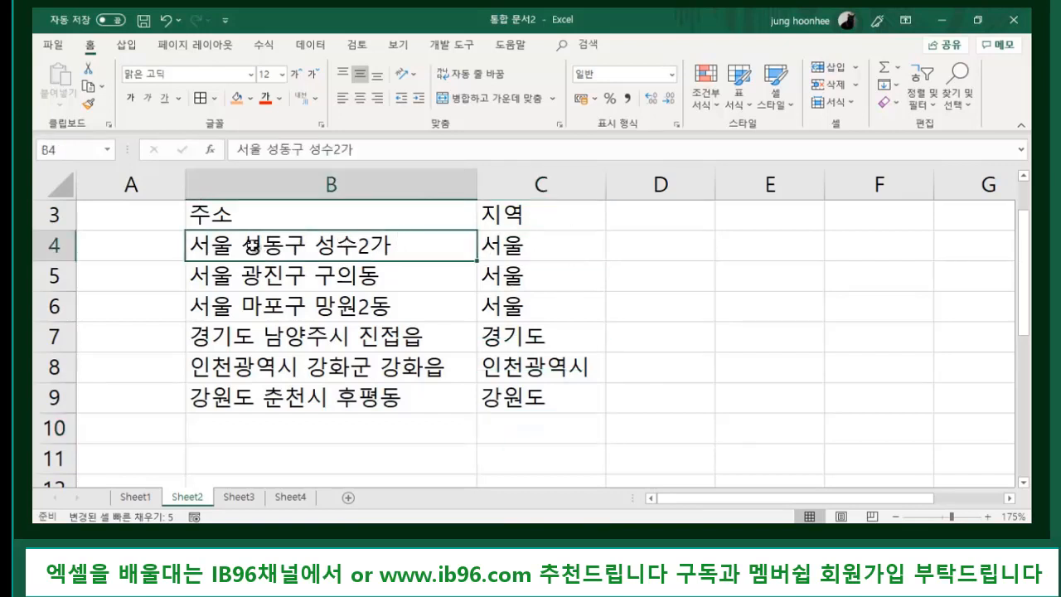
click(518, 248)
click(701, 271)
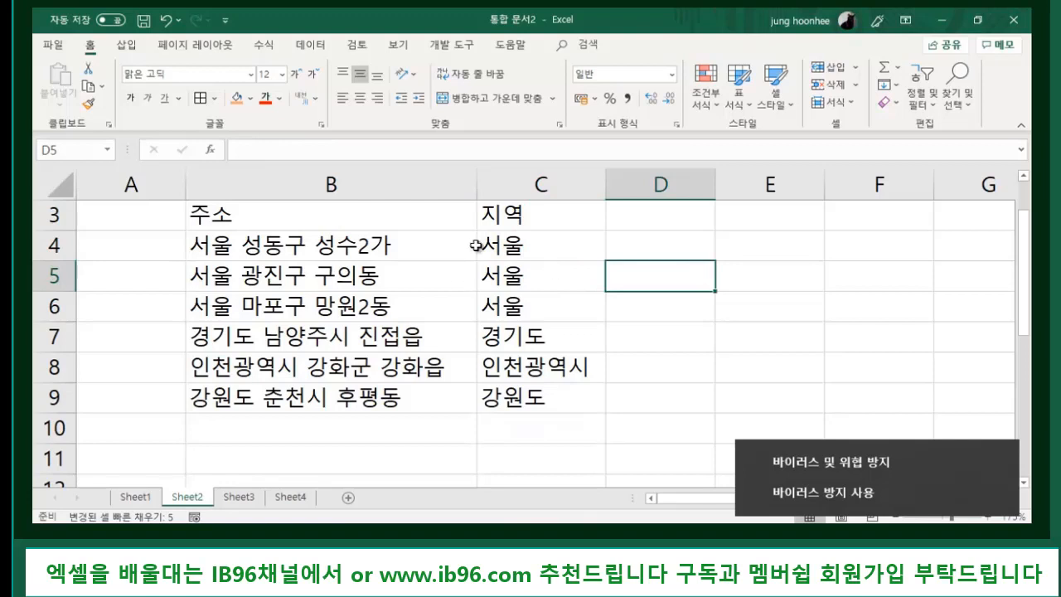
click(530, 249)
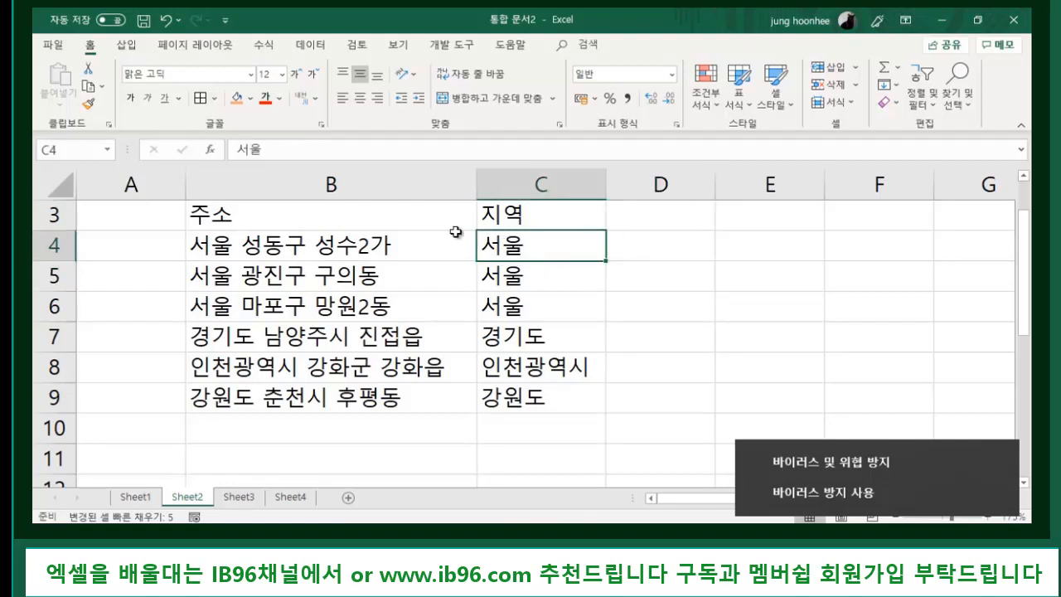
click(303, 246)
click(514, 245)
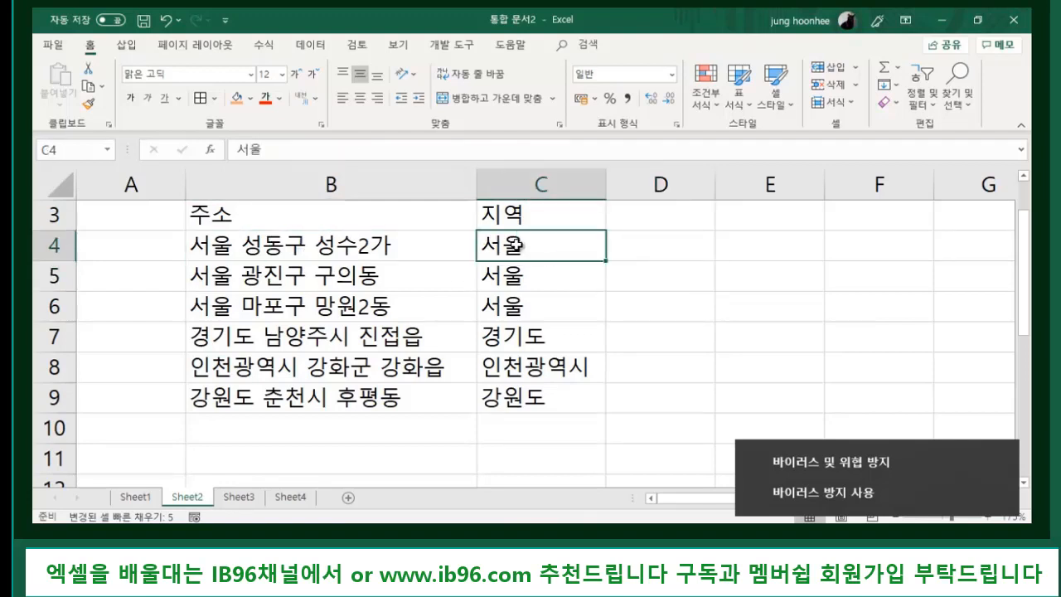
click(225, 247)
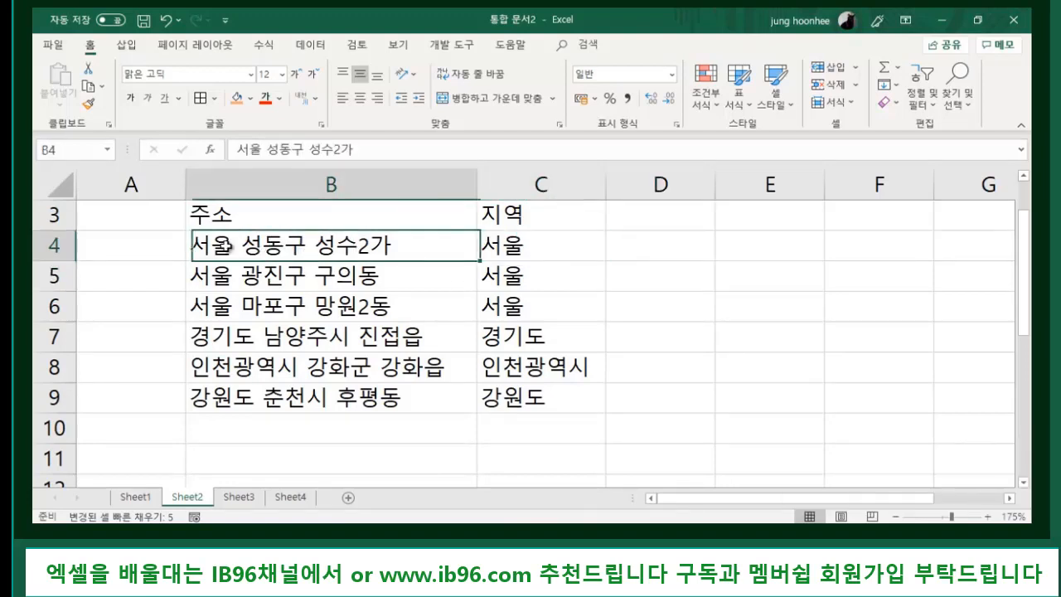
click(507, 245)
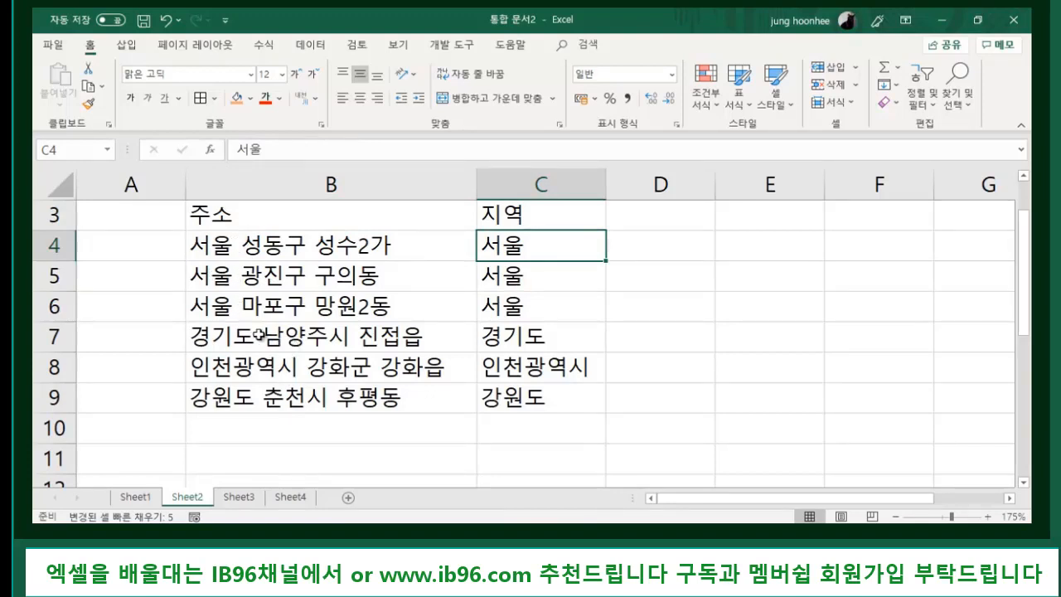
click(540, 401)
click(943, 406)
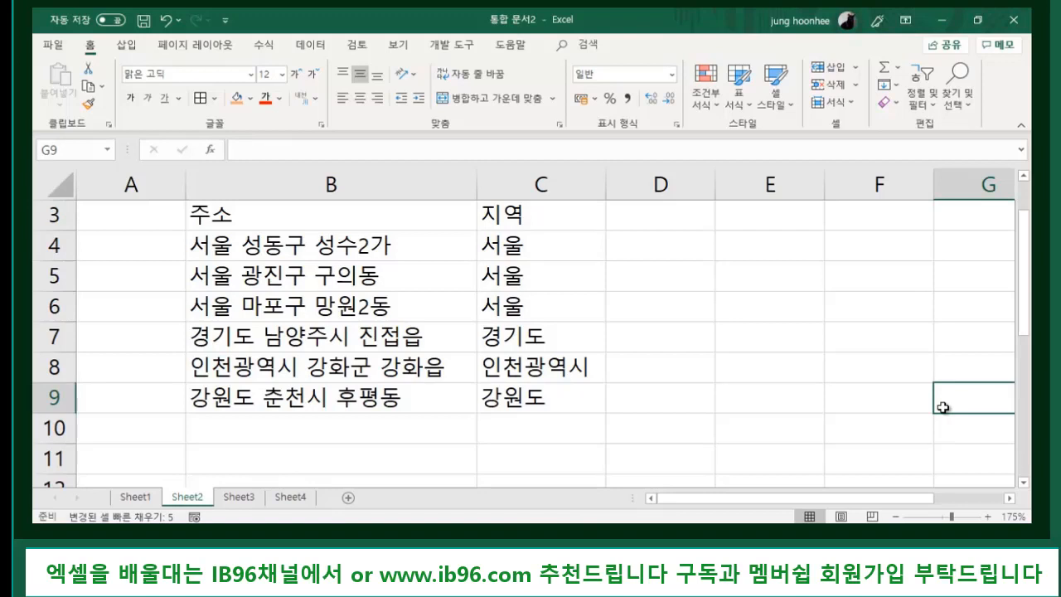
click(282, 248)
click(282, 276)
click(692, 300)
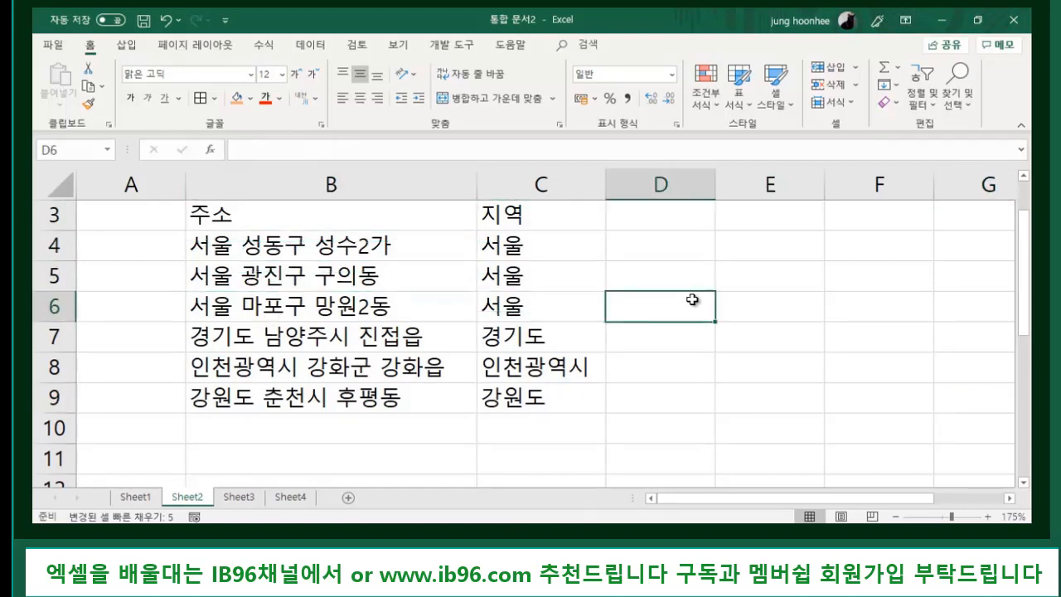
click(667, 246)
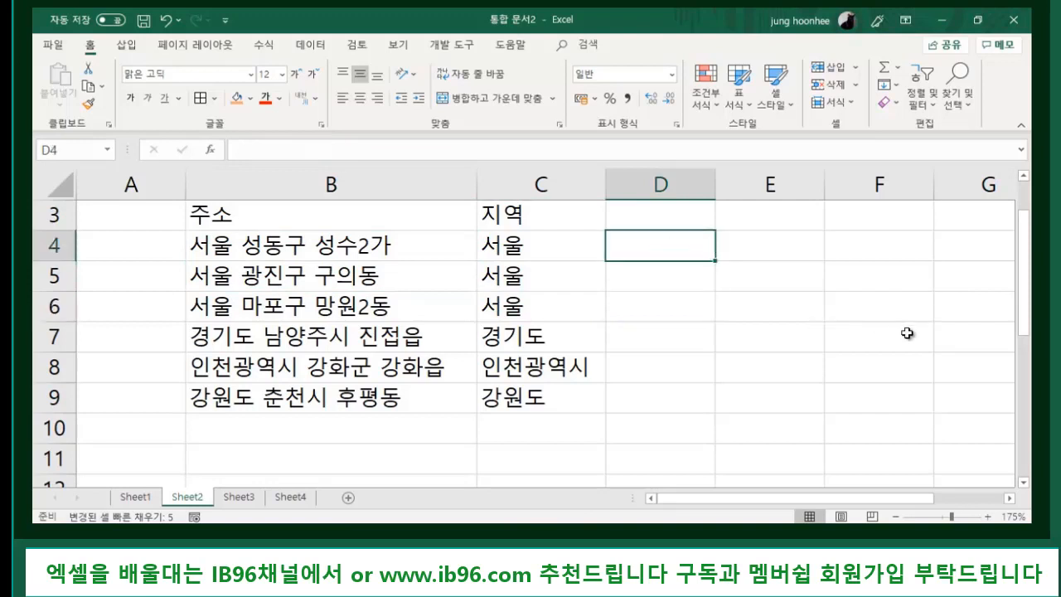
- Type 성동구 in D4 and Flash Fill the districts down D4:D9
text(성ㄷ)
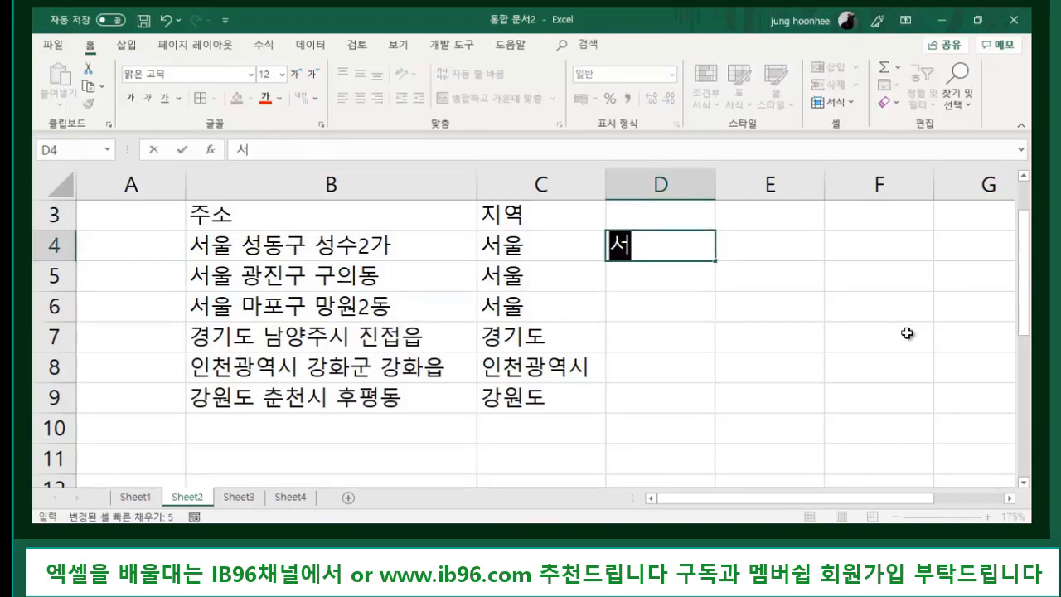
text(동구)
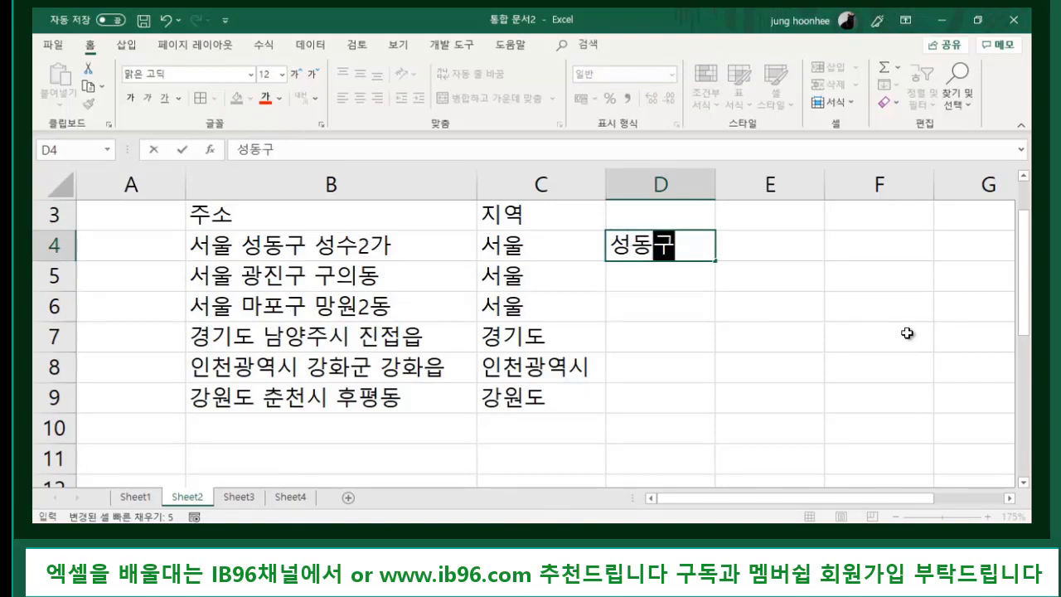
click(729, 320)
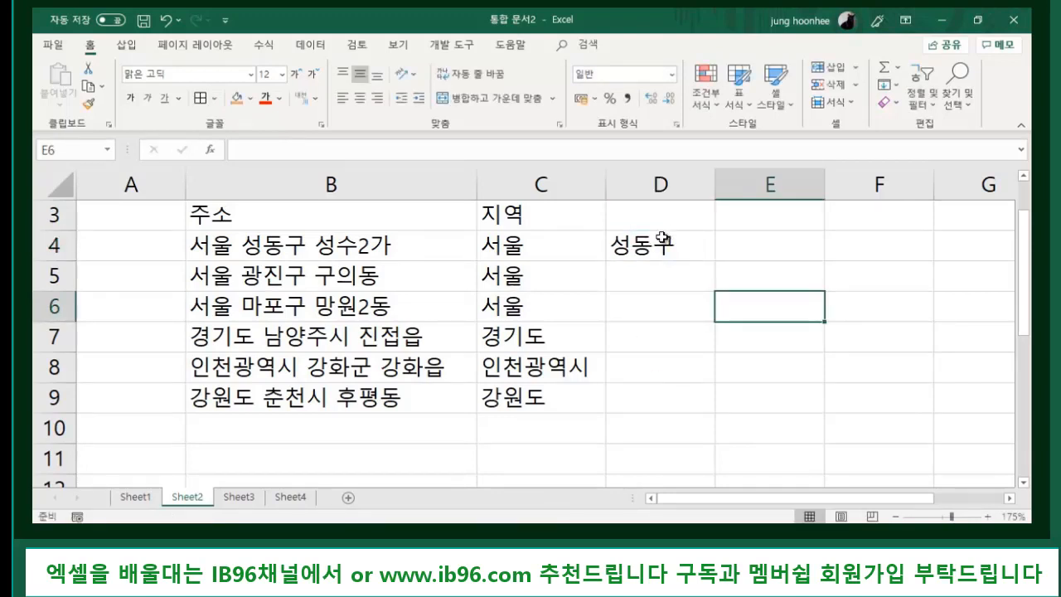
drag(667, 245, 649, 403)
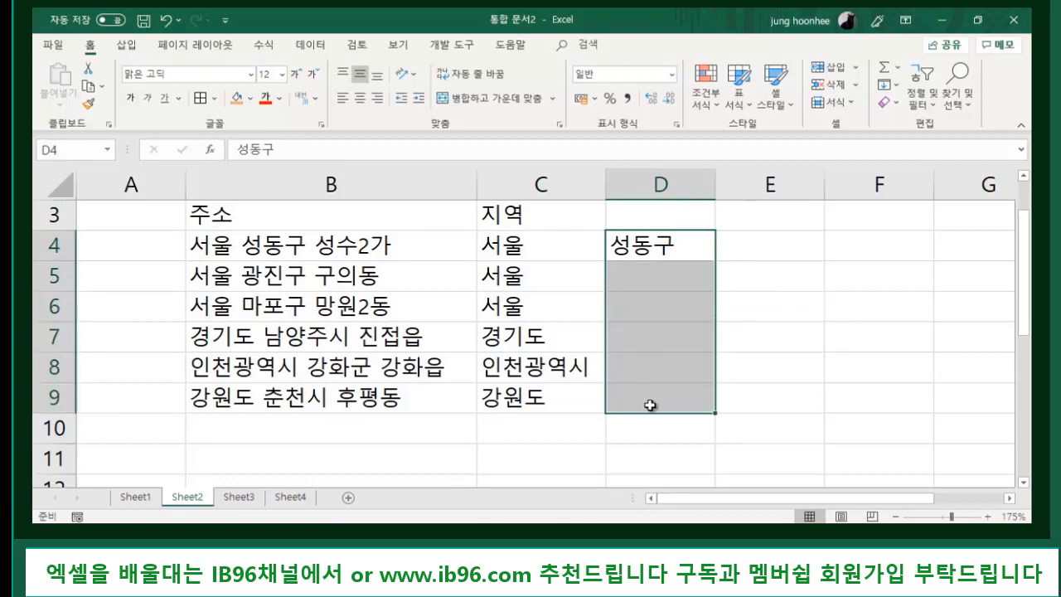
click(888, 85)
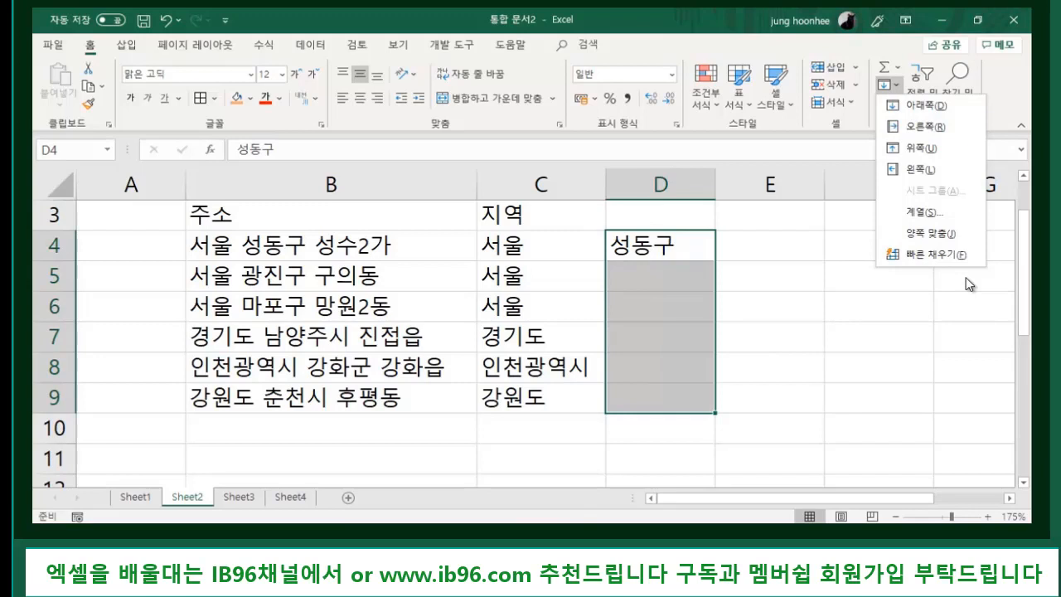
click(950, 253)
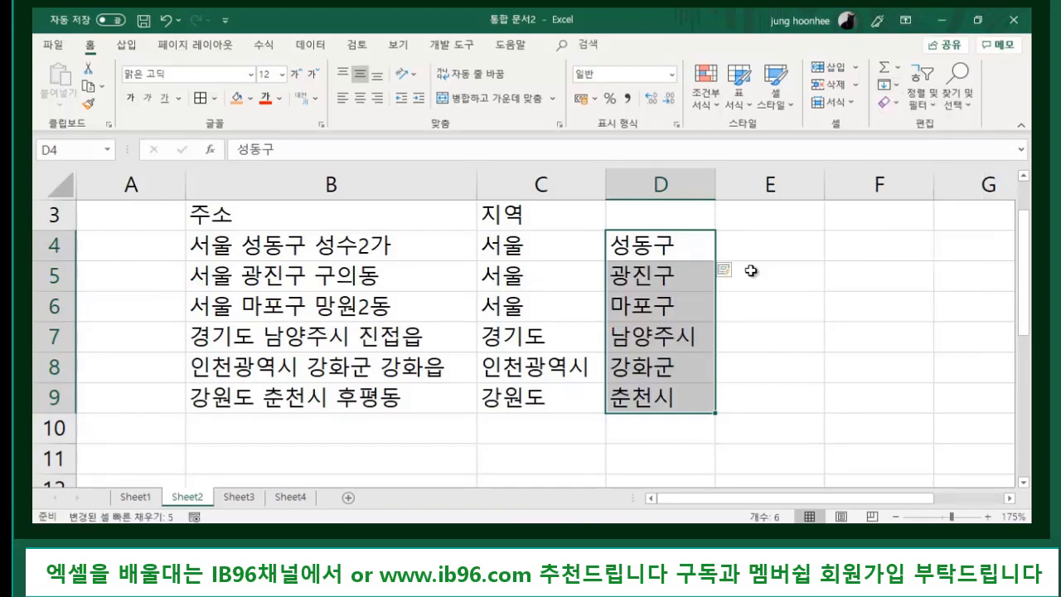
click(820, 348)
drag(667, 278, 657, 406)
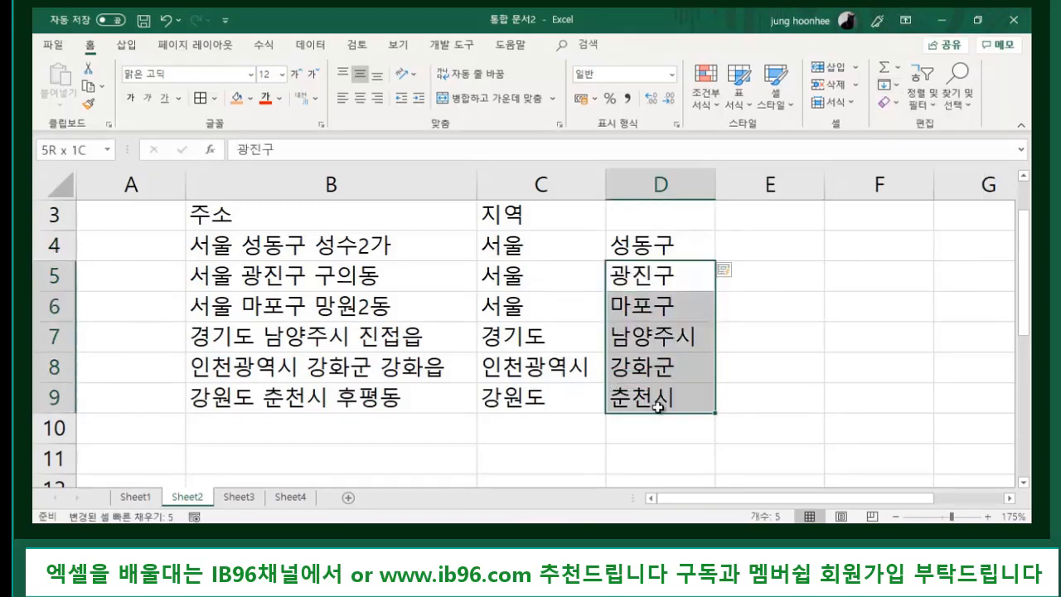
- Clear D5:D9, redo the district Flash Fill with Ctrl+E, then go to Sheet3
key(Delete)
click(885, 356)
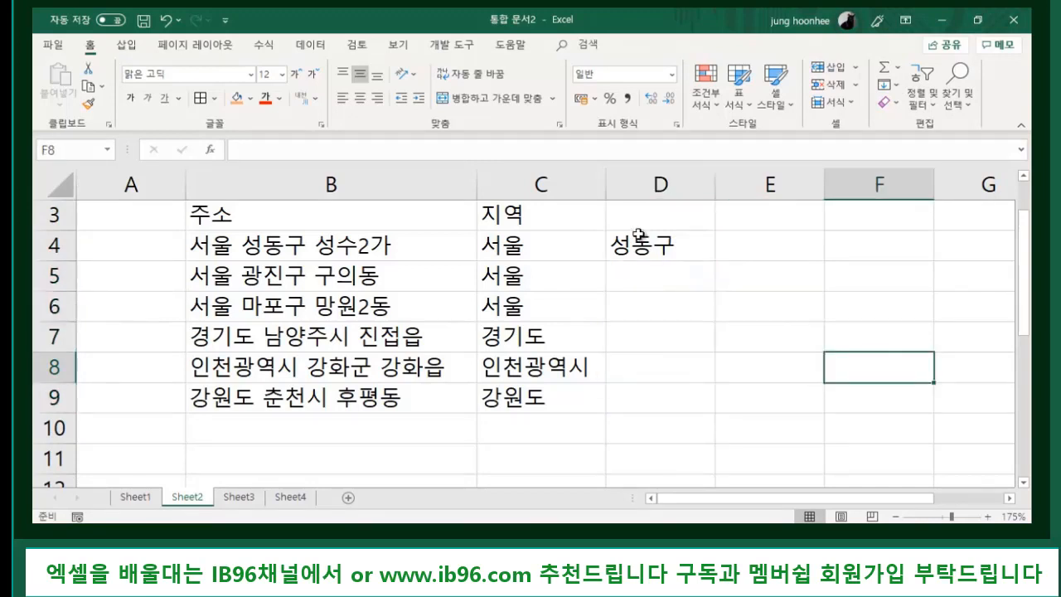
click(638, 235)
drag(643, 244, 651, 389)
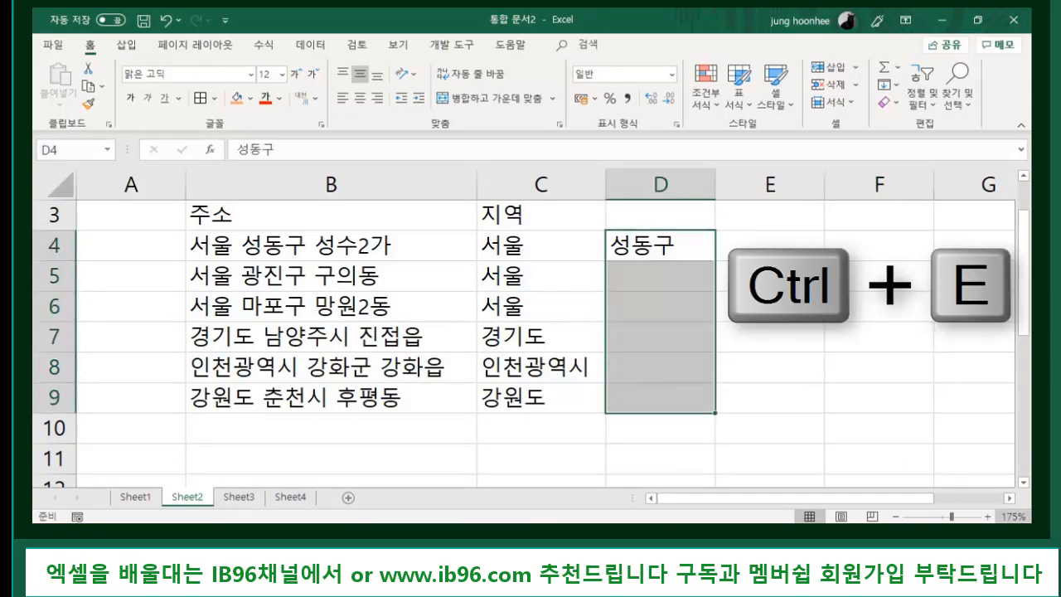
key(ctrl+e)
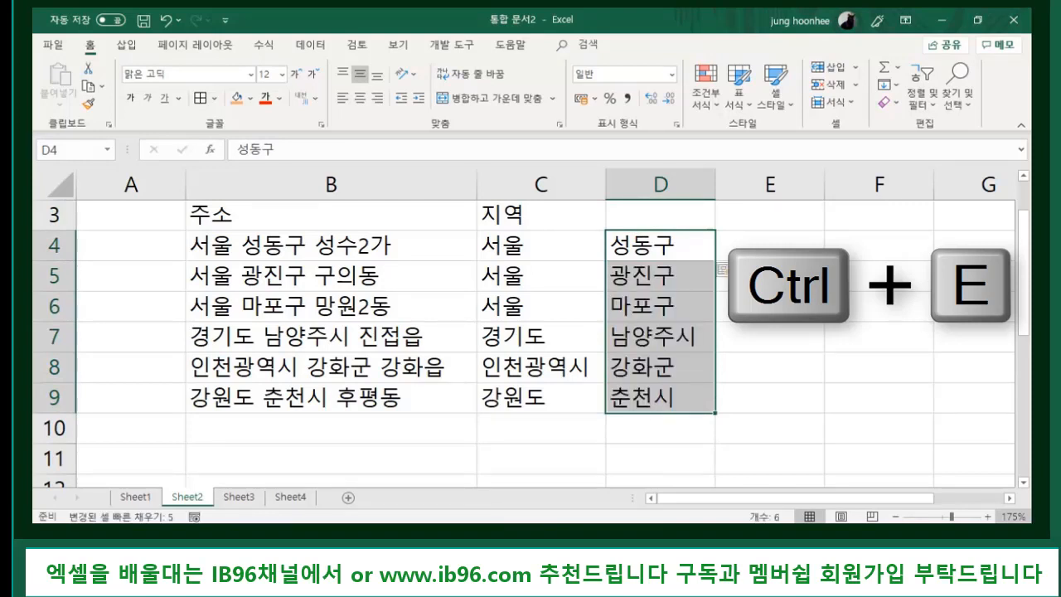
click(863, 418)
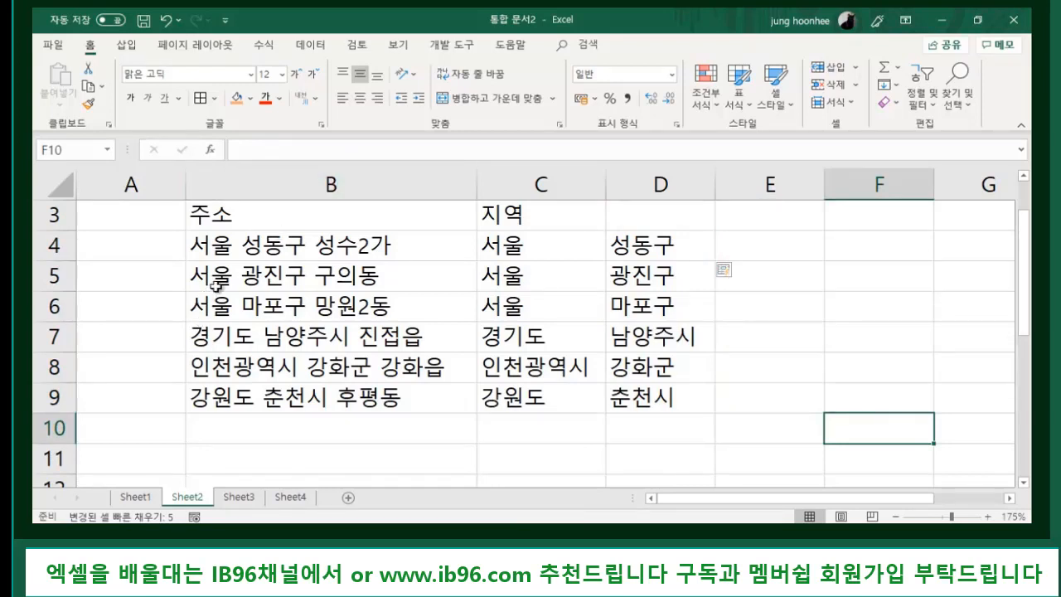
click(750, 366)
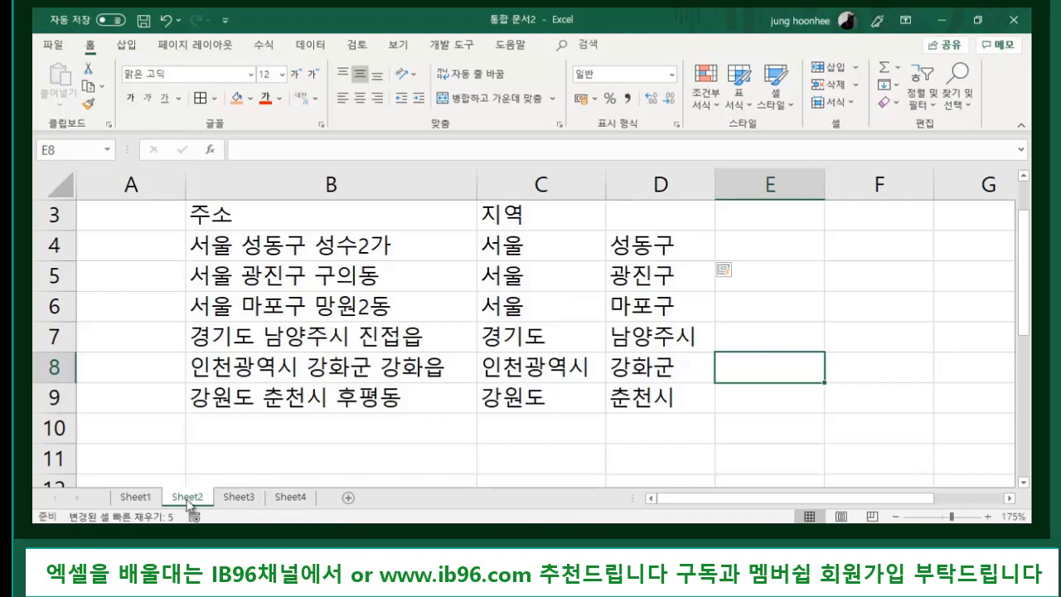
click(240, 497)
key(Left)
key(Left)
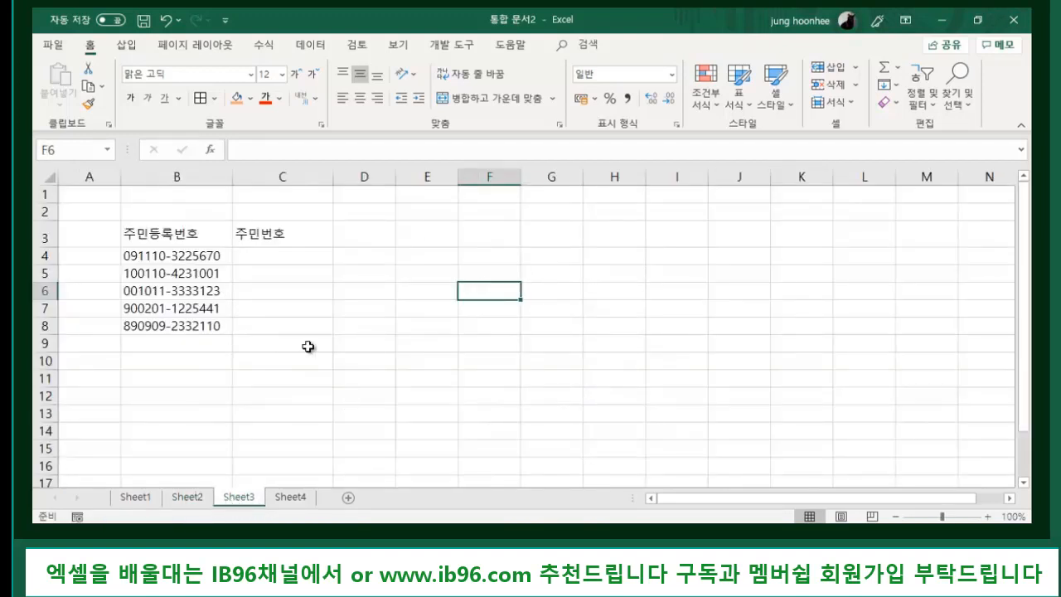
scroll(308, 346, up, 4)
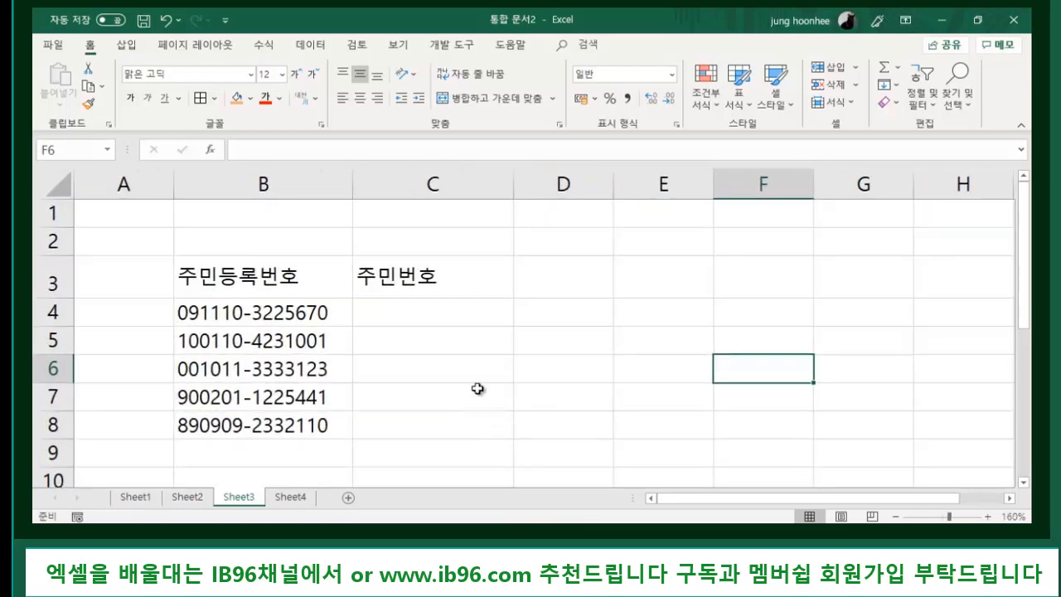
click(313, 313)
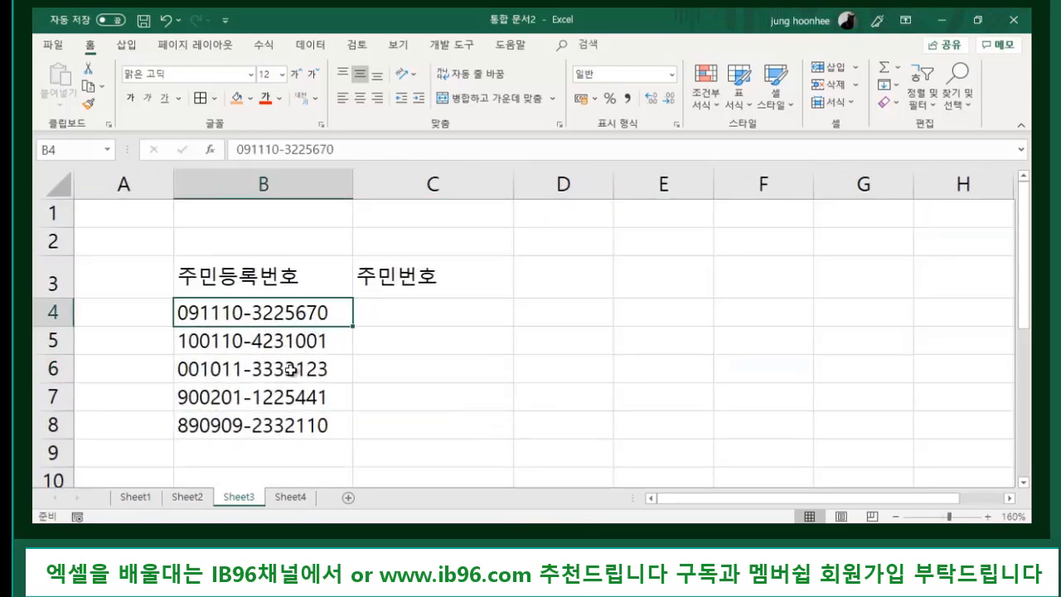
click(280, 369)
click(294, 420)
click(452, 340)
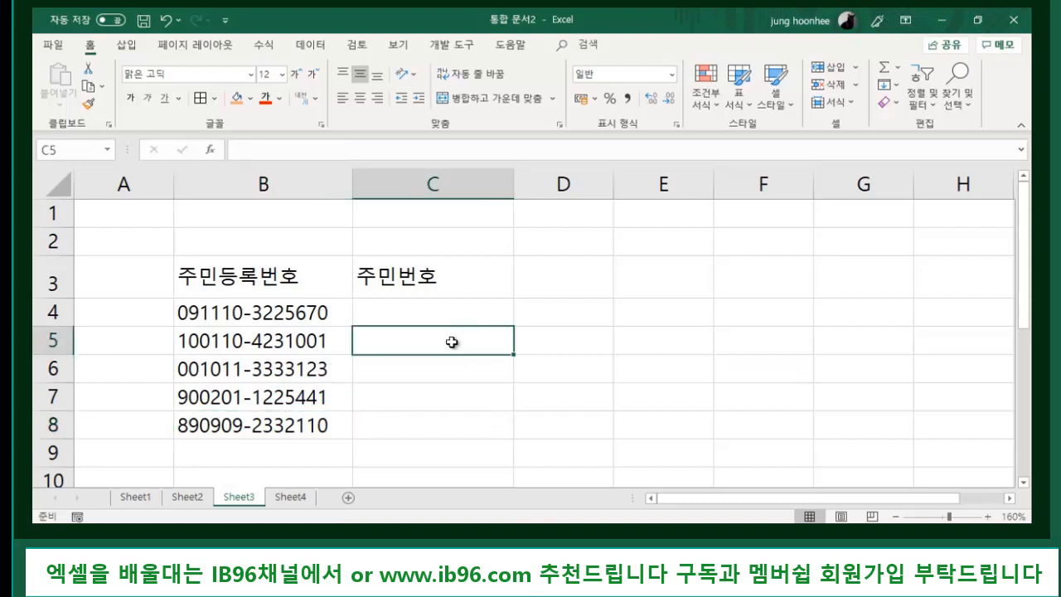
click(243, 315)
click(244, 340)
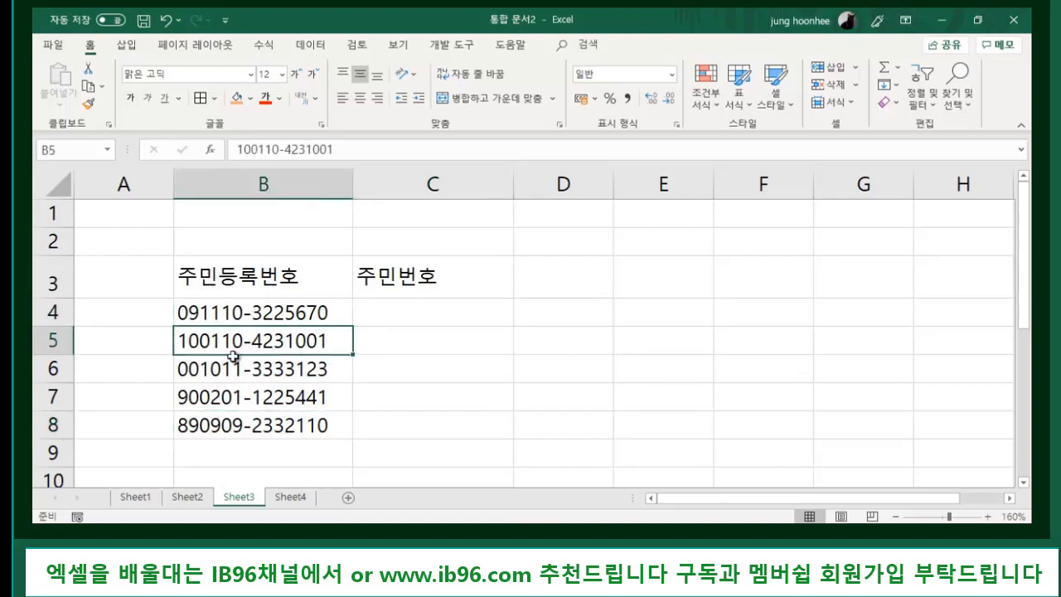
click(249, 362)
click(226, 401)
click(213, 444)
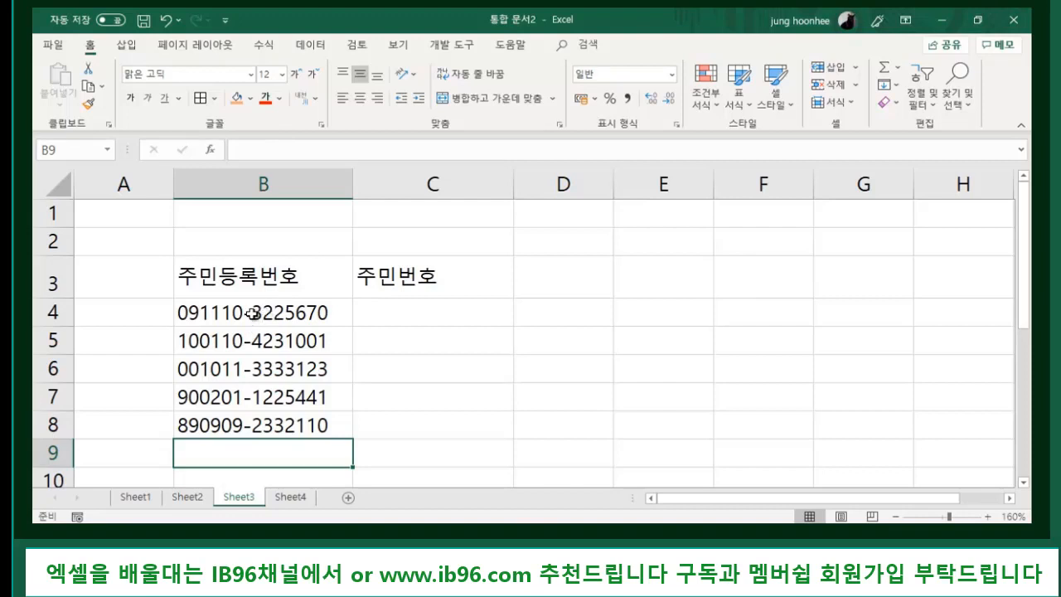
drag(253, 313, 257, 424)
click(435, 416)
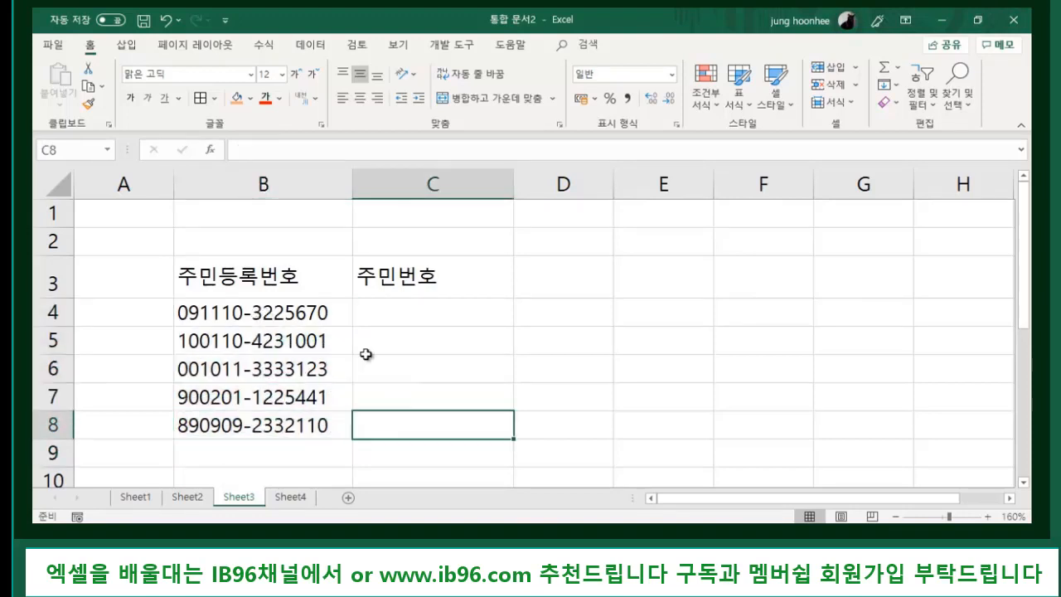
key(Up)
key(Up)
key(Up)
key(Up)
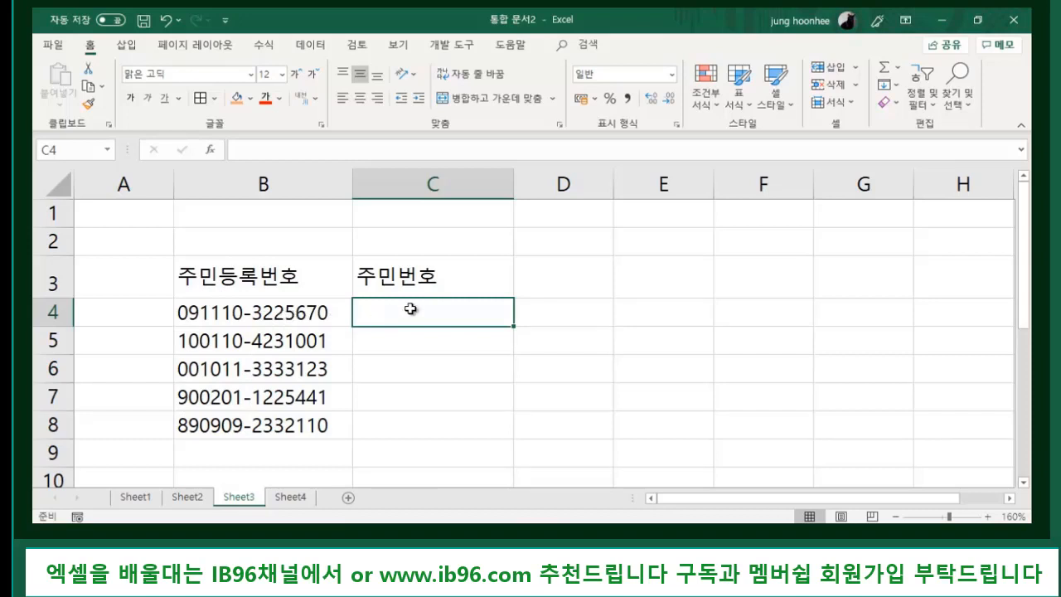
- Enter 091110-3****** in C4 and Flash Fill masked numbers down C4:C8
text(09)
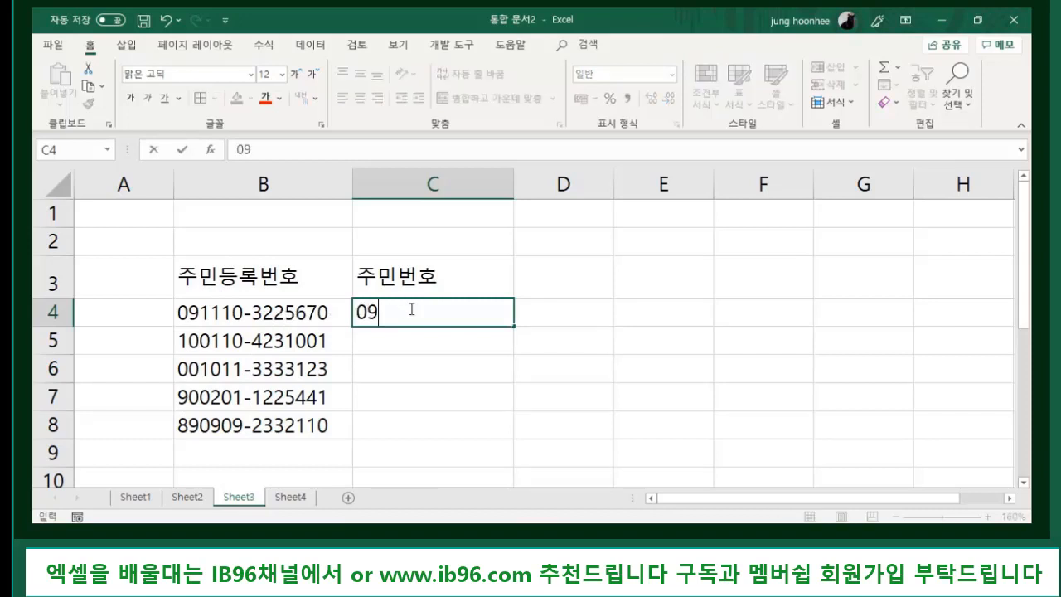
text(1110-3)
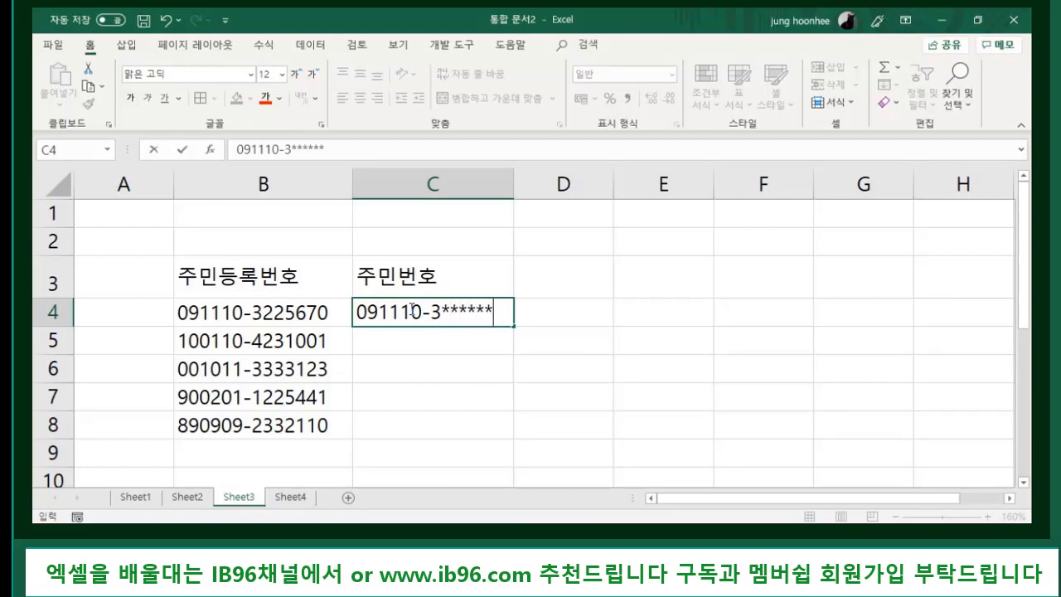
text(******)
key(Return)
click(433, 312)
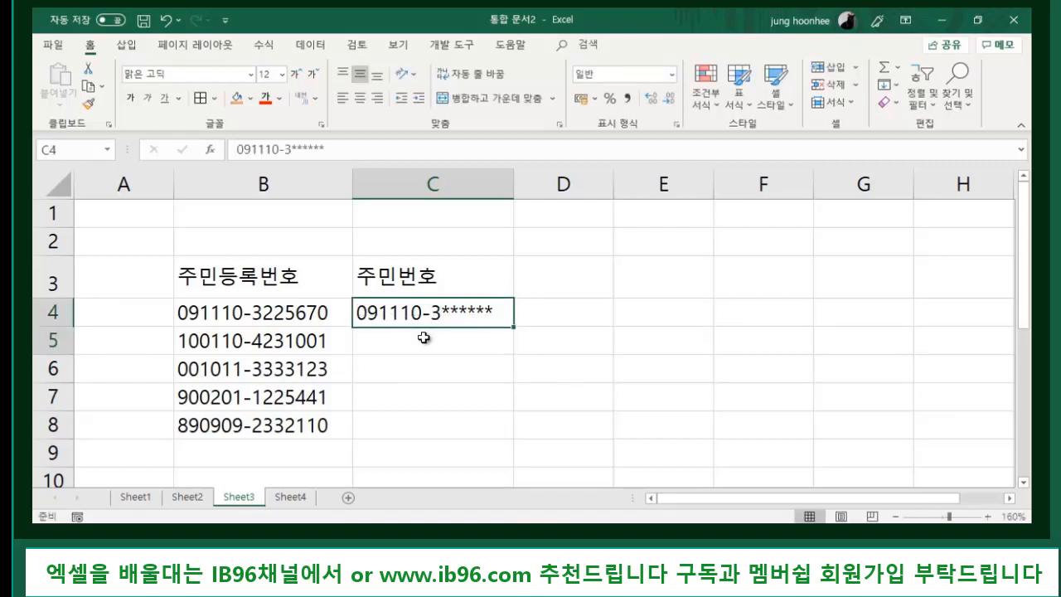
drag(424, 338, 414, 428)
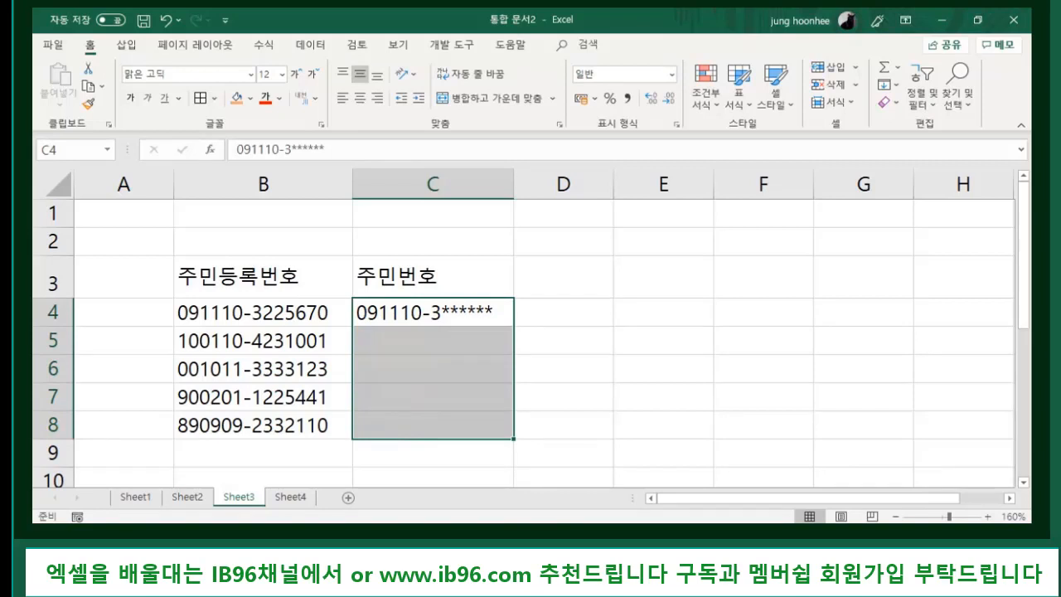
key(ctrl+e)
click(678, 448)
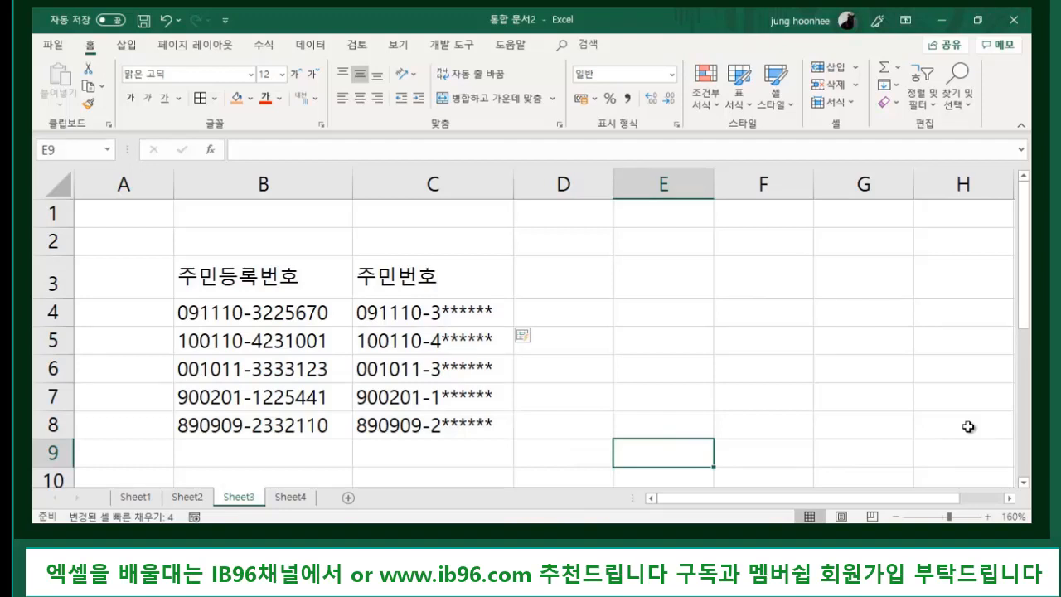
- Compare B4's original number with the masked column C values, then move to Sheet4
click(273, 315)
click(400, 315)
click(355, 398)
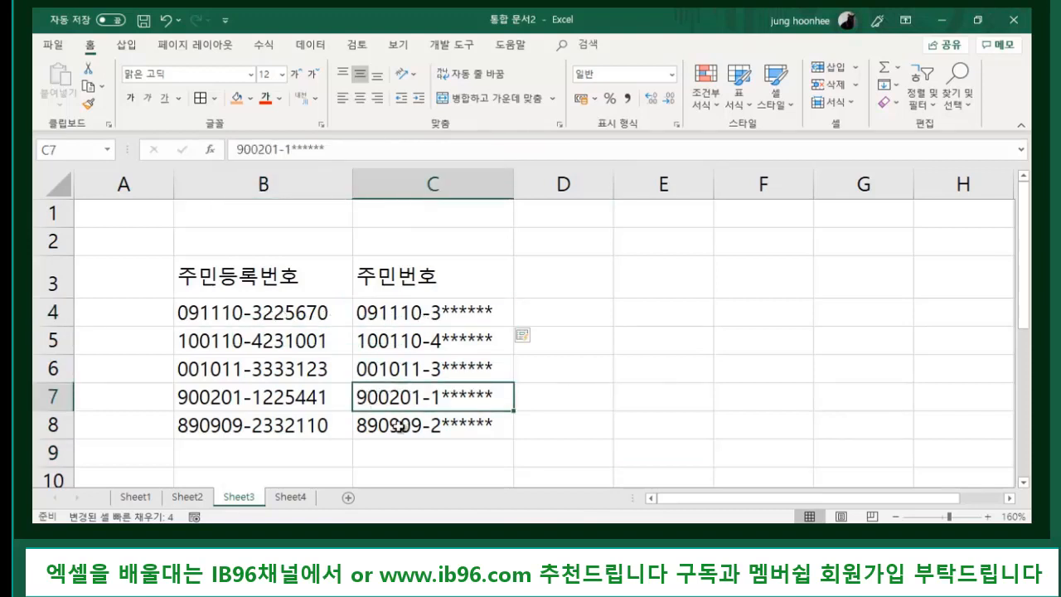
click(369, 426)
click(661, 396)
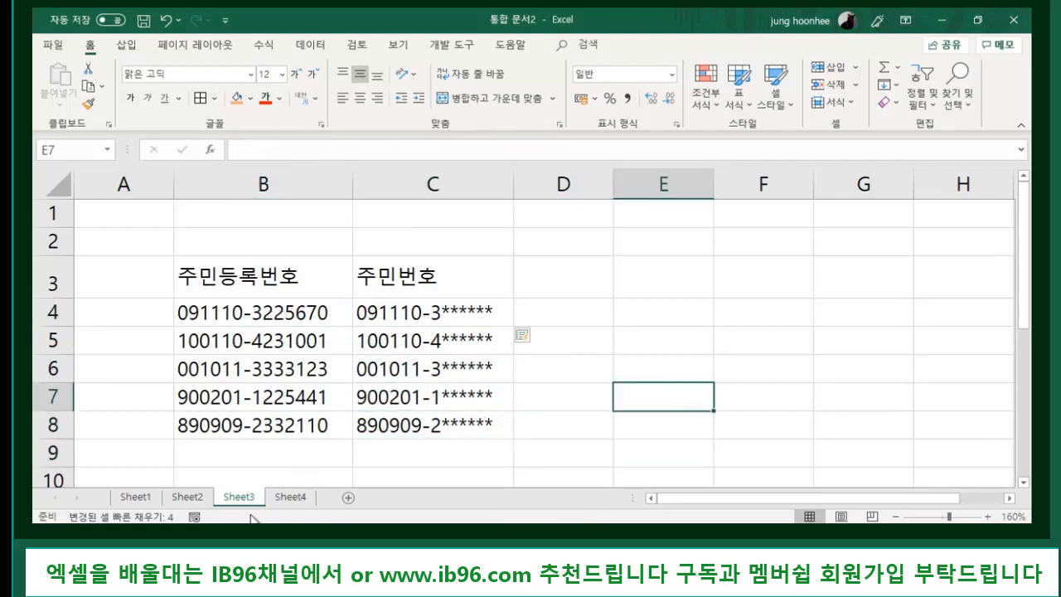
click(294, 501)
- Enter the 고객 header in C4 on Sheet4
click(397, 406)
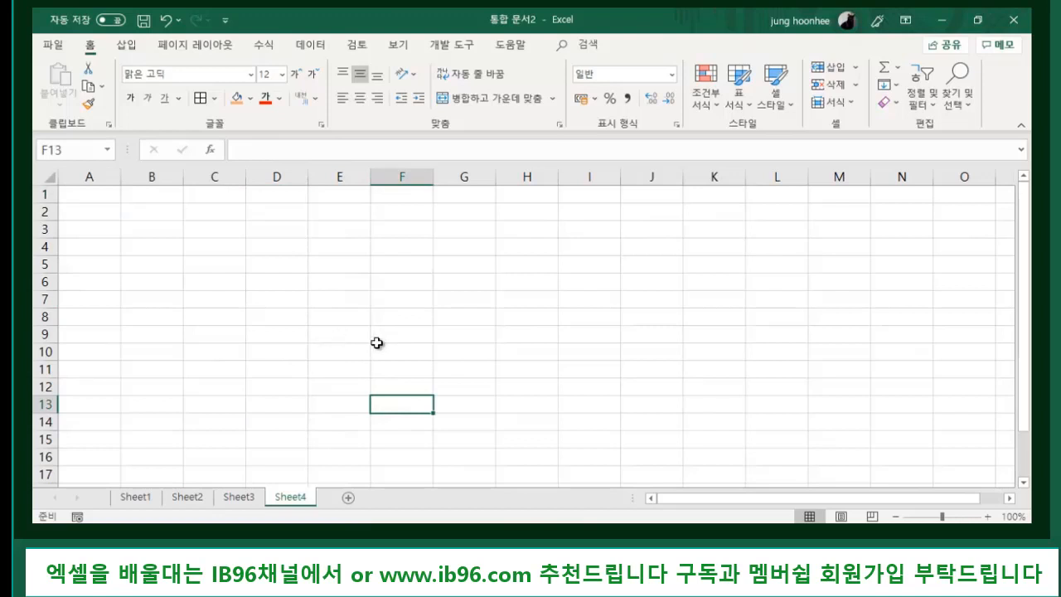
ctrl+scroll(520, 372, up, 2)
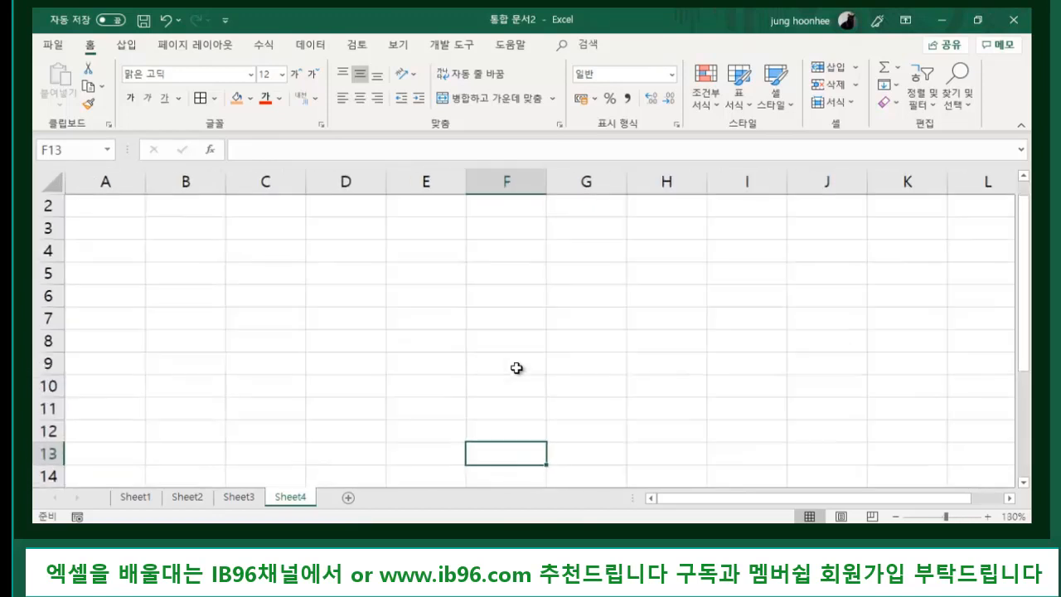
click(268, 251)
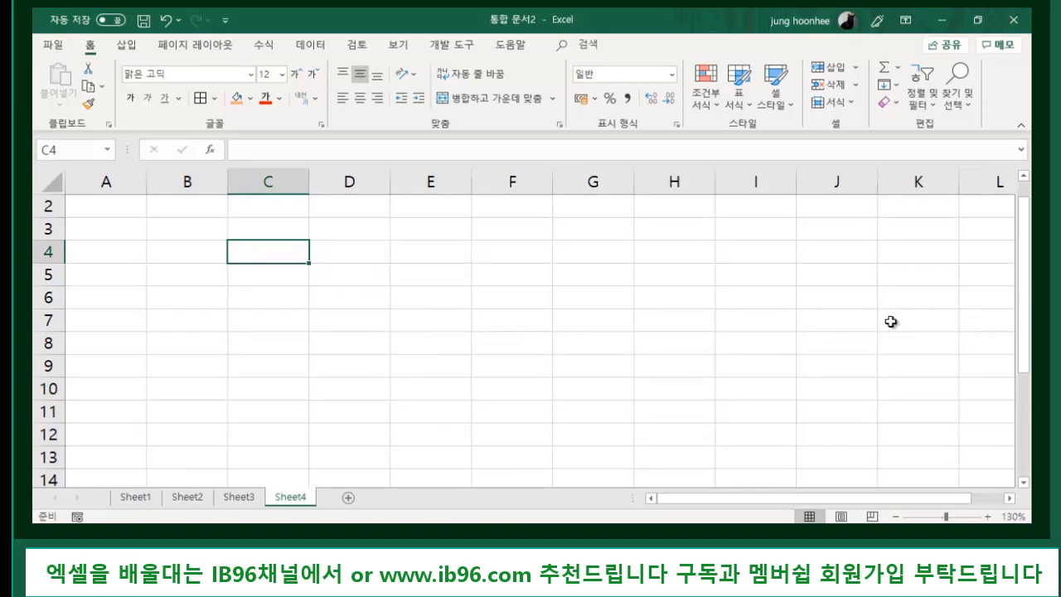
text(ㄱ)
text(객)
key(Return)
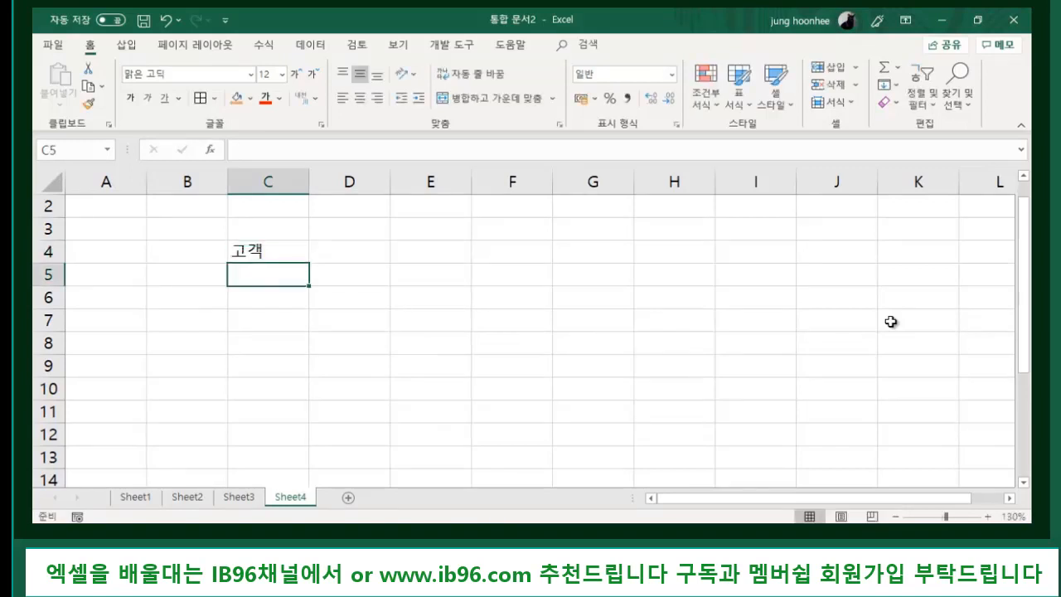
- List three customer names in C5:C7 under the header, then select D4
text(홍길동)
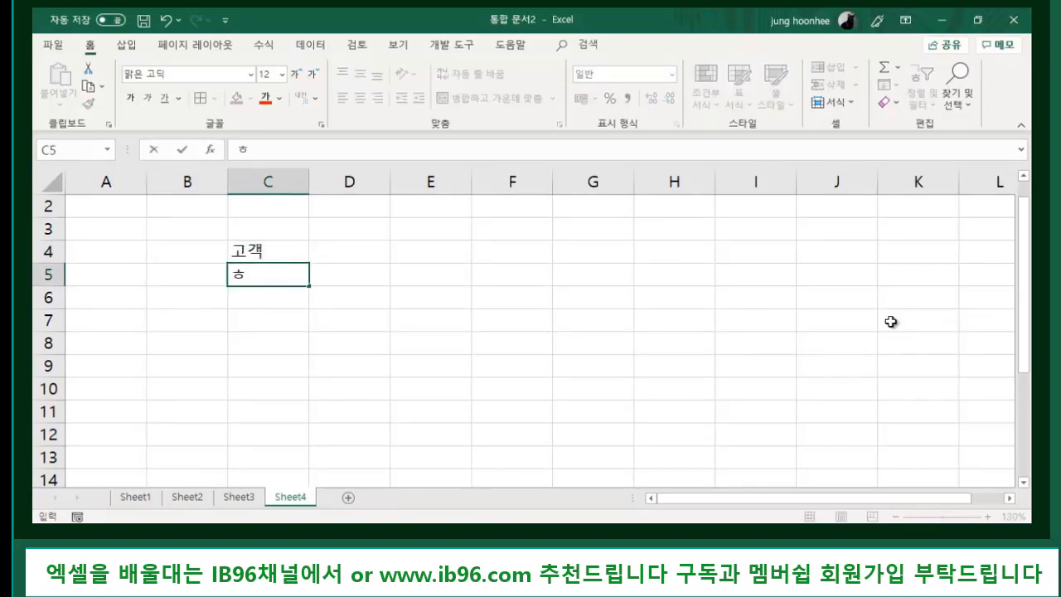
key(Return)
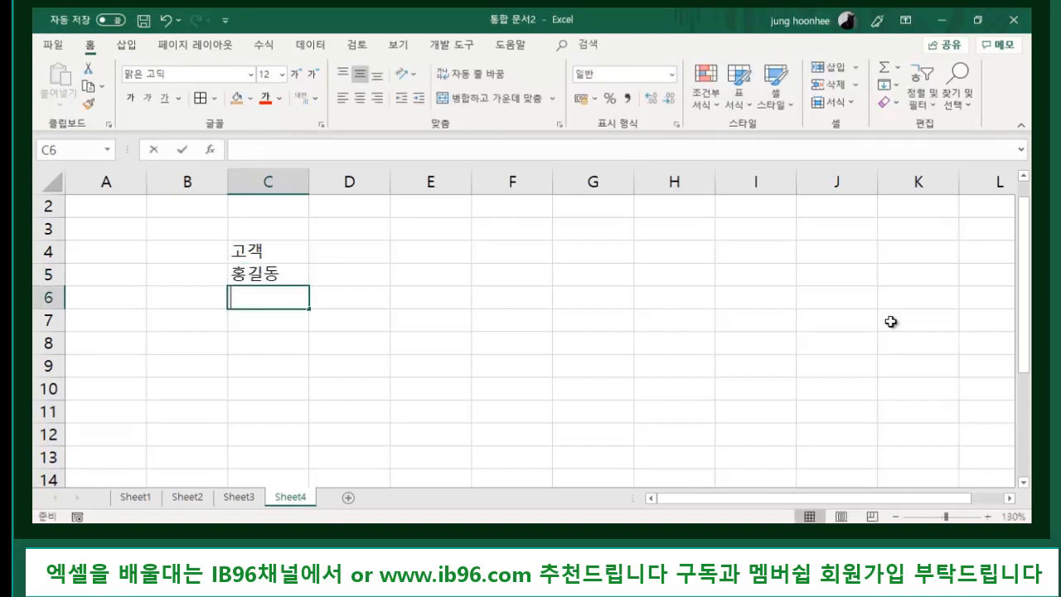
key(Return)
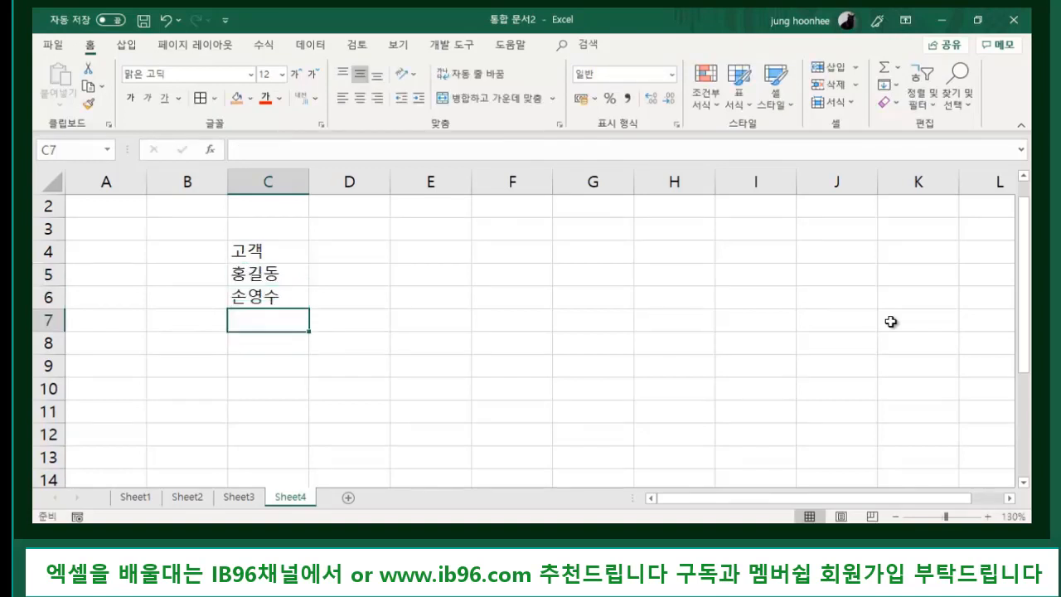
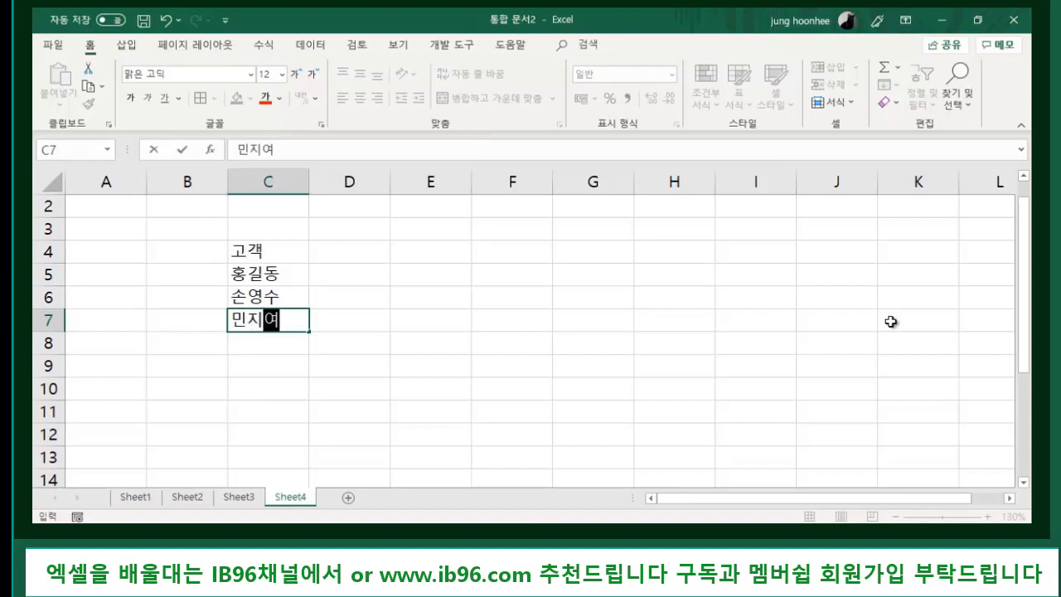
key(Return)
click(382, 292)
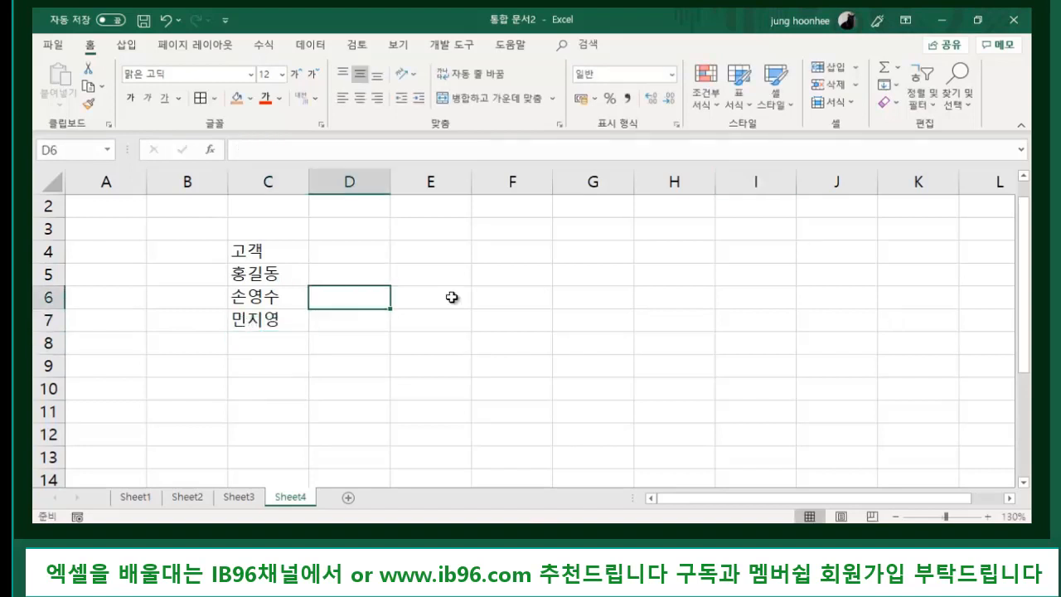
scroll(563, 343, up, 1)
scroll(564, 343, up, 2)
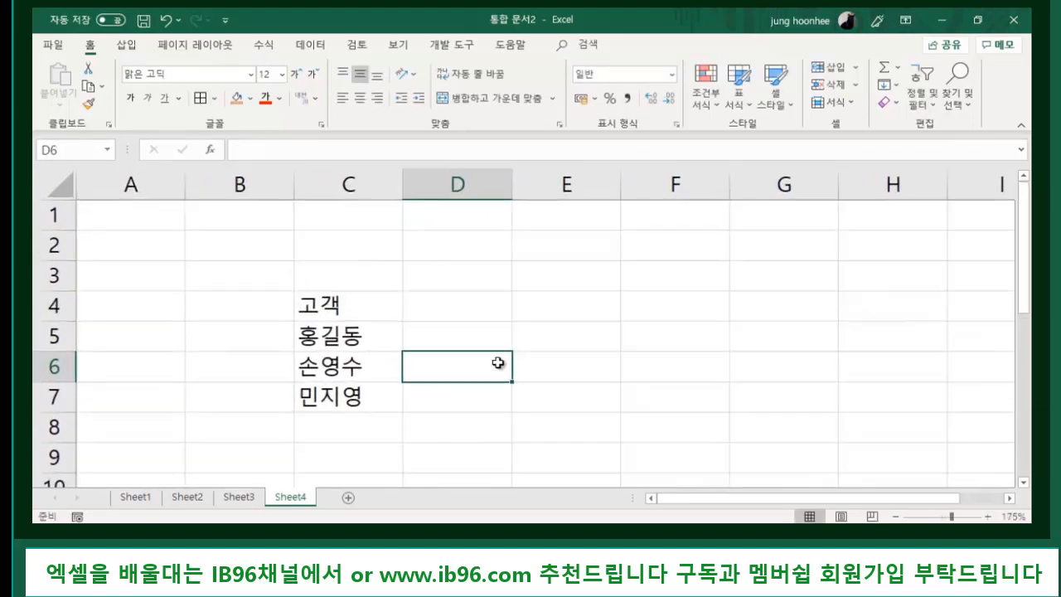
click(450, 304)
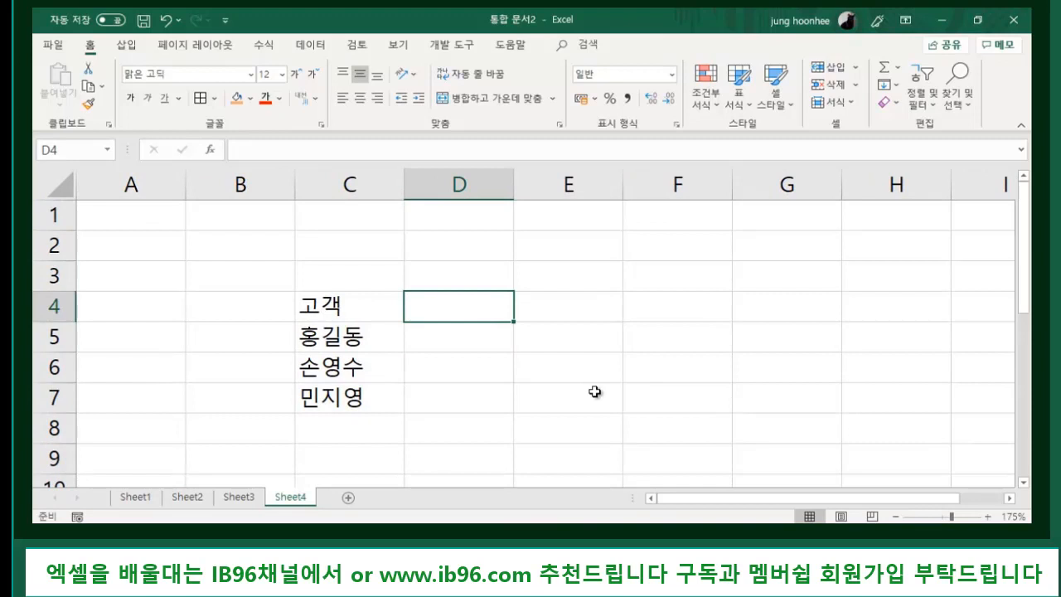
- Enter the heading 고객명 in D4
text(고객)
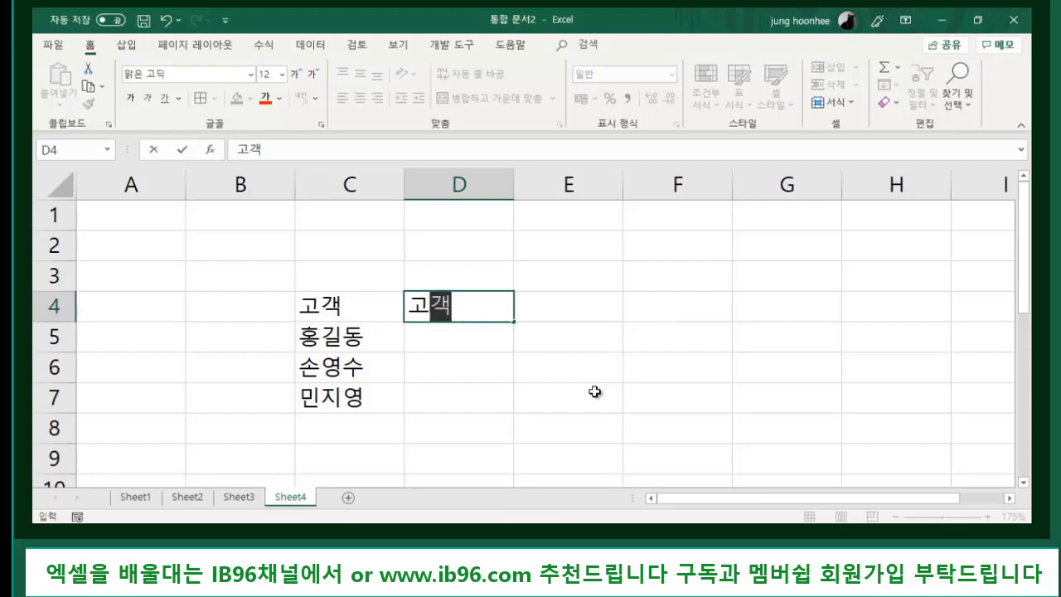
text(명)
key(Return)
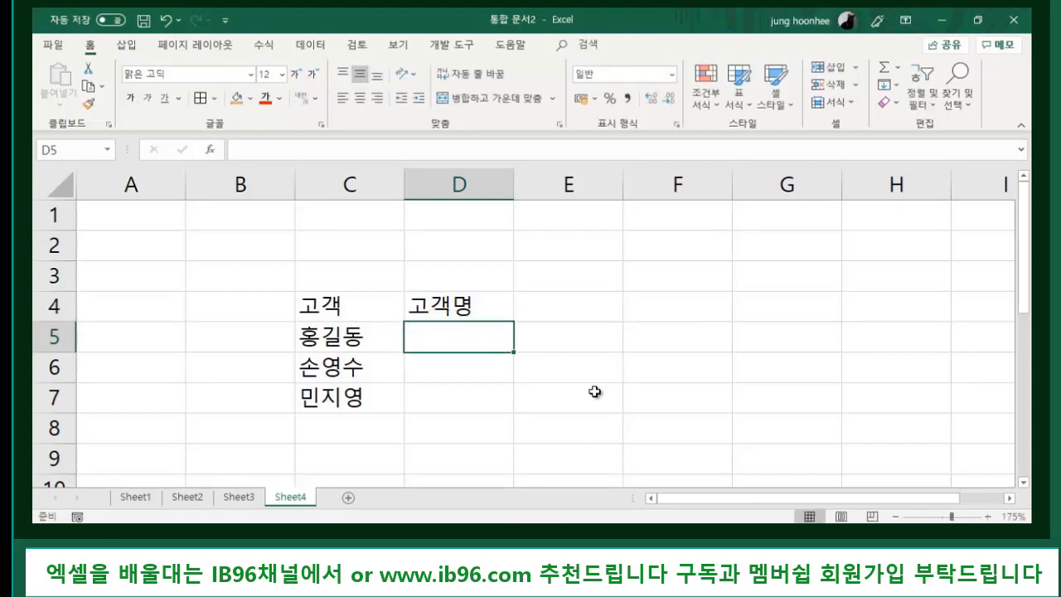
- Type the first customer's name followed by 님 in D5 as the example entry
text(호)
text(동님)
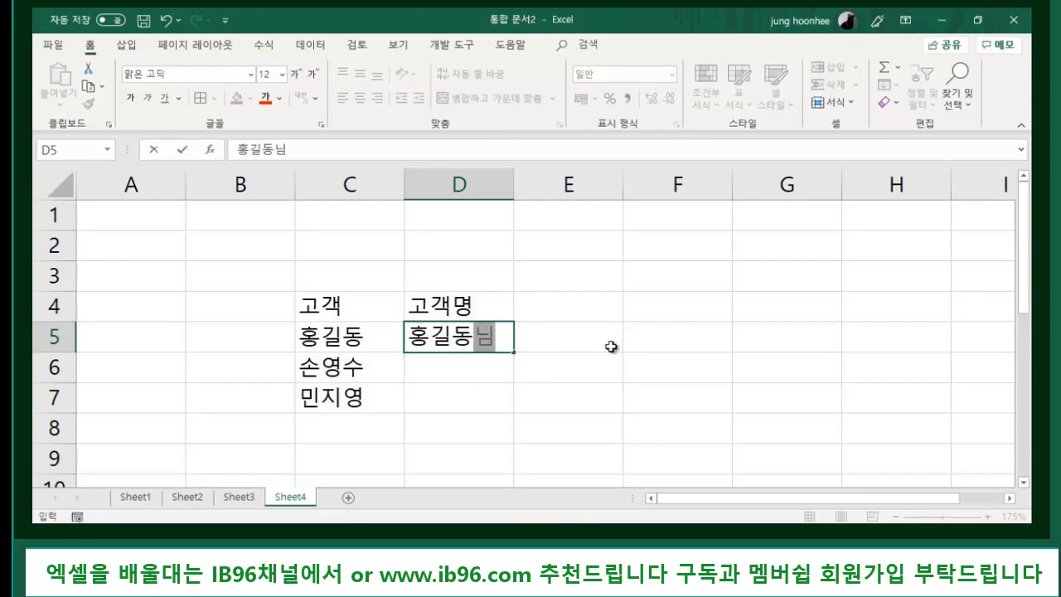
key(BackSpace)
key(BackSpace)
key(BackSpace)
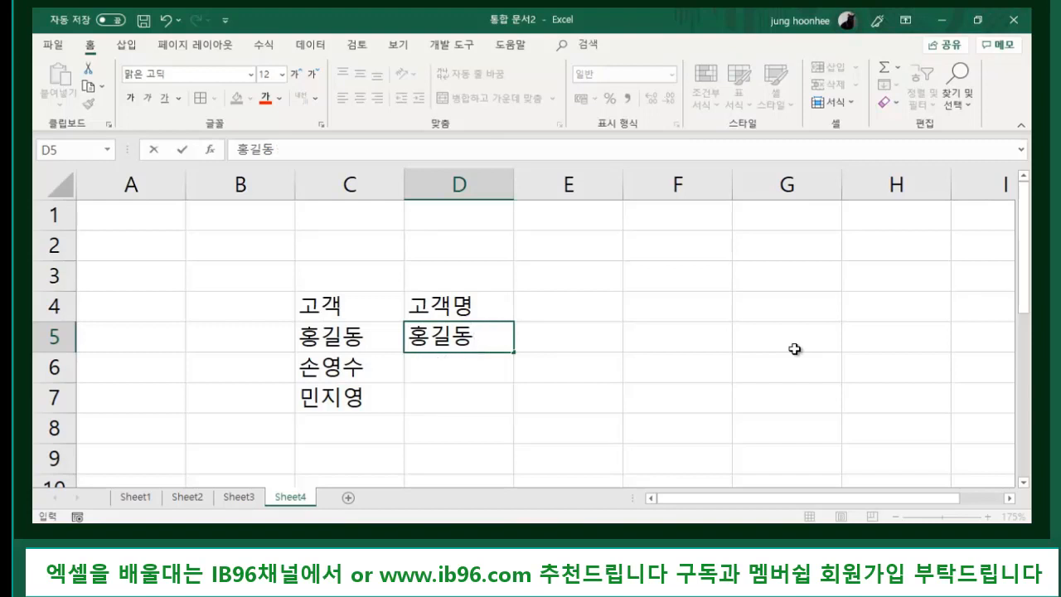
key(BackSpace)
key(BackSpace)
key(BackSpace)
text(홍)
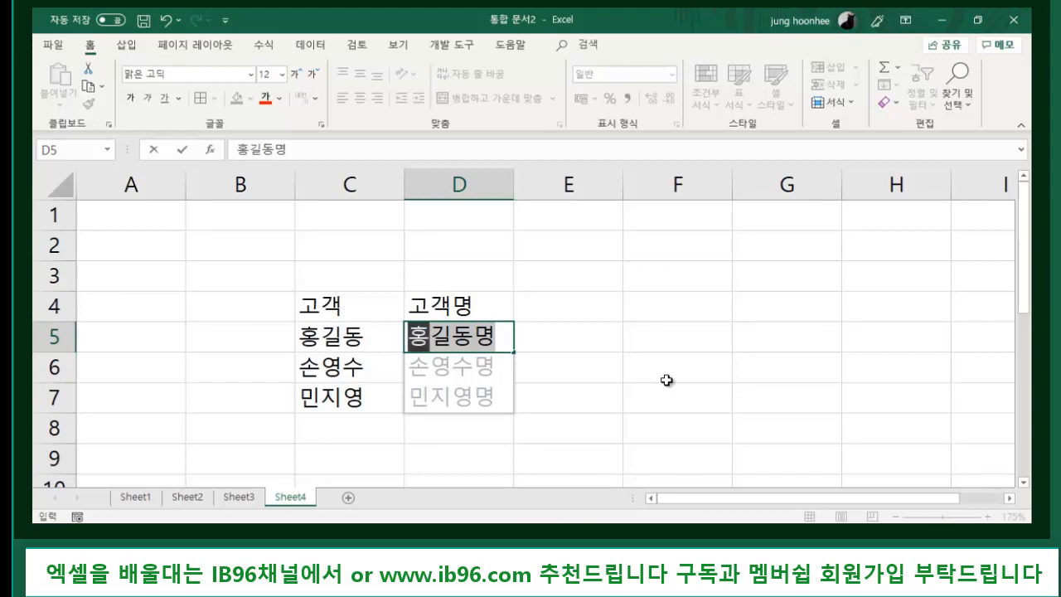
text(길동니ㅁ)
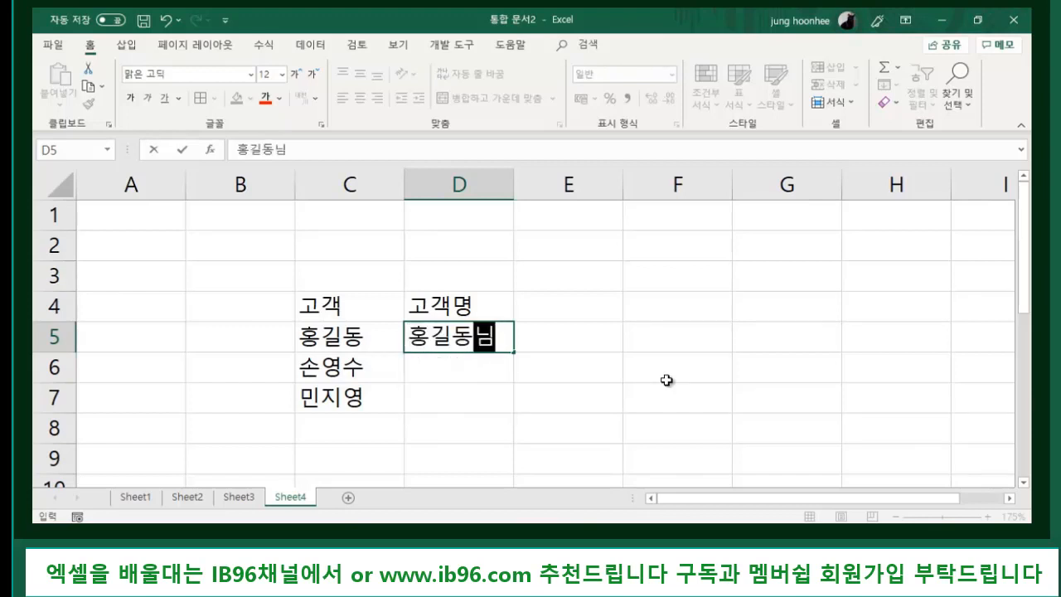
key(Return)
- Flash Fill D5:D7 with Ctrl+E and check the filled values in D5 through D7
drag(452, 348, 450, 403)
key(ctrl+e)
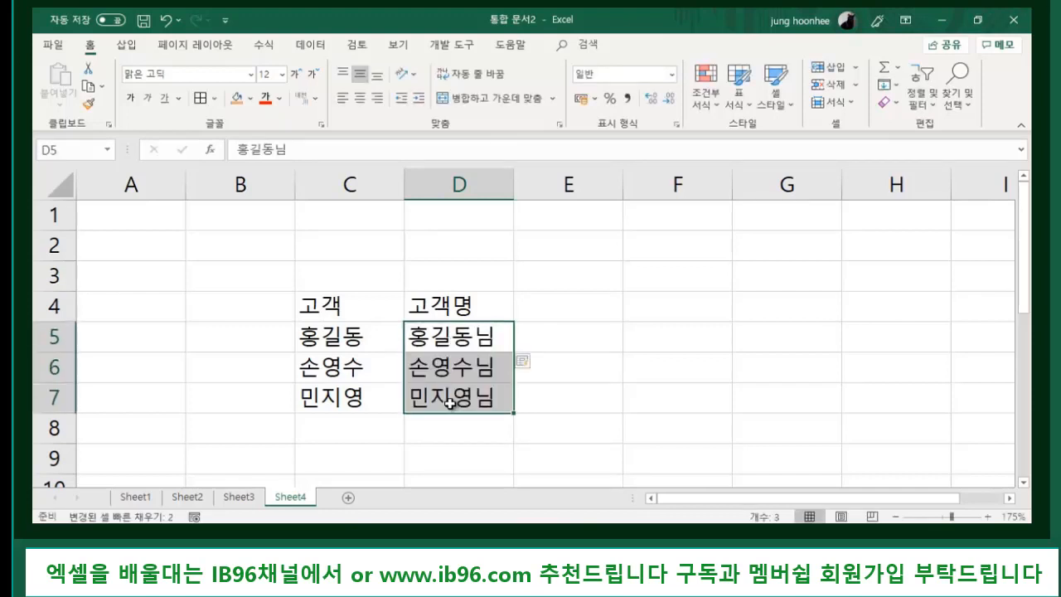
click(644, 306)
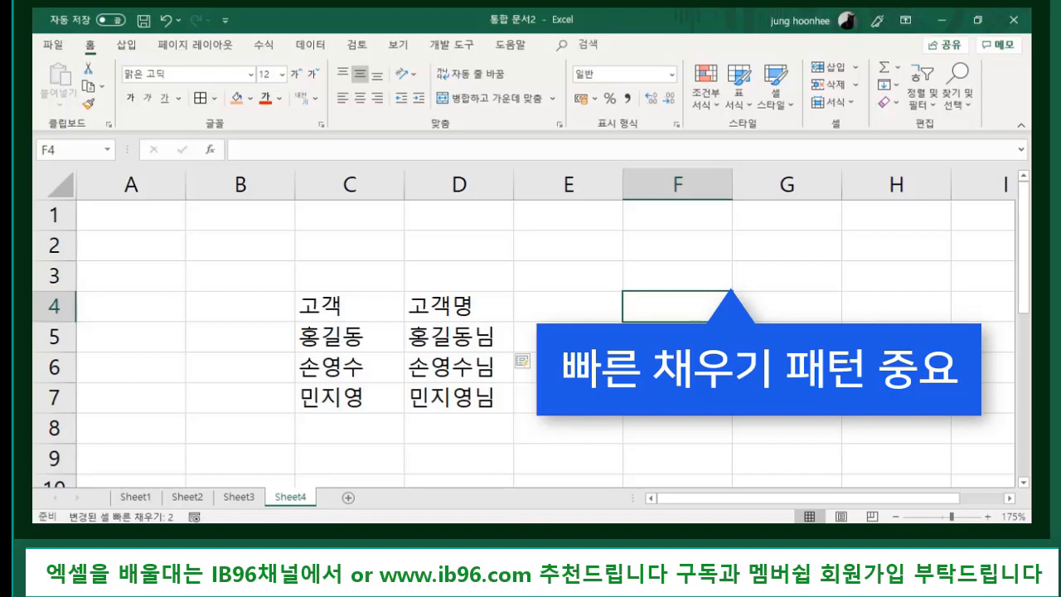
click(480, 340)
click(479, 370)
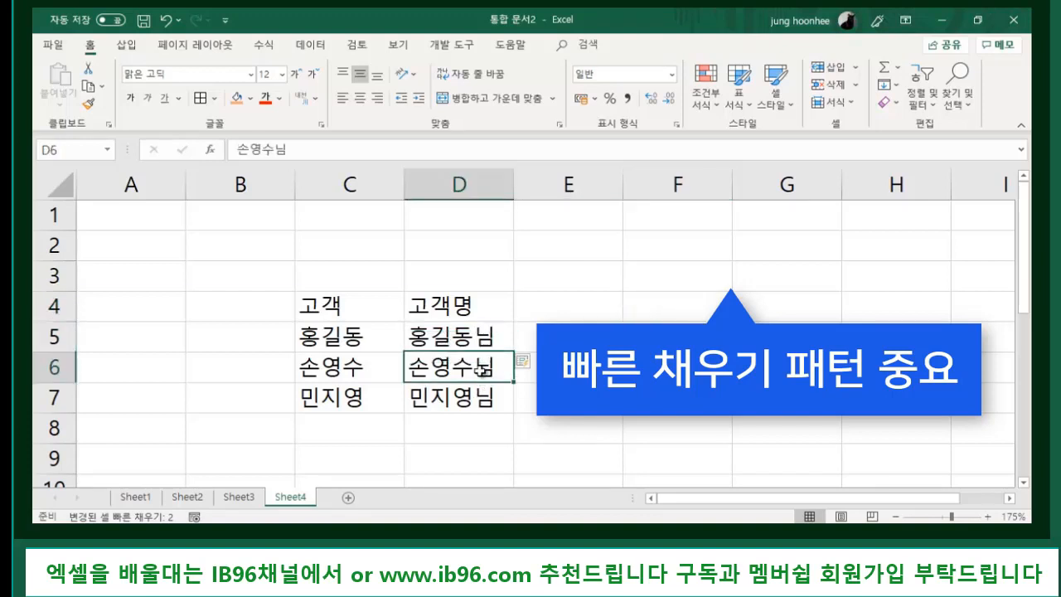
key(Down)
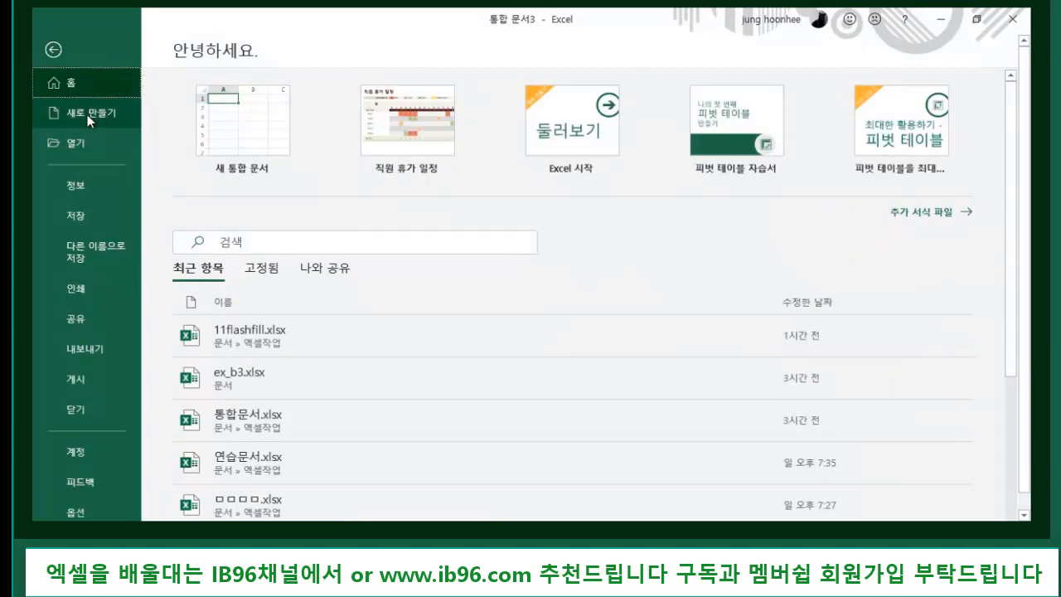
- Create a new Blank workbook from the New page
click(89, 114)
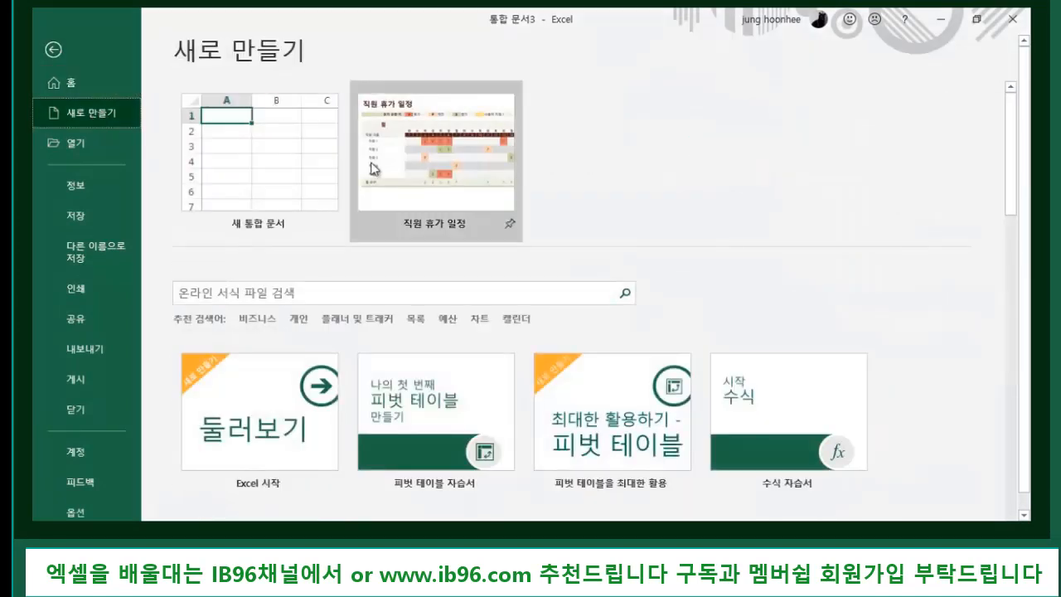
click(264, 155)
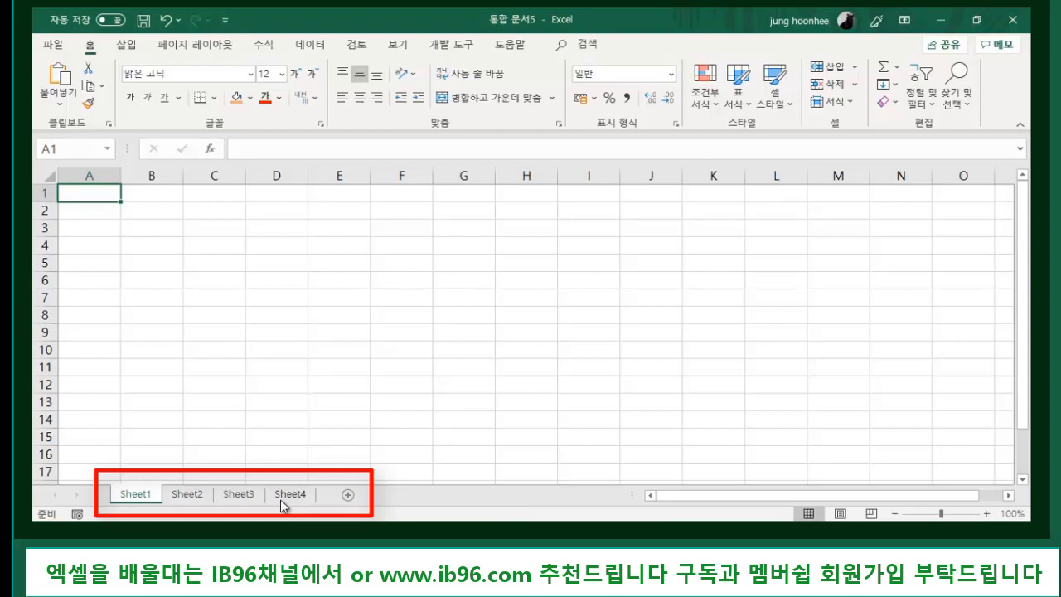
- Set 'Include this many sheets' to 12 in Excel's General options and confirm with OK
click(54, 45)
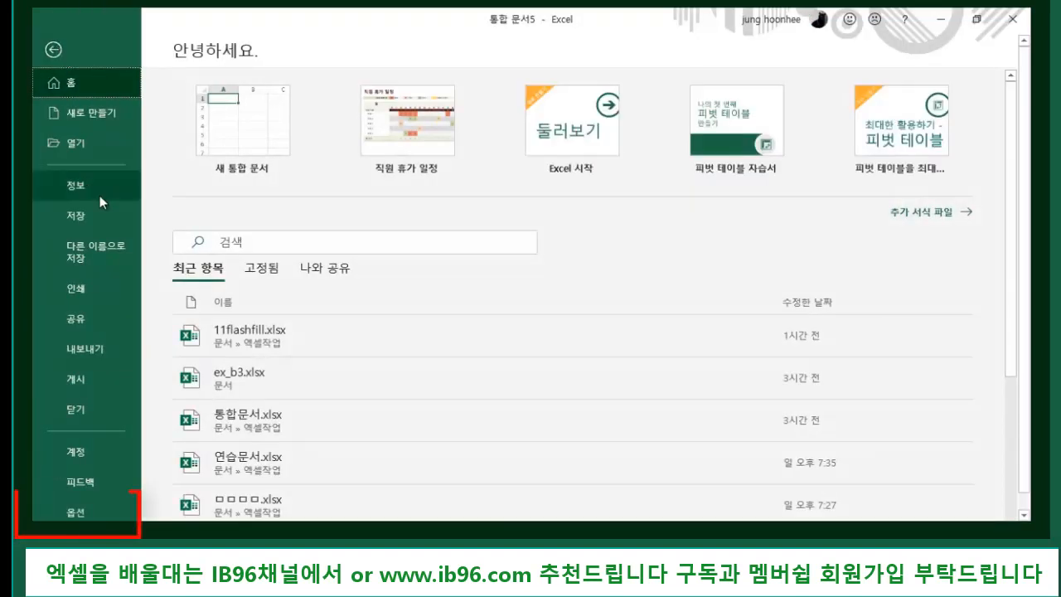
click(90, 506)
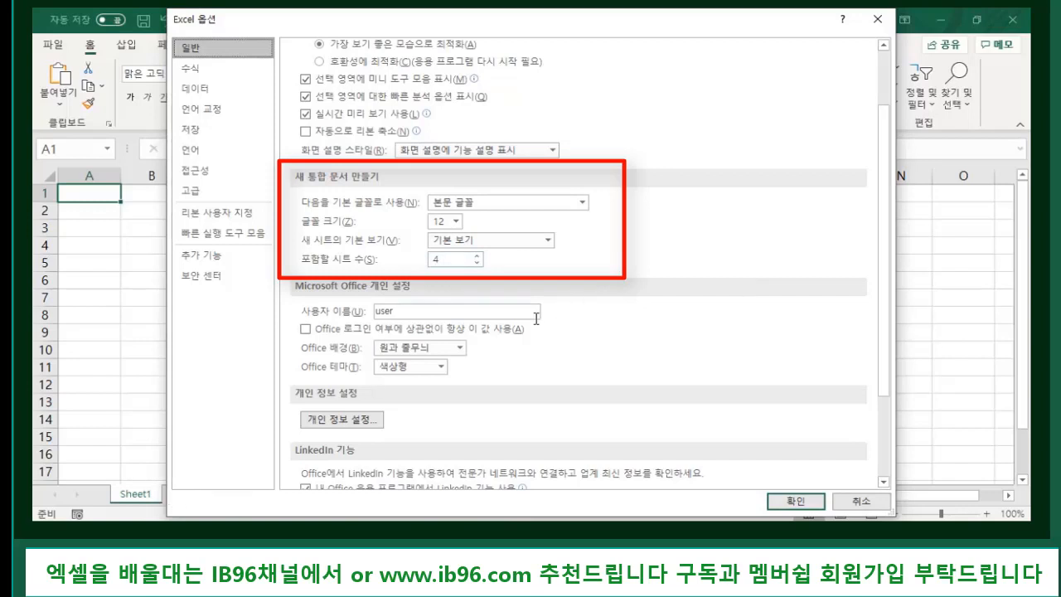
double_click(457, 258)
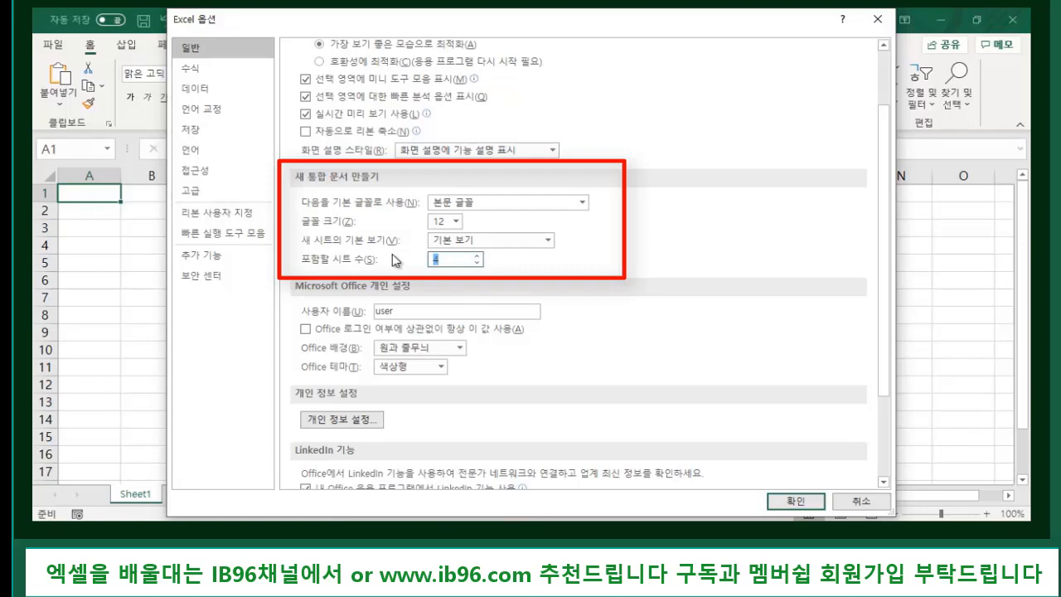
text(12)
click(801, 501)
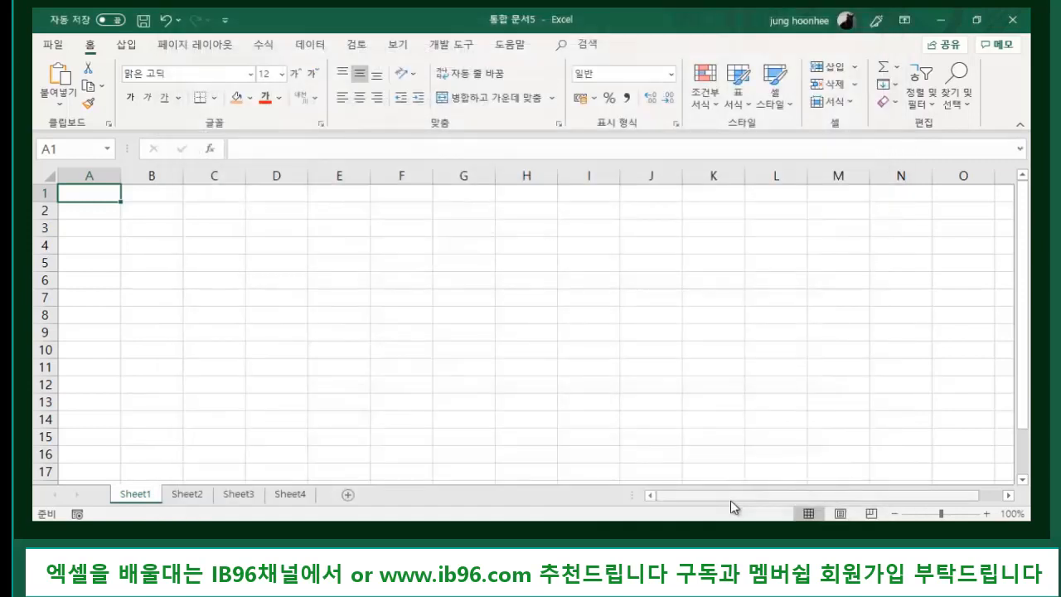
click(474, 323)
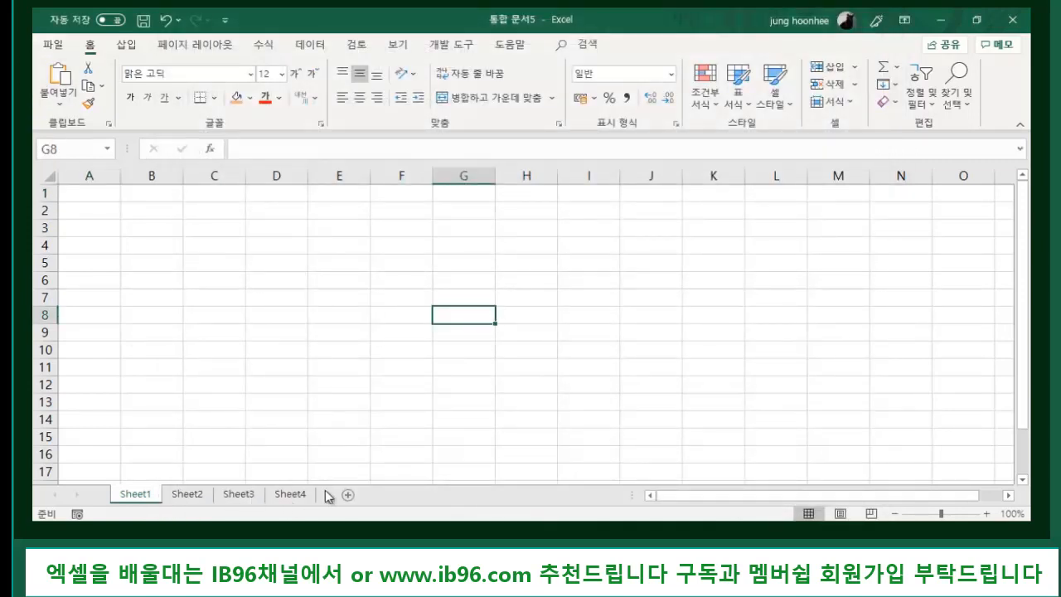
click(52, 46)
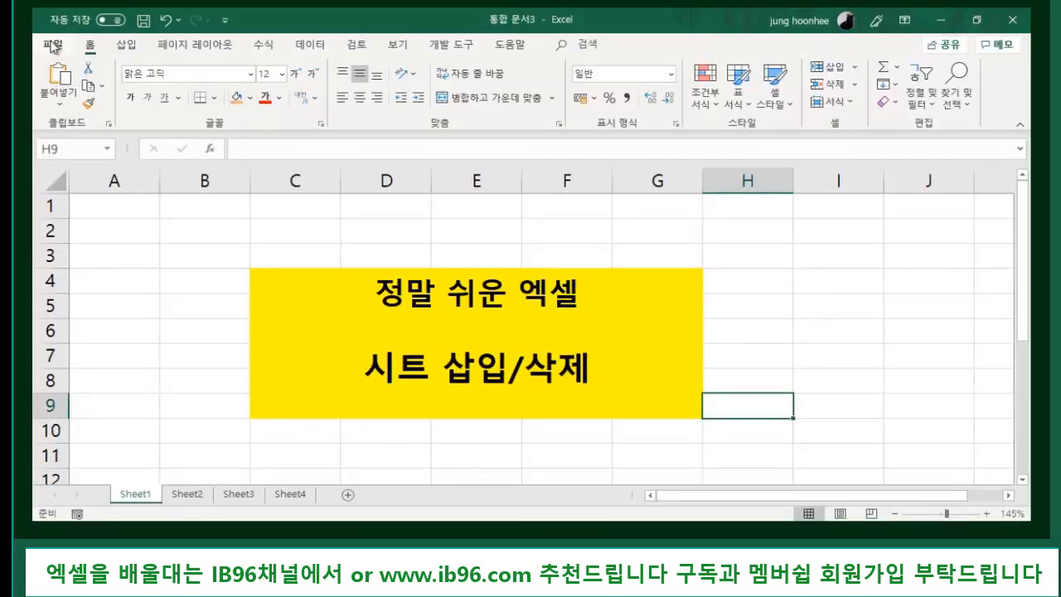
- Create another new blank workbook from File > New
click(51, 45)
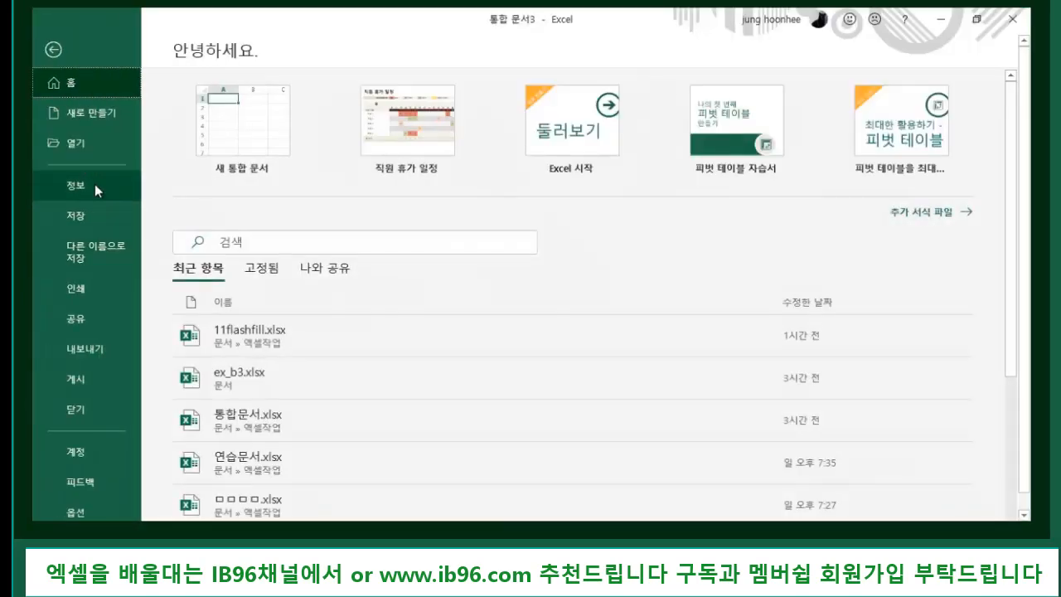
click(101, 113)
click(255, 158)
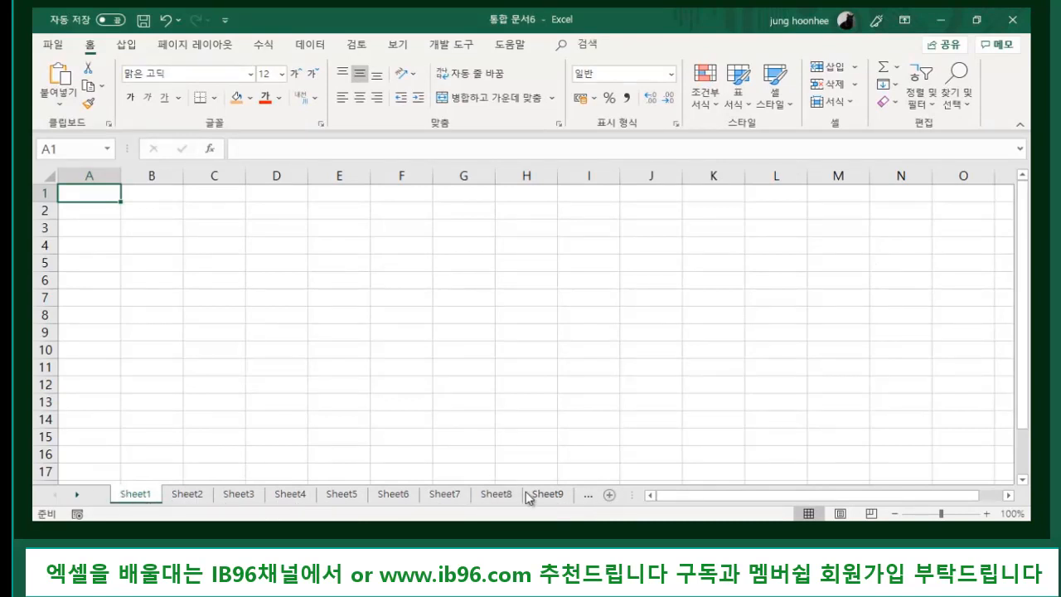
- Scroll the sheet tabs right to confirm Sheet12 exists, then back to Sheet1
click(568, 500)
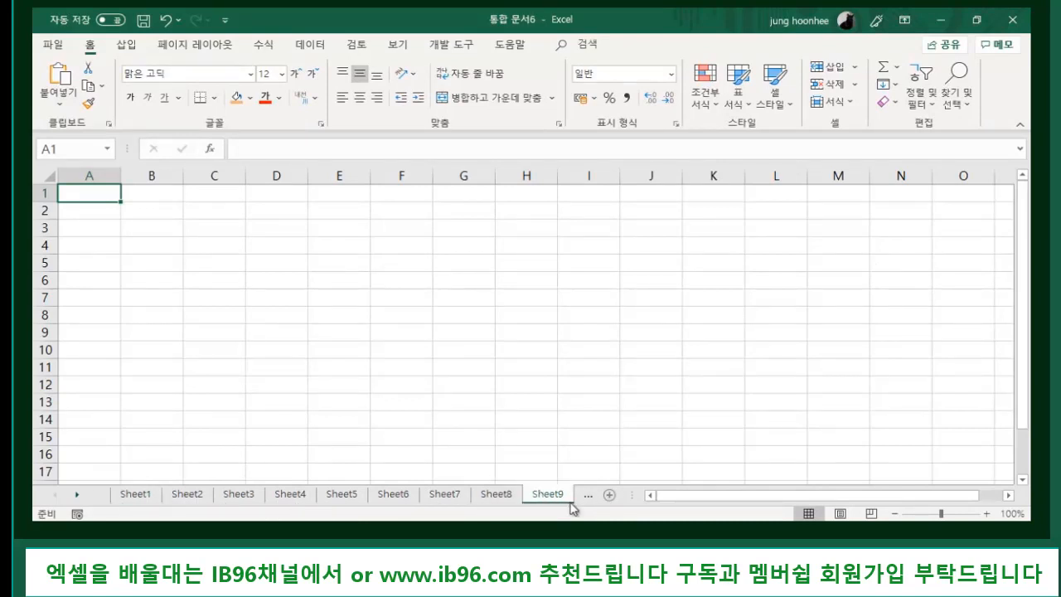
click(76, 497)
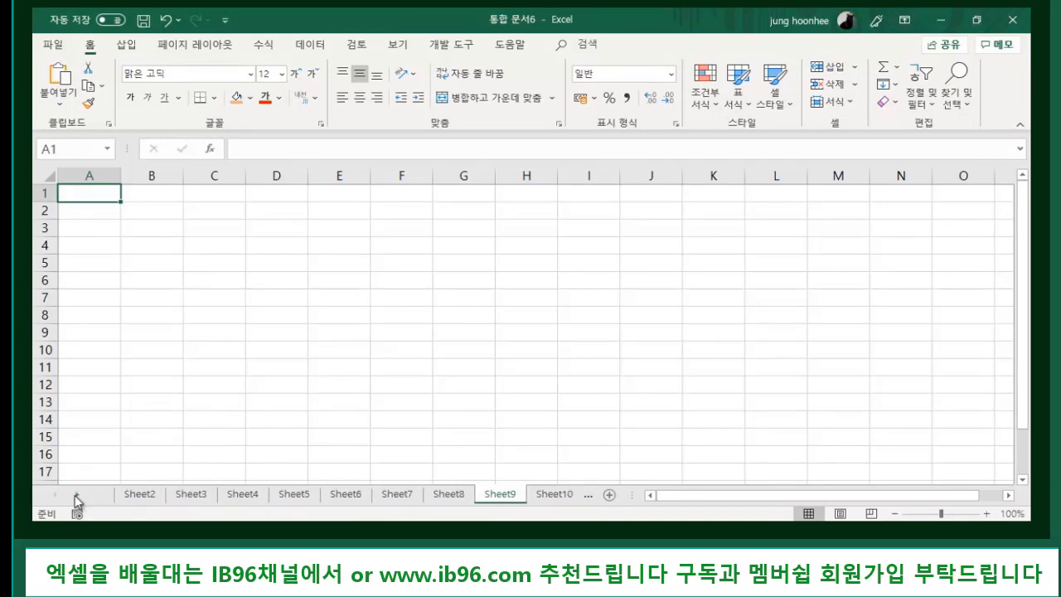
click(76, 498)
click(76, 498)
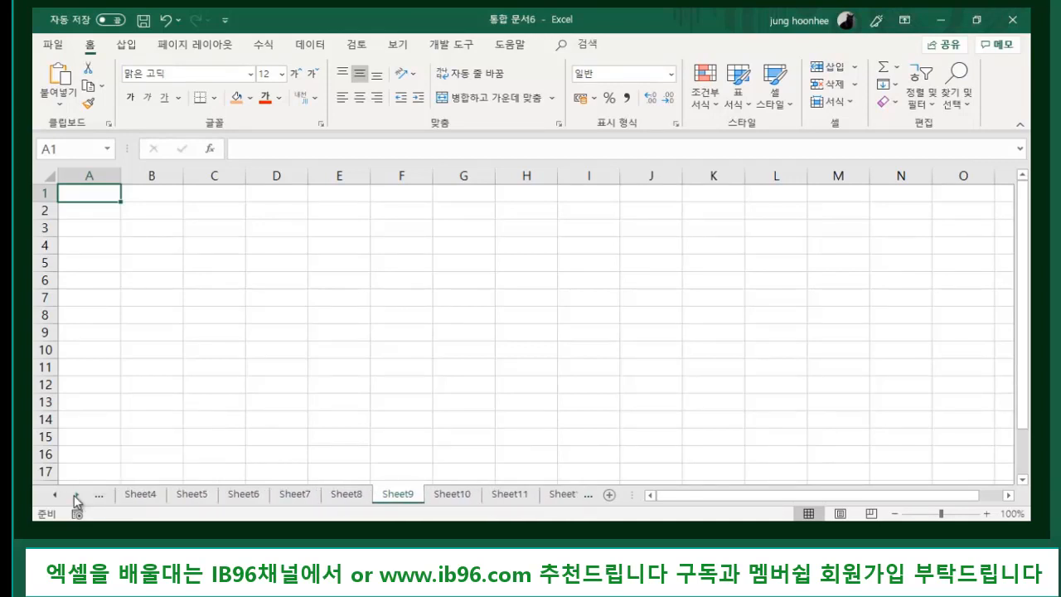
click(76, 497)
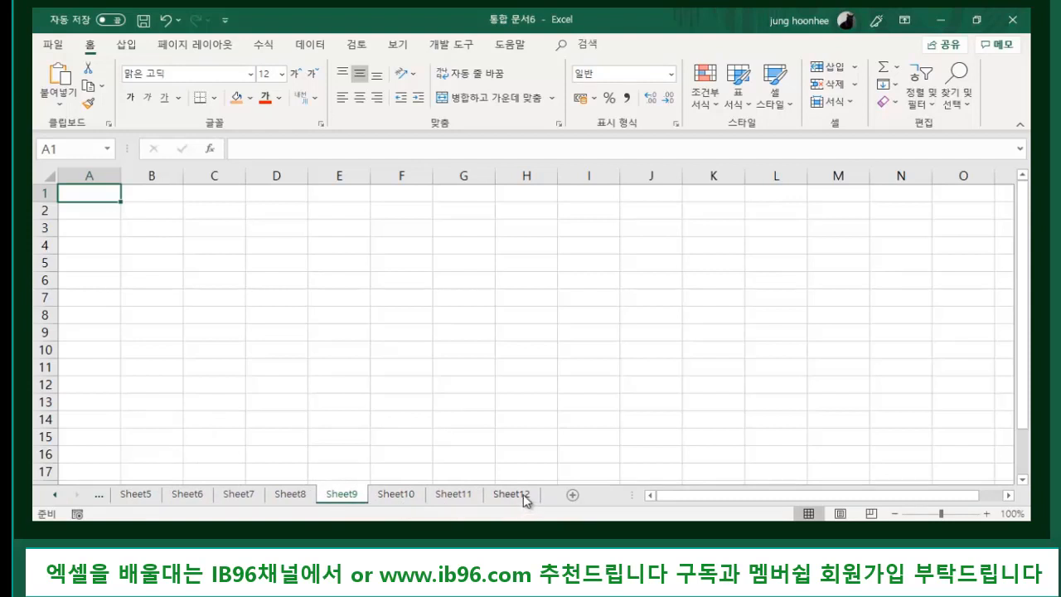
click(55, 496)
click(55, 496)
click(55, 495)
click(56, 496)
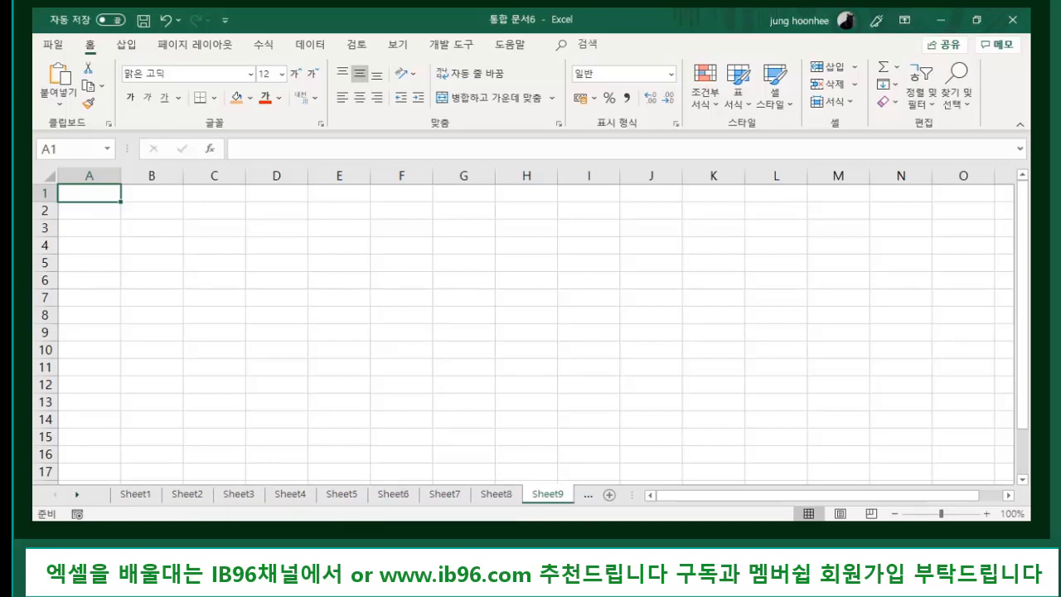
- Browse the Sheet1–Sheet4 tabs, then open the empty Sheet5
click(139, 496)
click(194, 496)
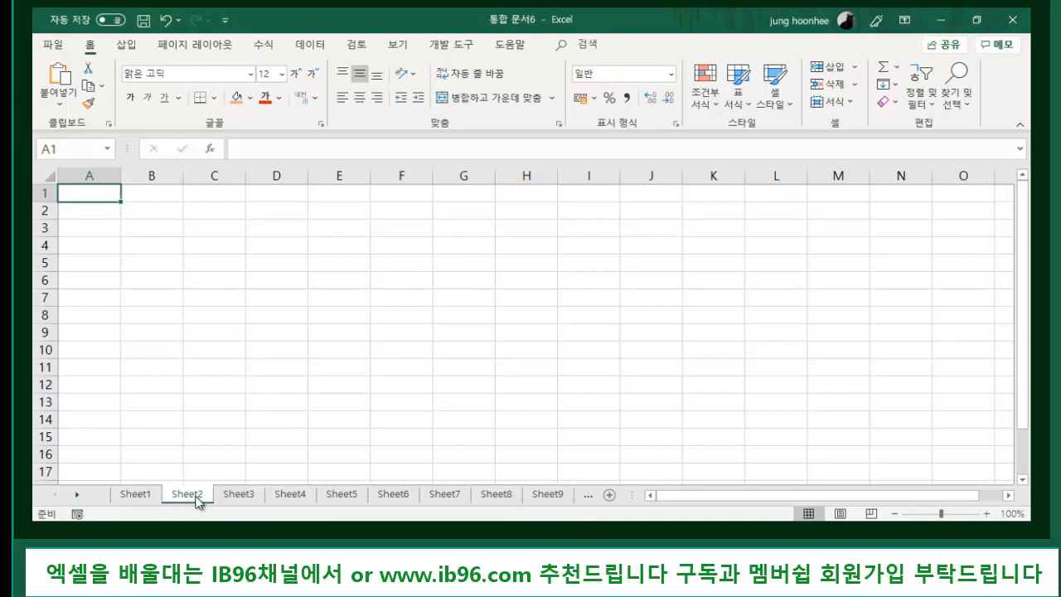
click(248, 499)
click(294, 499)
click(258, 390)
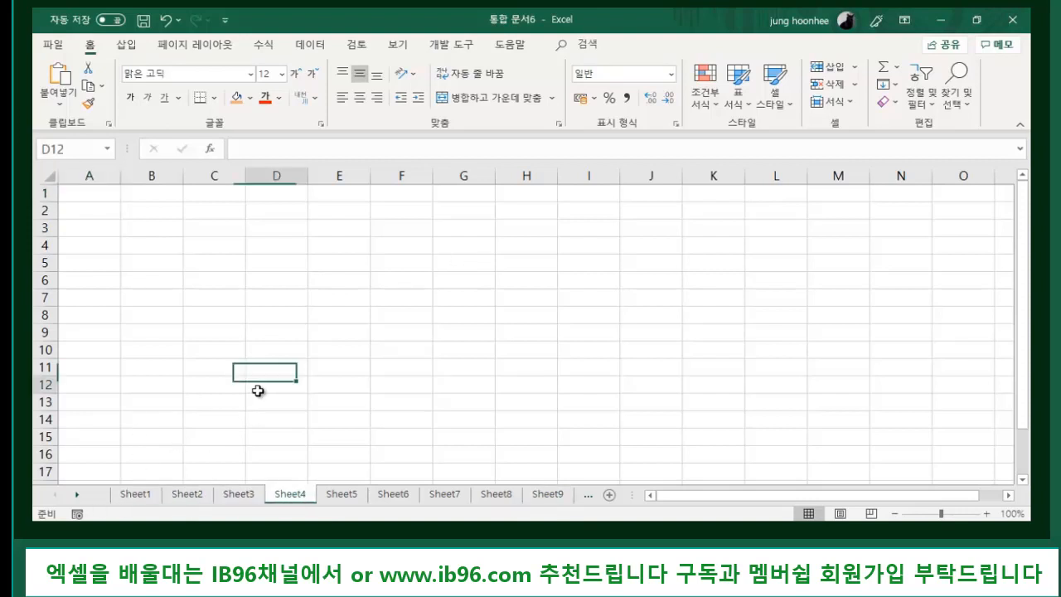
click(141, 497)
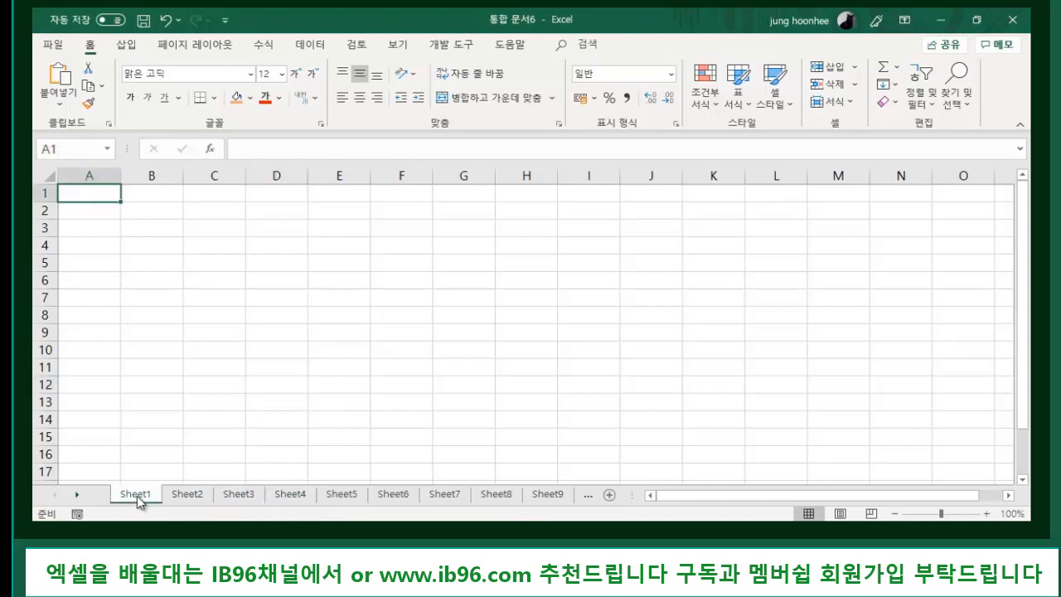
click(193, 495)
click(242, 497)
click(290, 497)
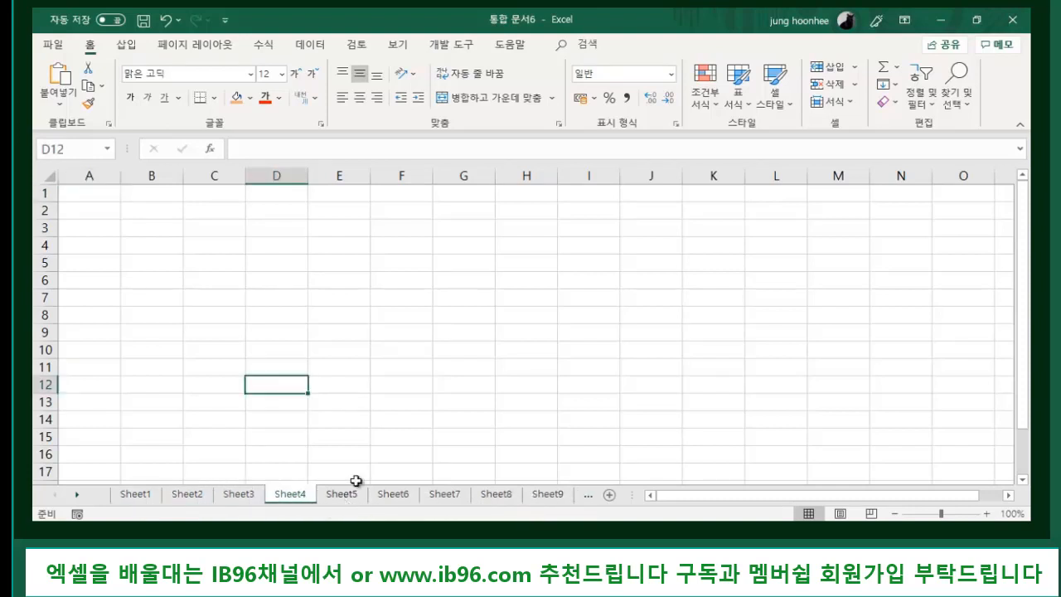
click(384, 419)
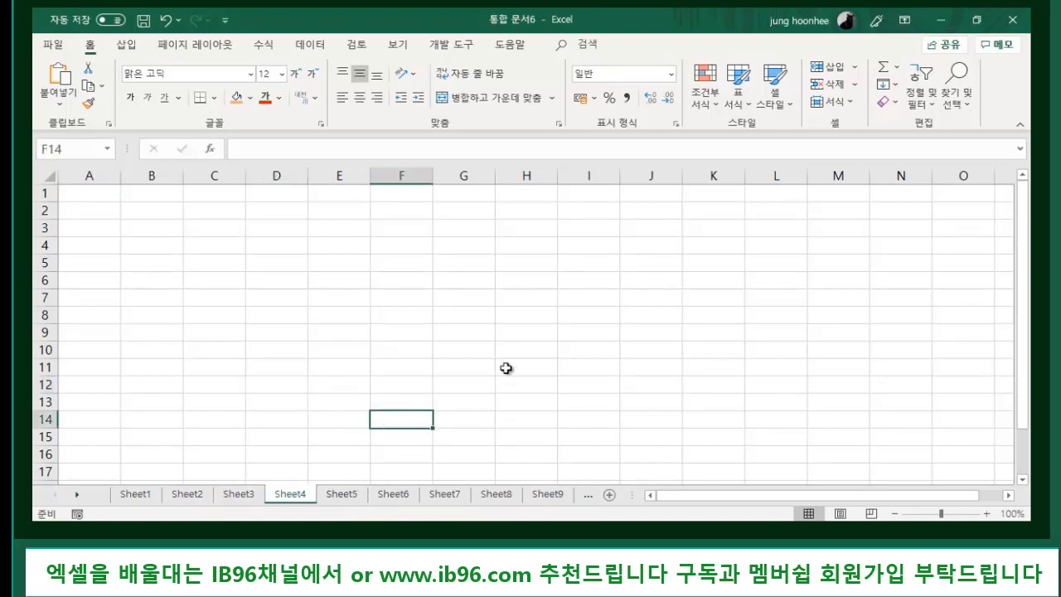
click(344, 495)
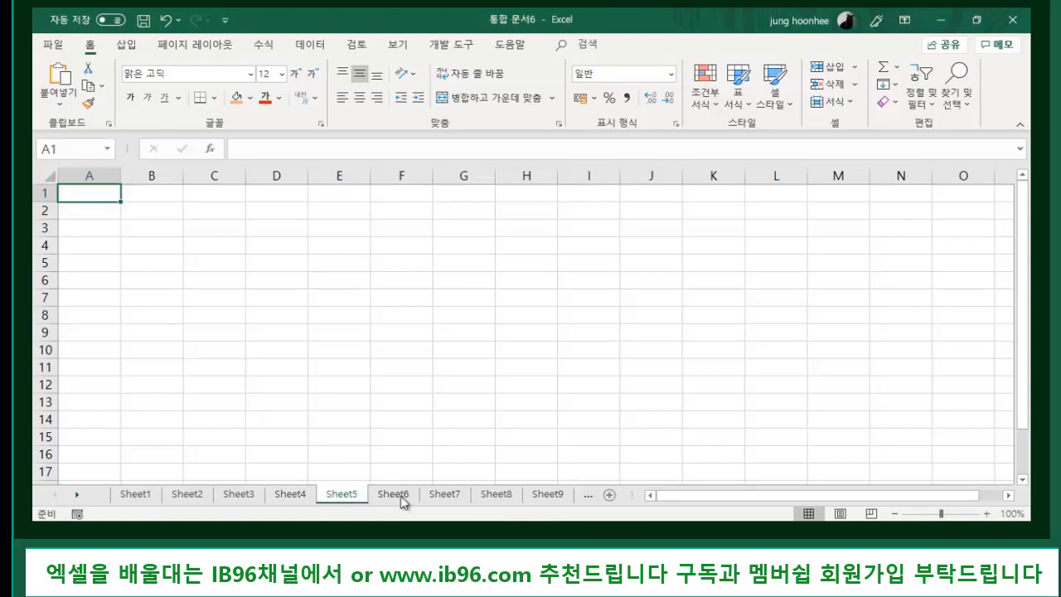
- Shift-select the Sheet12 tab so Sheet5 through Sheet12 form one group
key(shift)
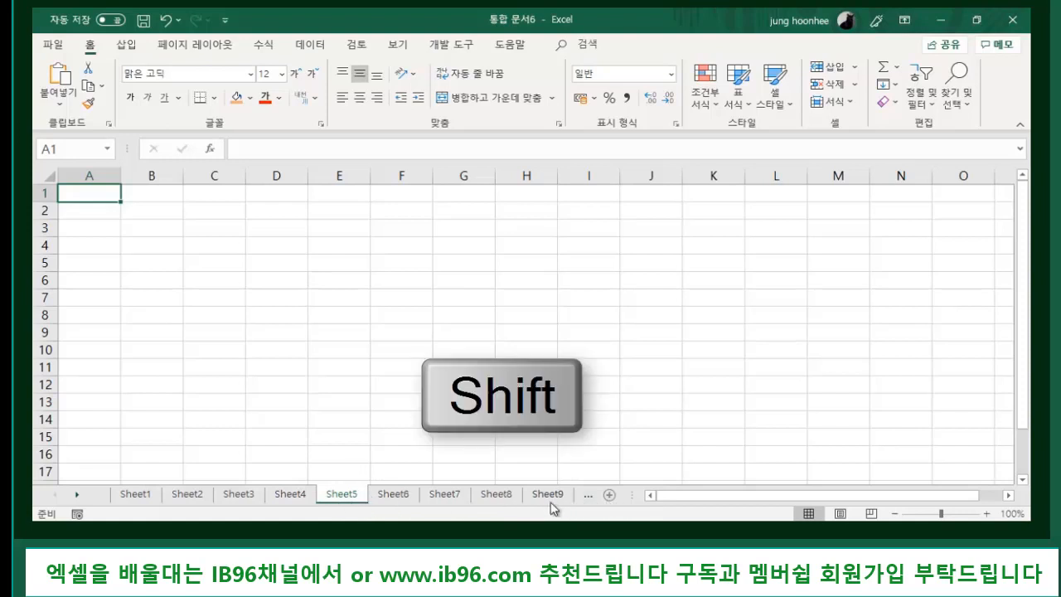
click(77, 494)
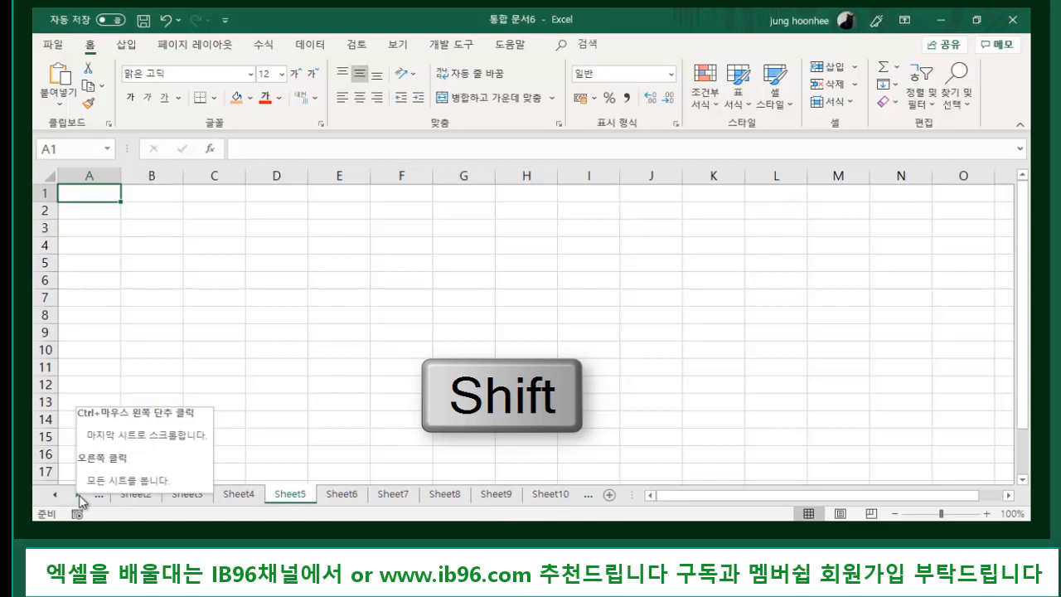
click(77, 495)
click(77, 495)
click(77, 495)
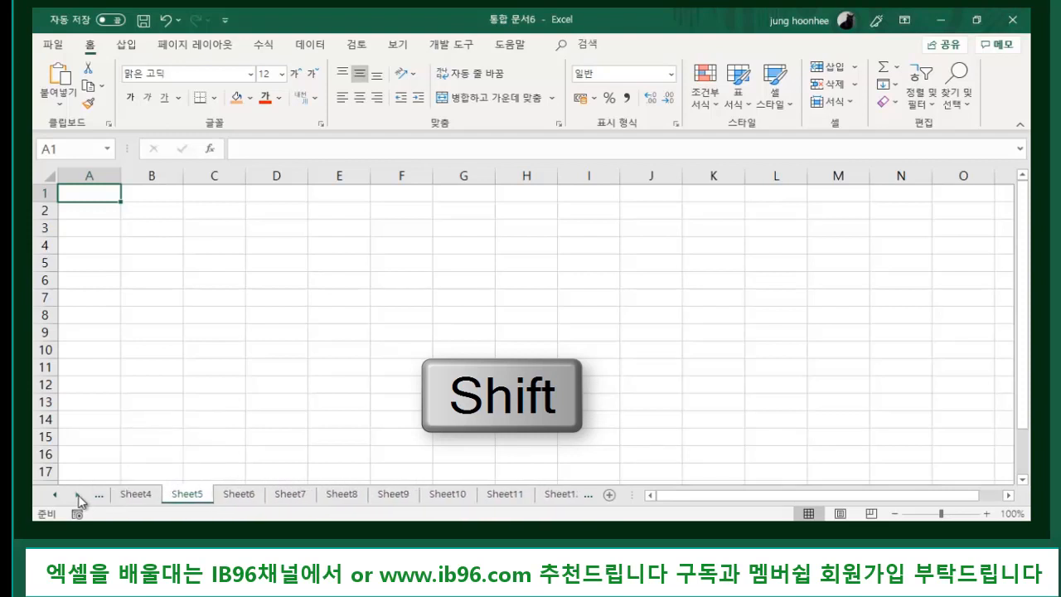
click(77, 495)
click(78, 495)
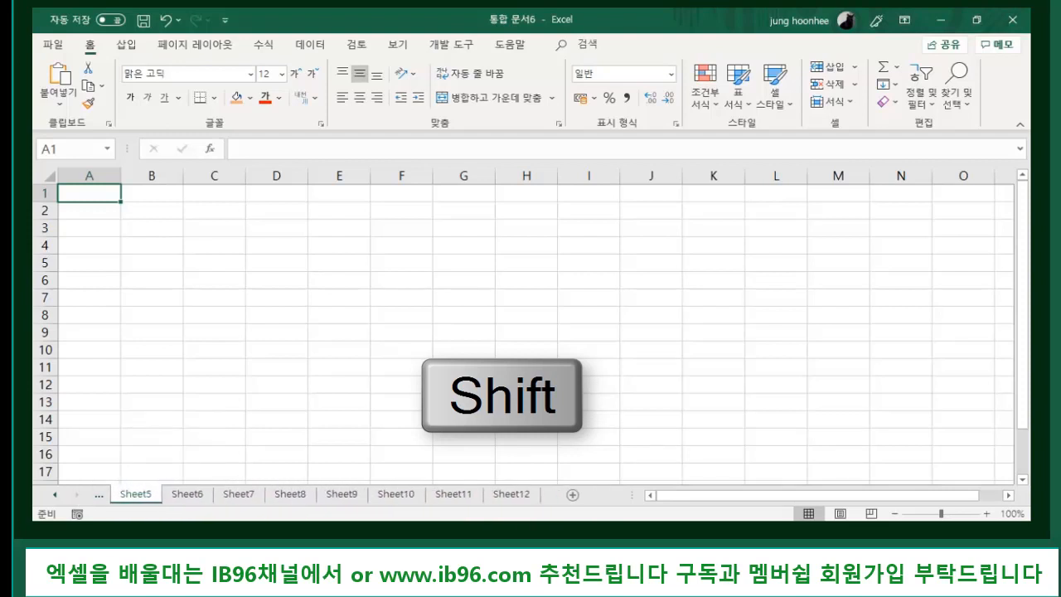
shift+click(516, 495)
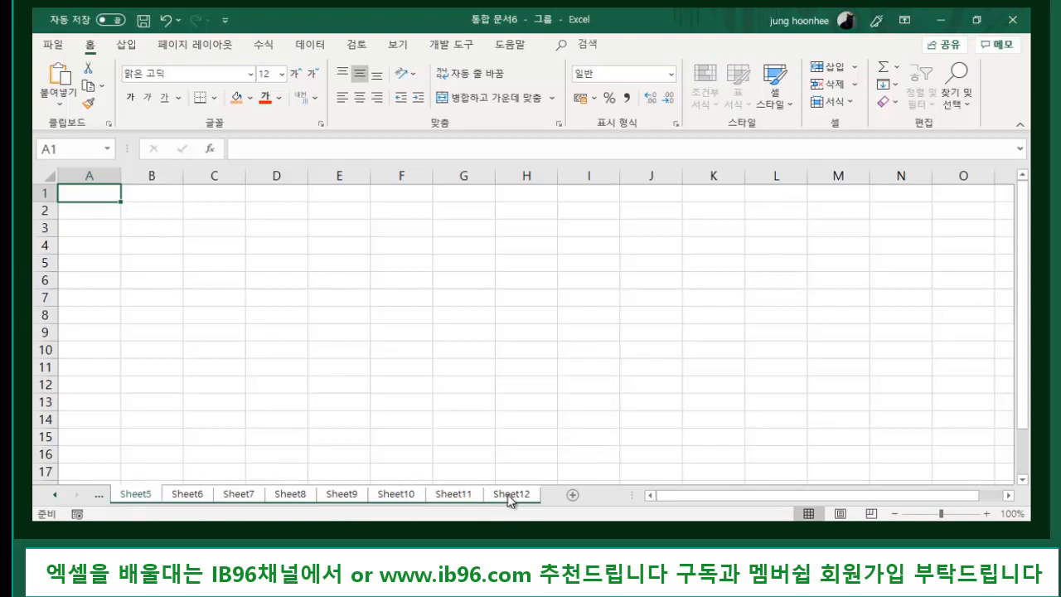
- Delete the grouped Sheet5–Sheet12 with the tab menu's 삭제, leaving Sheet1–Sheet4
right_click(443, 498)
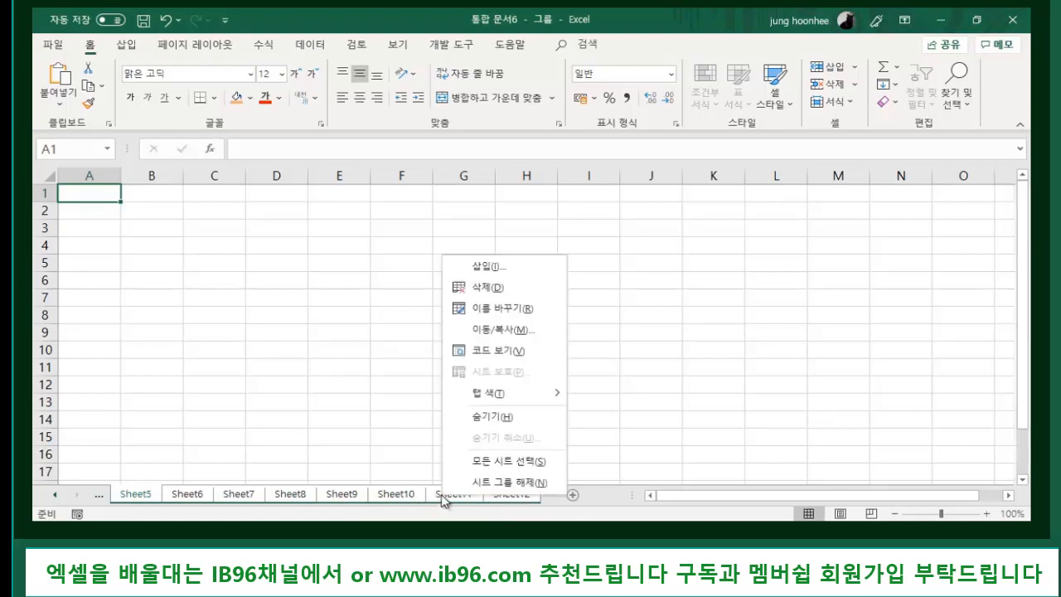
click(481, 288)
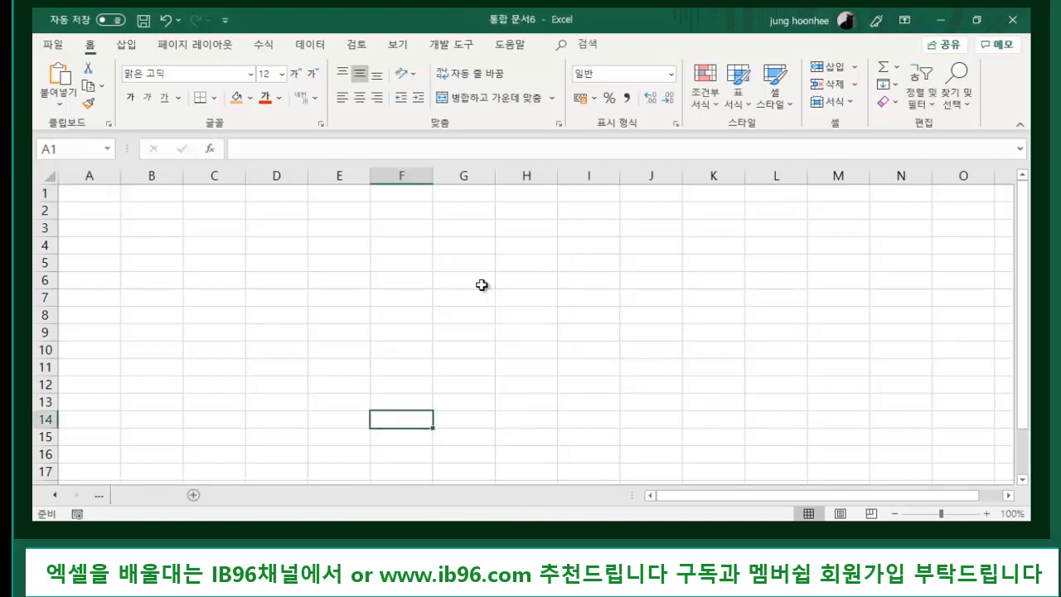
click(56, 496)
click(56, 495)
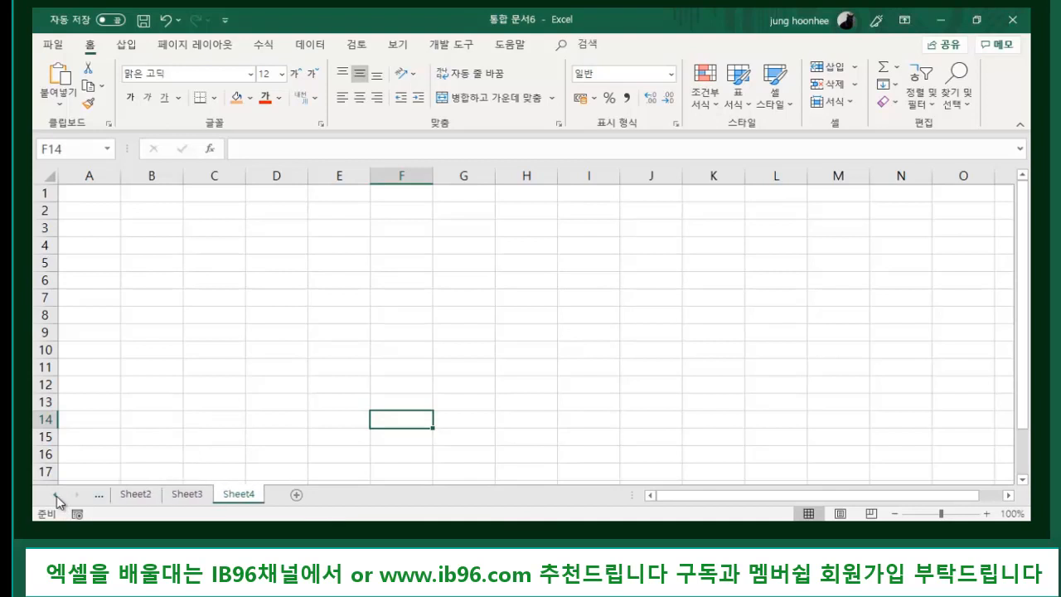
click(56, 495)
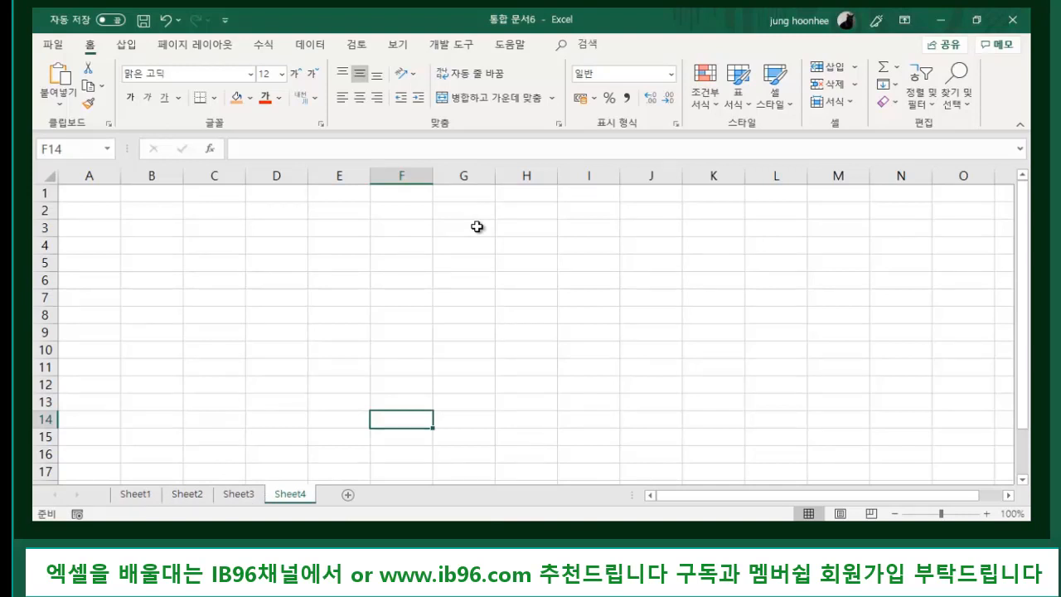
click(217, 334)
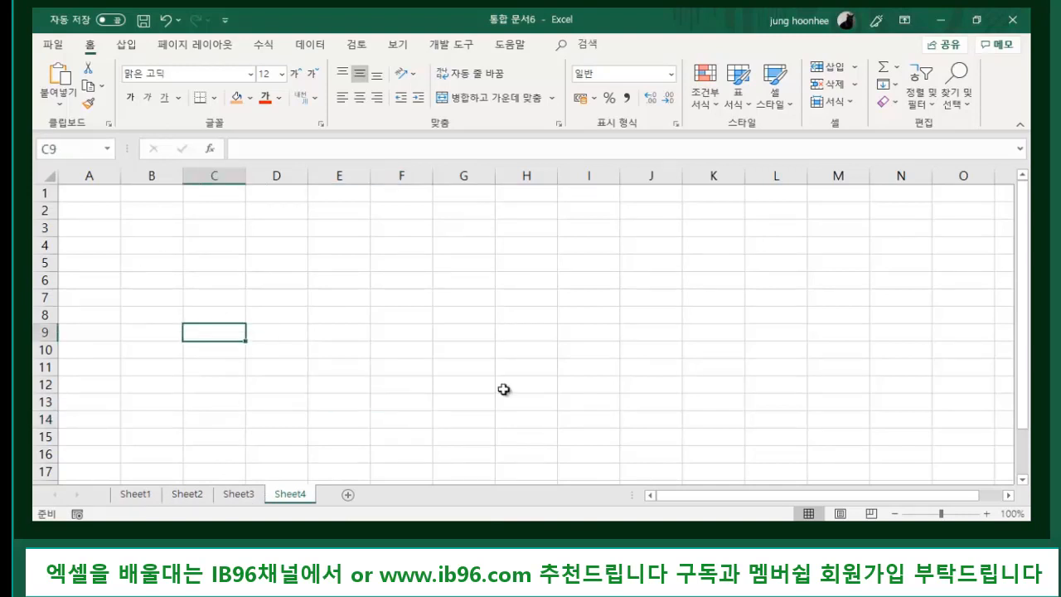
click(338, 415)
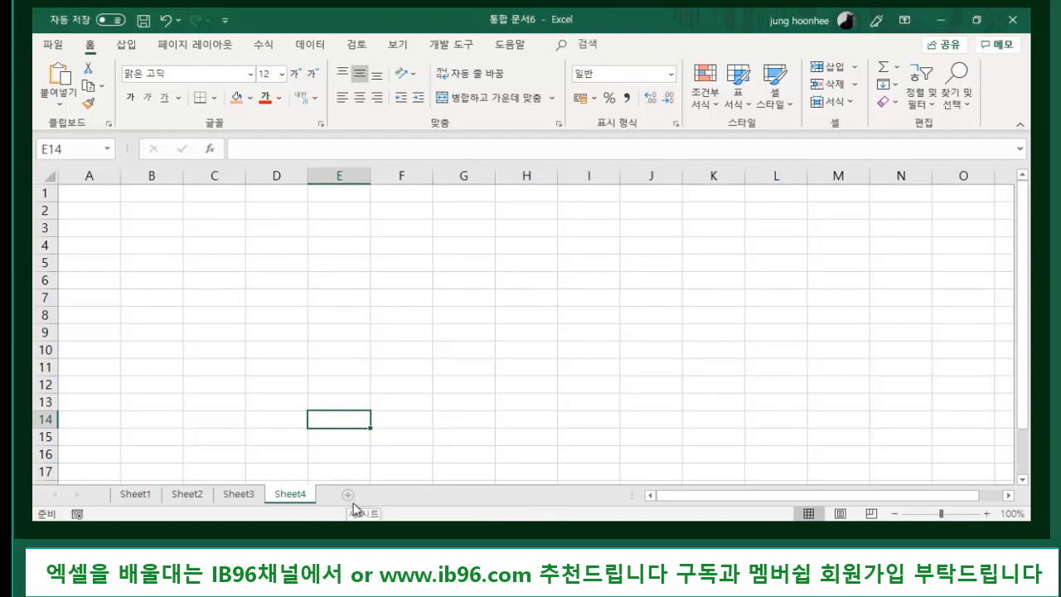
- Browse Sheet1 to Sheet4, then insert a new sheet after Sheet4
click(137, 493)
click(187, 493)
click(239, 494)
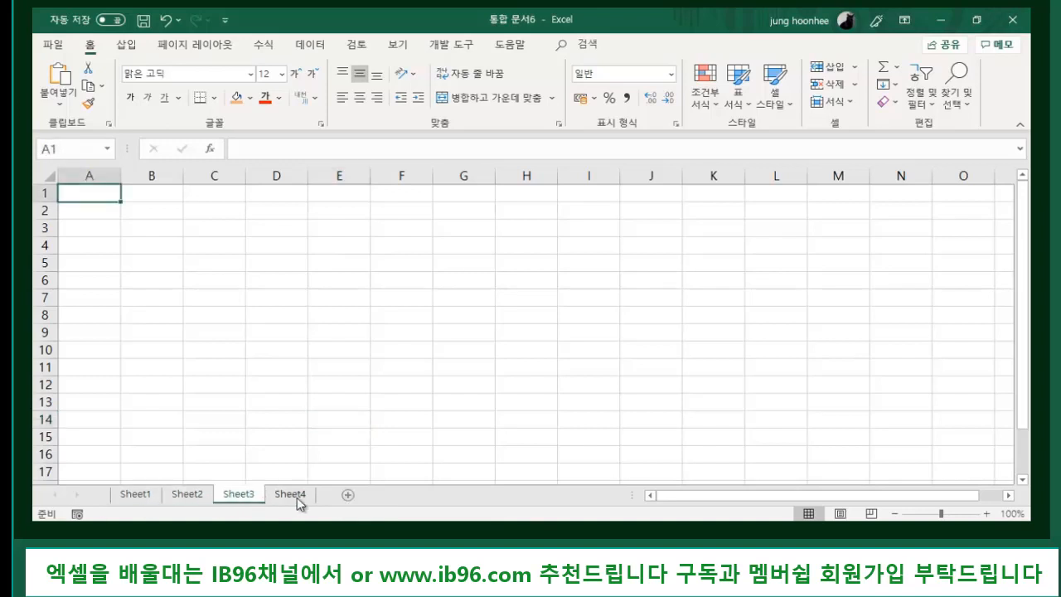
click(290, 494)
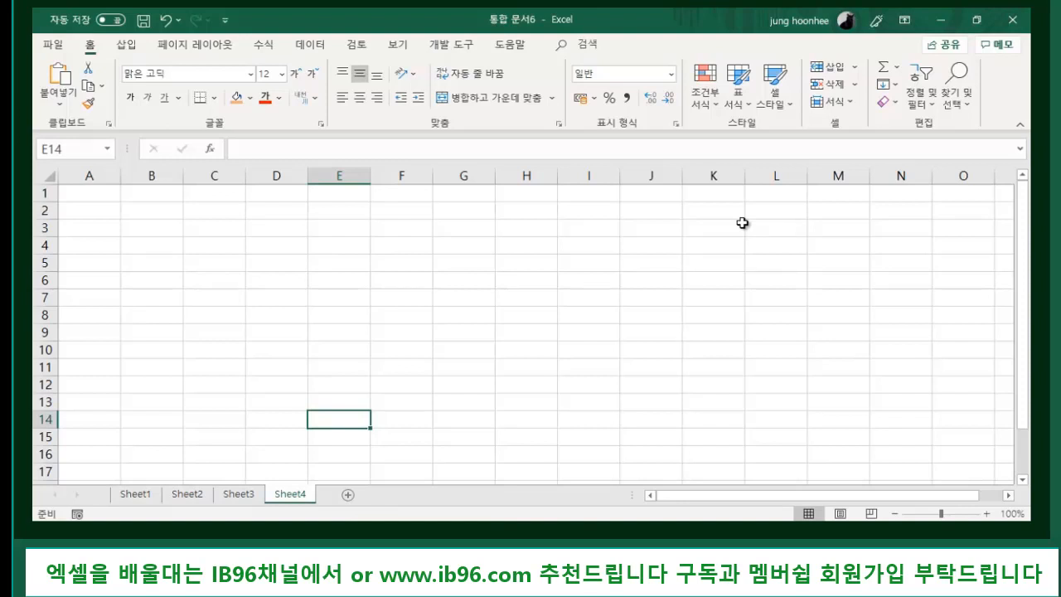
click(348, 494)
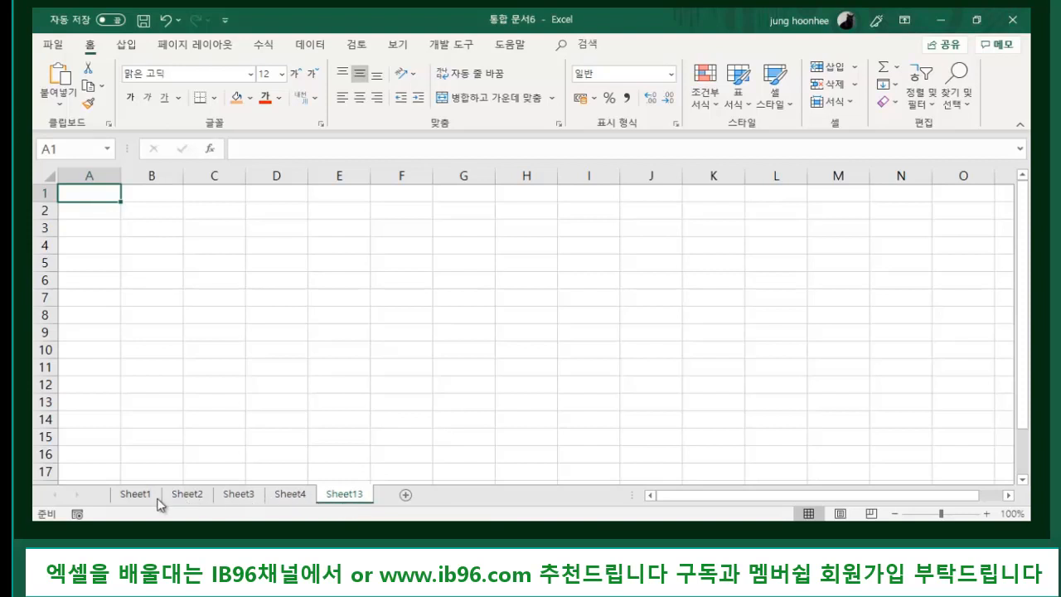
- Rename Sheet13 to 샘플
right_click(348, 495)
click(408, 327)
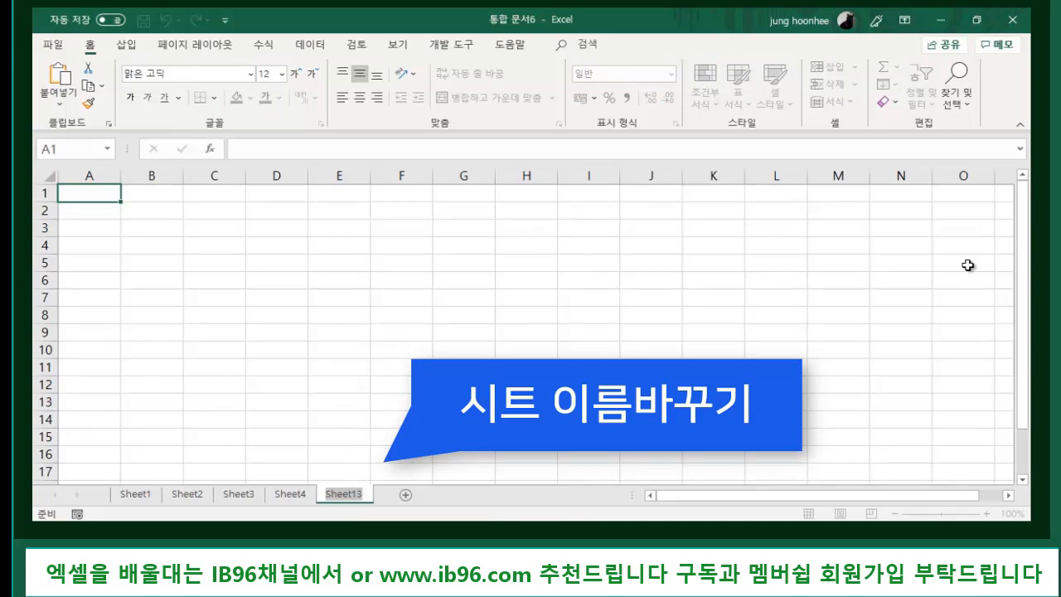
text(새프)
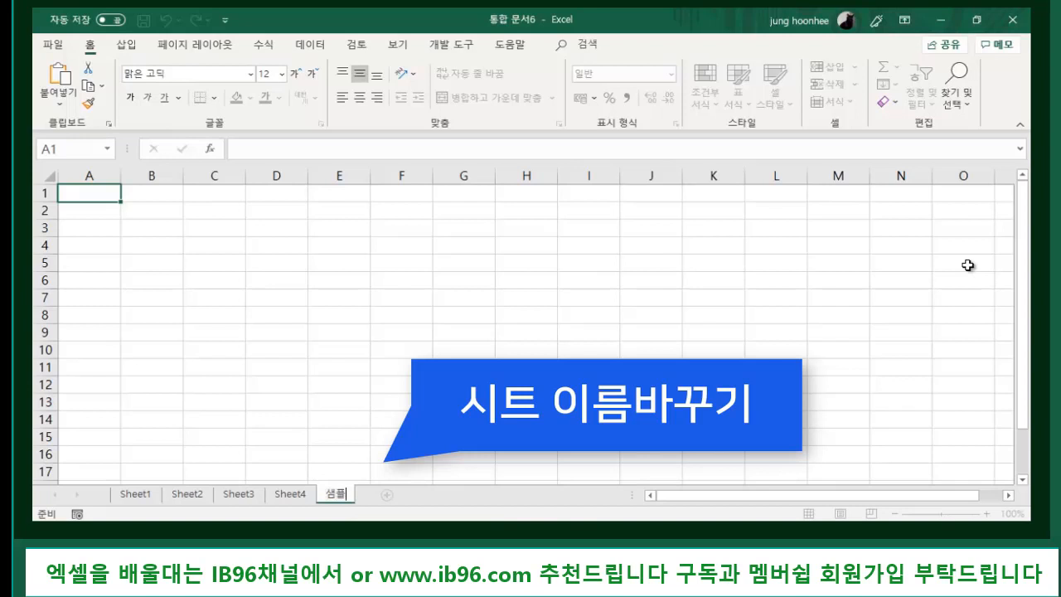
key(Return)
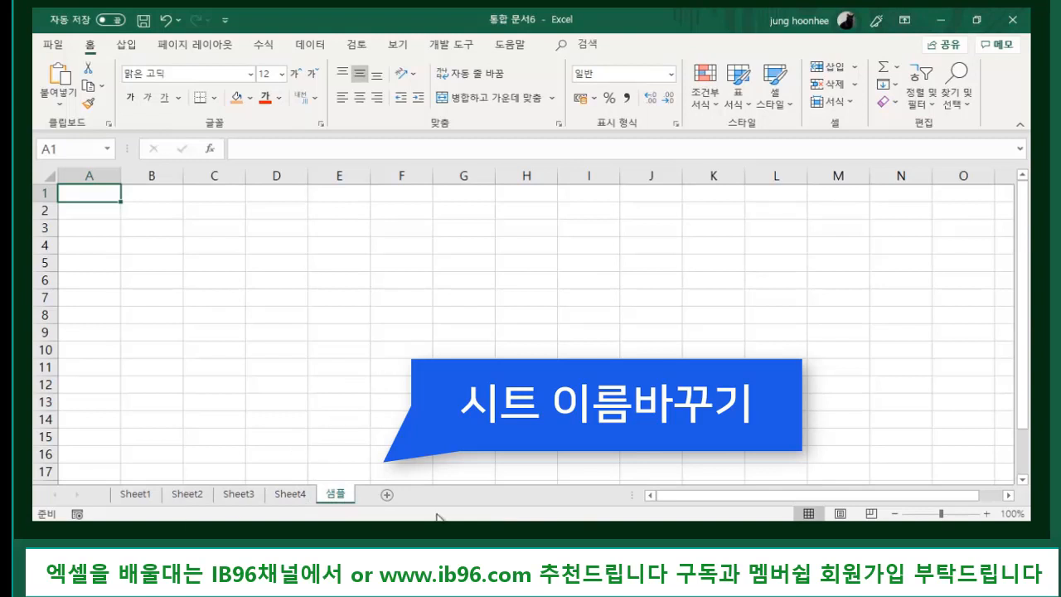
- Add a new sheet after 샘플, rename it 연습, and switch between the two
click(386, 494)
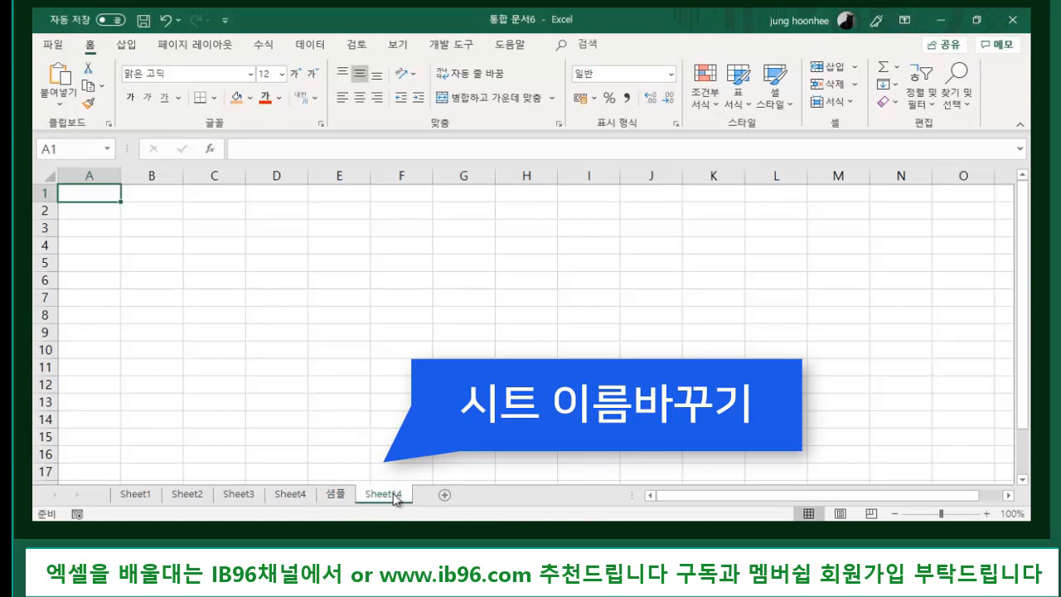
double_click(394, 495)
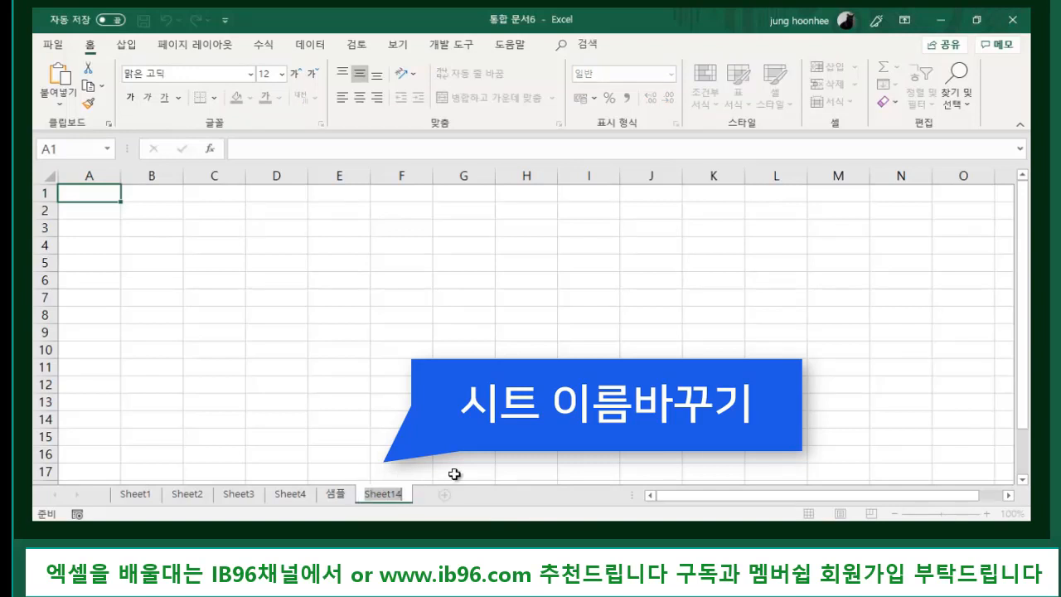
text(연스)
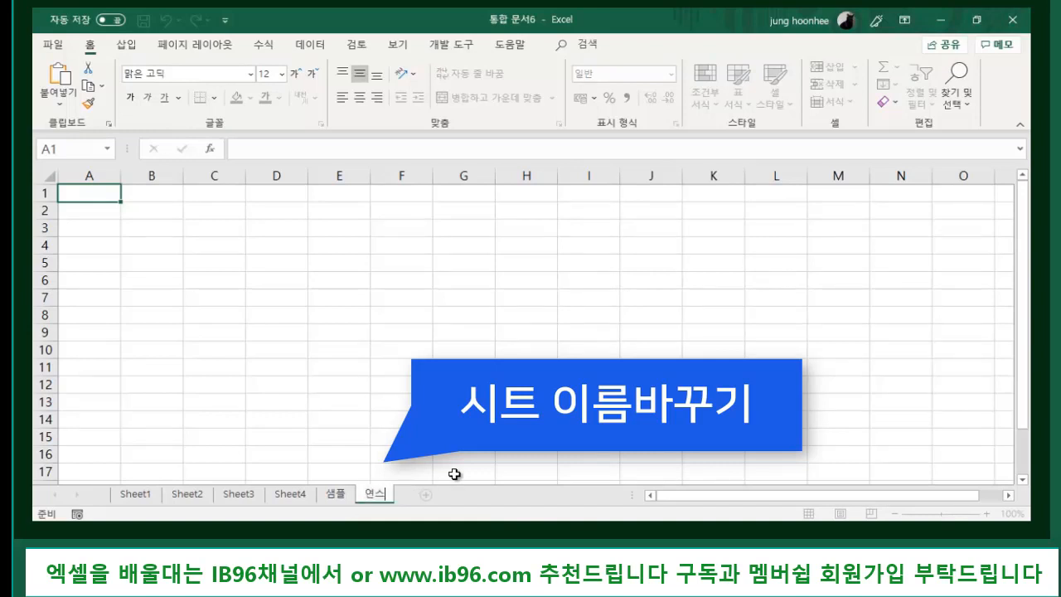
key(Return)
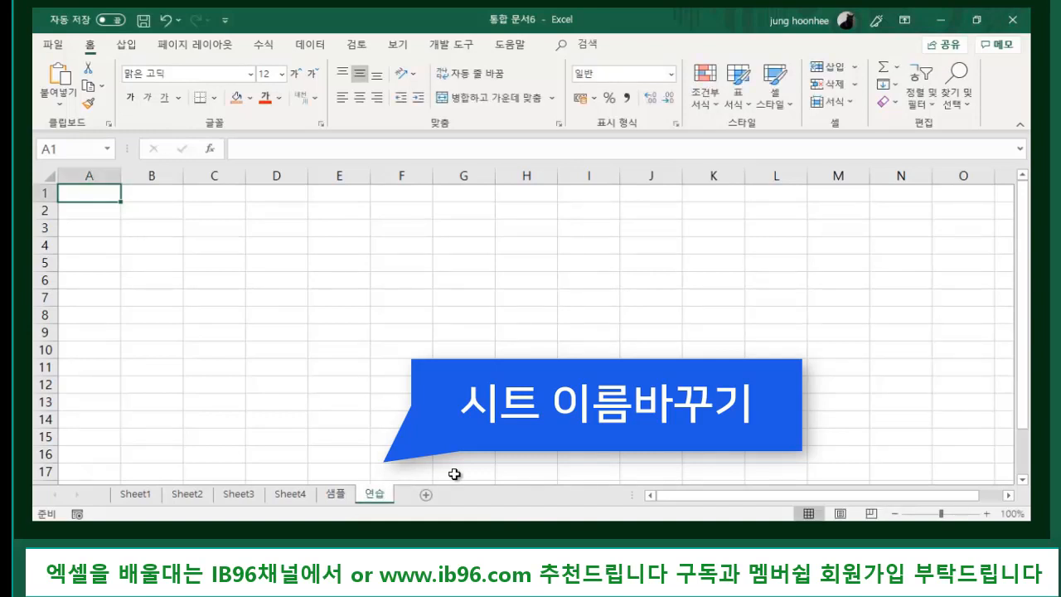
click(335, 496)
click(375, 496)
click(335, 495)
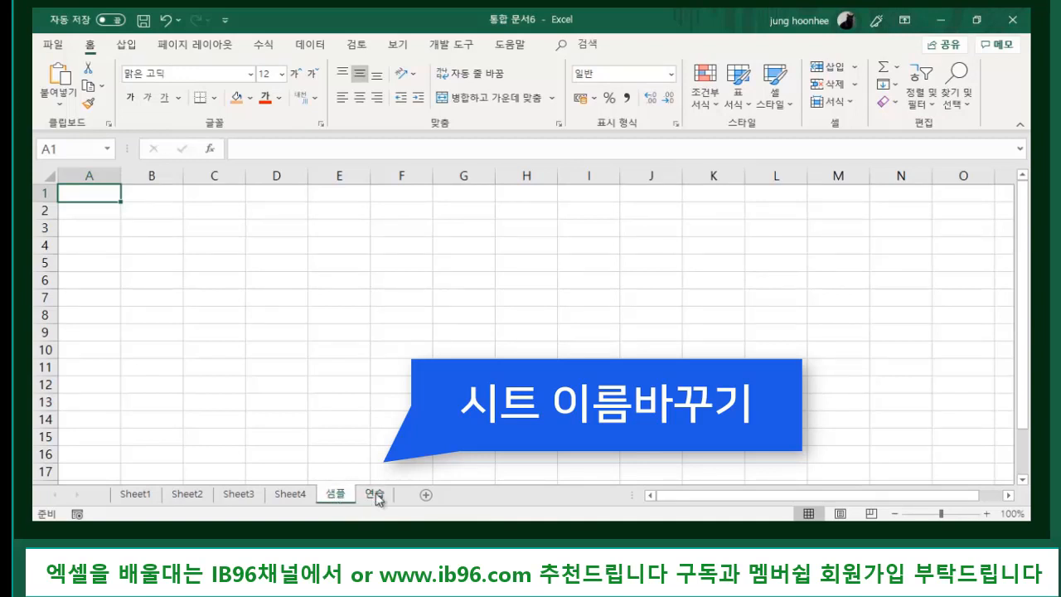
click(375, 494)
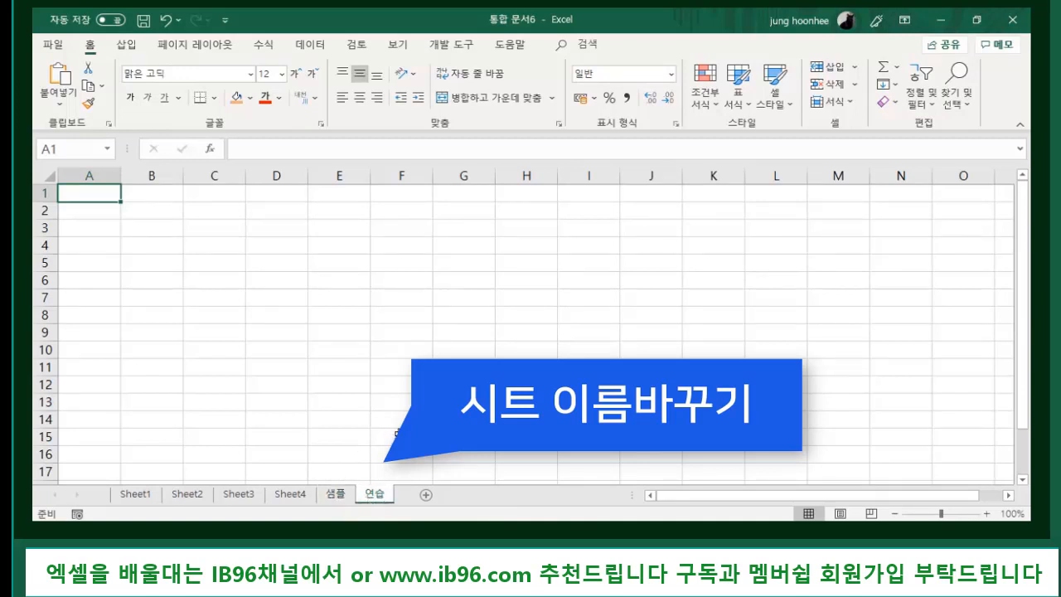